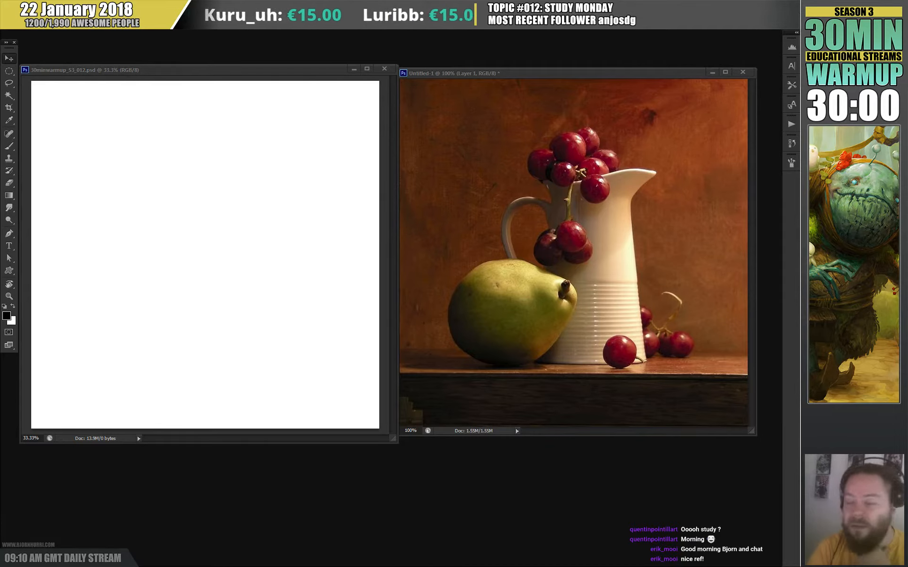
- Line up the blank canvas and the still-life reference windows side by side, and add a new layer to the canvas
left_click_drag(450, 70, 448, 70)
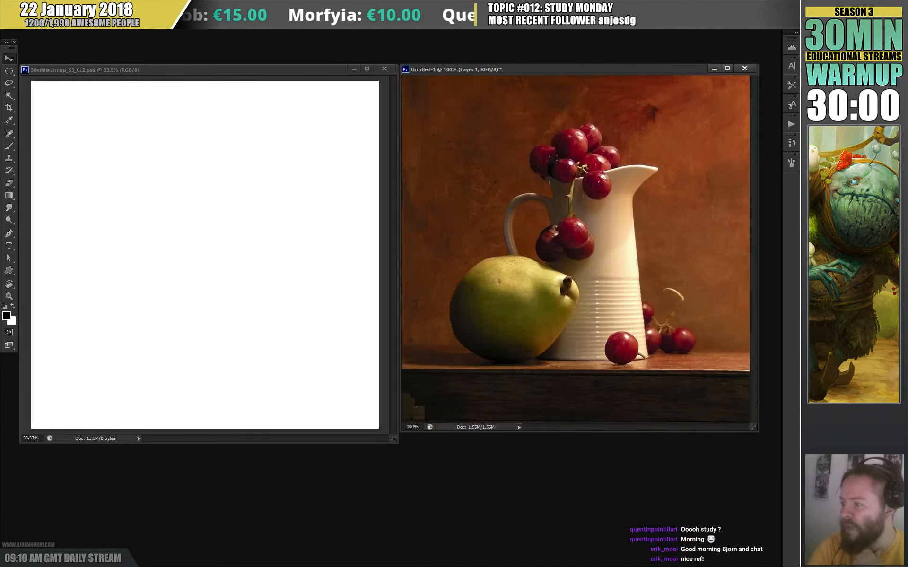
mouse_move(208, 65)
left_mouse_down()
mouse_move(208, 74)
mouse_move(223, 68)
left_mouse_up()
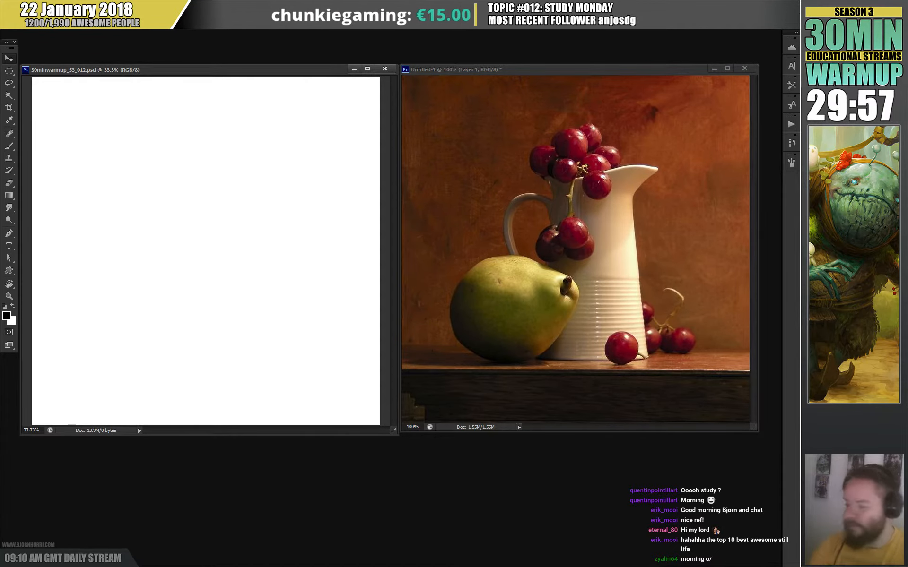
key("ctrl+shift+alt+n")
key("b")
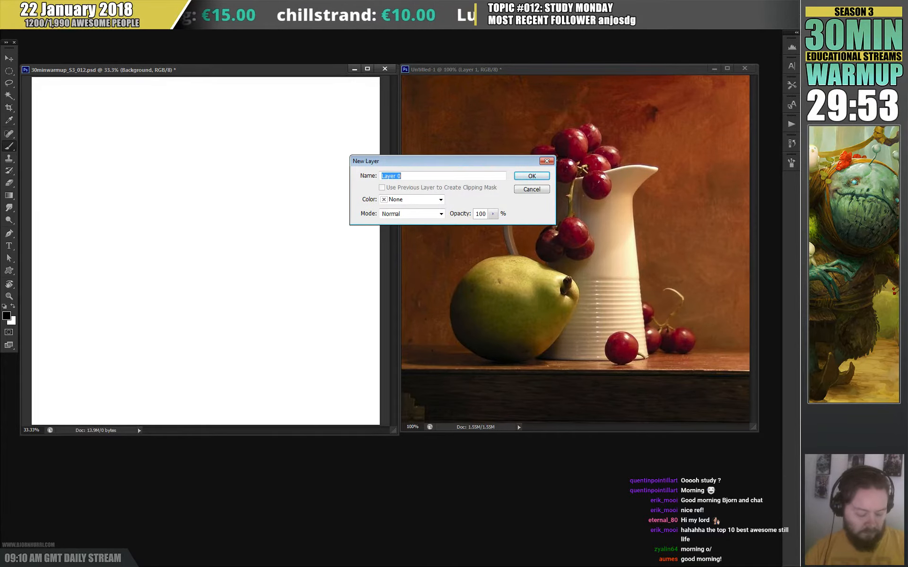
type("b")
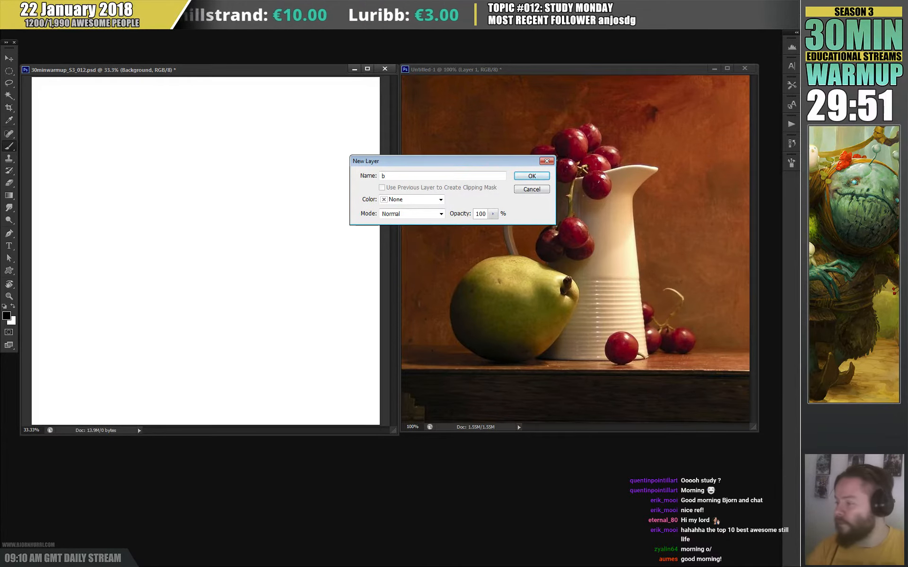
key("Return")
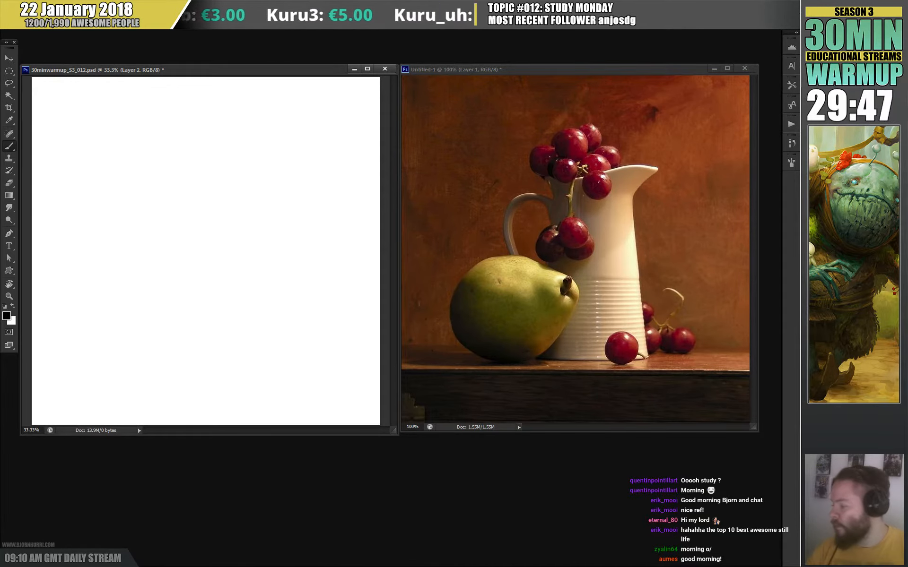
- Choose the 15 px round brush preset and set the foreground color to dark brown 632f09
right_click(75, 323)
left_click(218, 387)
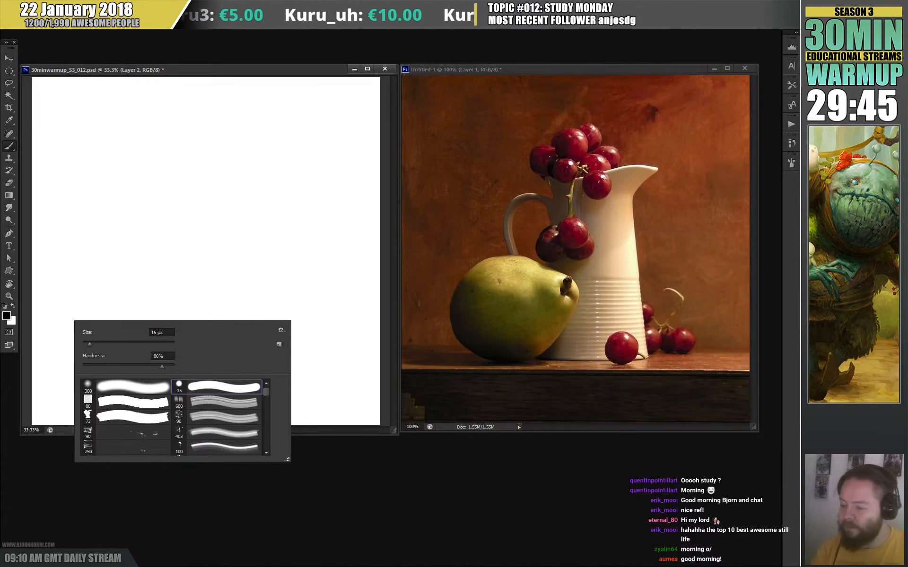
left_click(7, 316)
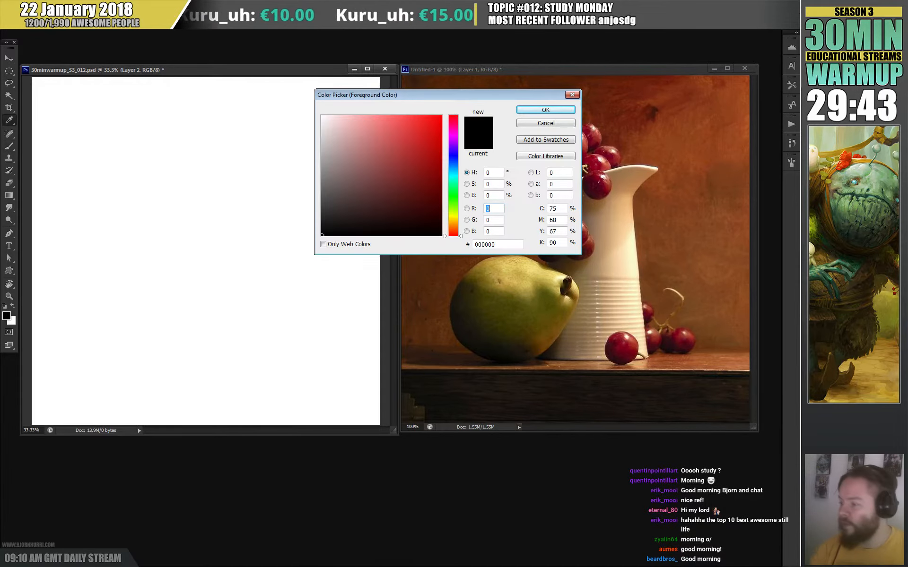
left_click(385, 189)
left_click(453, 228)
mouse_move(426, 94)
left_mouse_down()
mouse_move(247, 257)
mouse_move(234, 256)
left_mouse_up()
left_click_drag(212, 355, 239, 350)
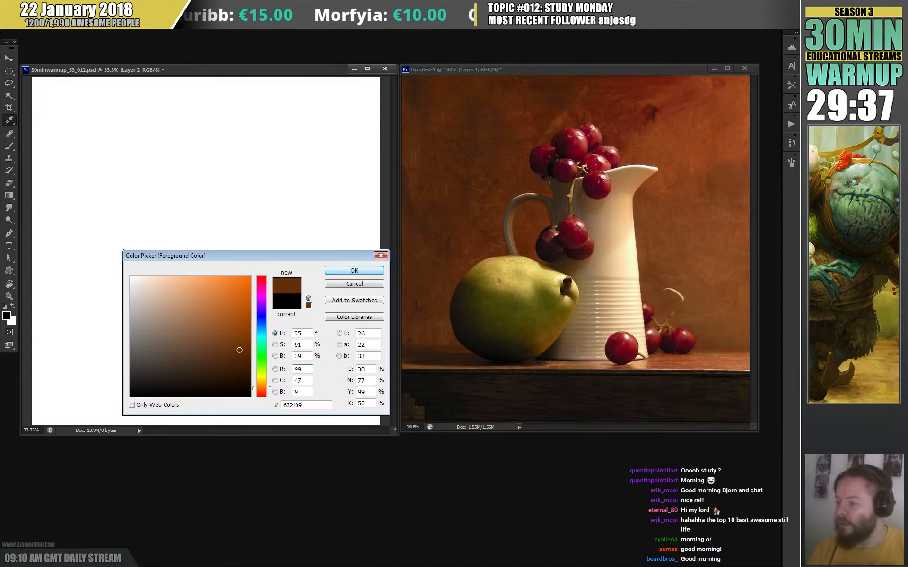
left_click(354, 271)
- Fill a full-width rectangular selection from the canvas's upper edge down to the table line with the dark brown as the wall
key("b")
key("m")
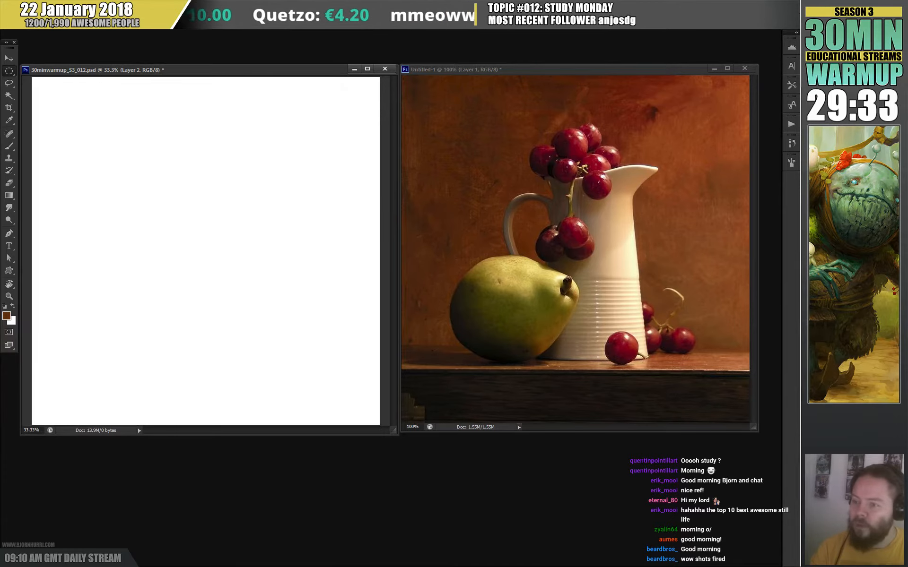
right_click(9, 70)
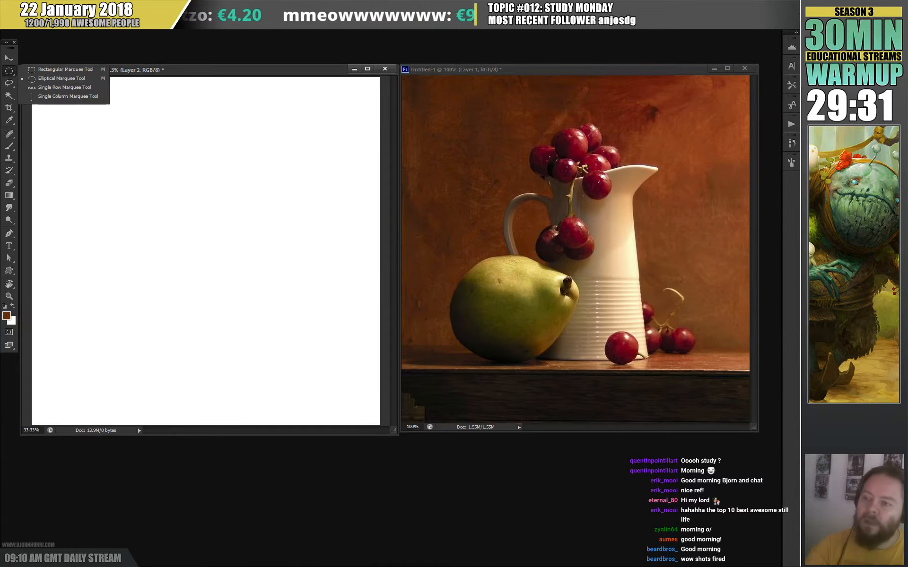
left_click(66, 69)
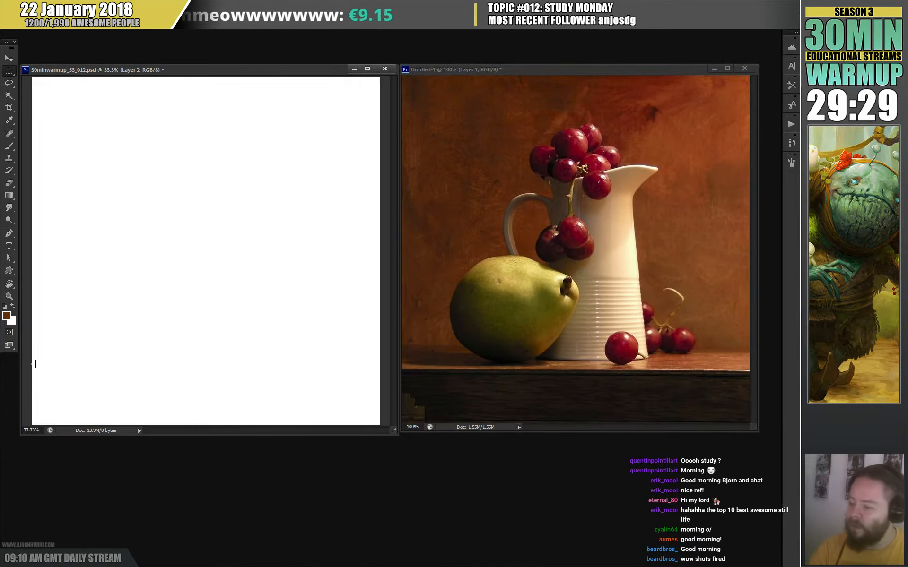
left_click_drag(33, 361, 381, 76)
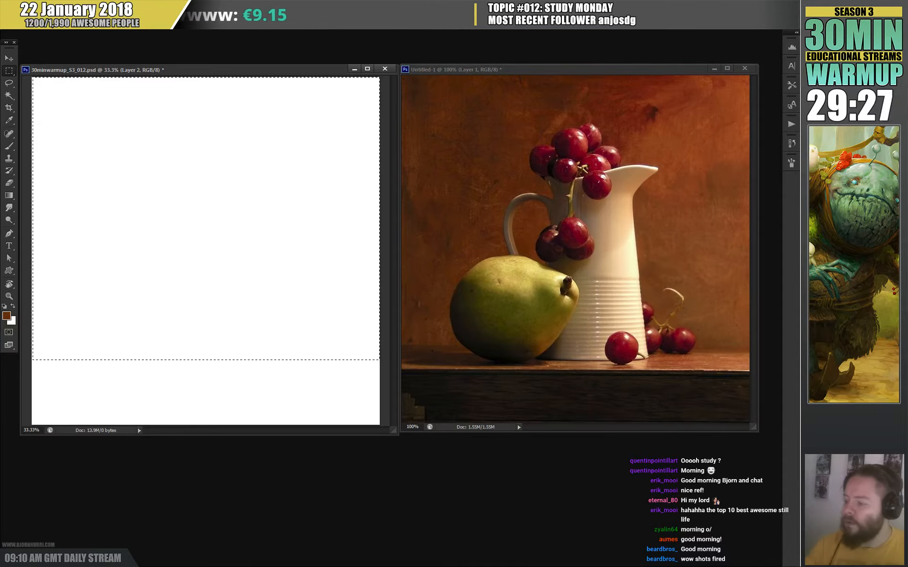
left_click_drag(380, 374, 32, 351)
key("x")
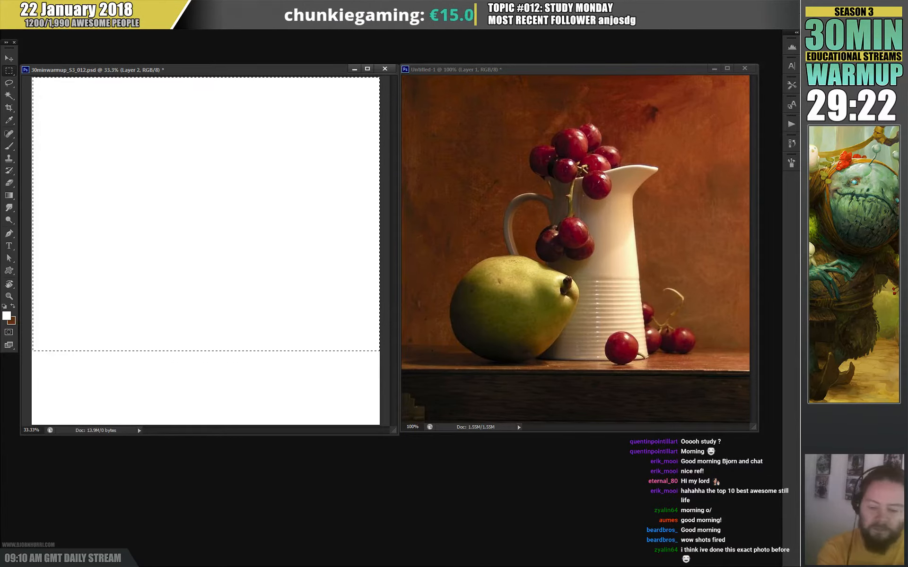
key("alt+BackSpace")
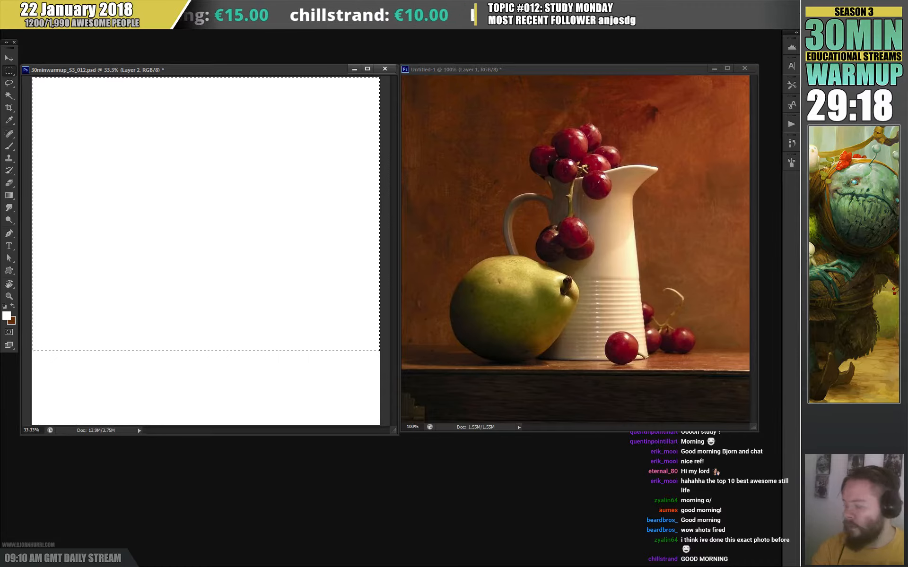
key("ctrl+BackSpace")
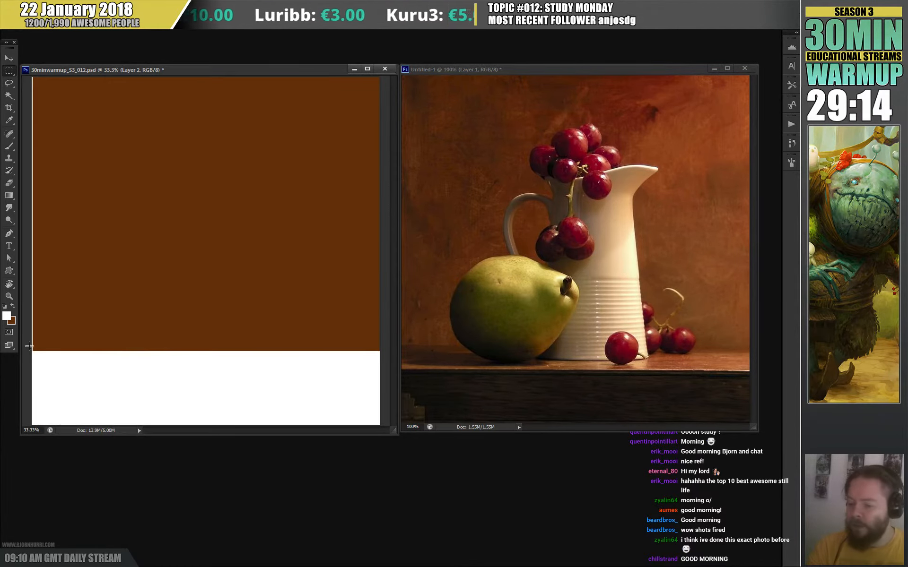
- Fill a thin full-width strip directly below the brown wall with light brown 865c2f as the tabletop, and clear the selection
left_click_drag(379, 383, 377, 372)
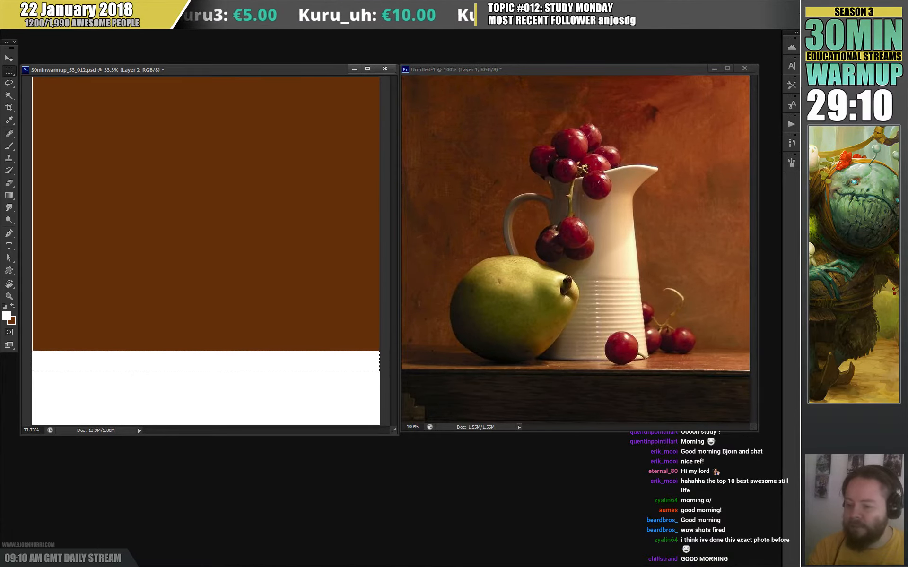
left_click(6, 316)
left_click(261, 377)
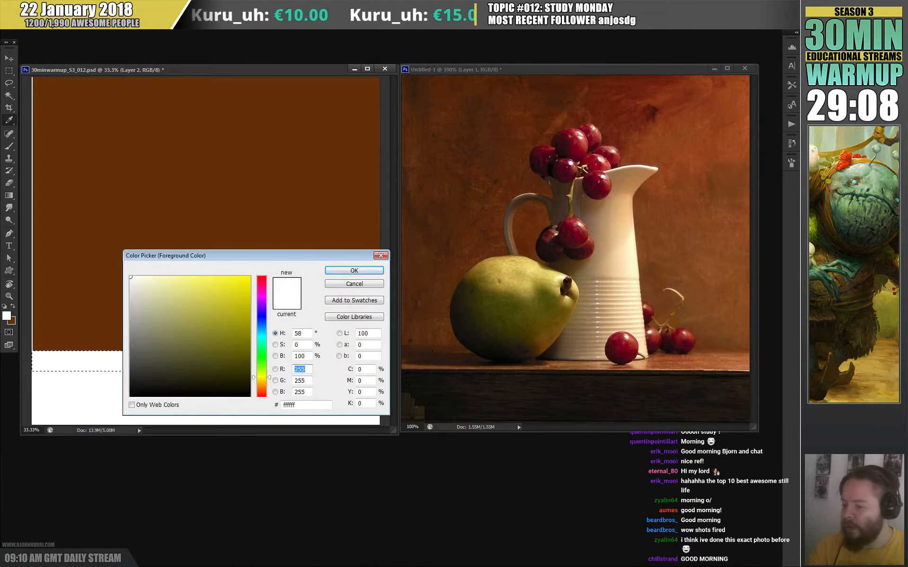
left_click_drag(261, 378, 261, 386)
left_click(208, 334)
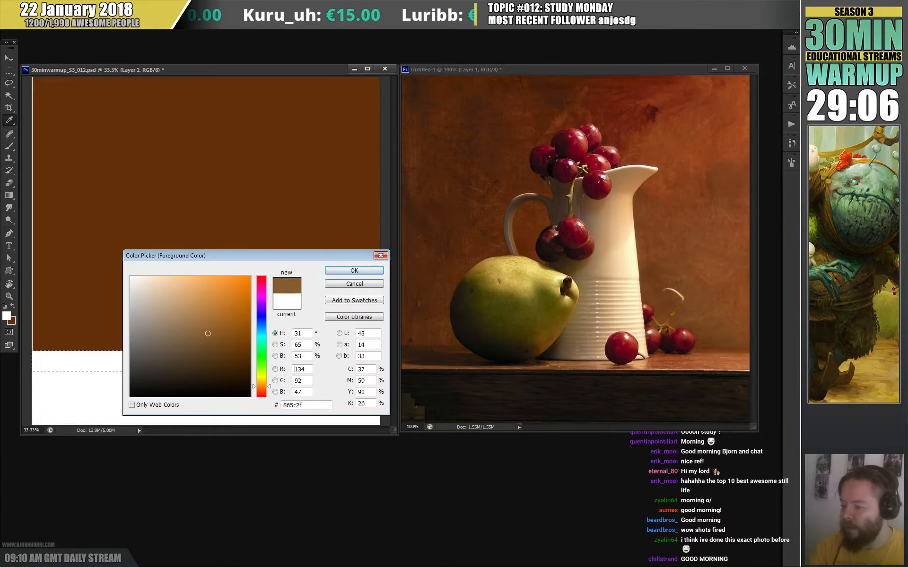
left_click(354, 271)
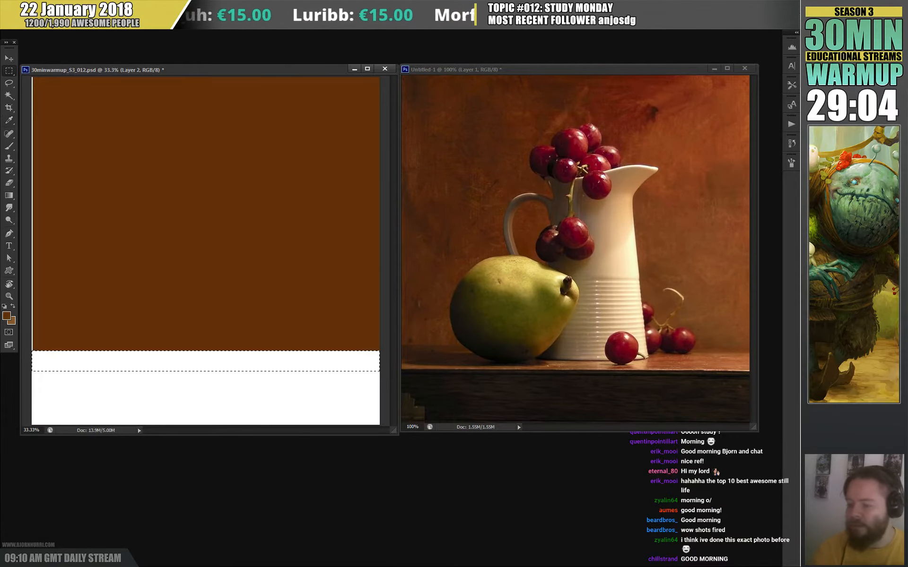
key("alt+BackSpace")
key("ctrl+d")
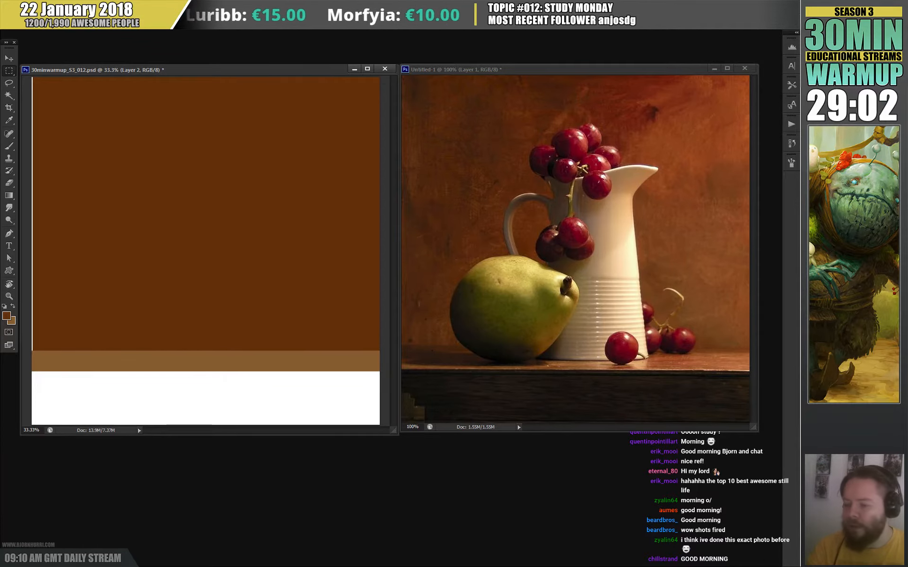
- Select the remaining white area below the tabletop strip and fill it with grayish brown 403227
left_click(7, 316)
left_click_drag(186, 360, 177, 366)
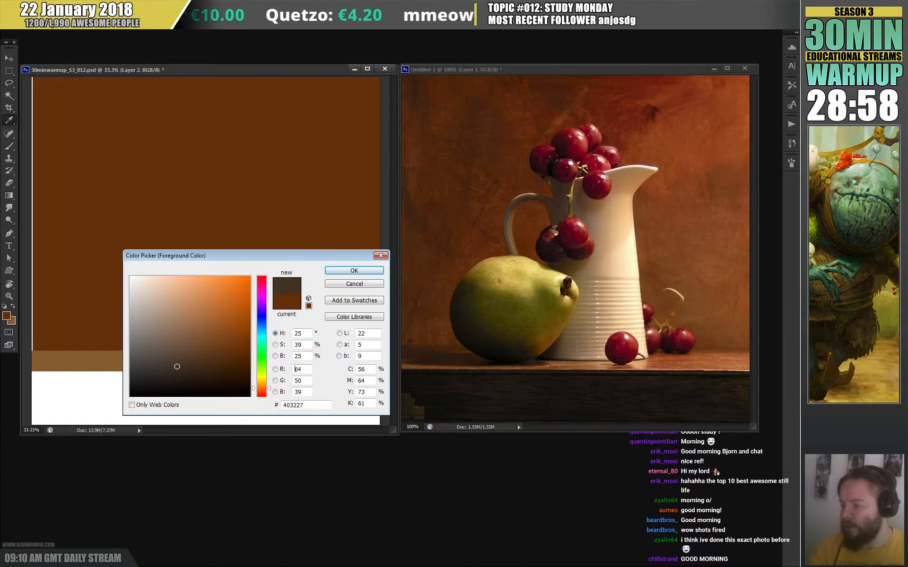
key("Return")
key("m")
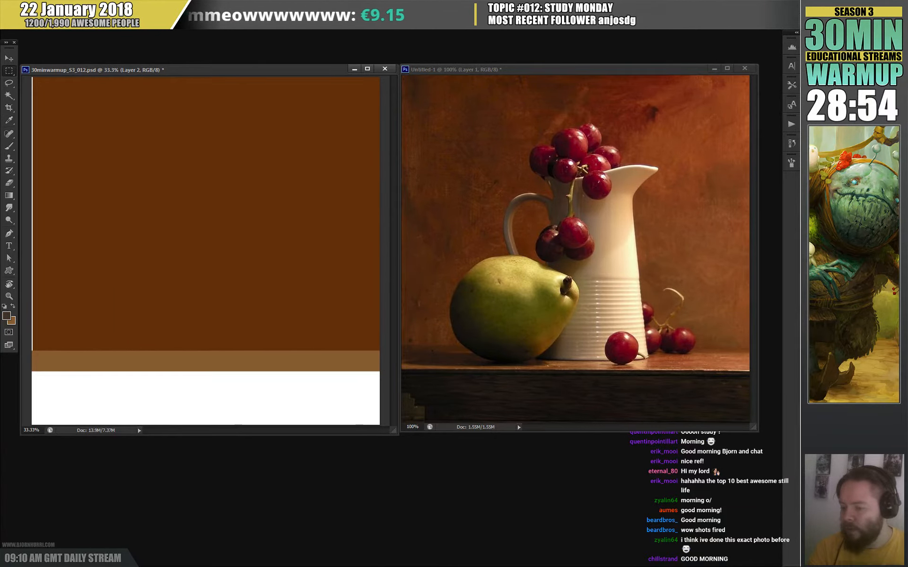
left_click_drag(32, 371, 379, 424)
key("ctrl+BackSpace")
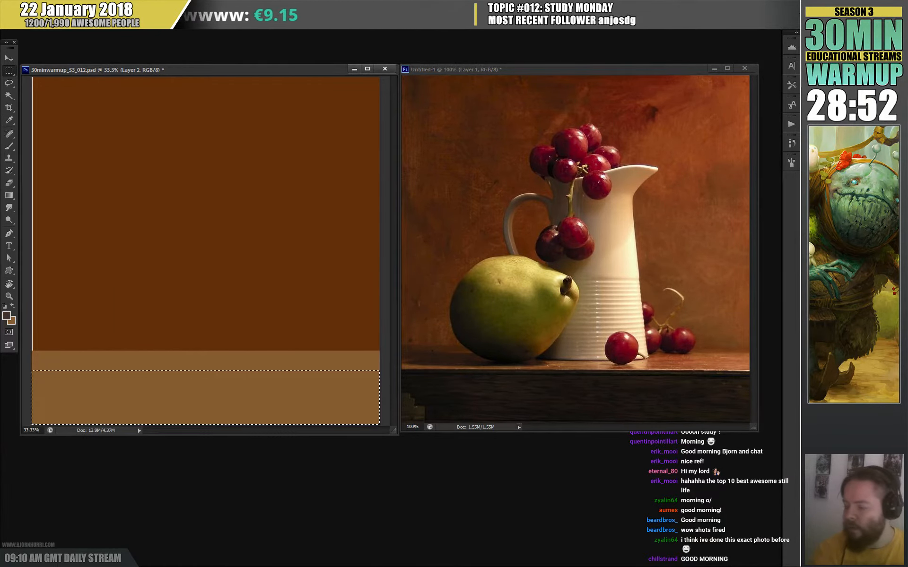
key("x")
key("ctrl+BackSpace")
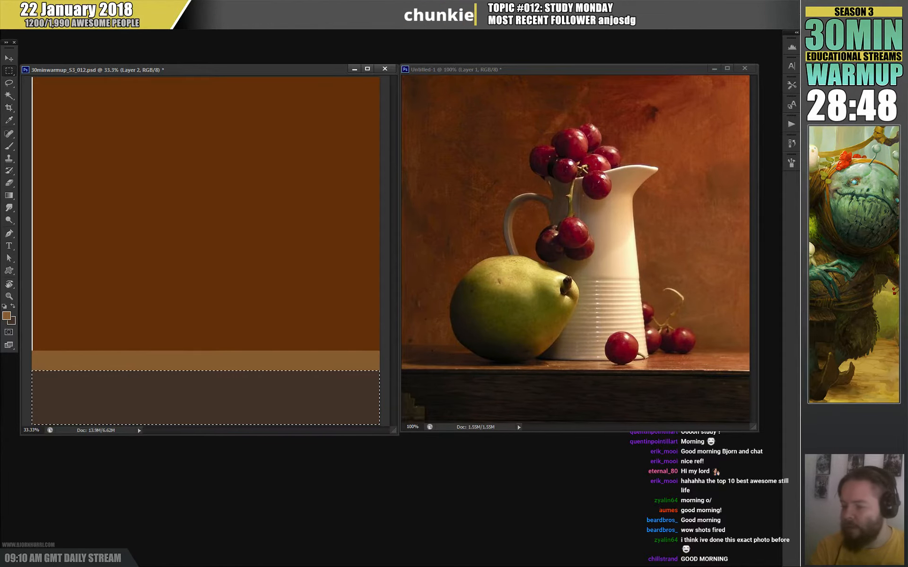
- Darken the background color to RGB 40, 33, 27, refill the selected table front with it, and deselect
left_click(11, 320)
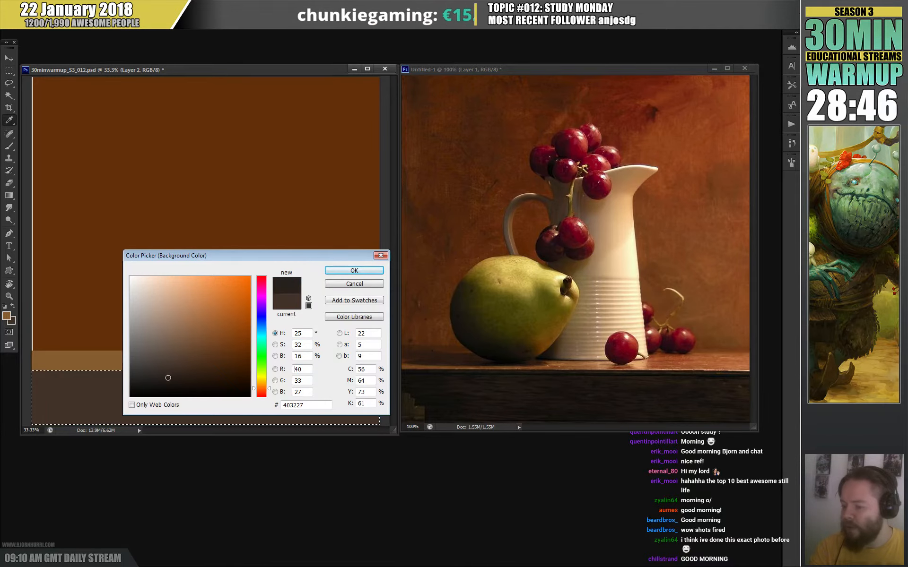
key("Return")
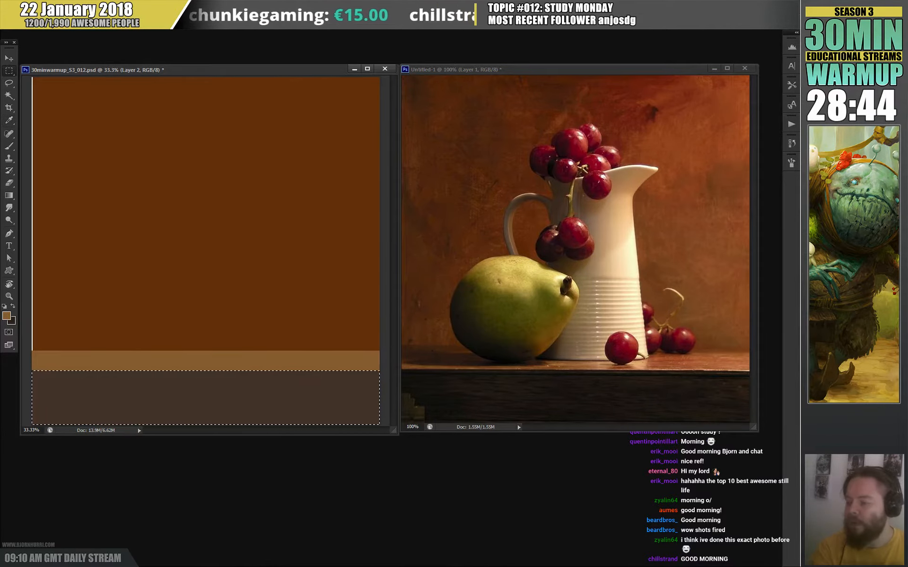
key("ctrl+BackSpace")
key("ctrl+d")
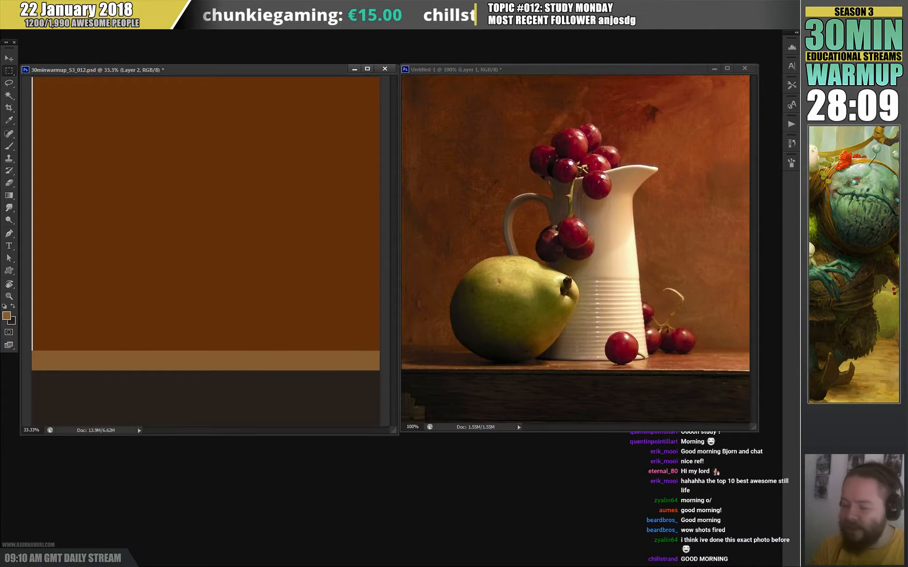
- Select the light brown tabletop strip by color and stretch its upper edge slightly higher with Free Transform
key("v")
key("w")
left_click(205, 360)
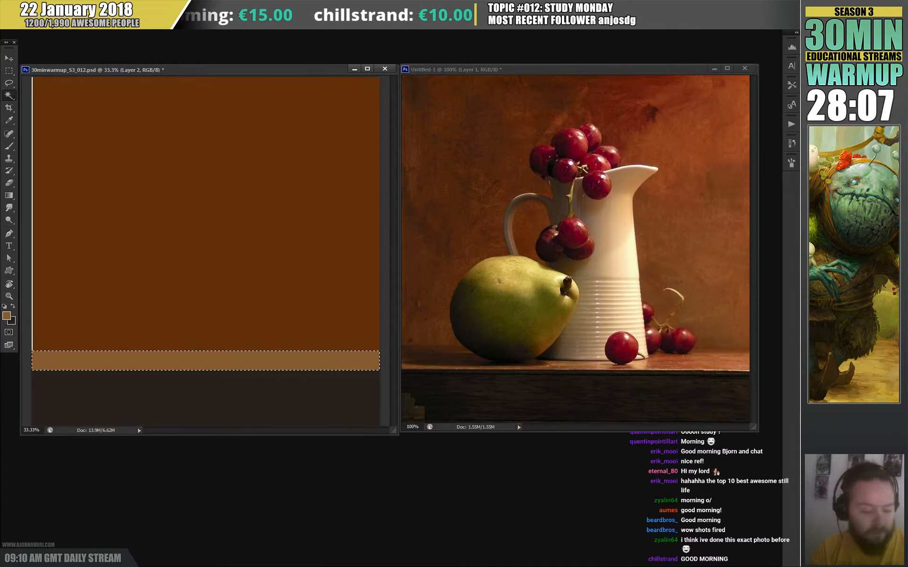
key("ctrl+t")
left_click_drag(205, 351, 205, 344)
key("Return")
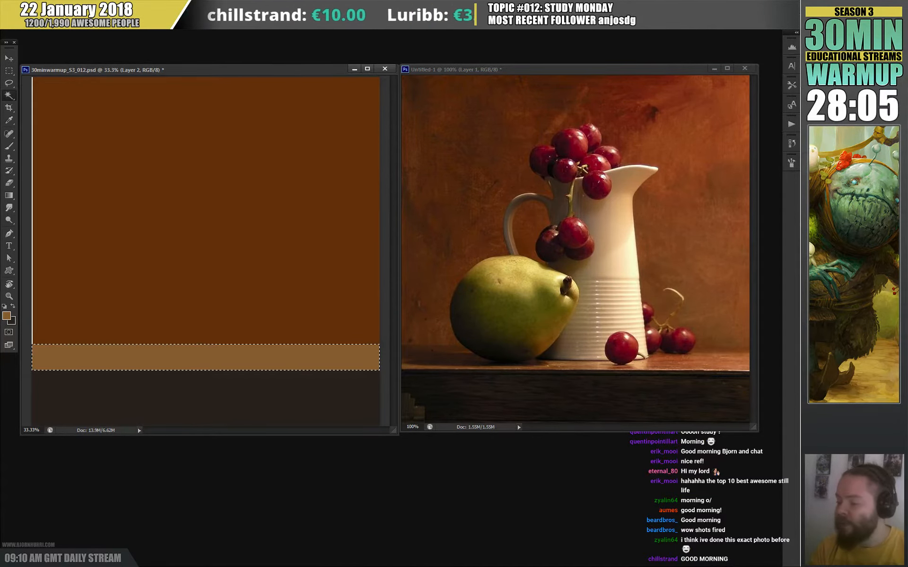
- Block in the pear's silhouette with the brush in olive green on Layer 1, resting it on the tabletop
key("ctrl+e")
key("b")
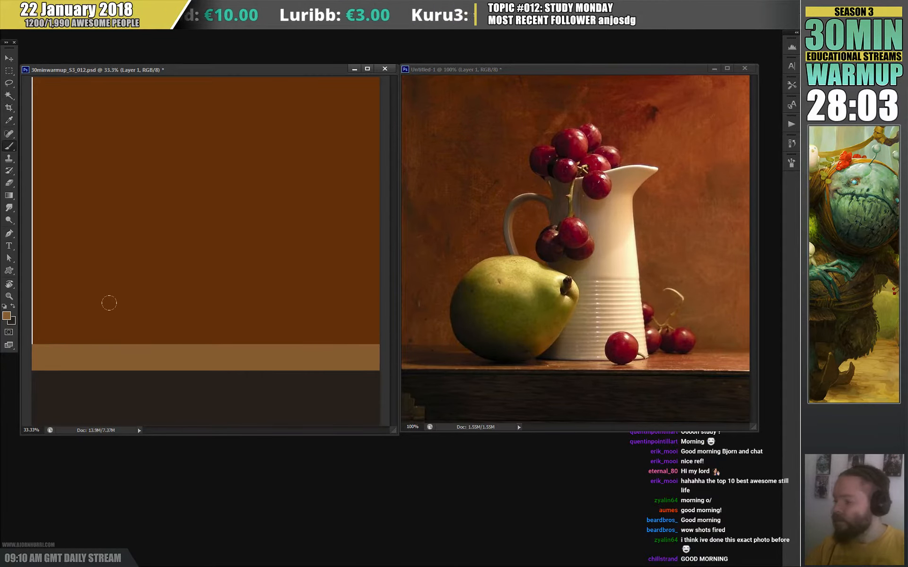
left_click(8, 316)
left_click_drag(262, 365, 261, 374)
left_click_drag(208, 344, 234, 337)
key("Return")
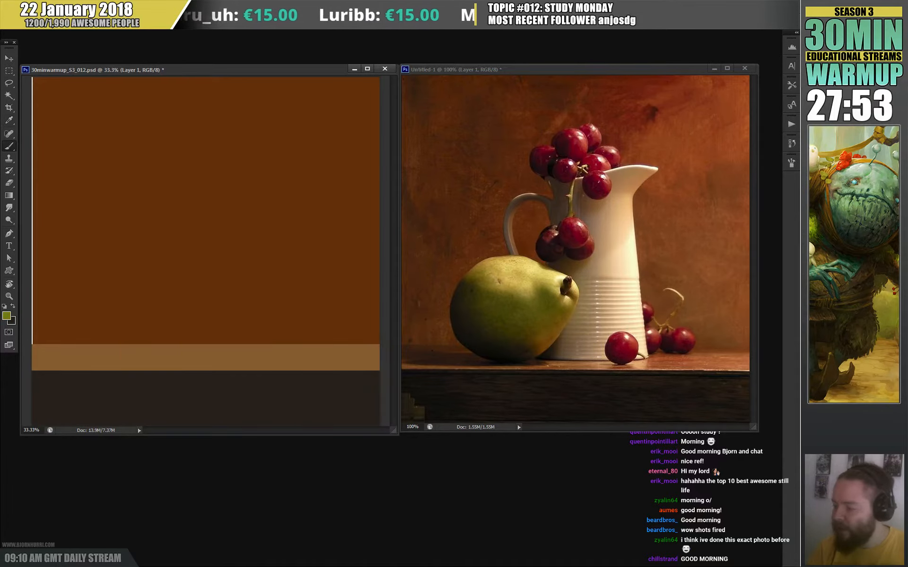
key("b")
mouse_move(115, 325)
left_mouse_down()
mouse_move(141, 336)
mouse_move(97, 295)
mouse_move(101, 255)
mouse_move(182, 242)
mouse_move(205, 259)
mouse_move(236, 257)
mouse_move(227, 296)
mouse_move(130, 349)
mouse_move(211, 321)
mouse_move(219, 267)
mouse_move(123, 296)
mouse_move(208, 283)
left_mouse_up()
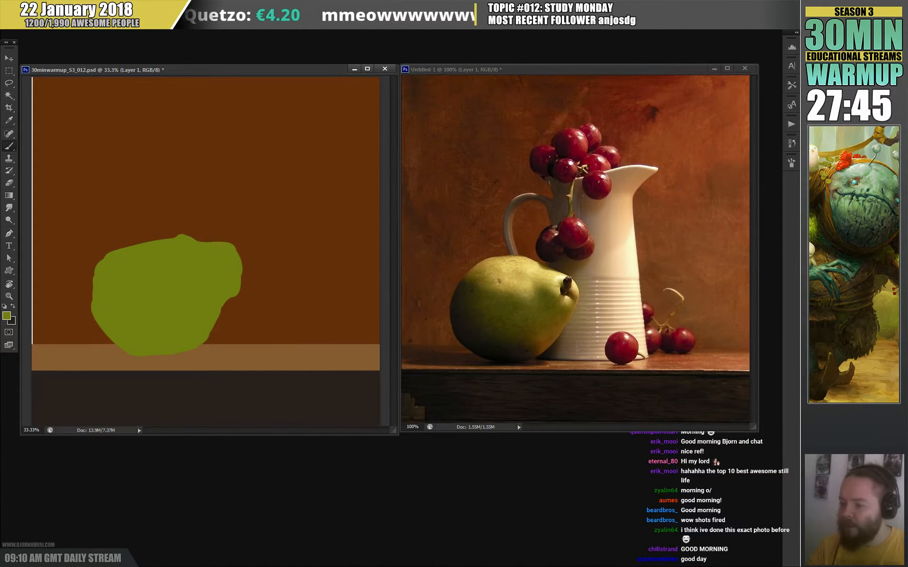
- Trim the pear silhouette's upper-left and right edges with an enlarged eraser to match the reference shape
key("e")
right_click(122, 257)
left_click(271, 322)
right_click(108, 271)
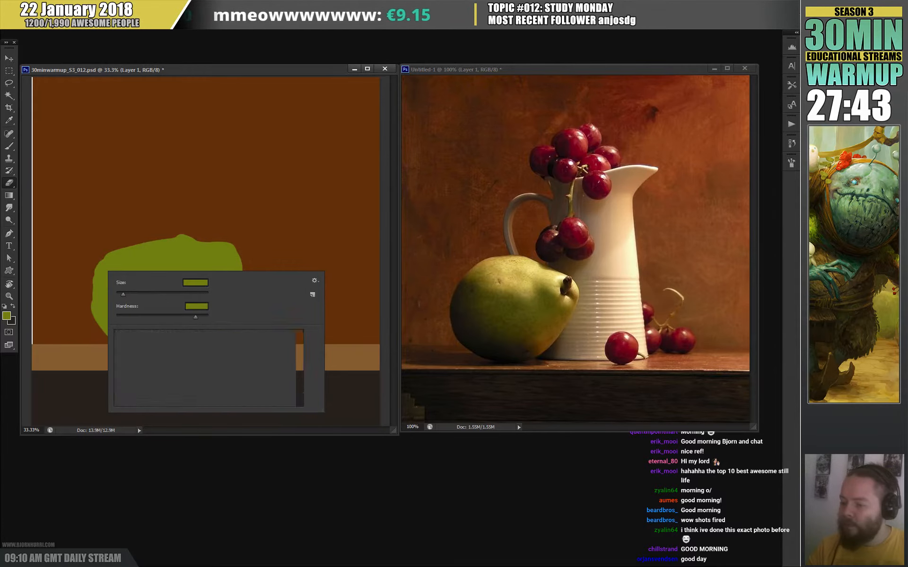
left_click_drag(124, 294, 164, 294)
key("Return")
mouse_move(95, 296)
left_mouse_down()
mouse_move(119, 251)
mouse_move(130, 246)
left_mouse_up()
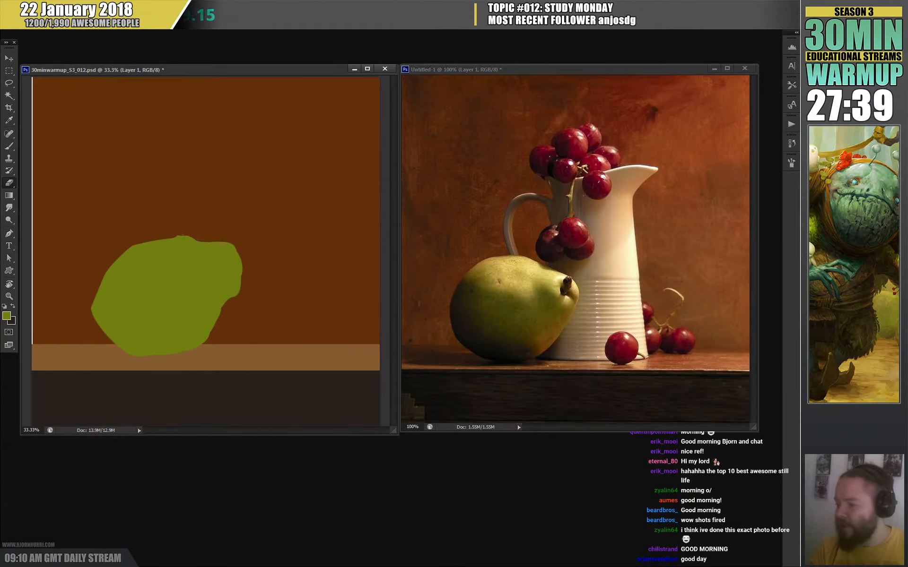
mouse_move(184, 232)
left_mouse_down()
mouse_move(236, 255)
mouse_move(241, 270)
mouse_move(220, 312)
left_mouse_up()
key("b")
key("e")
key("b")
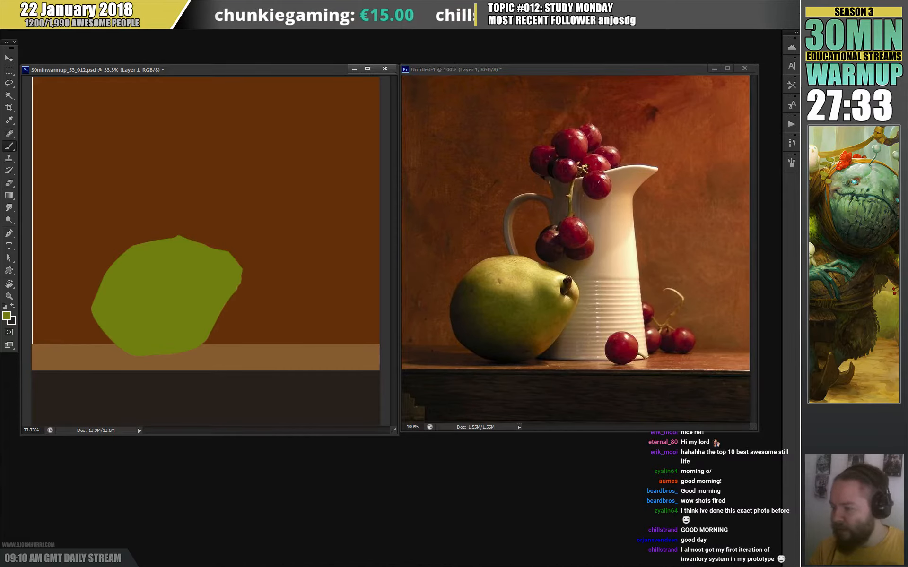
- Extend the pear's bottom edge slightly downward with the olive green brush so it sits on the tabletop
mouse_move(189, 354)
left_mouse_down()
mouse_move(149, 360)
mouse_move(156, 358)
left_mouse_up()
key("e")
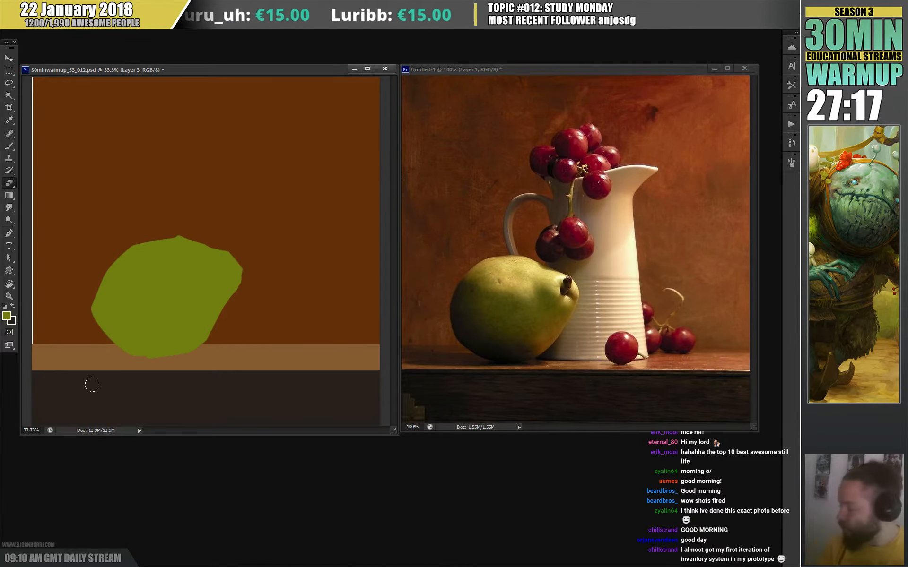
- Set the foreground color to a muted straw yellow around #bda456 for the jug
key("b")
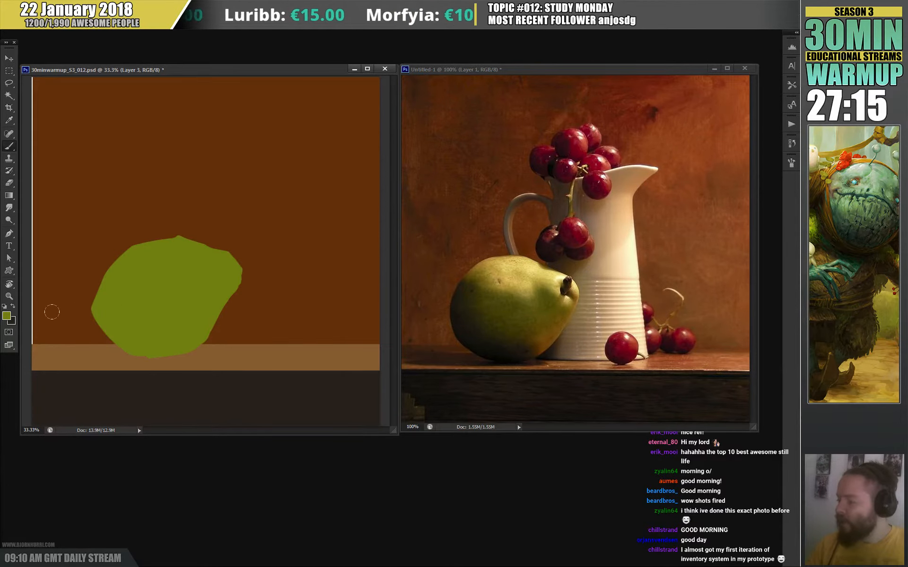
left_click(6, 315)
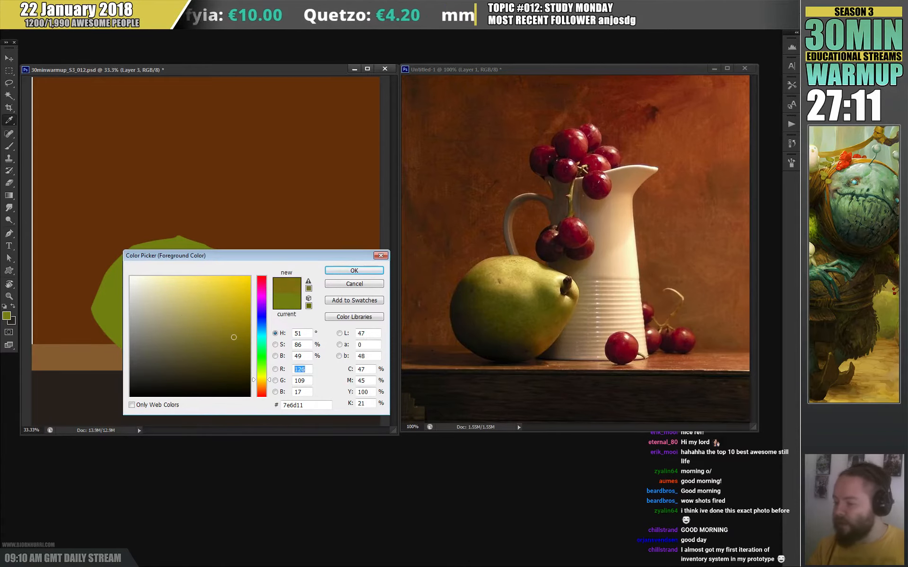
left_click_drag(184, 318, 195, 307)
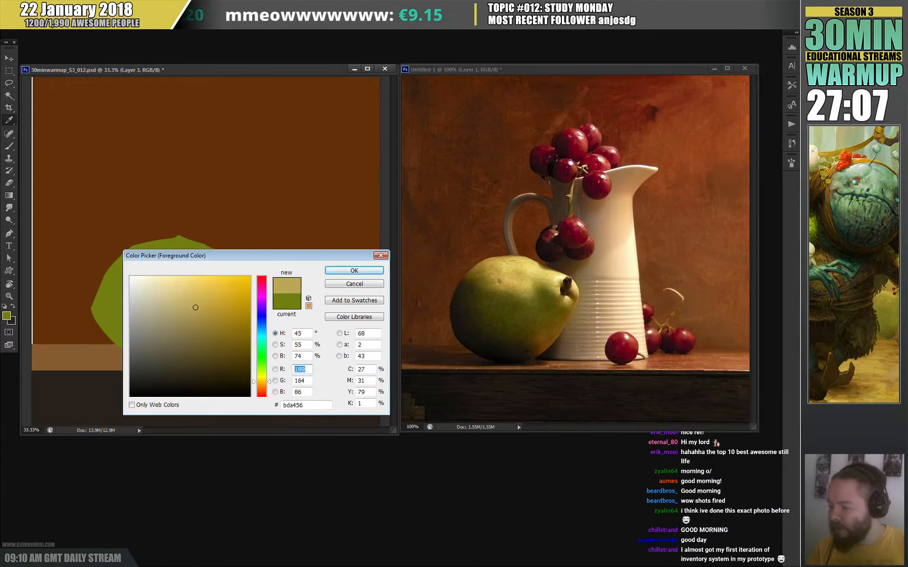
key("Return")
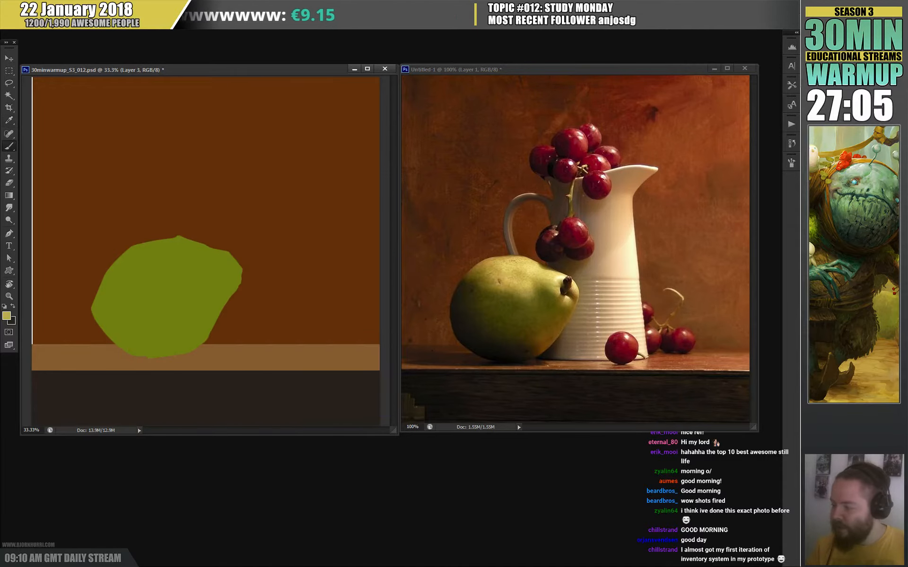
- Outline the jug's base, sides, spout and curved handle behind the pear with the brush on Layer 3
mouse_move(185, 352)
left_mouse_down()
mouse_move(276, 349)
mouse_move(217, 352)
mouse_move(275, 351)
mouse_move(269, 193)
left_mouse_up()
mouse_move(280, 281)
left_mouse_down()
mouse_move(268, 173)
mouse_move(285, 134)
mouse_move(219, 157)
mouse_move(188, 154)
mouse_move(199, 174)
mouse_move(195, 244)
left_mouse_up()
mouse_move(194, 187)
left_mouse_down()
mouse_move(153, 192)
mouse_move(146, 239)
left_mouse_up()
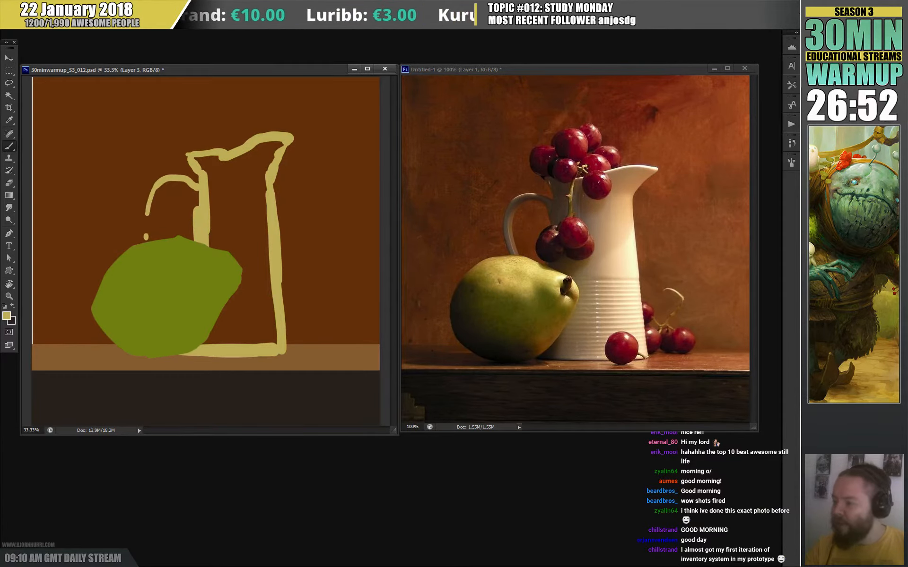
mouse_move(158, 202)
left_mouse_down()
mouse_move(146, 238)
mouse_move(149, 187)
mouse_move(178, 185)
mouse_move(144, 216)
mouse_move(143, 198)
mouse_move(154, 227)
mouse_move(158, 187)
mouse_move(184, 186)
left_mouse_up()
key("e")
key("b")
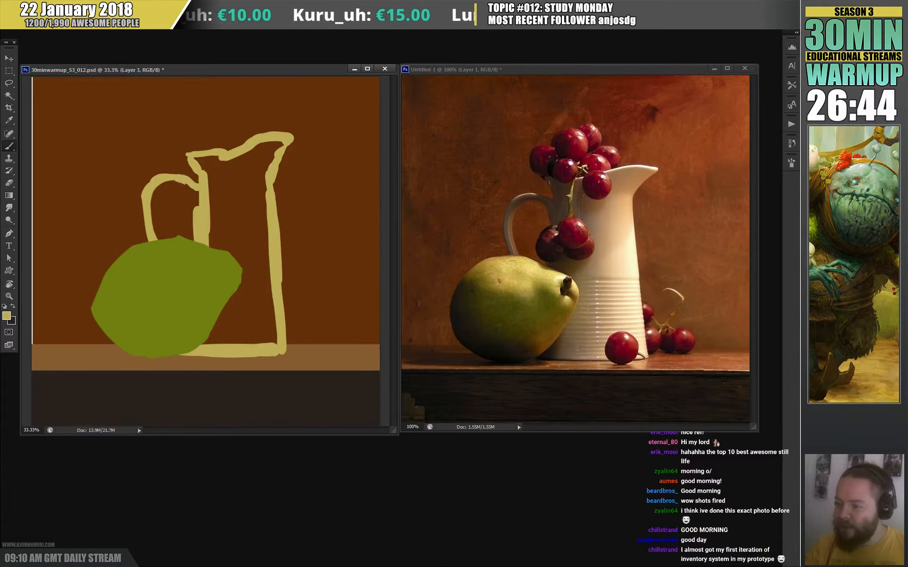
- Fill the jug's body solidly with the straw yellow and round out its base
mouse_move(188, 185)
left_mouse_down()
mouse_move(197, 208)
mouse_move(187, 236)
left_mouse_up()
mouse_move(205, 178)
left_mouse_down()
mouse_move(213, 157)
mouse_move(220, 184)
mouse_move(281, 144)
mouse_move(246, 203)
mouse_move(253, 268)
mouse_move(196, 229)
mouse_move(229, 332)
mouse_move(258, 318)
mouse_move(256, 287)
mouse_move(266, 280)
mouse_move(274, 341)
left_mouse_up()
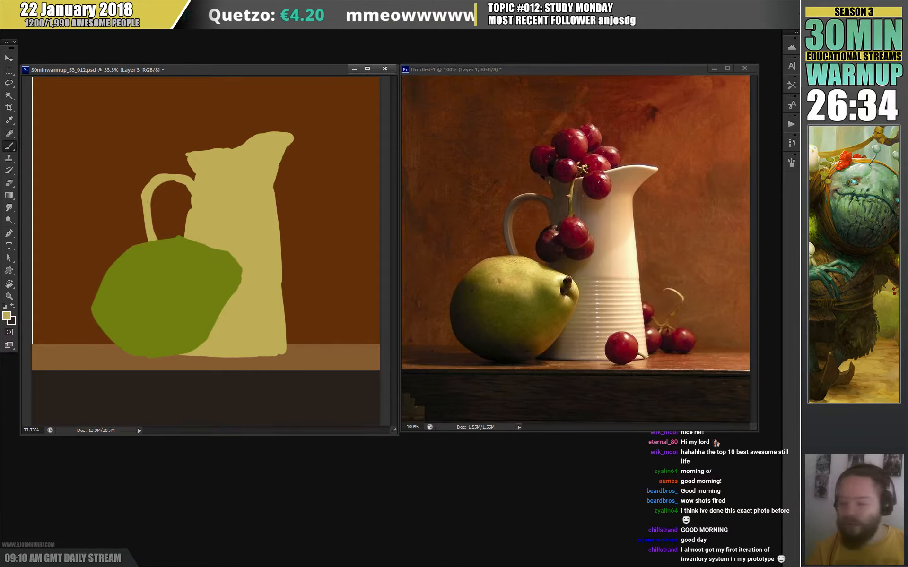
right_click(259, 328)
key("Return")
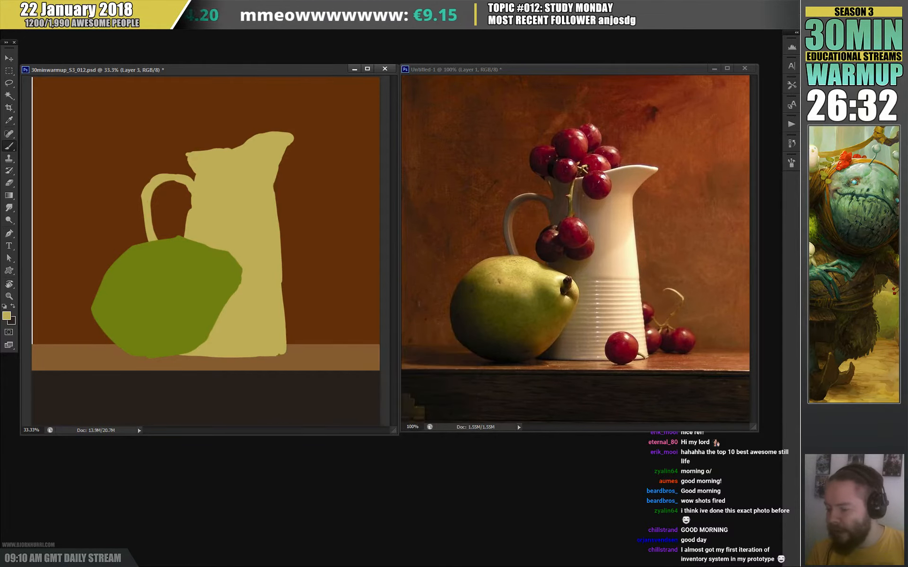
- Trim the jug's bottom edge with a resized eraser and repaint its lower-right side as a straight line to the base corner
key("e")
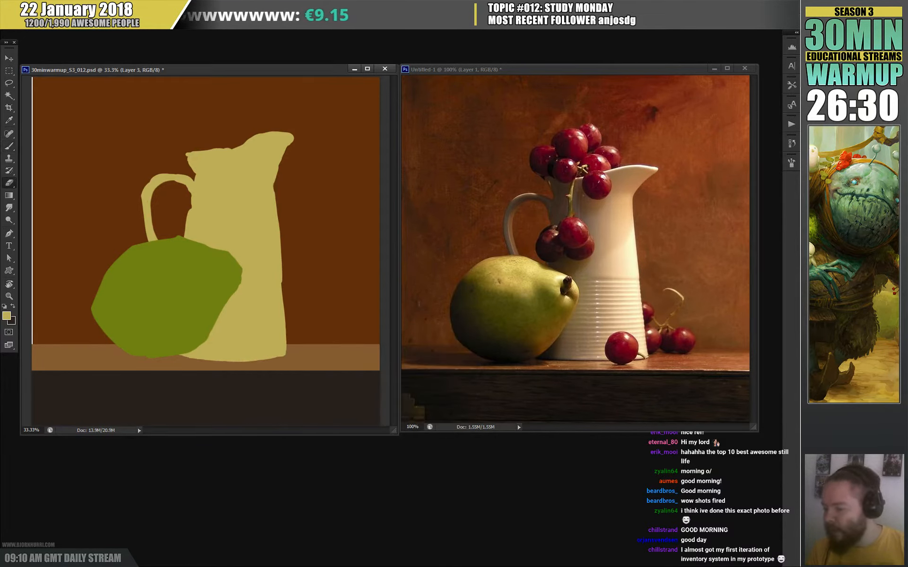
right_click(292, 360)
key("Return")
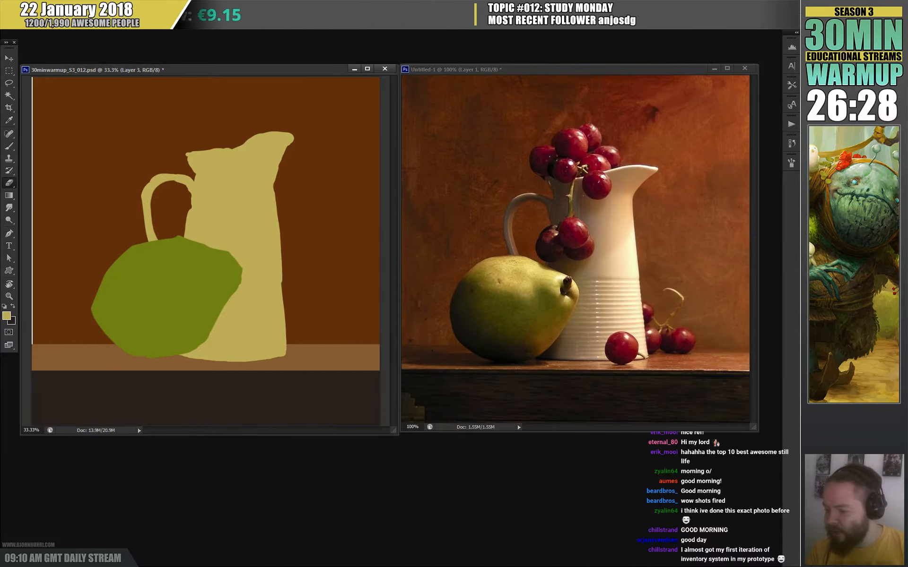
left_click_drag(209, 363, 284, 359)
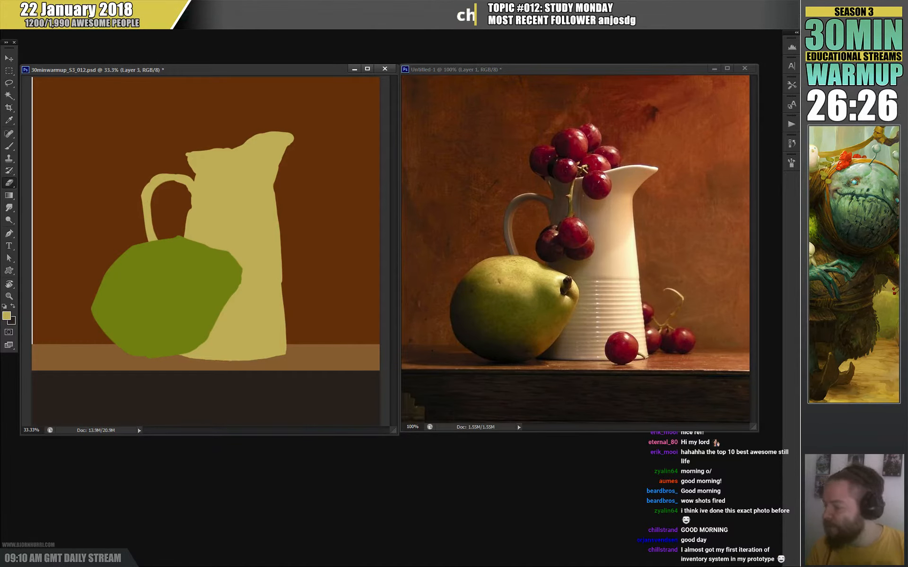
key("b")
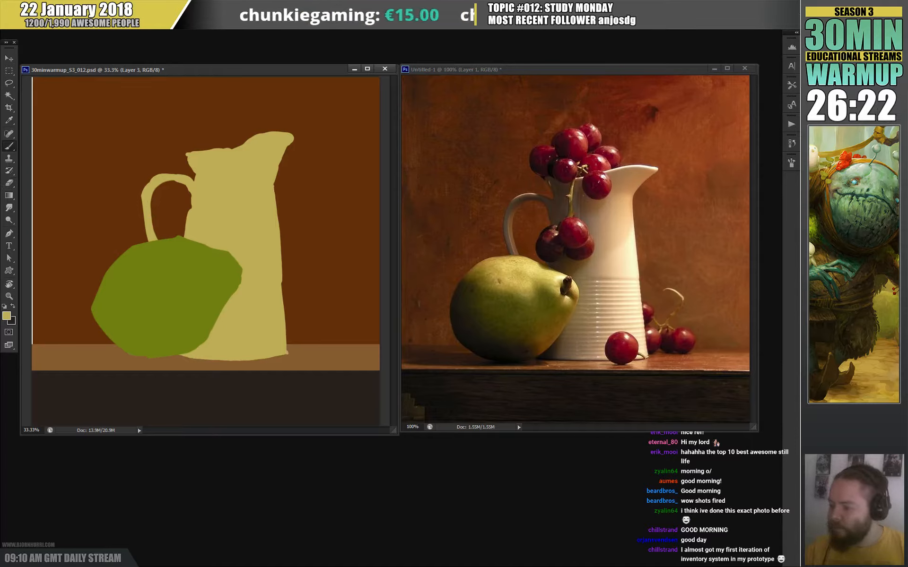
left_click_drag(281, 283, 286, 352)
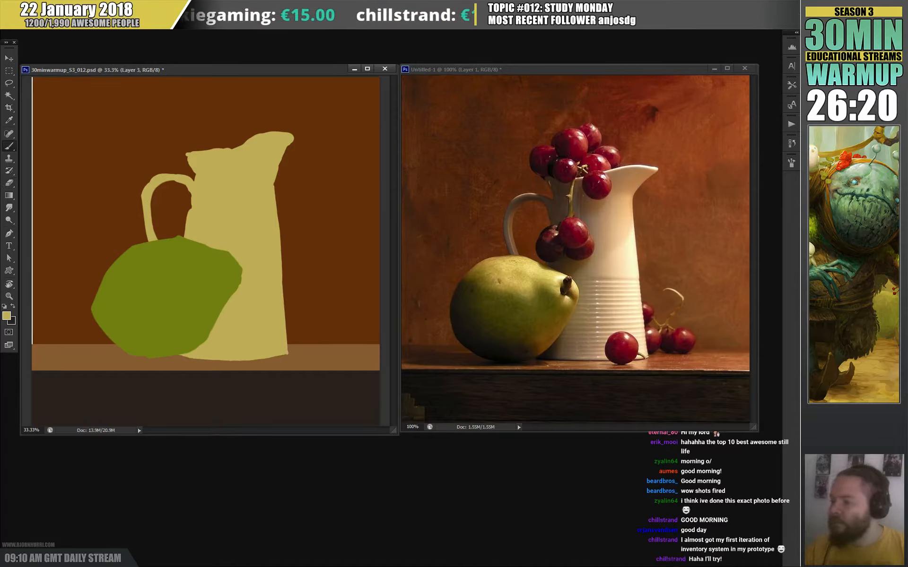
key("e")
- Squash the jug slightly from its top edge with Free Transform, keeping its base in place
key("l")
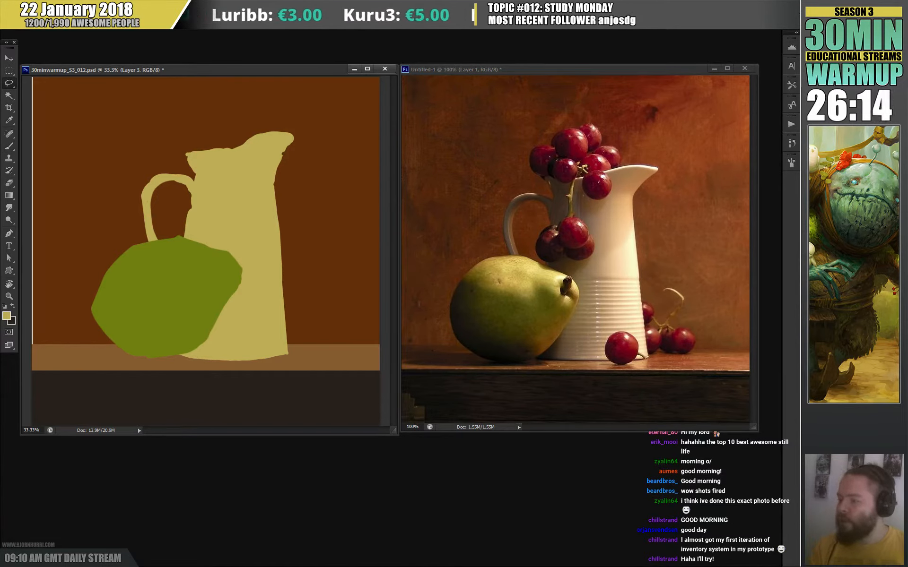
key("ctrl+t")
left_click_drag(218, 131, 217, 140)
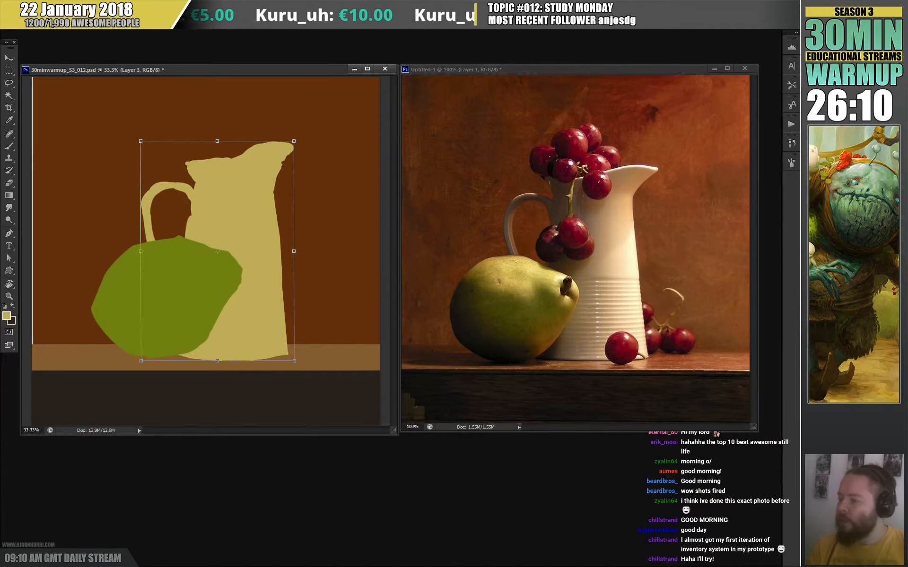
key("Return")
- Erase along the jug's rim to shape a clean slope from the pointed spout to the back corner
key("e")
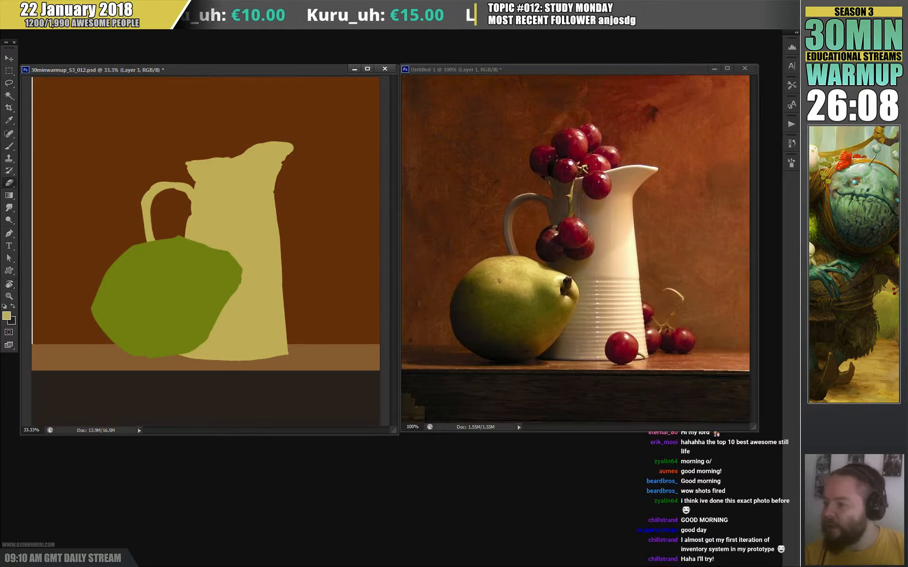
left_click_drag(244, 152, 291, 142)
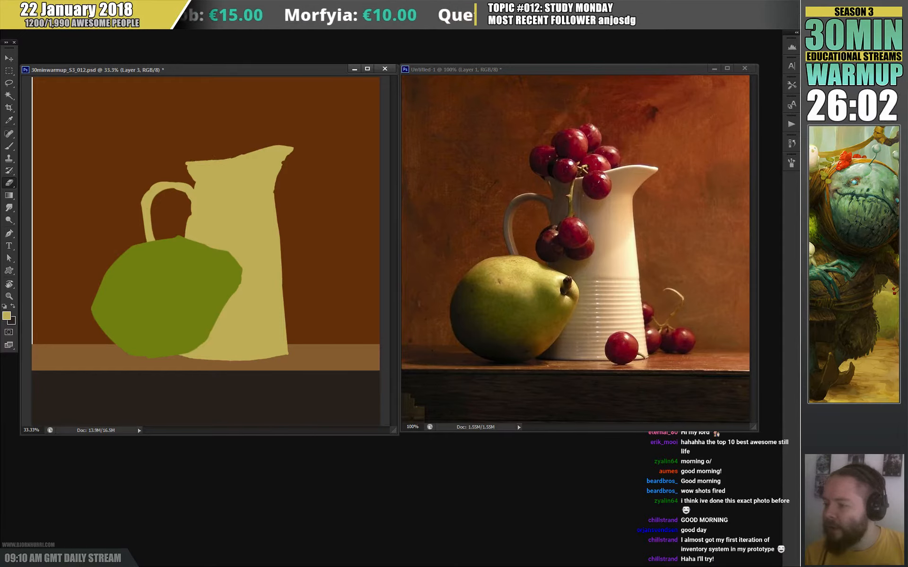
left_click_drag(232, 158, 185, 162)
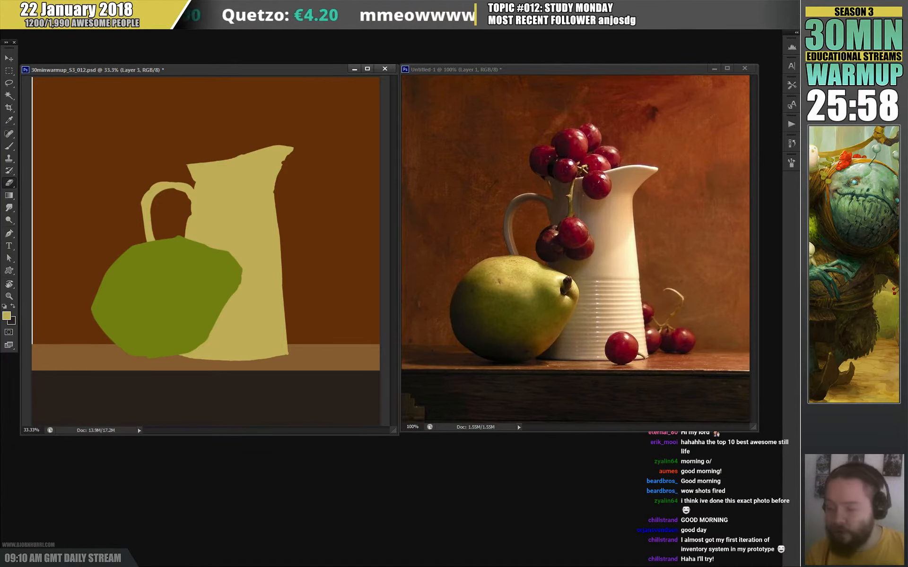
- Thin the jug's handle with the eraser and repaint its curve down to the pear, replacing a first straighter stroke
mouse_move(188, 184)
left_mouse_down()
mouse_move(145, 189)
mouse_move(152, 240)
left_mouse_up()
key("b")
left_click_drag(148, 206, 152, 241)
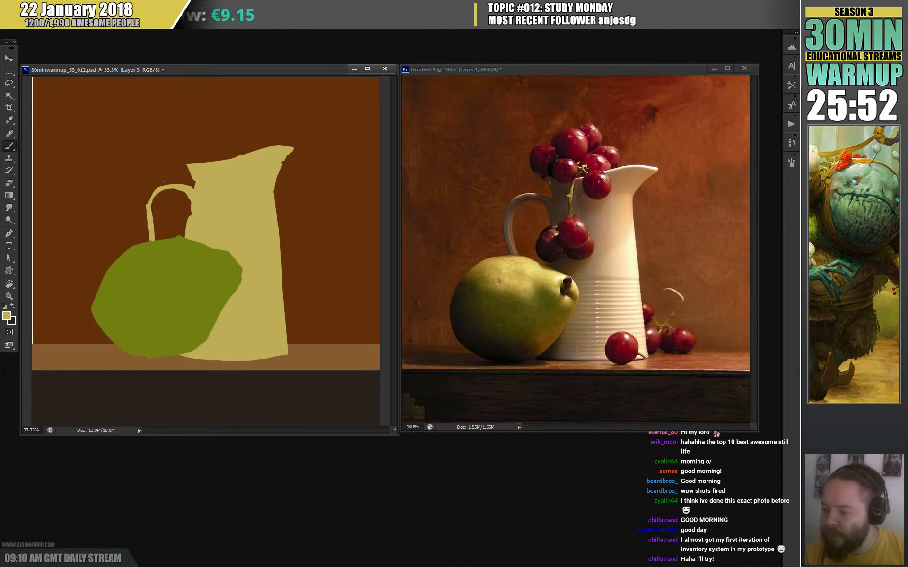
key("ctrl+z")
left_click_drag(153, 195, 151, 240)
key("e")
key("b")
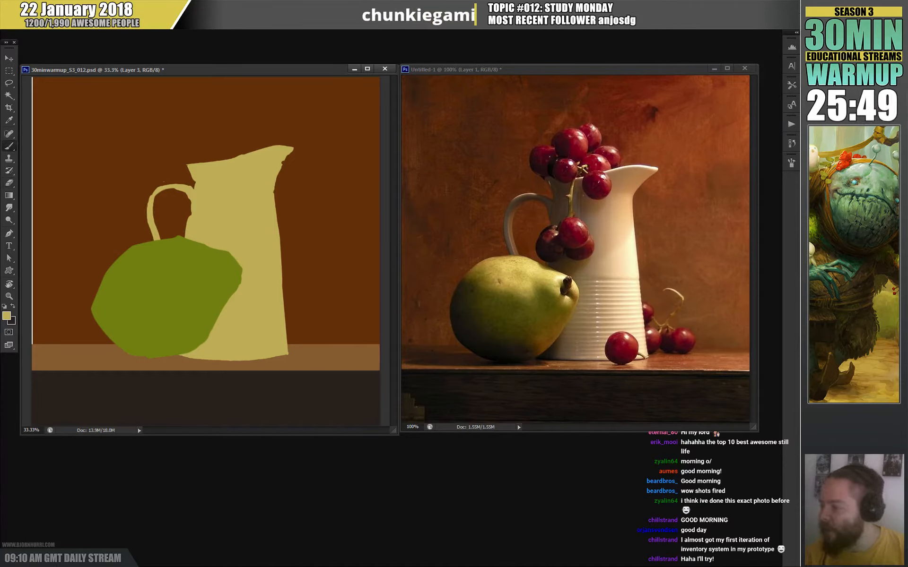
- Slim the handle's join to the jug and smooth the left side of the body with the brush
key("e")
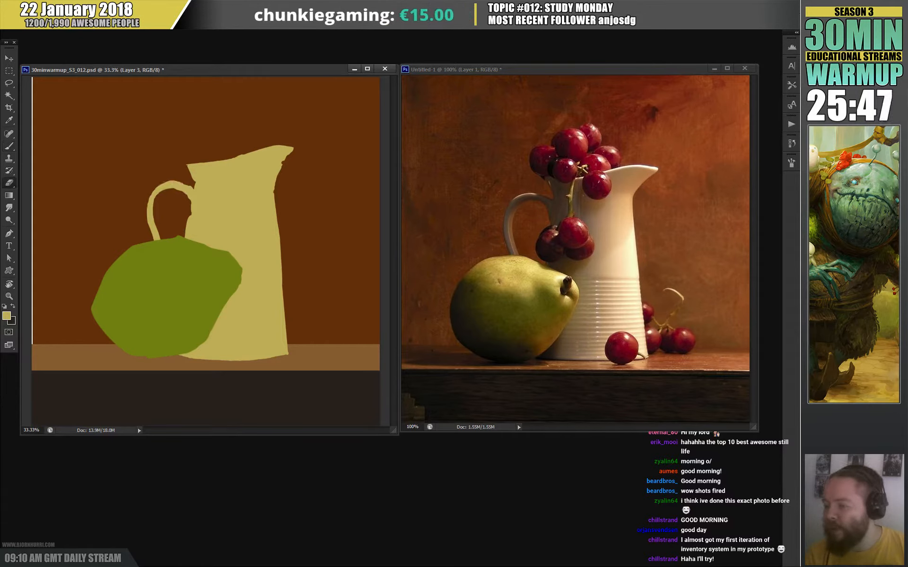
key("b")
left_click_drag(193, 177, 187, 238)
key("e")
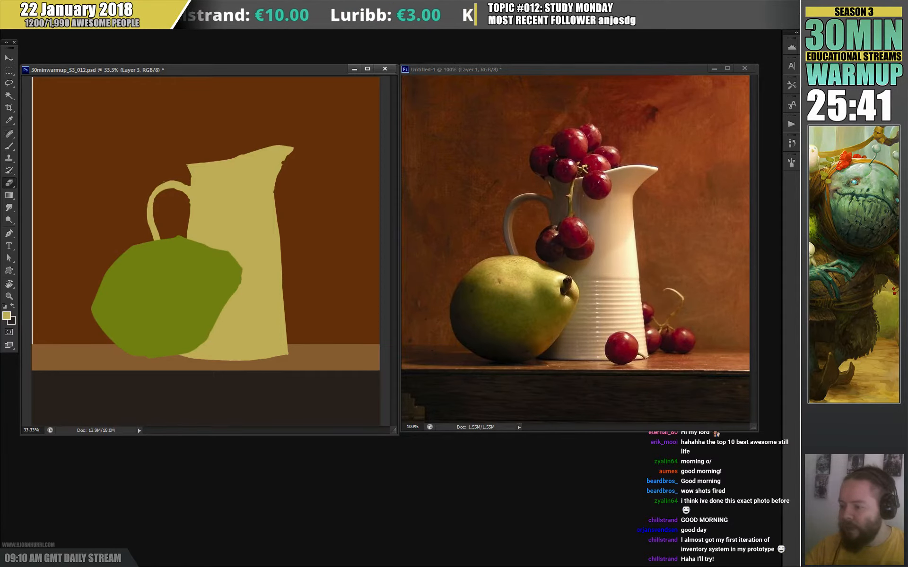
- Clean up the ragged underside of the jug's spout with alternating brush and eraser touches
key("b")
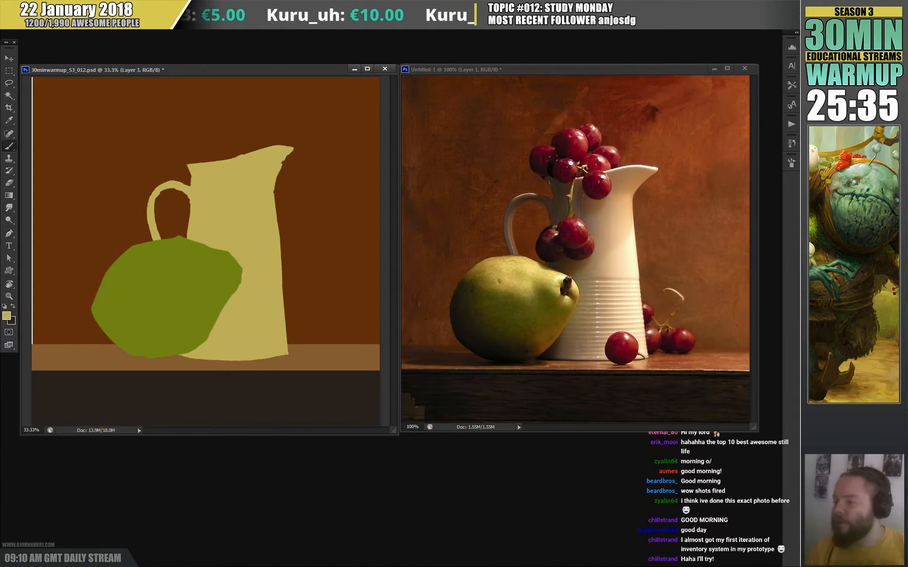
key("e")
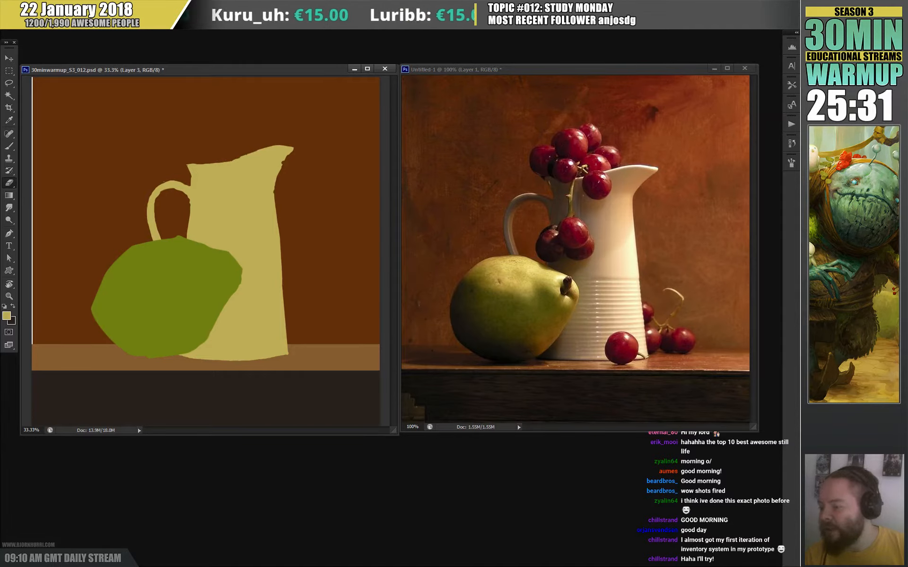
key("b")
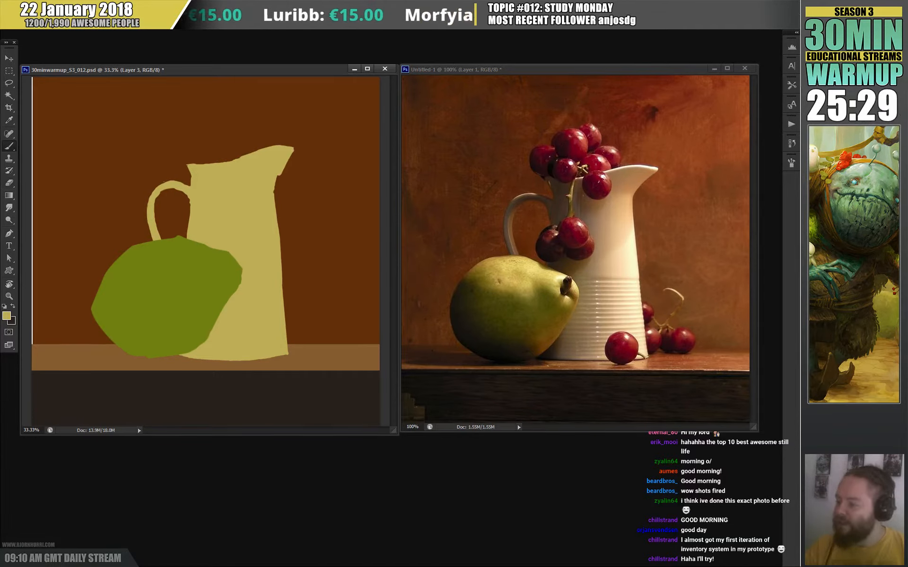
key("e")
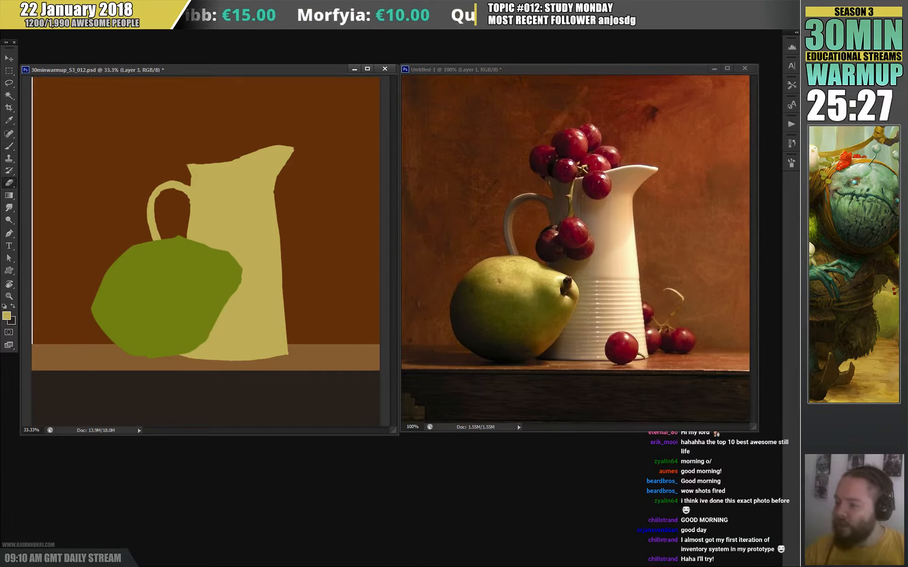
- Shave the upper right side of the jug's body with the eraser to narrow it below the spout
left_click_drag(279, 209, 278, 242)
key("b")
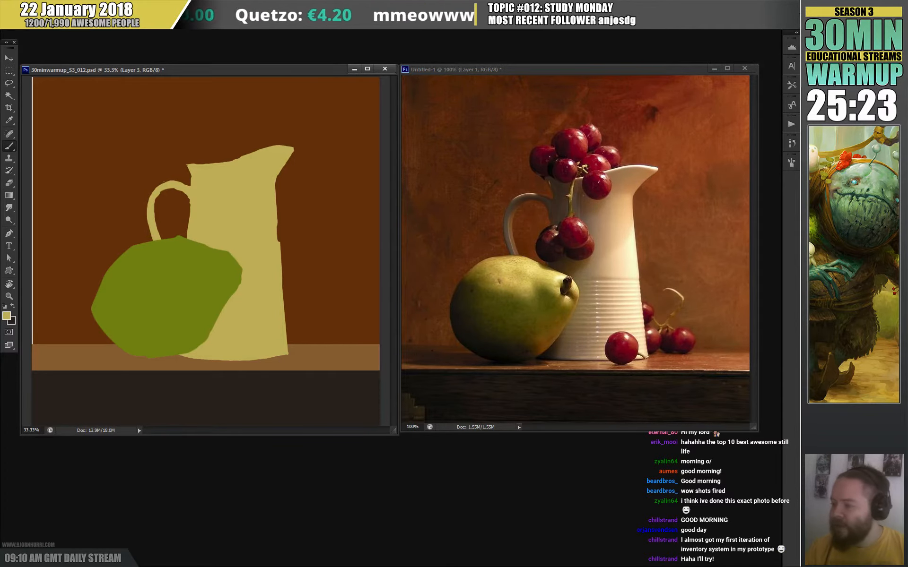
key("e")
left_click_drag(276, 221, 276, 242)
key("b")
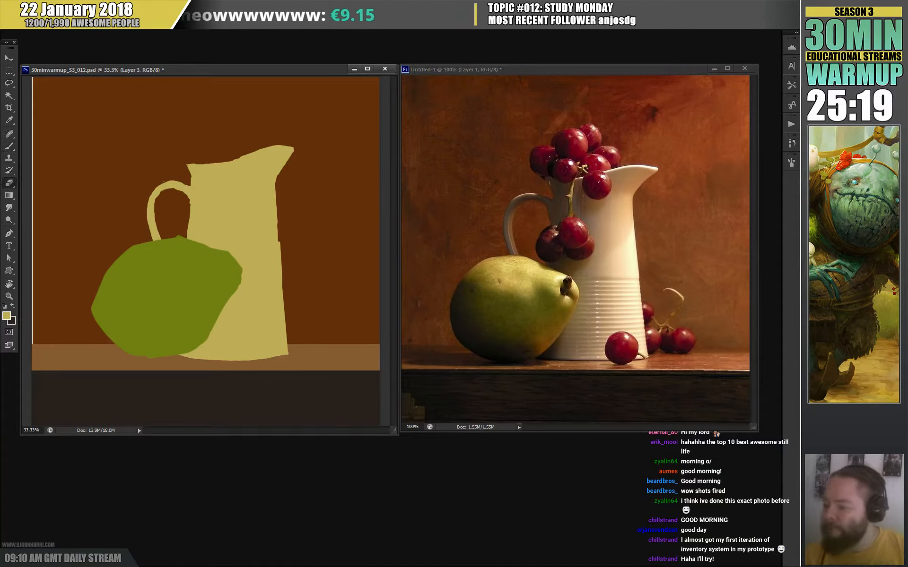
key("e")
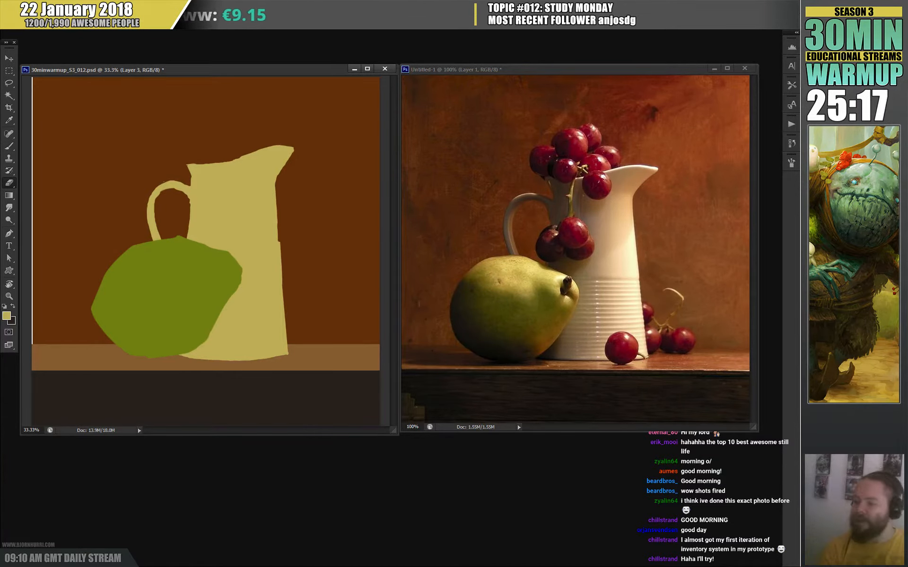
- Select the pear's layer, lower its top edge slightly with Free Transform, and warp its left side into a rounder contour
left_click(167, 298, "ctrl")
key("ctrl+t")
left_click_drag(167, 234, 166, 240)
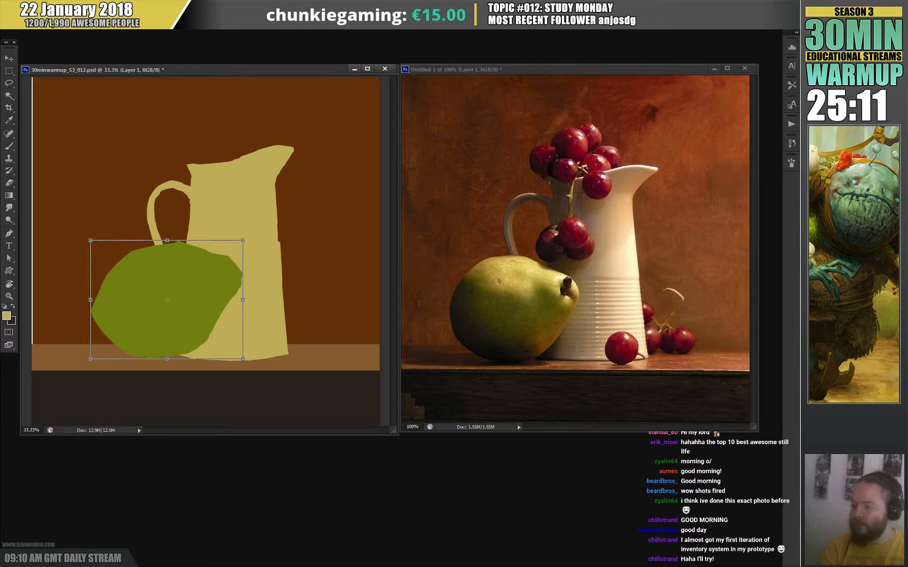
left_click(147, 256)
left_click_drag(118, 279, 116, 270)
mouse_move(90, 319)
left_mouse_down()
mouse_move(104, 318)
mouse_move(94, 316)
left_mouse_up()
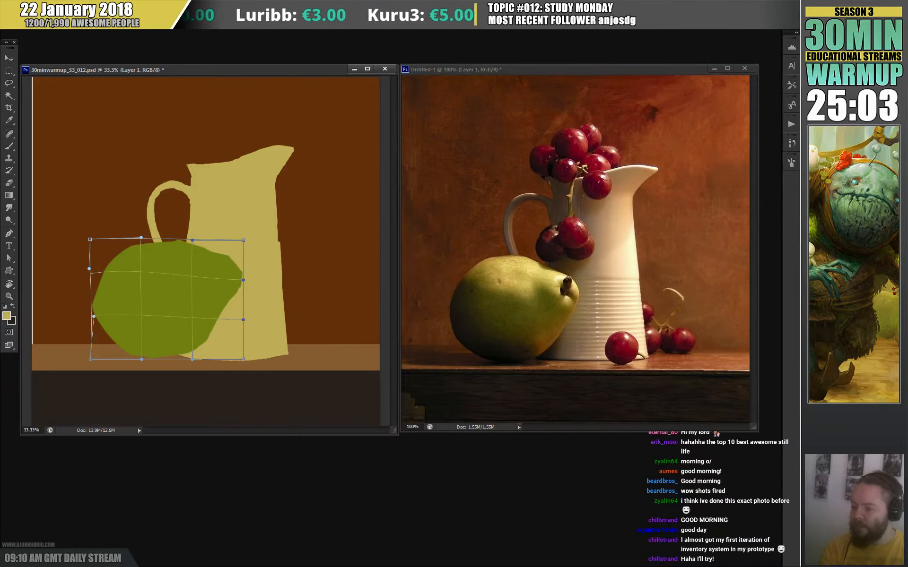
key("Return")
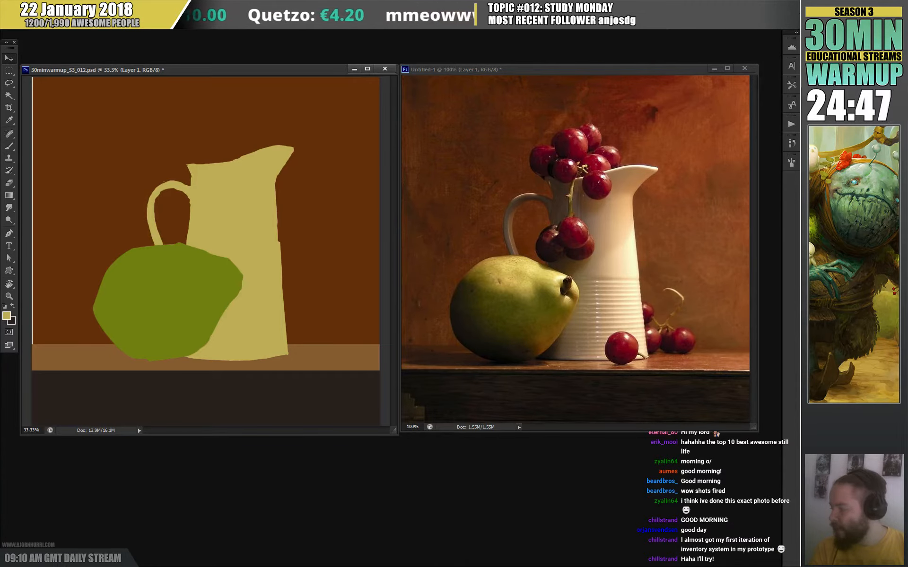
- Add a new layer for the grapes and set the foreground colour to crimson 930e2b
key("ctrl+alt+shift+n")
key("b")
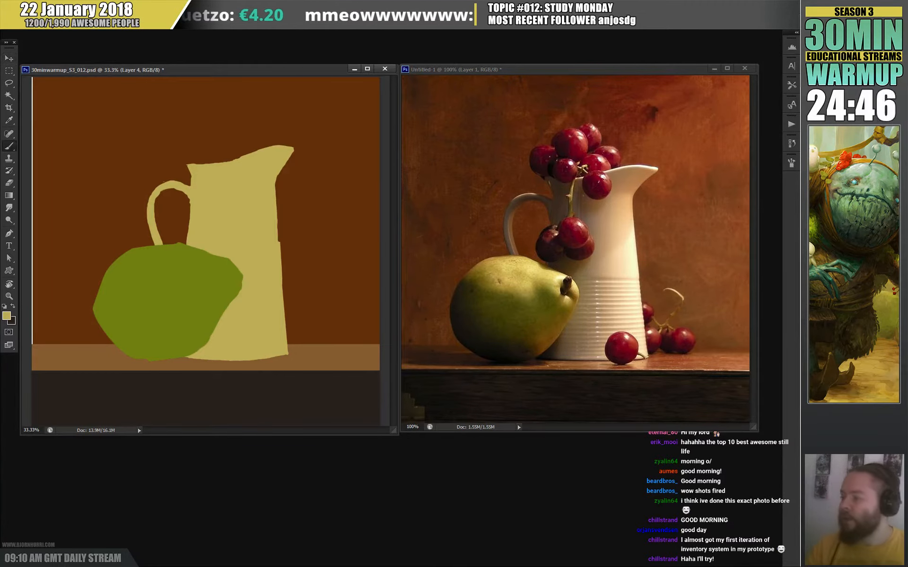
left_click(6, 316)
left_click(262, 280)
left_click_drag(215, 326, 239, 327)
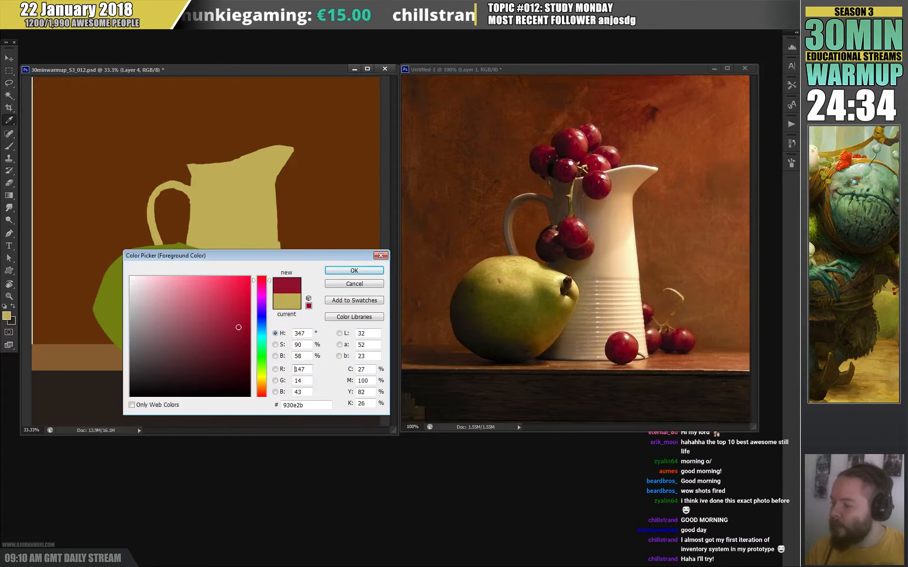
left_click(354, 270)
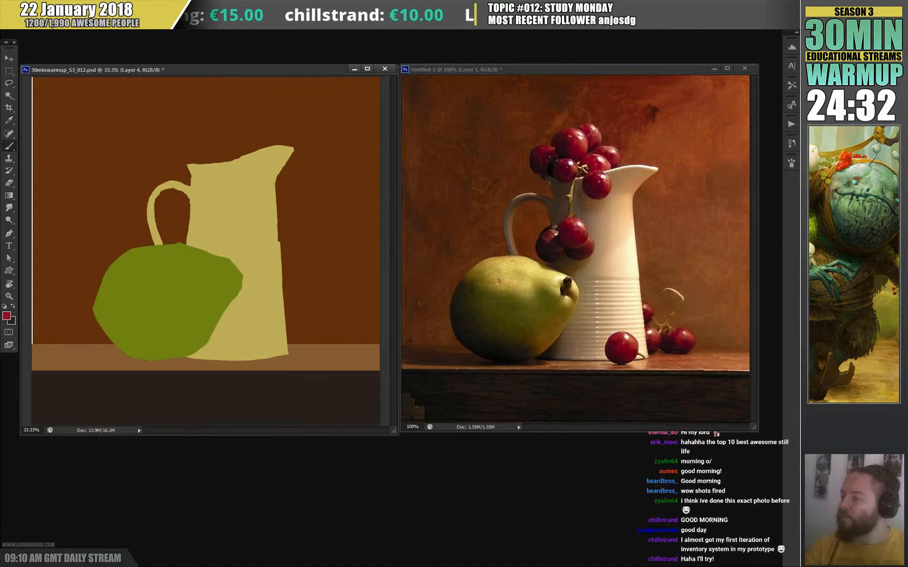
- Block in the upper grape cluster over the jug's rim as one flat crimson silhouette, refining its outline with brush and eraser
mouse_move(259, 144)
left_mouse_down()
mouse_move(224, 108)
mouse_move(202, 141)
mouse_move(185, 139)
mouse_move(182, 163)
mouse_move(211, 141)
mouse_move(207, 165)
mouse_move(218, 151)
mouse_move(237, 153)
mouse_move(260, 175)
mouse_move(230, 175)
mouse_move(253, 142)
mouse_move(234, 141)
mouse_move(220, 119)
mouse_move(212, 124)
mouse_move(220, 114)
mouse_move(232, 140)
mouse_move(207, 155)
left_mouse_up()
key("ctrl+z")
key("e")
key("b")
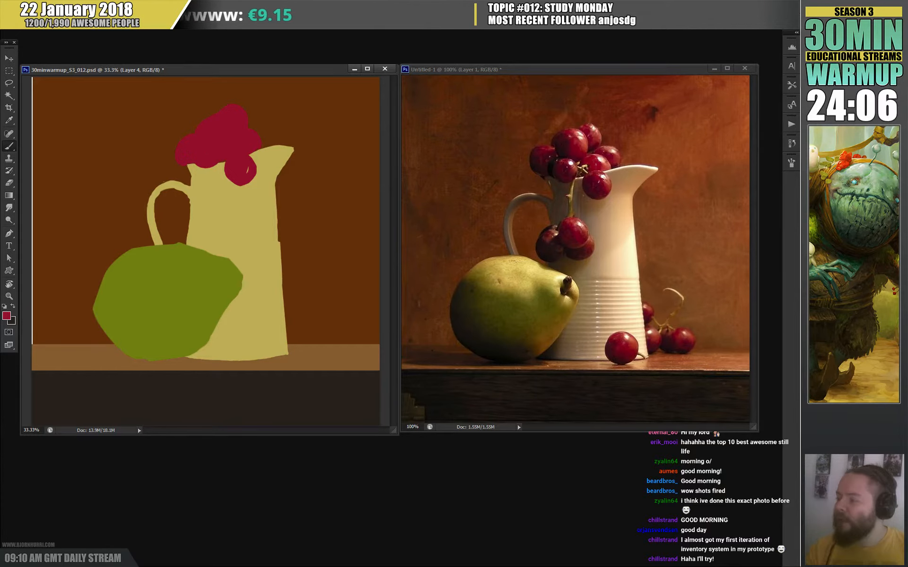
key("e")
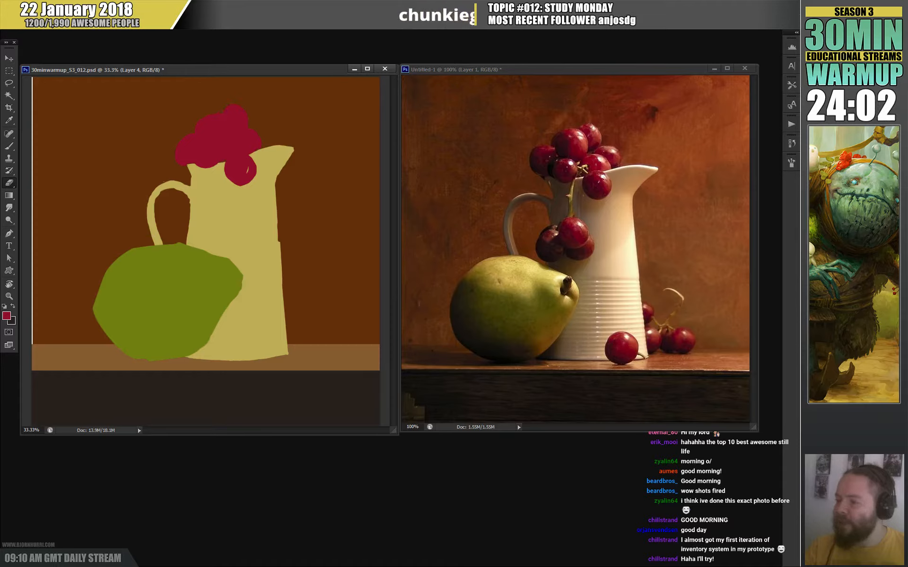
key("b")
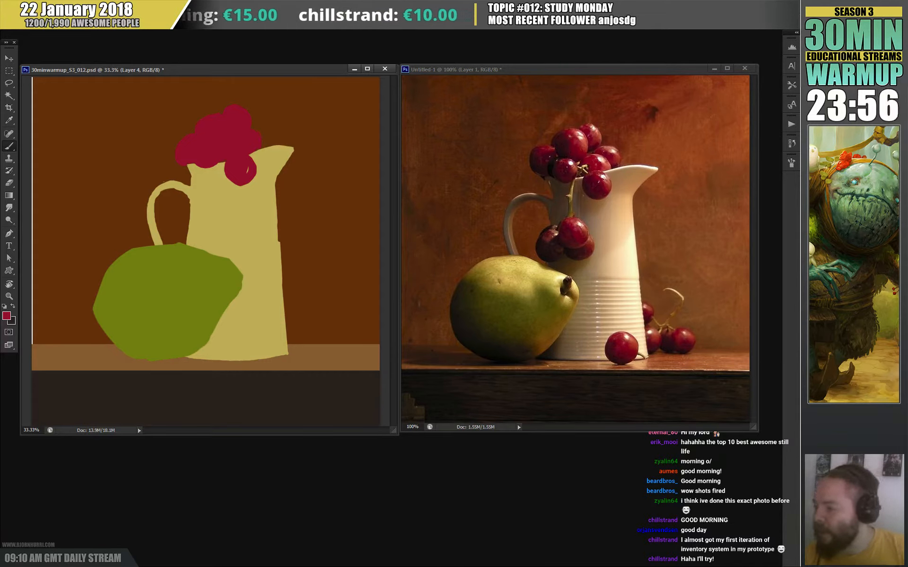
key("e")
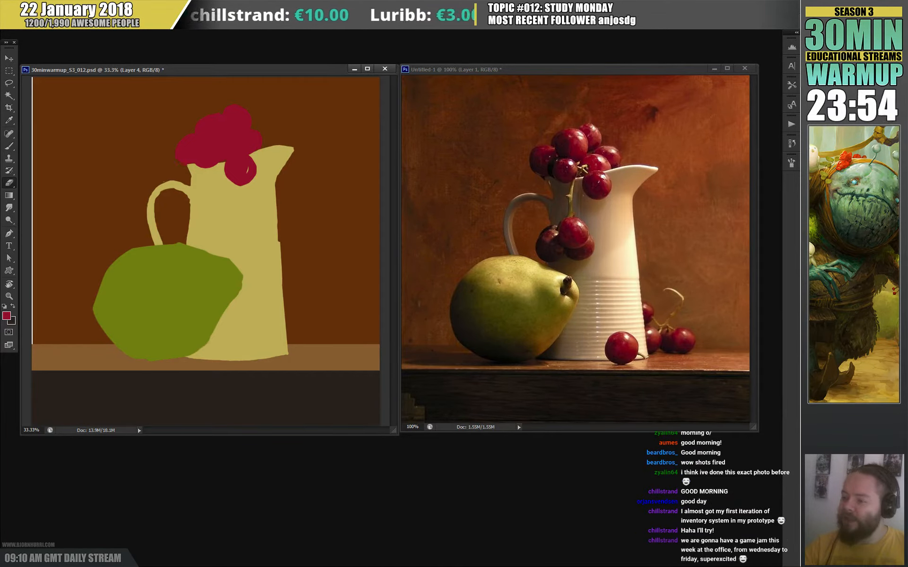
key("b")
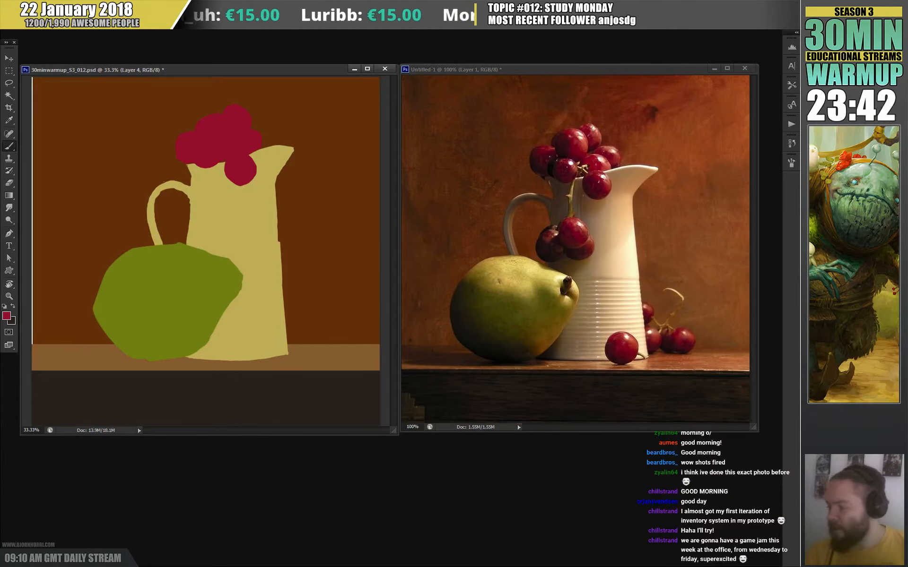
- Paint a lower cluster of three flat crimson grapes against the jug above the pear, and erase the stray dot on the pear
right_click(237, 236)
left_click(250, 260)
left_click(202, 262)
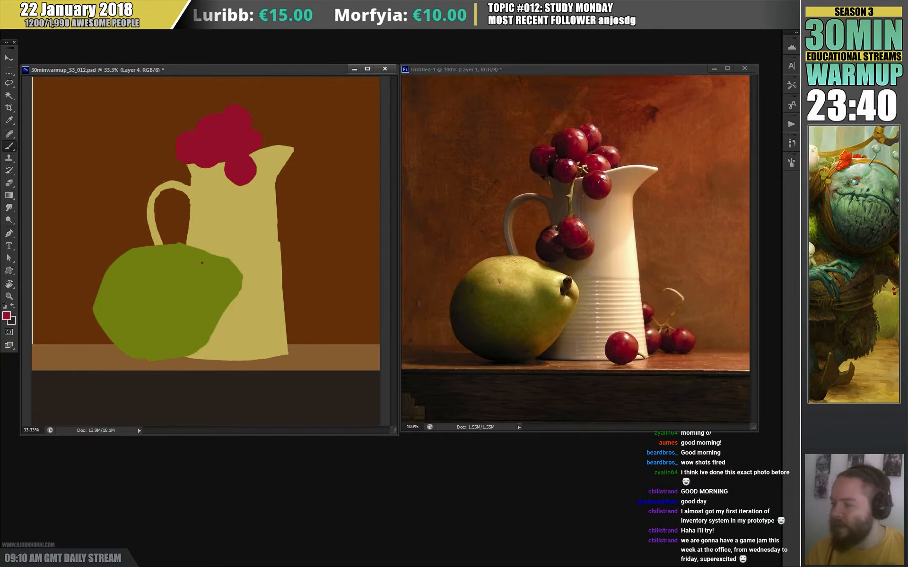
mouse_move(201, 234)
left_mouse_down()
mouse_move(194, 245)
mouse_move(206, 227)
mouse_move(193, 239)
mouse_move(229, 222)
mouse_move(218, 210)
mouse_move(226, 239)
mouse_move(197, 217)
mouse_move(190, 233)
left_mouse_up()
key("ctrl+z")
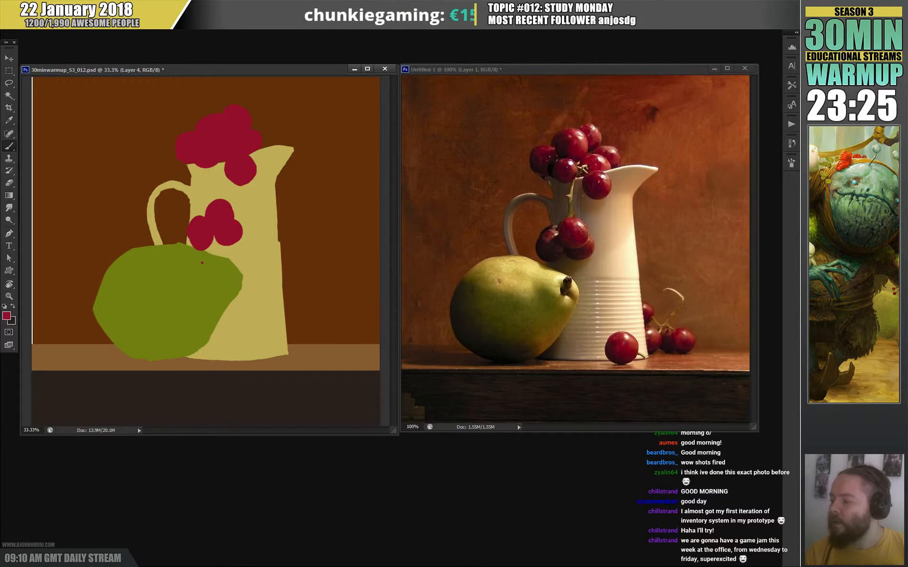
key("e")
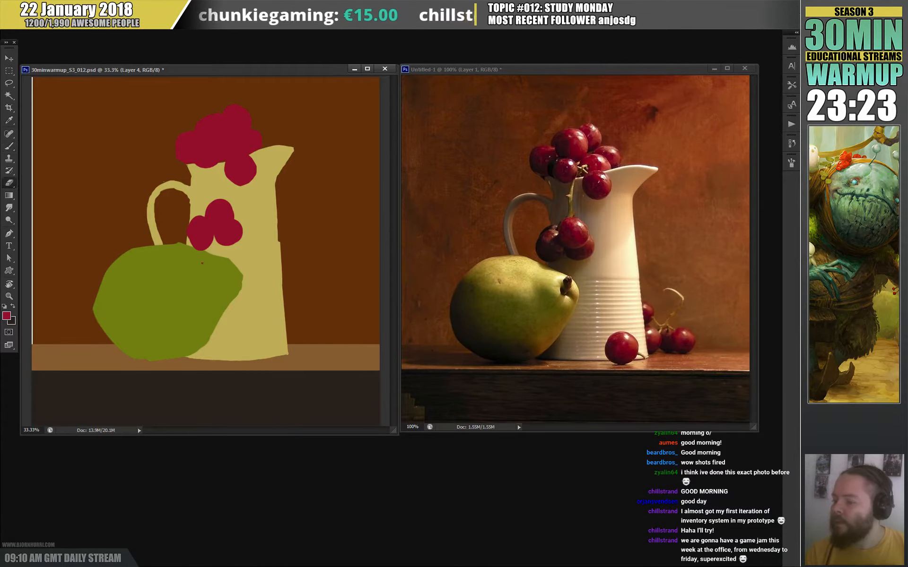
- Select the pear's layer and warp its upper right corner and right edge slightly inward
key("v")
key("ctrl+t")
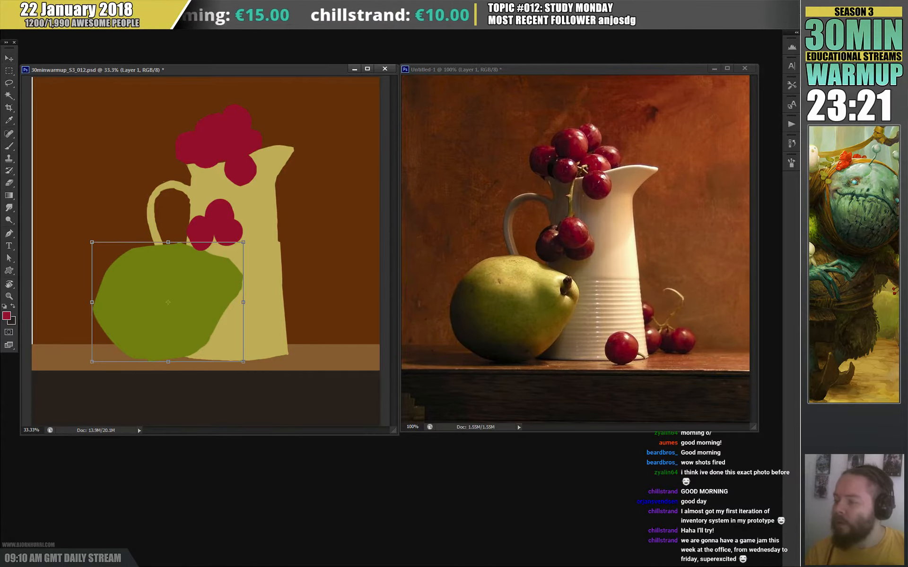
left_click_drag(217, 251, 240, 248)
left_click_drag(243, 284, 238, 284)
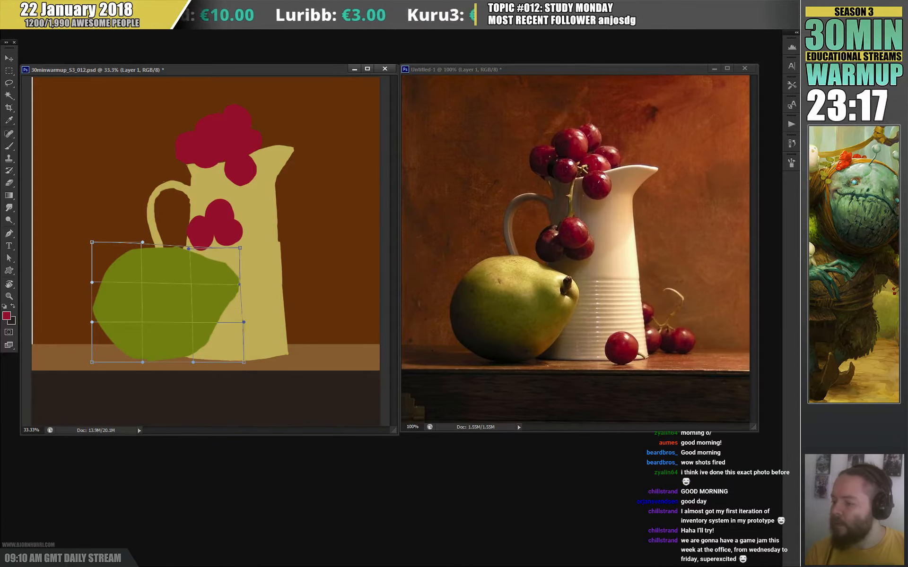
key("Return")
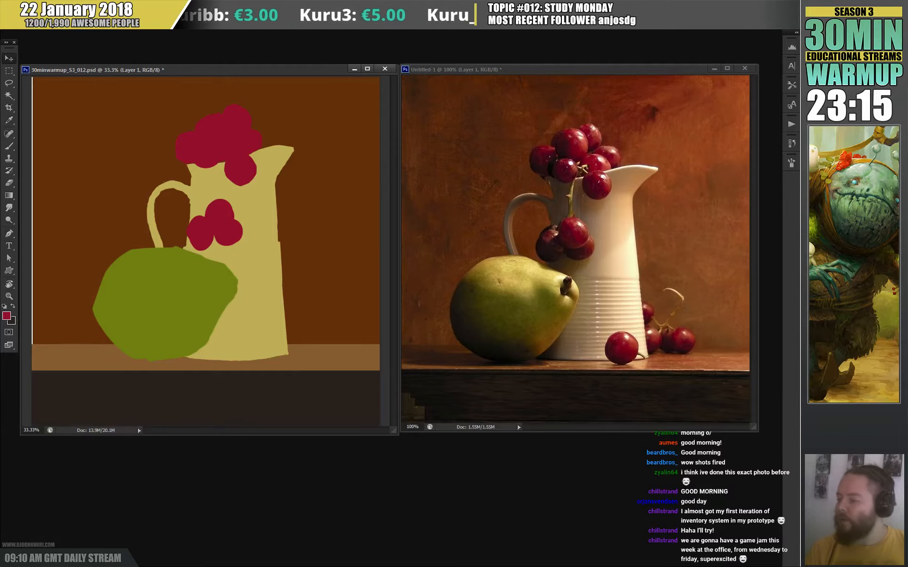
- Select the jug's layer and warp its left side slightly near the handle
key("ctrl+t")
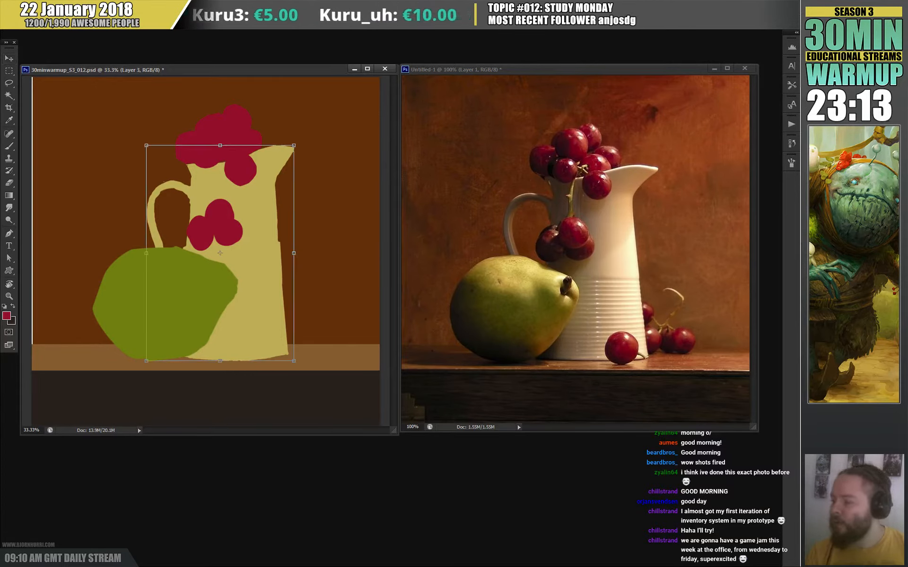
left_click_drag(180, 195, 179, 191)
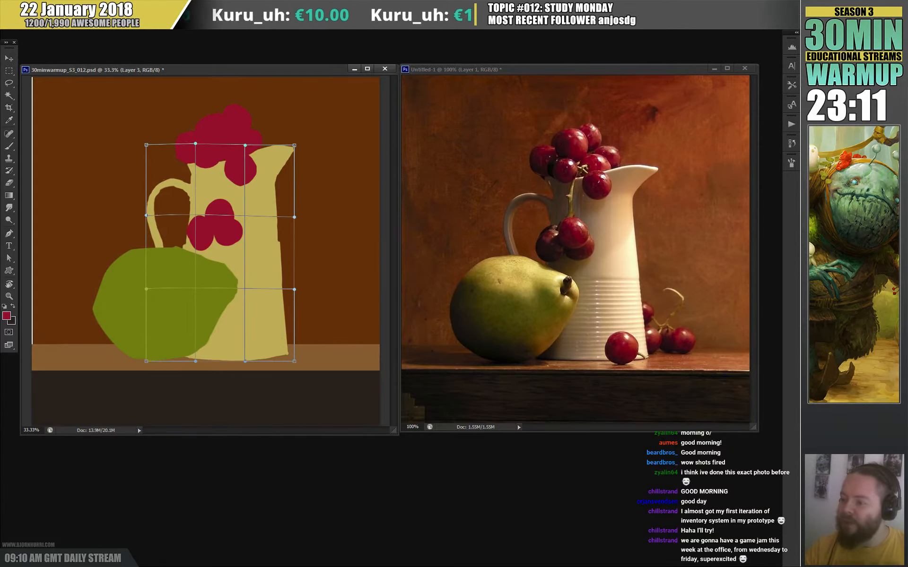
key("Return")
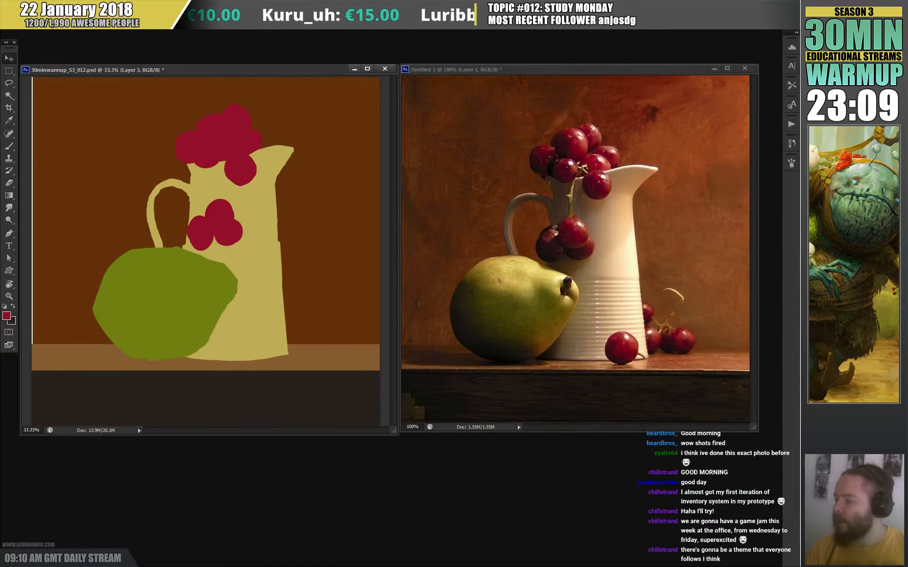
- Return to the grapes' layer and reshape the lower cluster with brush and eraser, widening the left grape and trimming the right one
key("ctrl+shift+alt+n")
key("b")
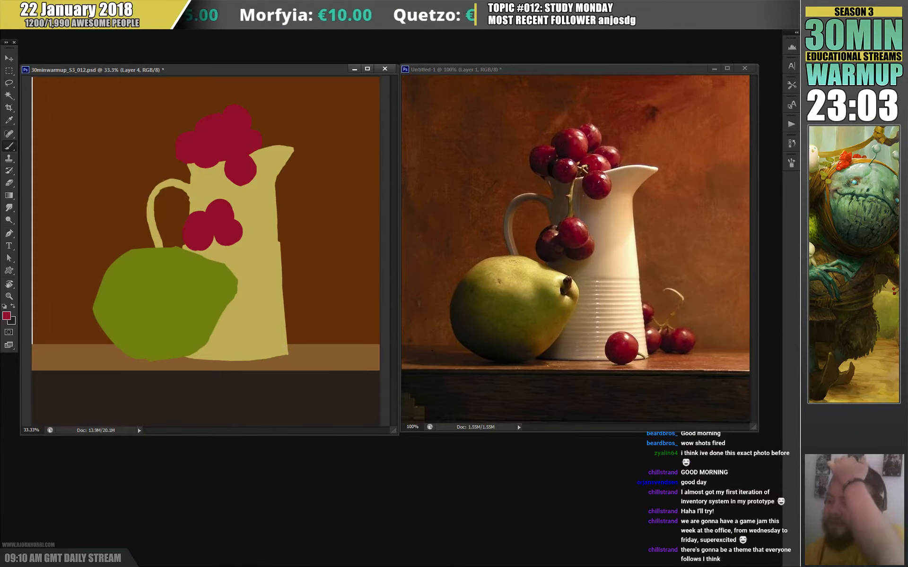
key("e")
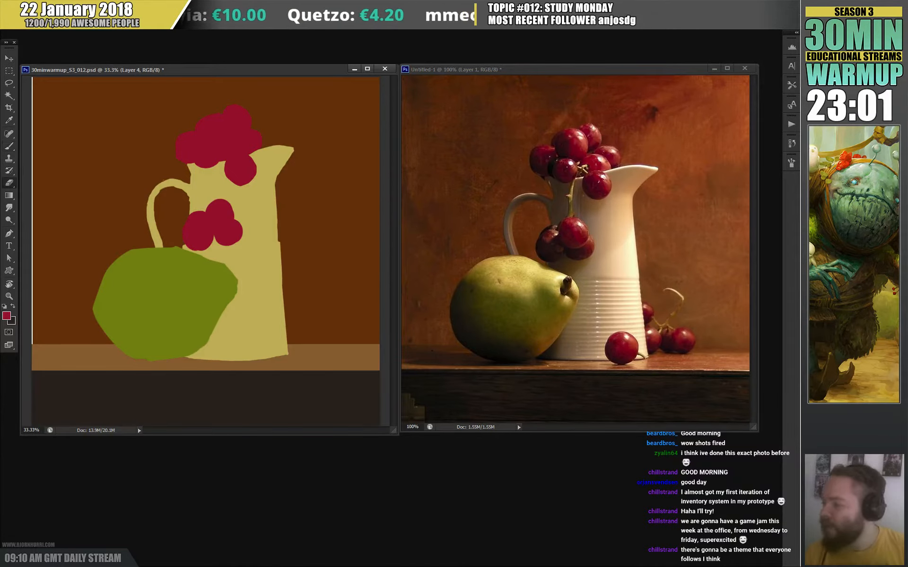
key("b")
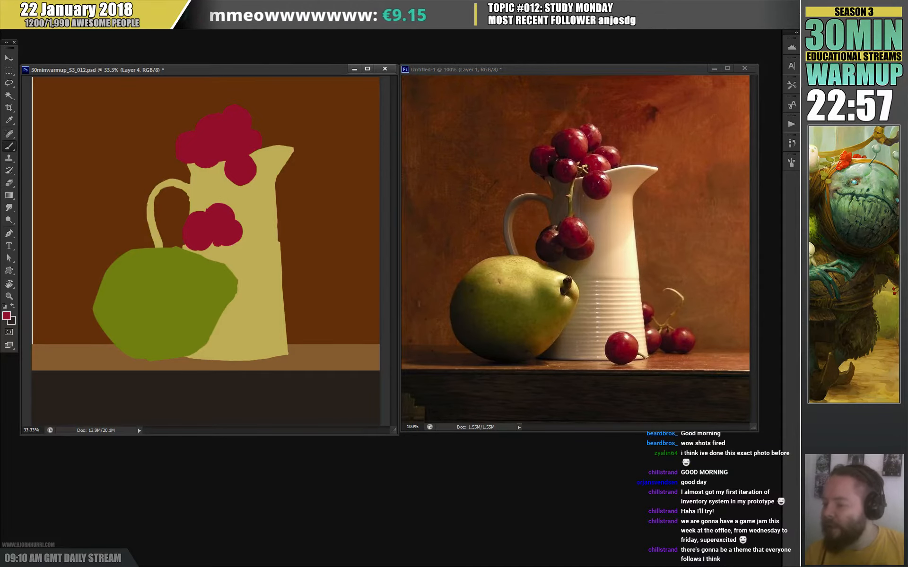
key("e")
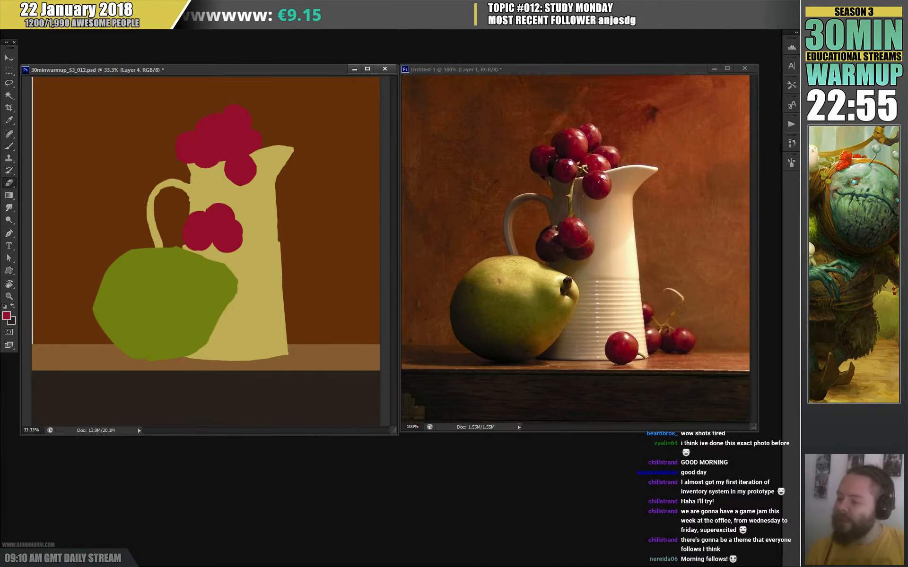
mouse_move(220, 250)
left_mouse_down()
mouse_move(242, 238)
mouse_move(240, 222)
mouse_move(223, 252)
left_mouse_up()
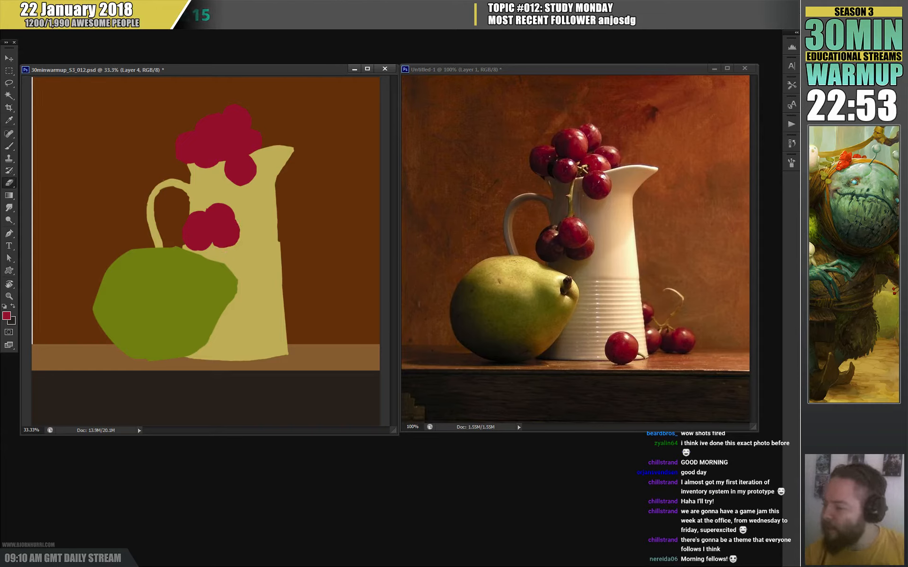
key("b")
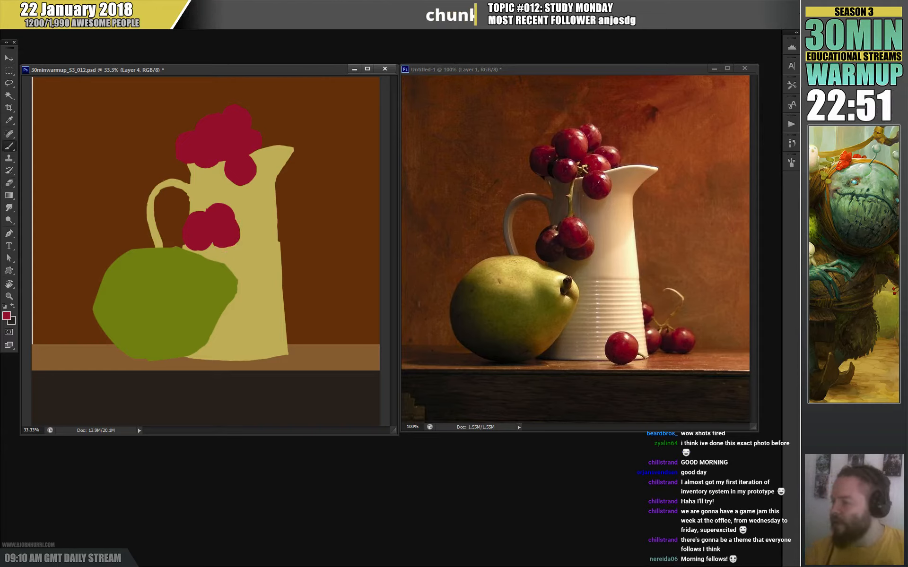
- Shorten and round the lowest grape of the upper cluster with alternating eraser and brush touches
key("e")
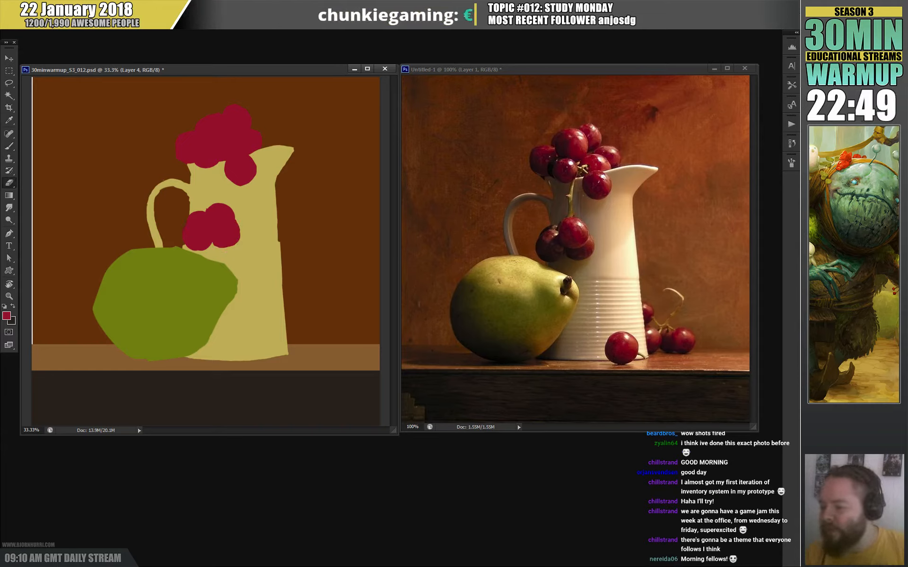
key("b")
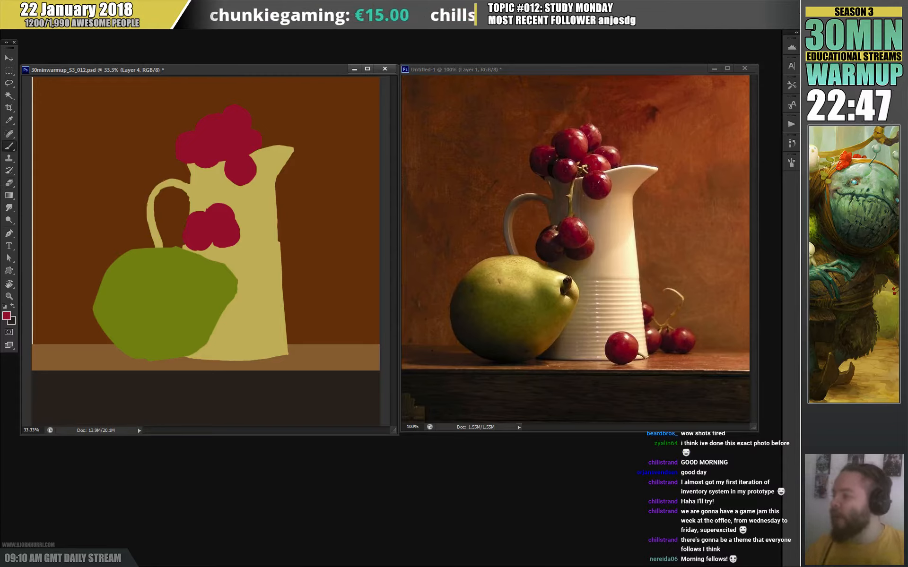
key("e")
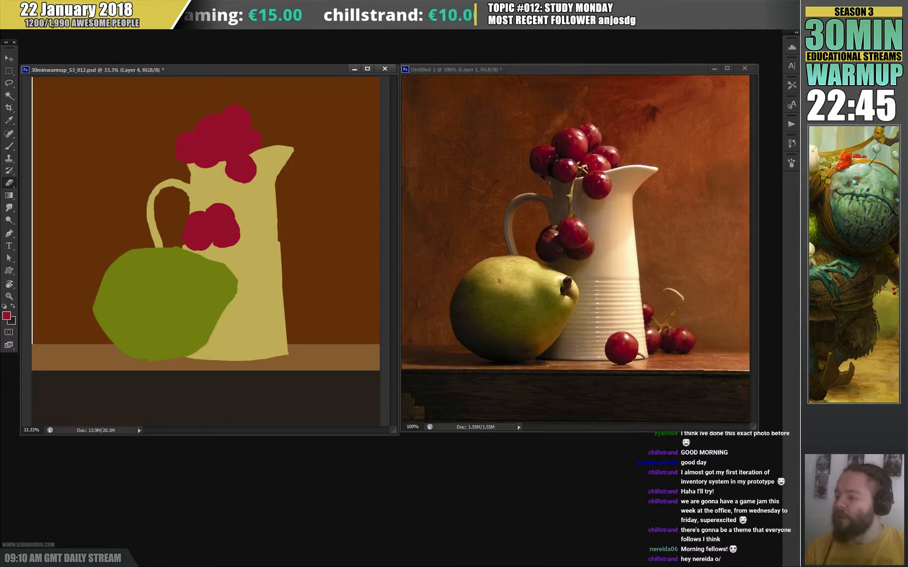
mouse_move(226, 166)
left_mouse_down()
mouse_move(242, 183)
mouse_move(253, 179)
left_mouse_up()
key("b")
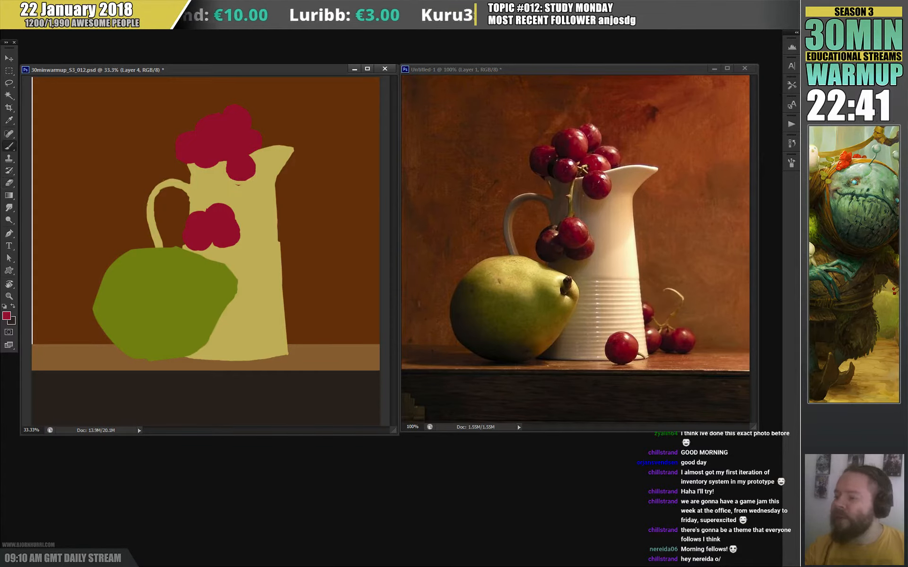
key("e")
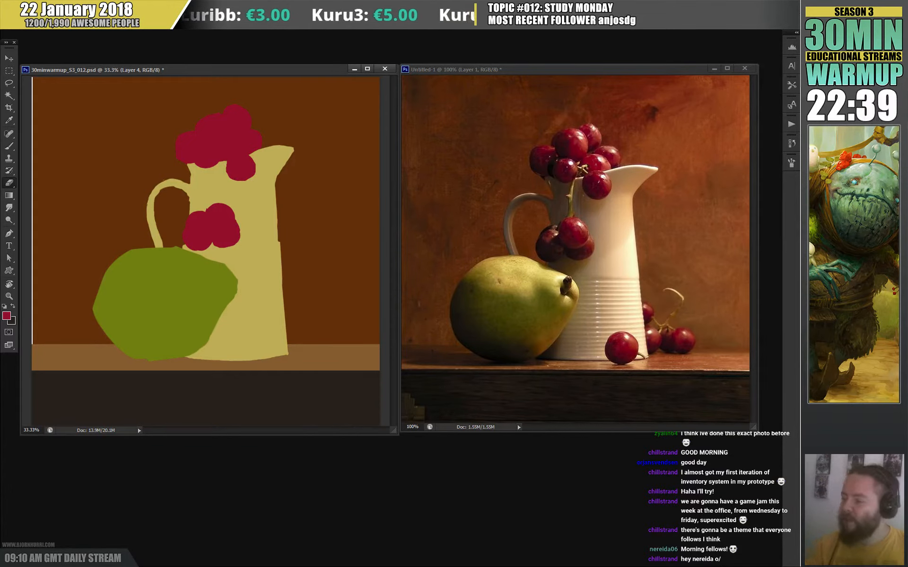
- Select the jug's layer and erase along the spout's top edge and the body's right side to straighten them
key("v")
key("alt+bracketleft")
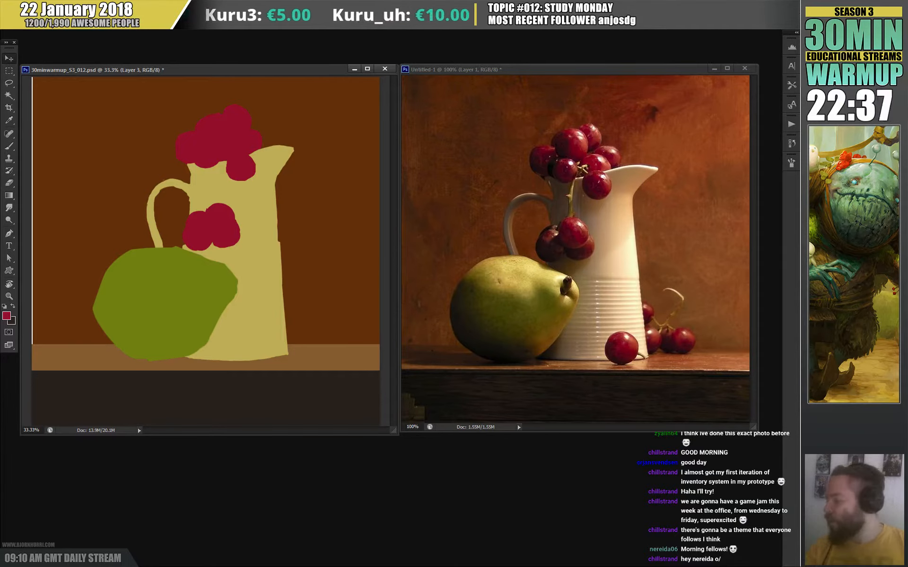
key("e")
left_click_drag(265, 147, 292, 147)
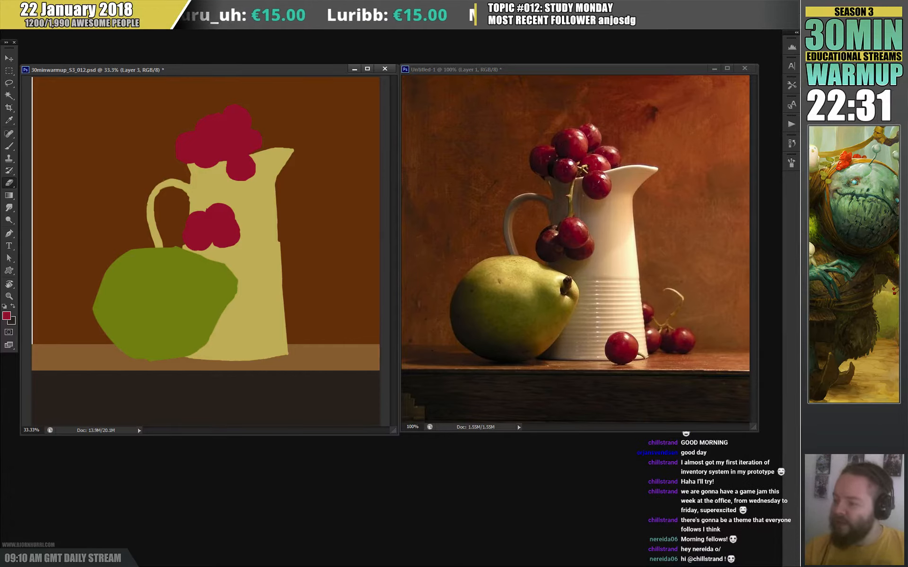
left_click_drag(277, 179, 283, 285)
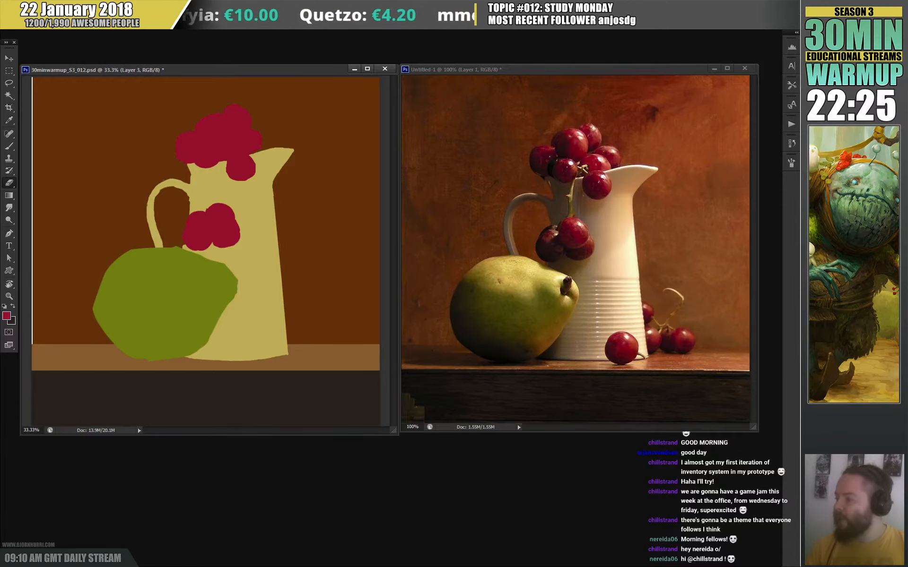
- On a new layer, sample the pear's green and paint a thin stem linking the upper grape cluster to the lower one
key("b")
left_click(195, 177, "alt")
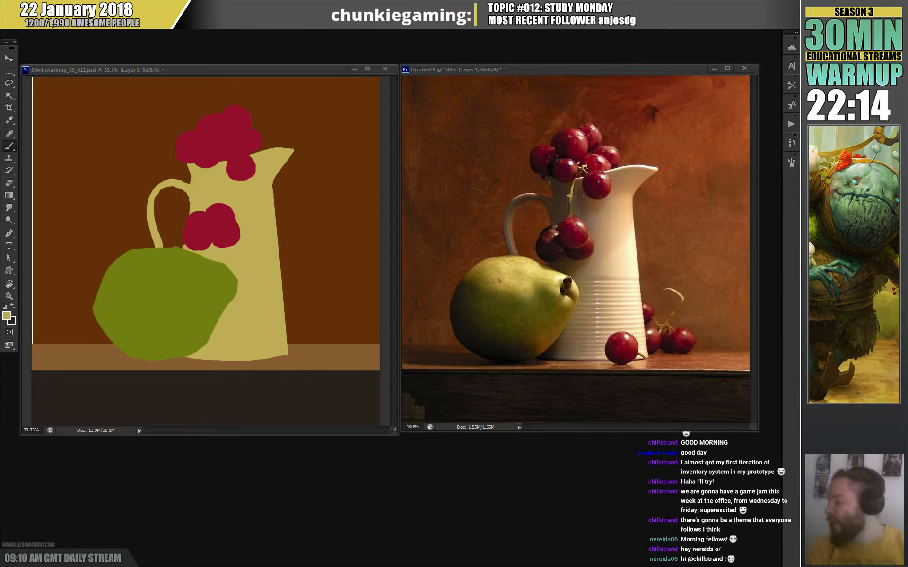
key("alt+Tab")
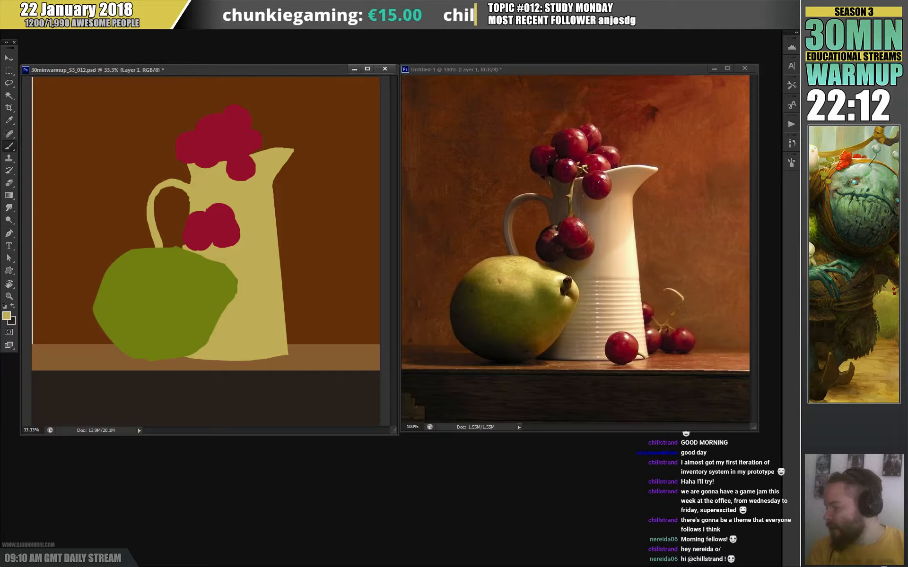
left_click(170, 300, "alt")
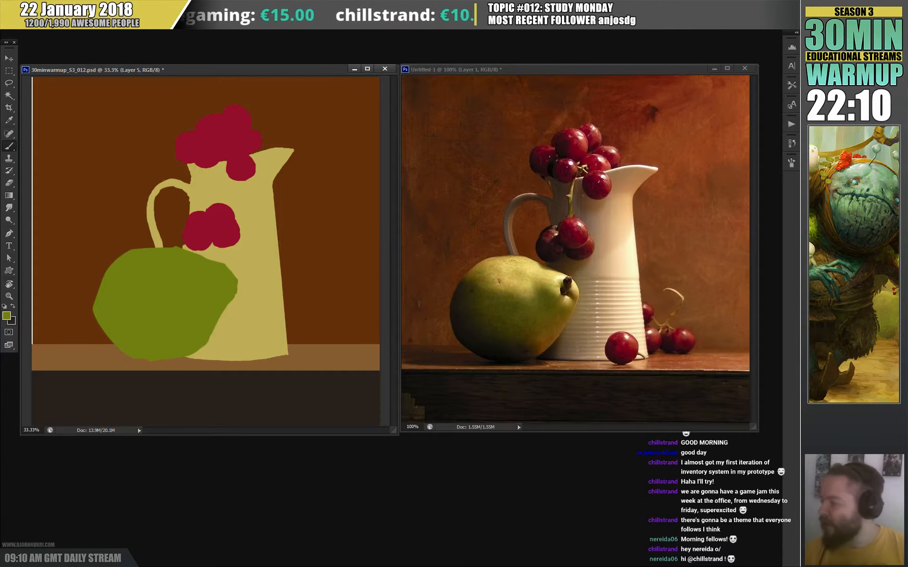
left_click_drag(214, 165, 211, 202)
key("ctrl+z")
mouse_move(217, 164)
left_mouse_down()
mouse_move(214, 204)
mouse_move(217, 184)
left_mouse_up()
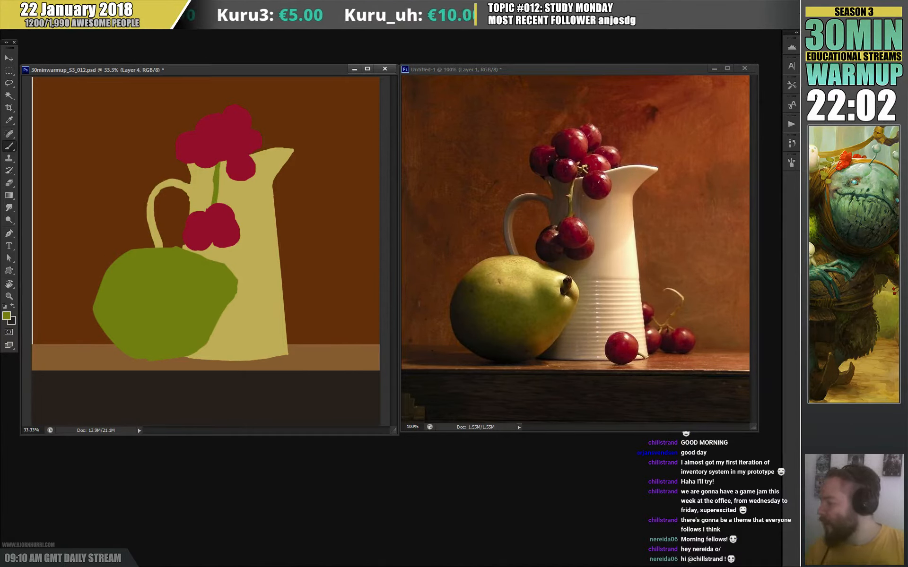
- Paint a small green branching stem between the upper cluster's grapes and trim its ends with the eraser
mouse_move(222, 151)
left_mouse_down()
mouse_move(231, 158)
mouse_move(234, 148)
left_mouse_up()
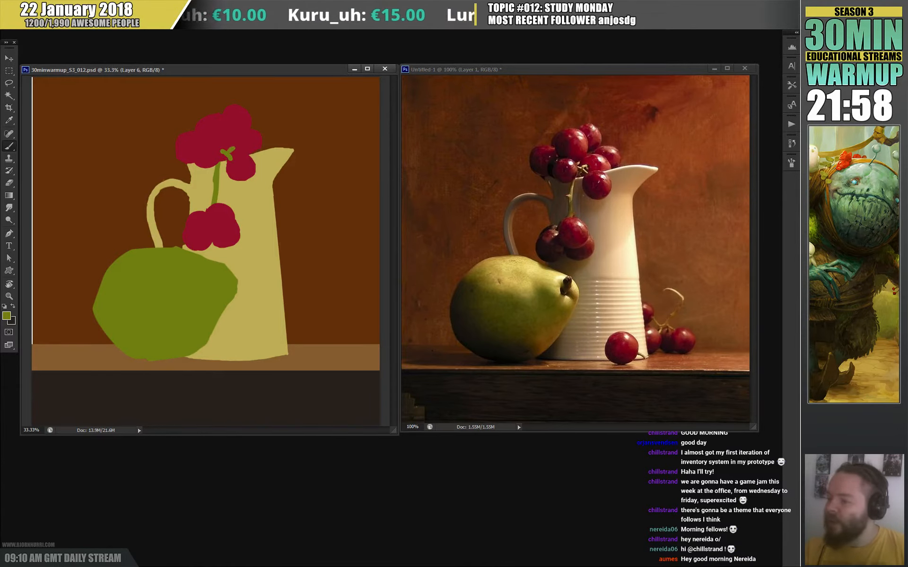
key("e")
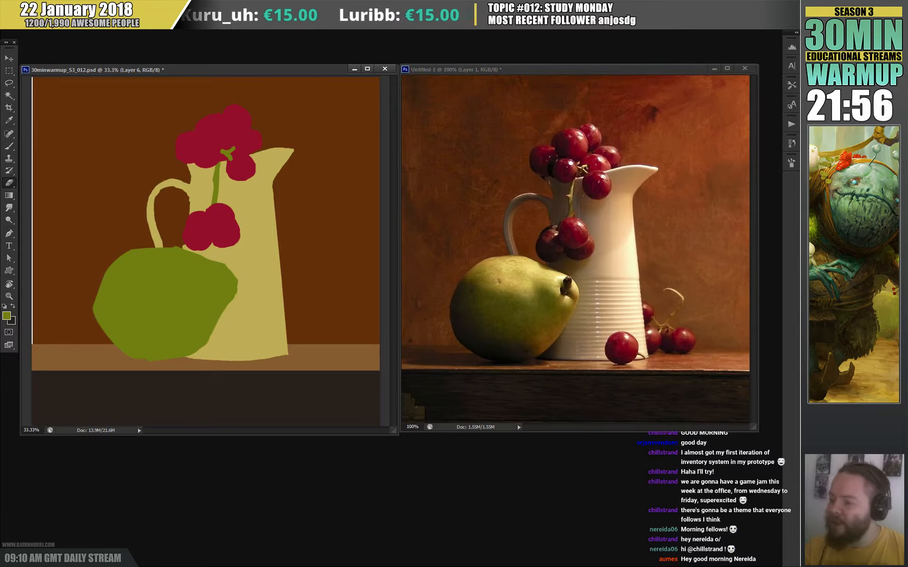
key("b")
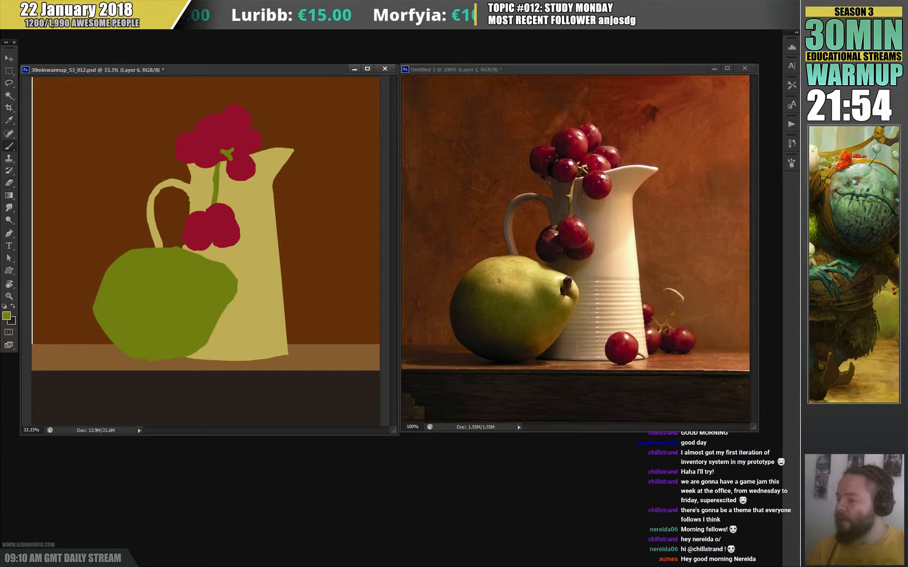
- Sample the grapes' red and, on a new layer behind the jug, block in the group of grapes beside its base
left_click(219, 226, "alt")
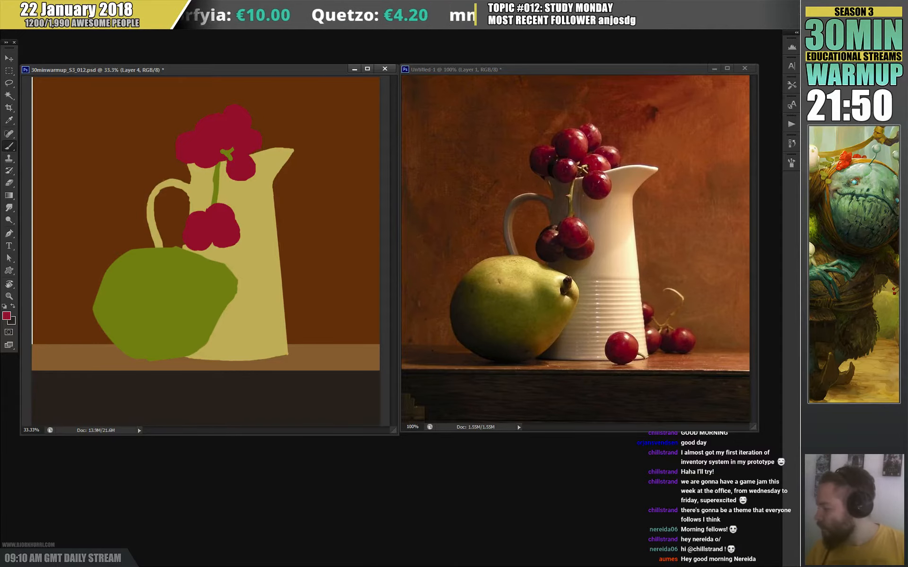
key("alt+bracketleft")
key("ctrl+shift+alt+n")
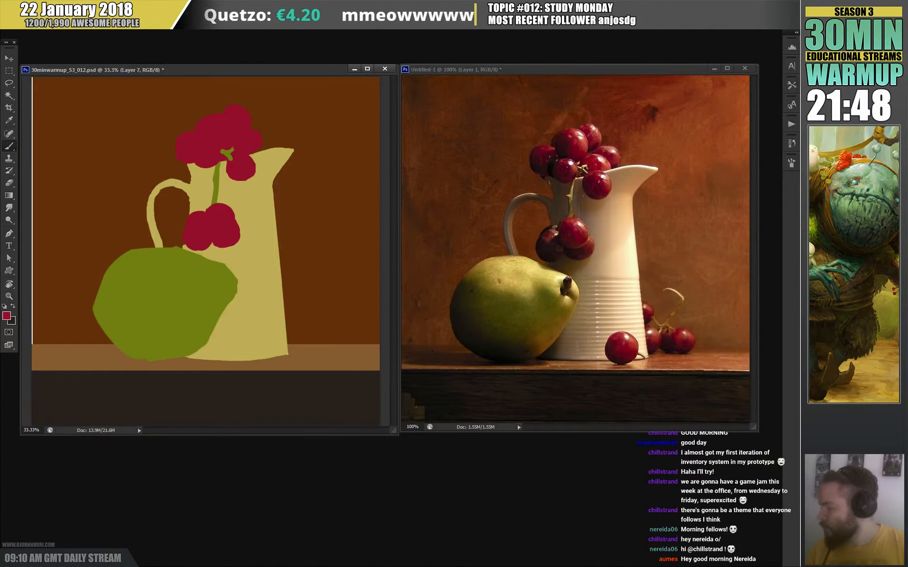
mouse_move(287, 305)
left_mouse_down()
mouse_move(282, 316)
mouse_move(295, 344)
left_mouse_up()
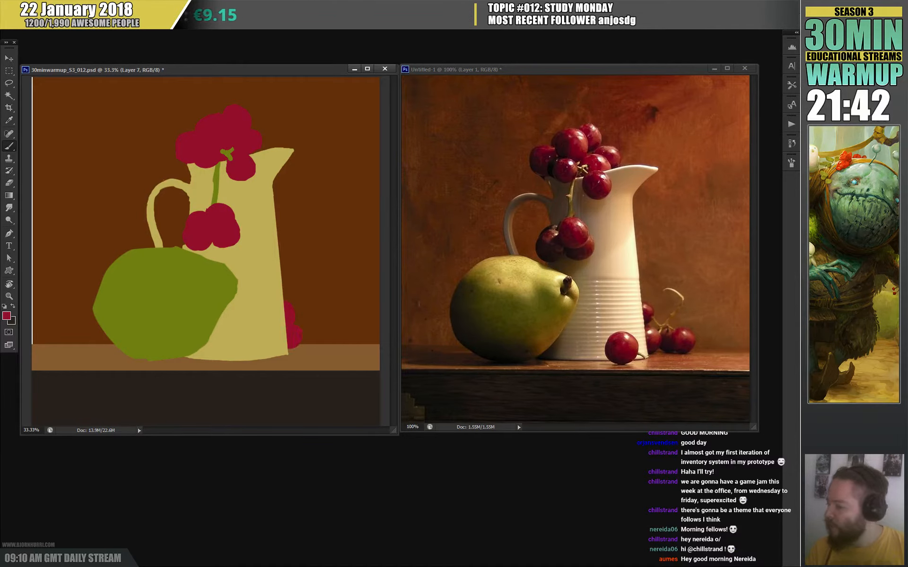
mouse_move(303, 325)
left_mouse_down()
mouse_move(306, 344)
mouse_move(339, 345)
mouse_move(327, 348)
left_mouse_up()
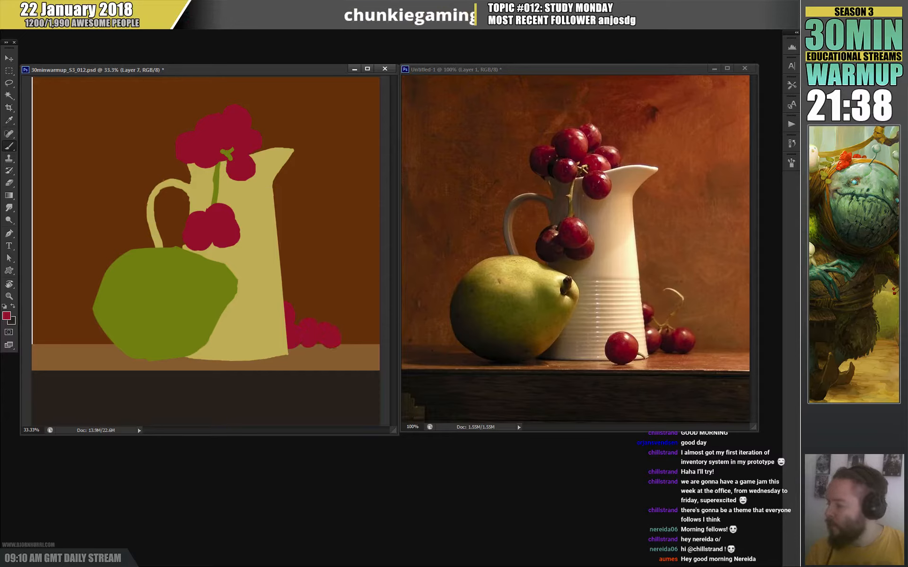
- Paint the single round grape in front of the jug's lower right corner and refine its edge with the eraser
mouse_move(271, 361)
left_mouse_down()
mouse_move(274, 350)
mouse_move(250, 337)
mouse_move(254, 364)
mouse_move(265, 357)
mouse_move(243, 357)
mouse_move(243, 338)
mouse_move(277, 347)
left_mouse_up()
key("e")
key("b")
key("e")
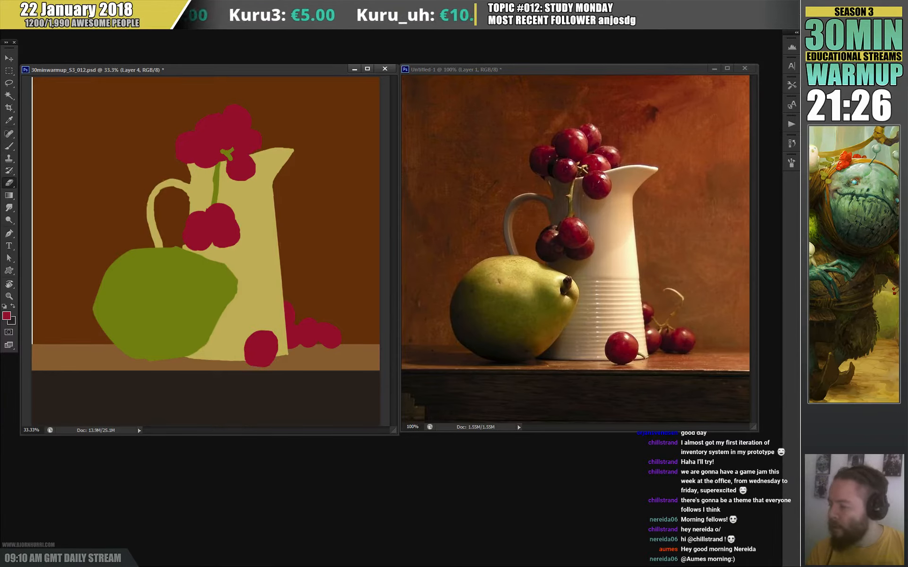
- Select the jug's layer and erase along its bottom edge to trim the base
key("b")
key("v")
key("e")
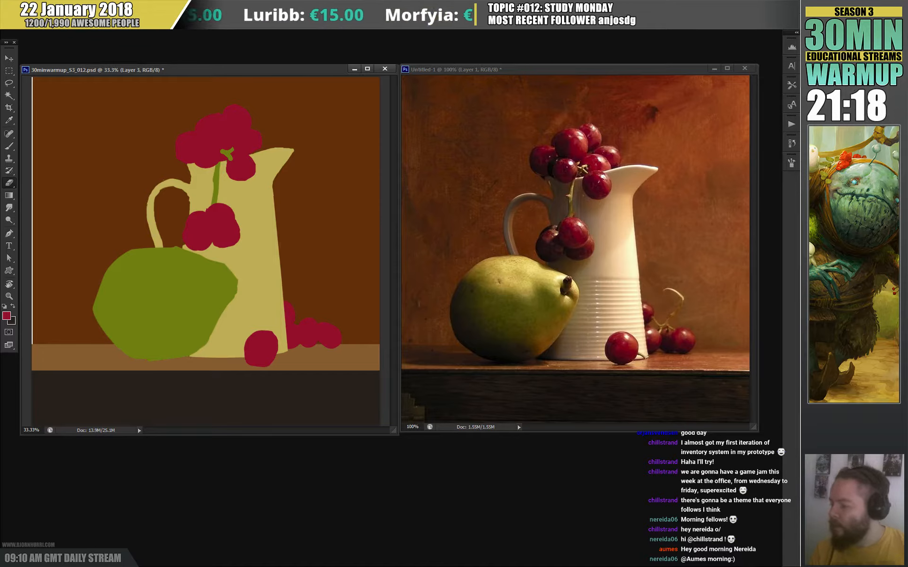
- Move the pear slightly left and down
key("v")
left_click_drag(165, 303, 163, 304)
key("Down")
- Sample the pear's green and round its outline, erasing the left edge and filling out the lower left curve
key("b")
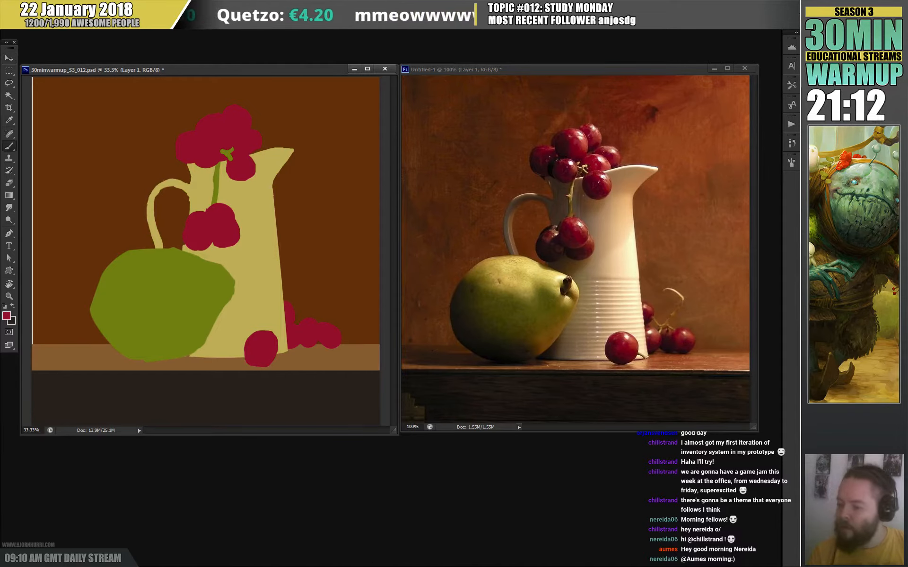
left_click(142, 302, "alt")
key("e")
mouse_move(97, 292)
left_mouse_down()
mouse_move(93, 321)
mouse_move(96, 309)
left_mouse_up()
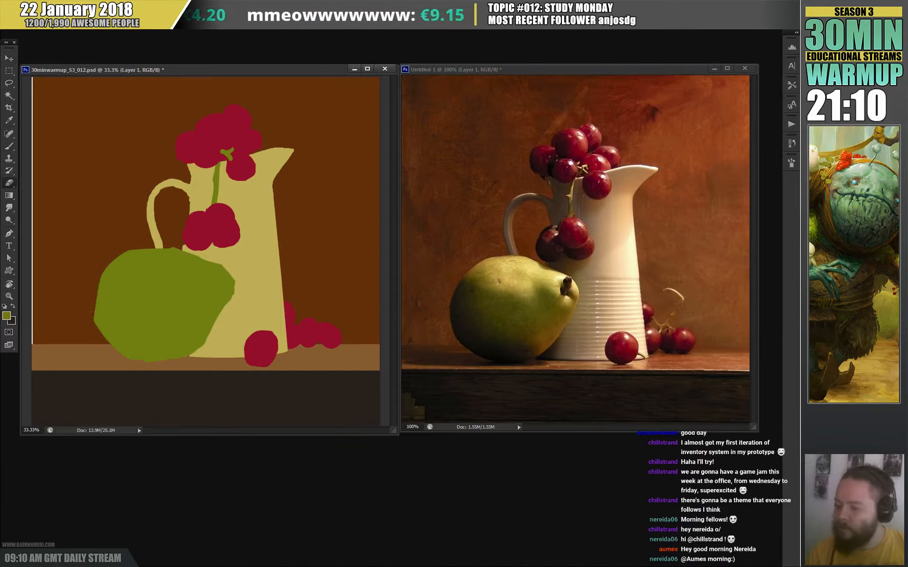
key("b")
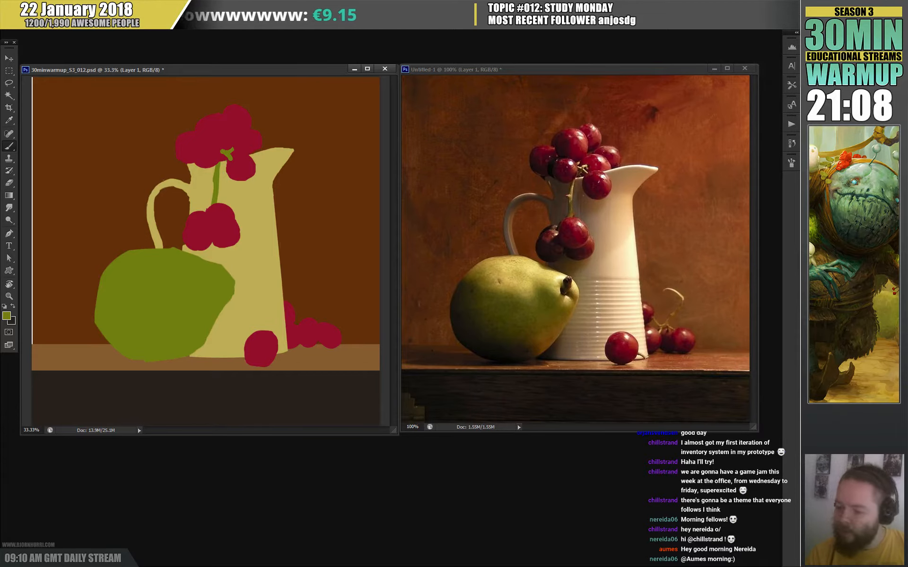
left_click(99, 329)
left_click_drag(100, 336, 116, 352)
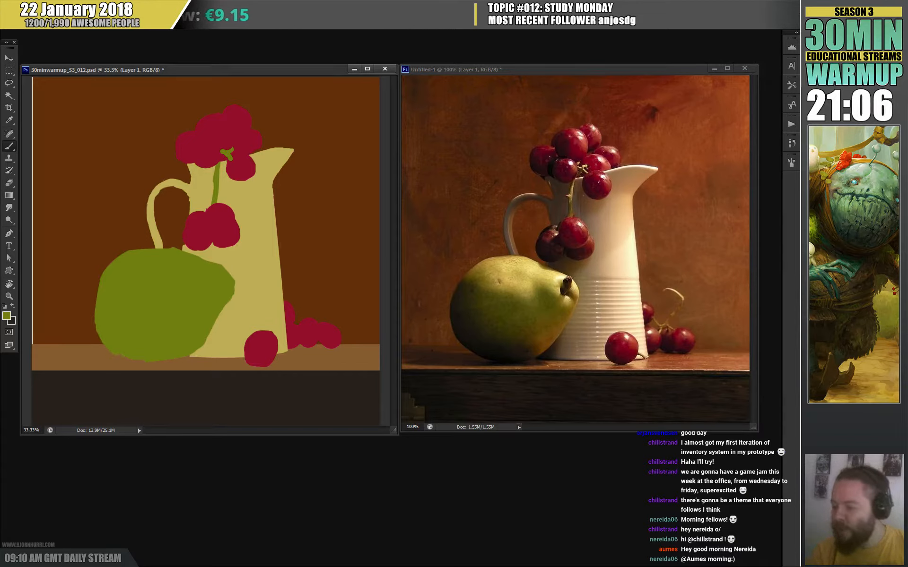
key("e")
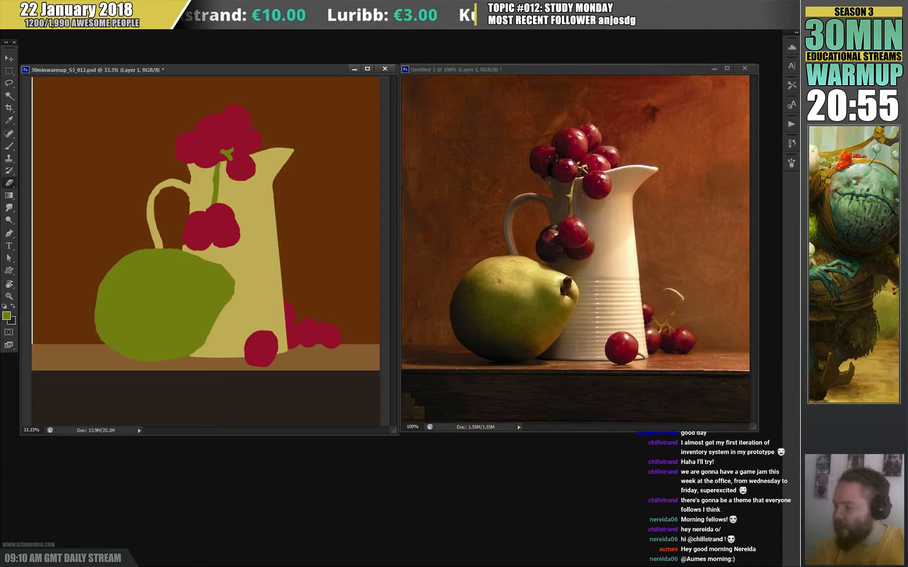
key("b")
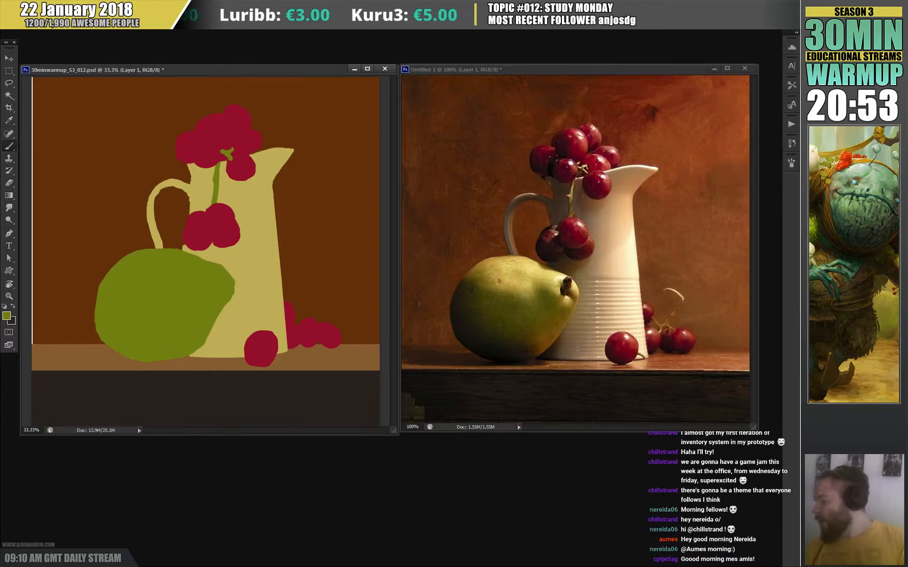
- On a new layer, sample the dark brown of the reference pear's stem, paint the short stem near the pear's tip and trim it
key("ctrl+shift+alt+n")
left_click(570, 282, "alt")
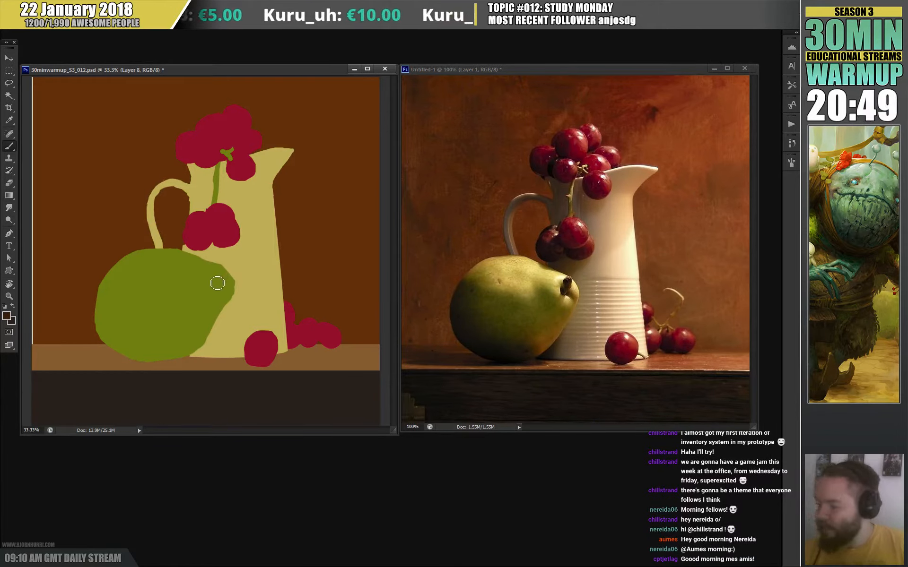
left_click_drag(216, 283, 221, 268)
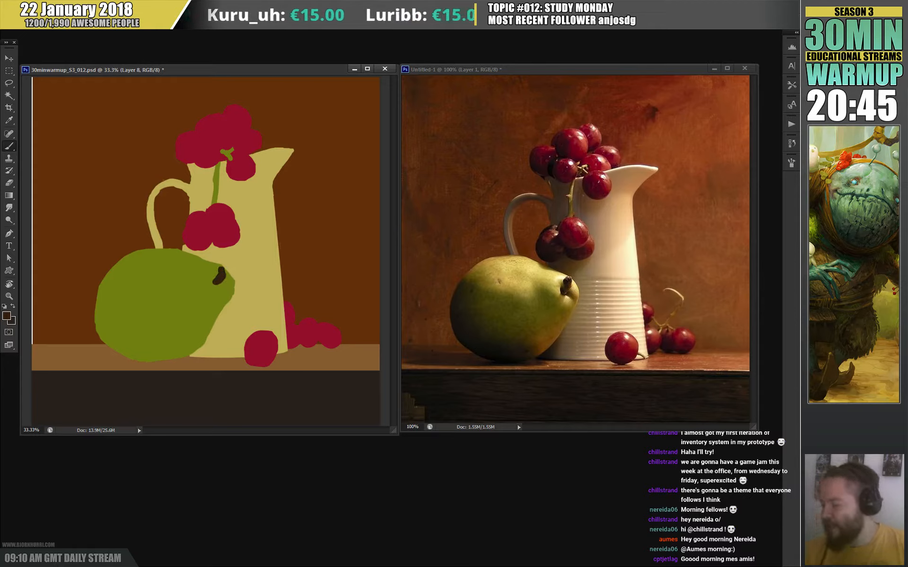
key("e")
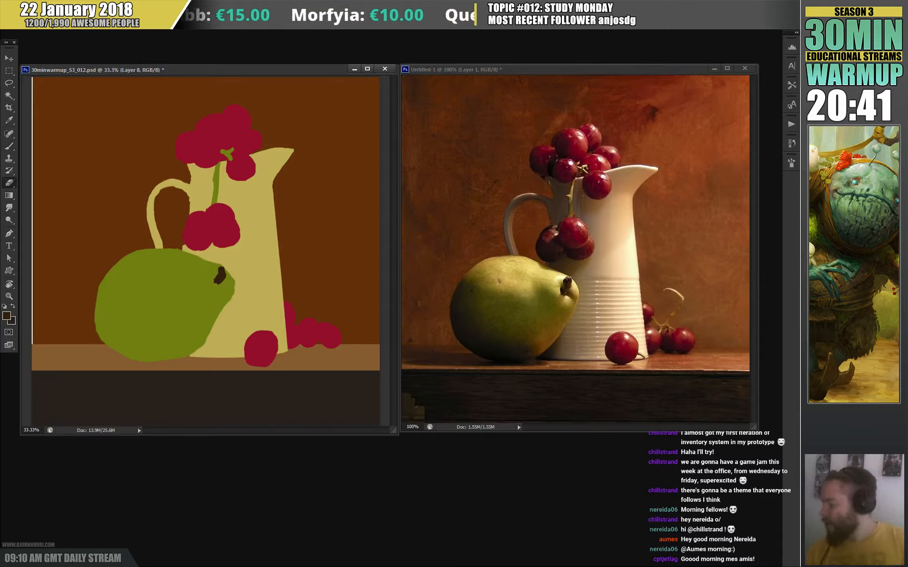
- Select the grape stems' layer, sample its green and paint a short stem on the single front grape, redoing the first stroke
key("b")
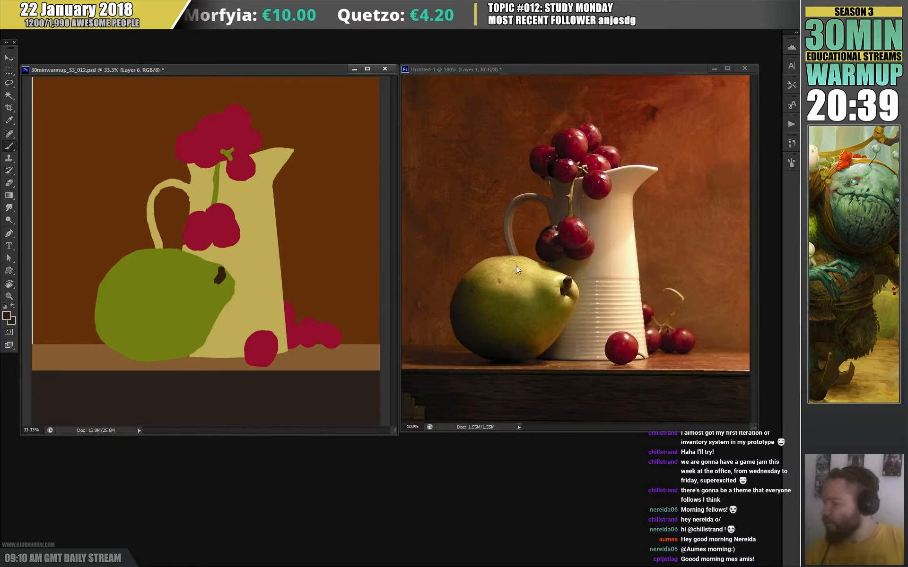
left_click(230, 153, "ctrl")
left_click(229, 152, "alt")
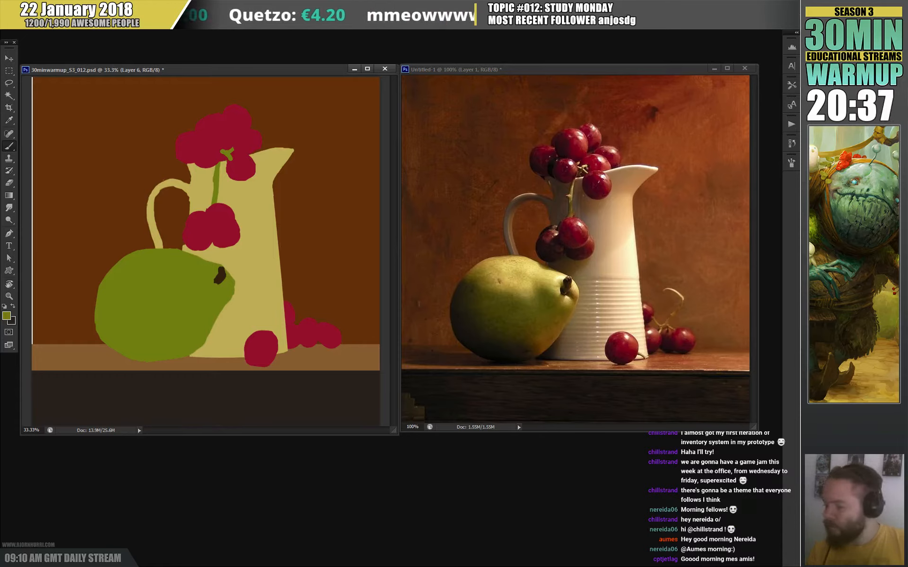
left_click_drag(272, 347, 283, 352)
key("ctrl+z")
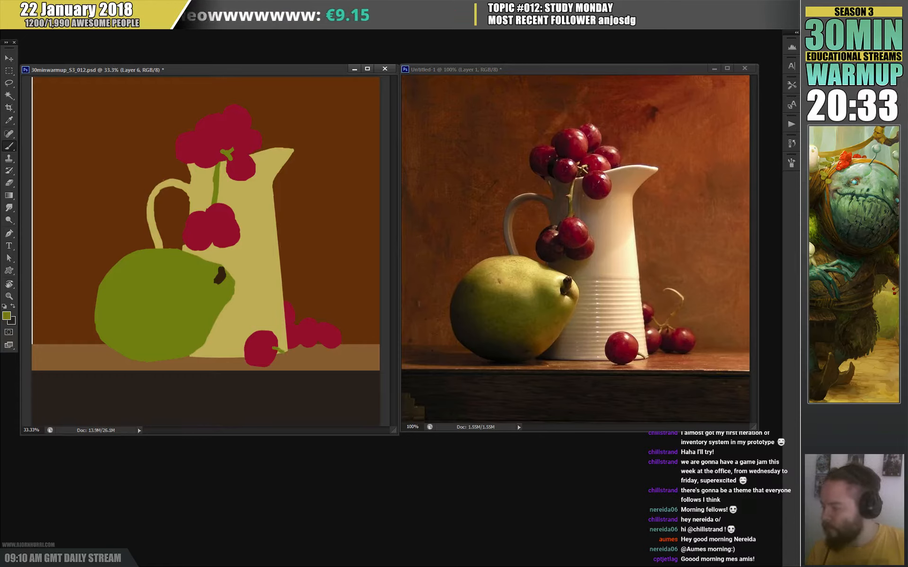
key("ctrl+z")
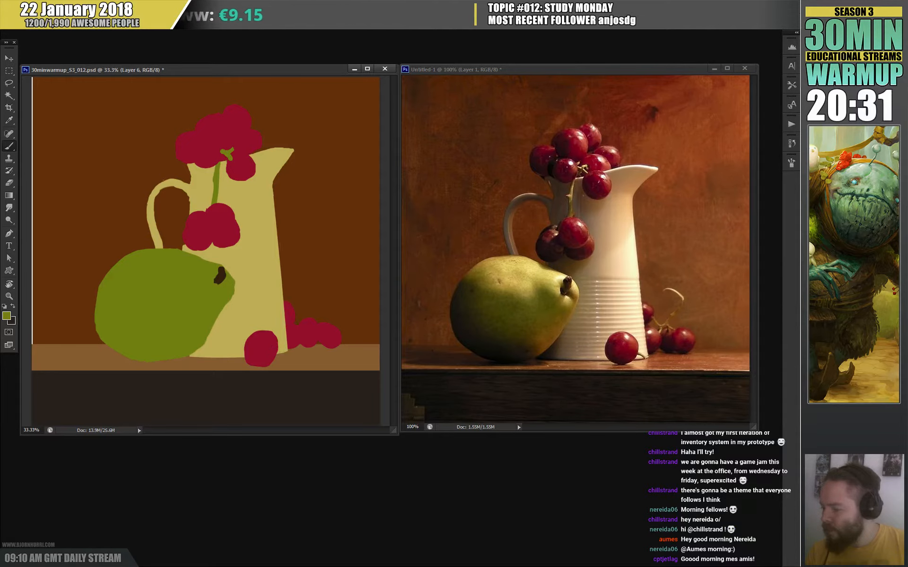
left_click_drag(274, 349, 282, 352)
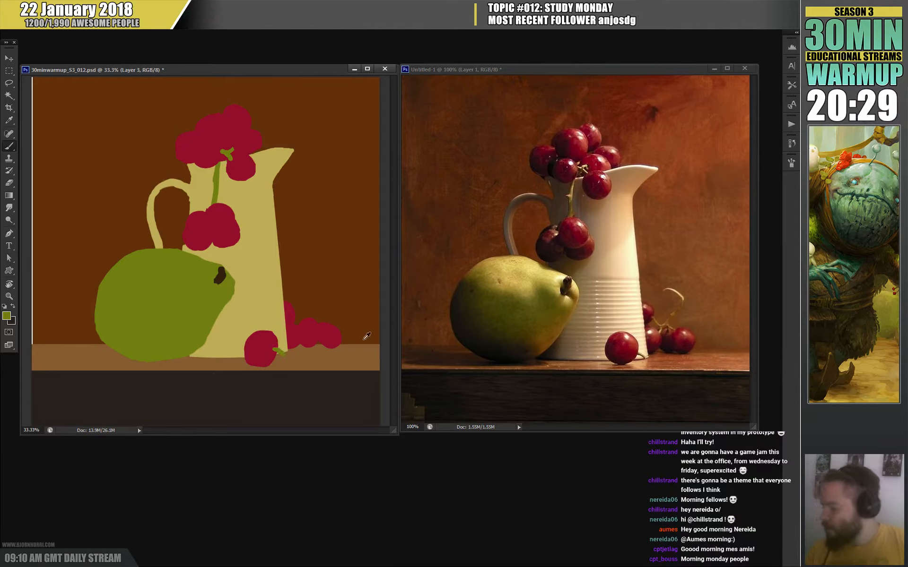
- Select the jug's layer, sample its cream colour and touch up the jug's bottom edge, undoing the last stroke
left_click(243, 339, "ctrl")
left_click(243, 339, "alt")
left_click_drag(201, 360, 245, 358)
key("ctrl+z")
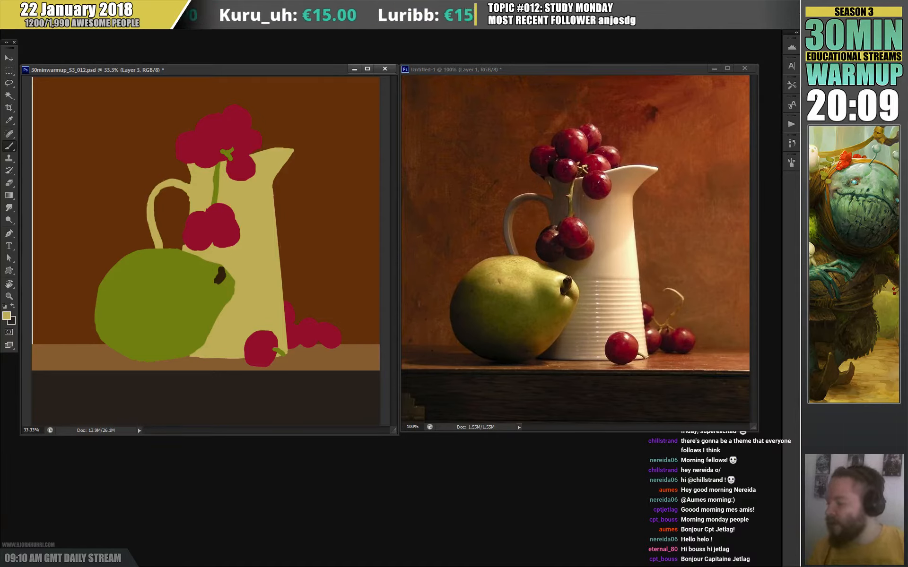
- Return to the layer of the grapes behind the jug, sample their red and reshape them with brush and eraser, trimming the rightmost grape
key("ctrl+shift+alt+n")
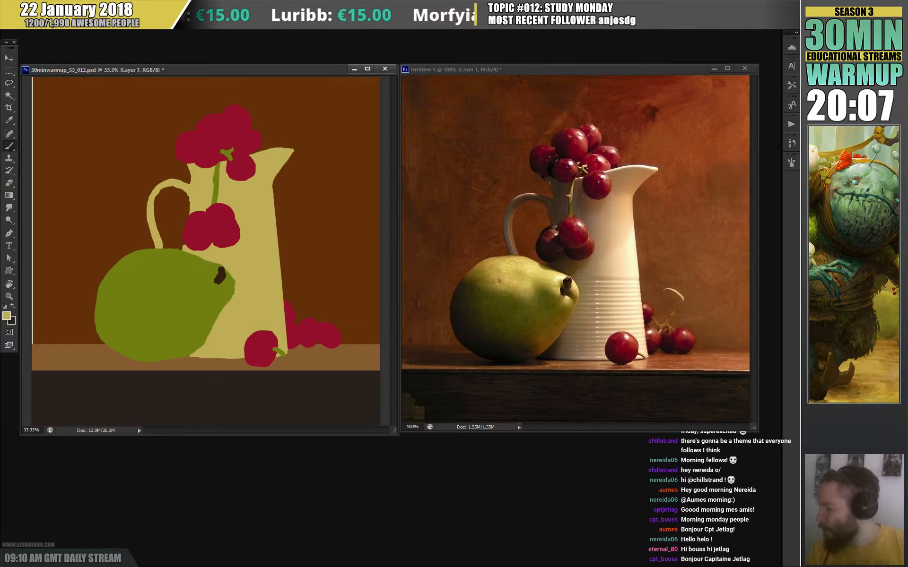
left_click(260, 349, "alt")
key("e")
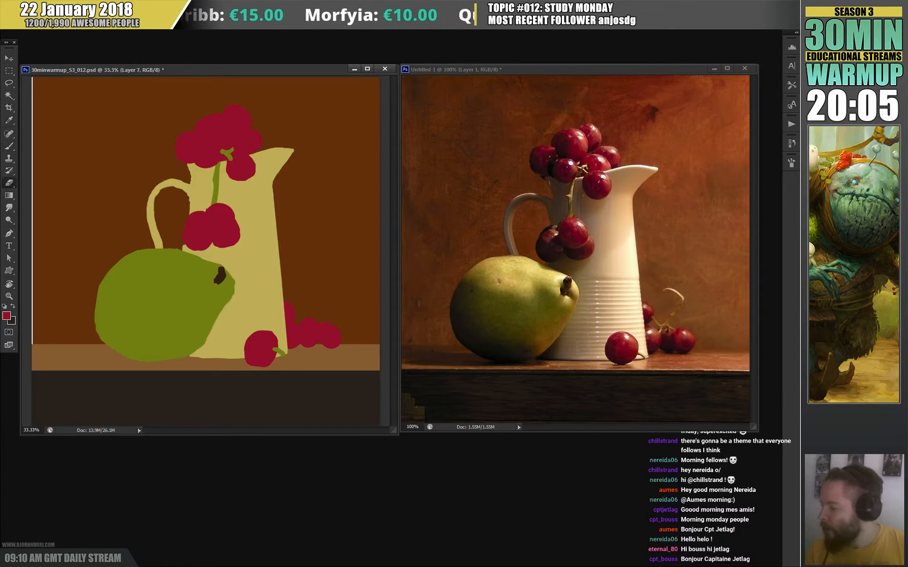
key("b")
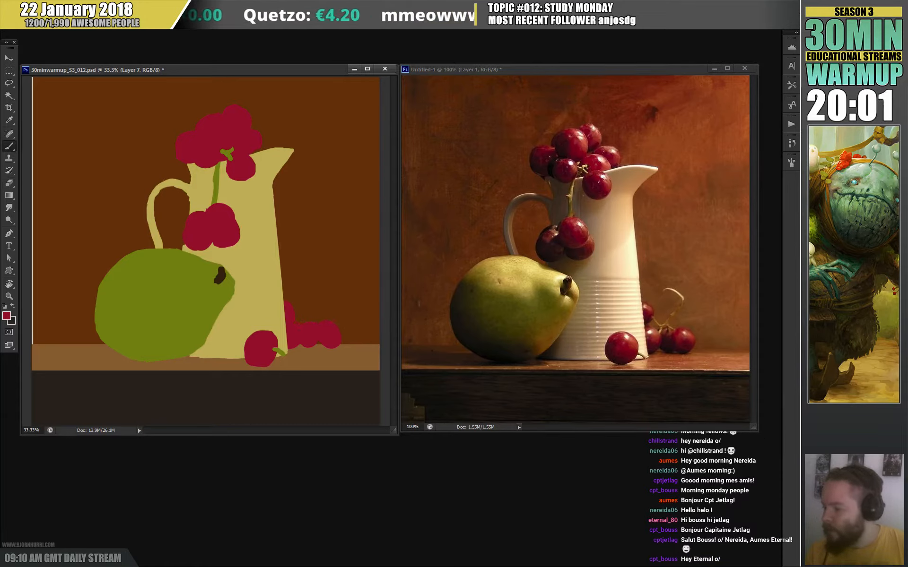
key("e")
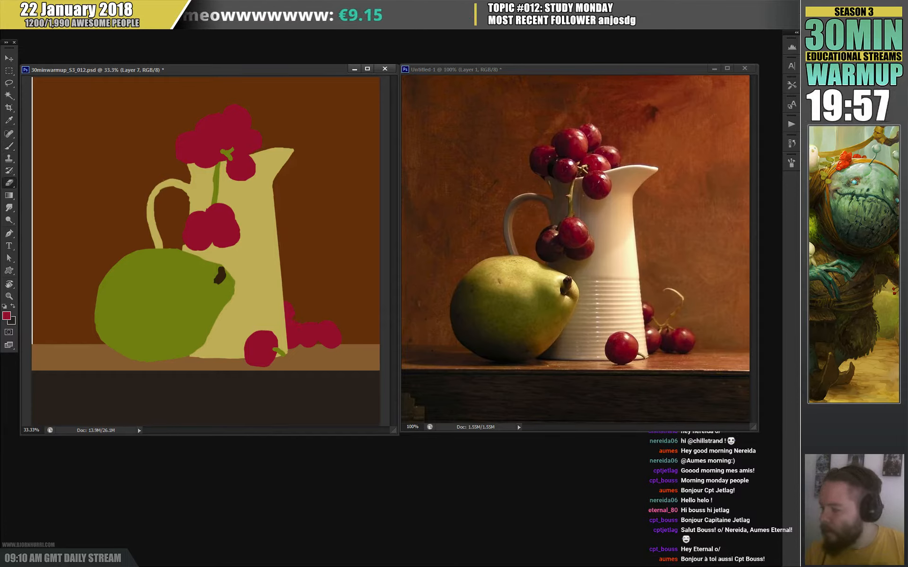
key("b")
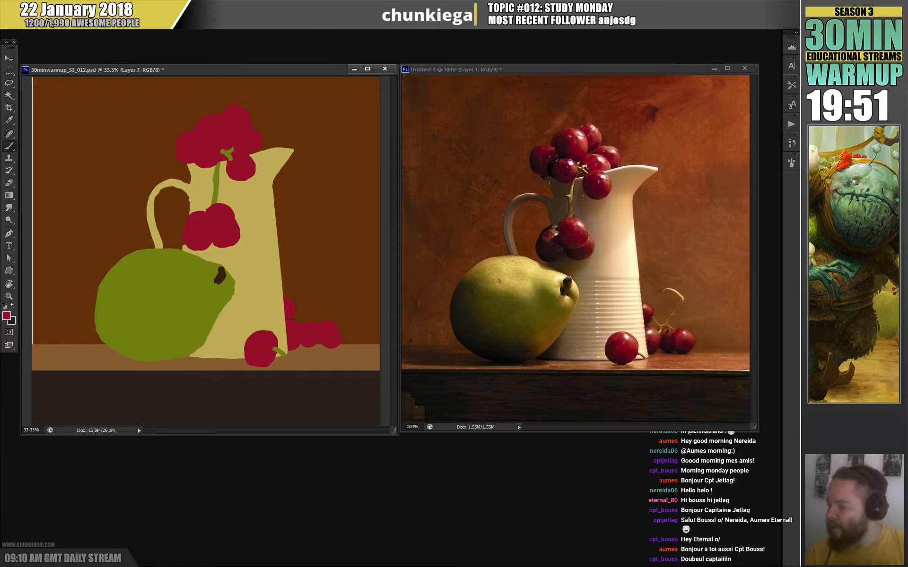
key("e")
left_click_drag(339, 327, 331, 347)
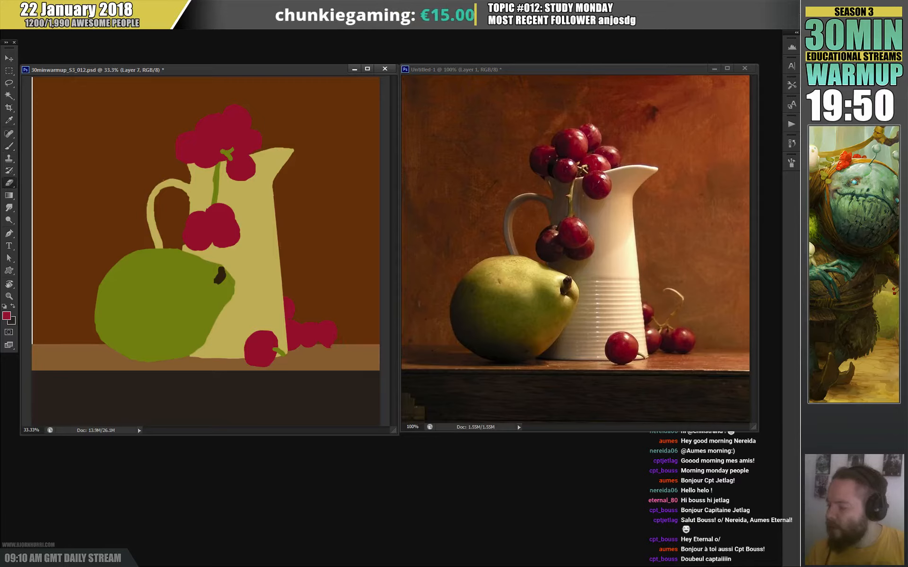
- On a new layer, sample the stem green, paint the branching, curling stem over the grapes behind the jug and thin it with the eraser
key("b")
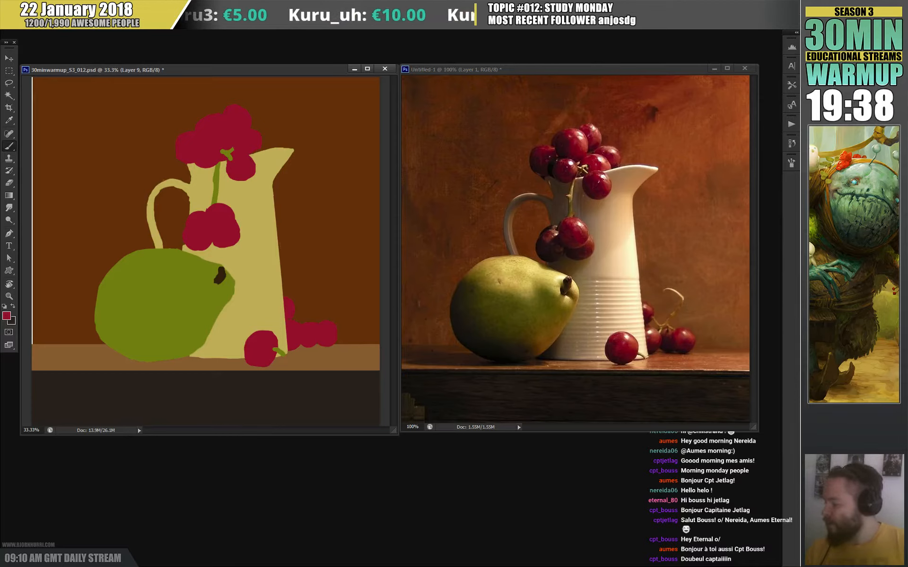
left_click(226, 159, "alt")
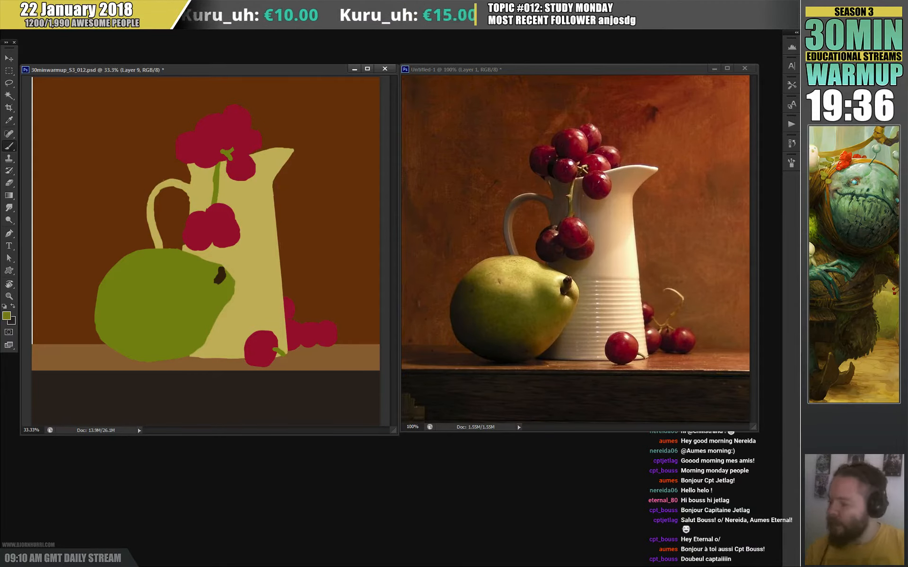
left_click_drag(292, 309, 304, 328)
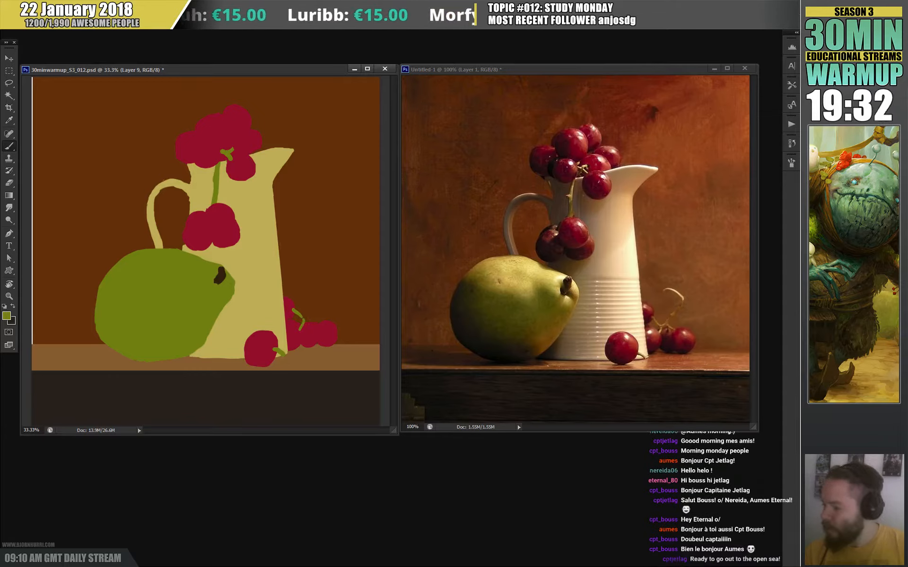
mouse_move(305, 319)
left_mouse_down()
mouse_move(325, 295)
mouse_move(304, 279)
mouse_move(324, 294)
left_mouse_up()
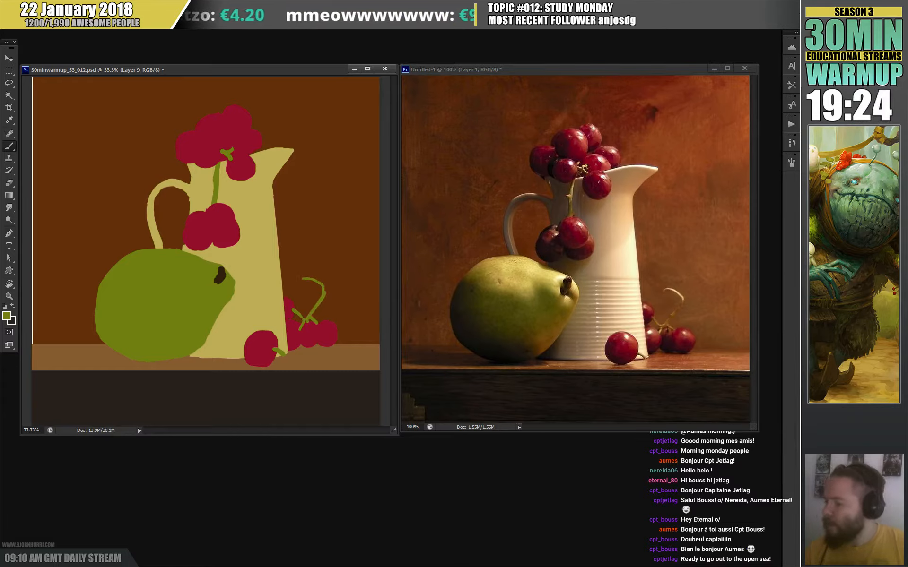
key("e")
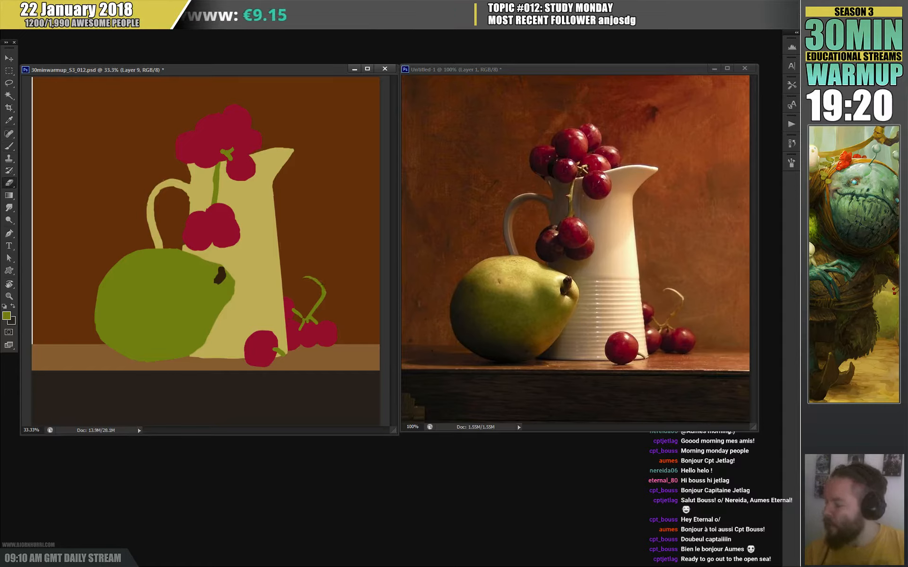
- Select all the object layers in the painting together and nudge the pear, jug and grapes slightly to the left
key("b")
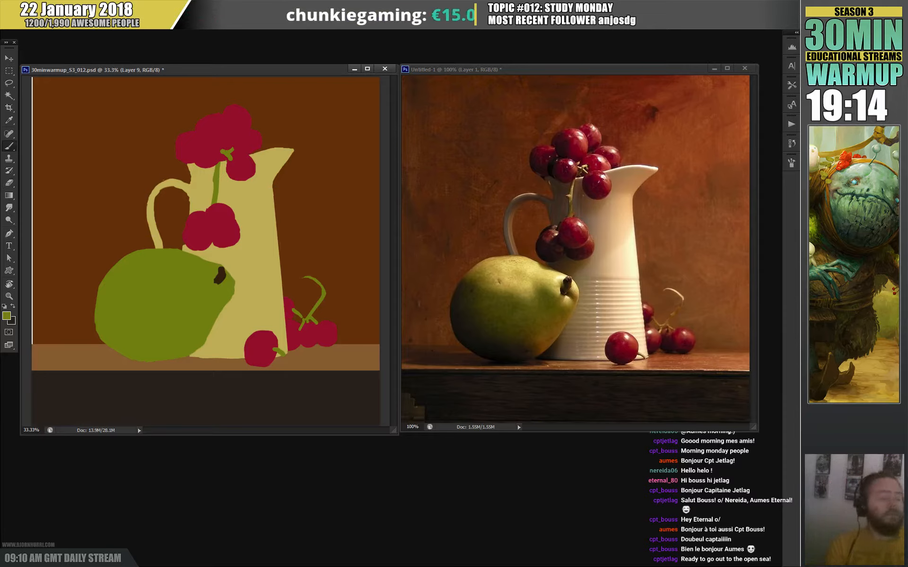
key("v")
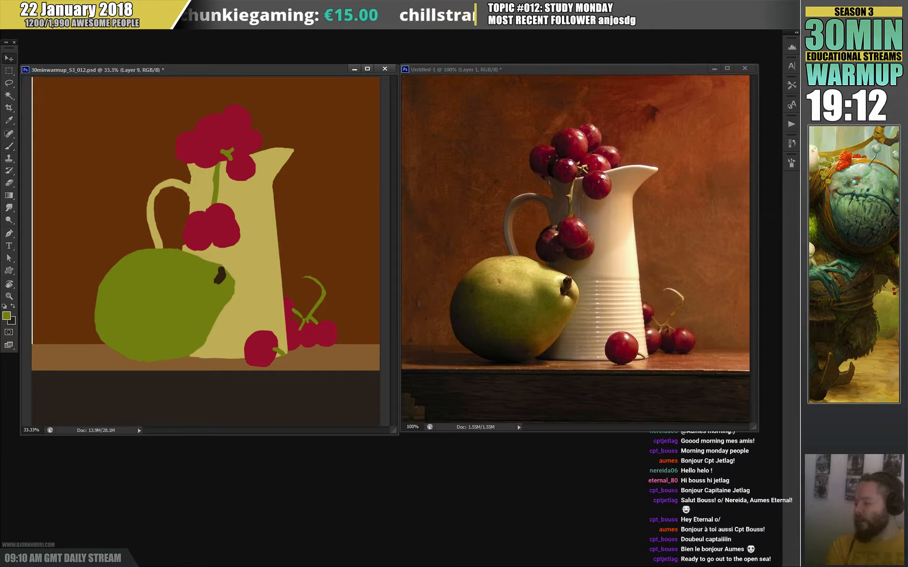
key("ctrl+alt+a")
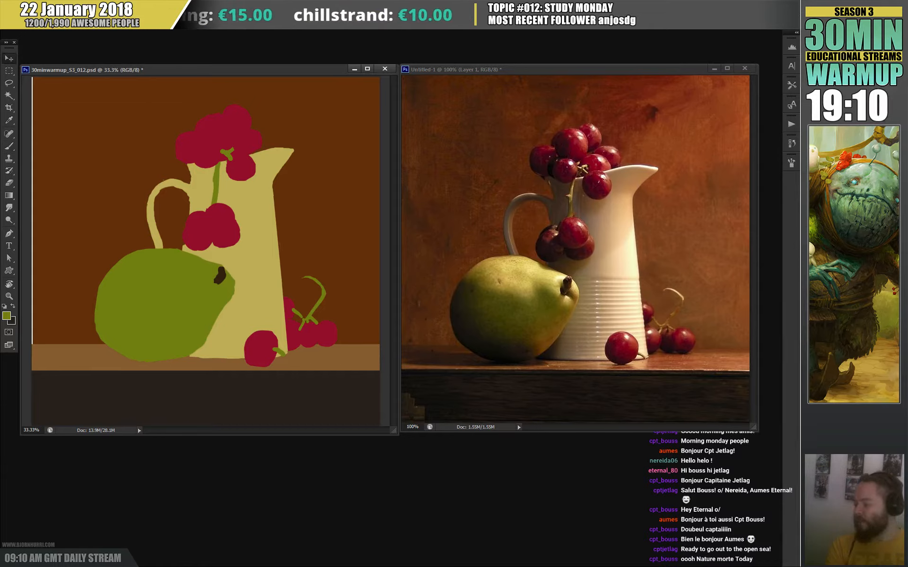
left_click(603, 340)
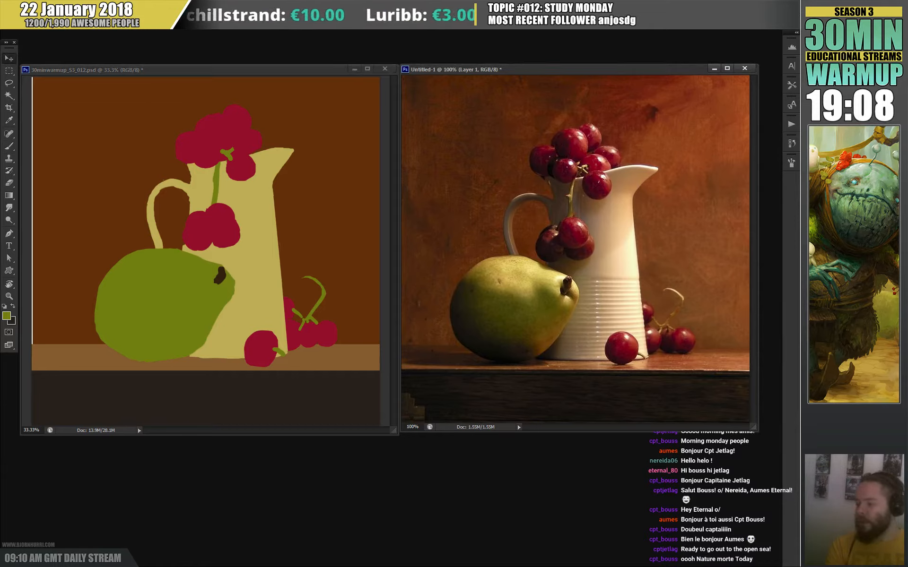
key("ctrl+Tab")
key("shift+Left")
key("shift+Left")
key("shift+Left")
key("shift+Left")
key("shift+Left")
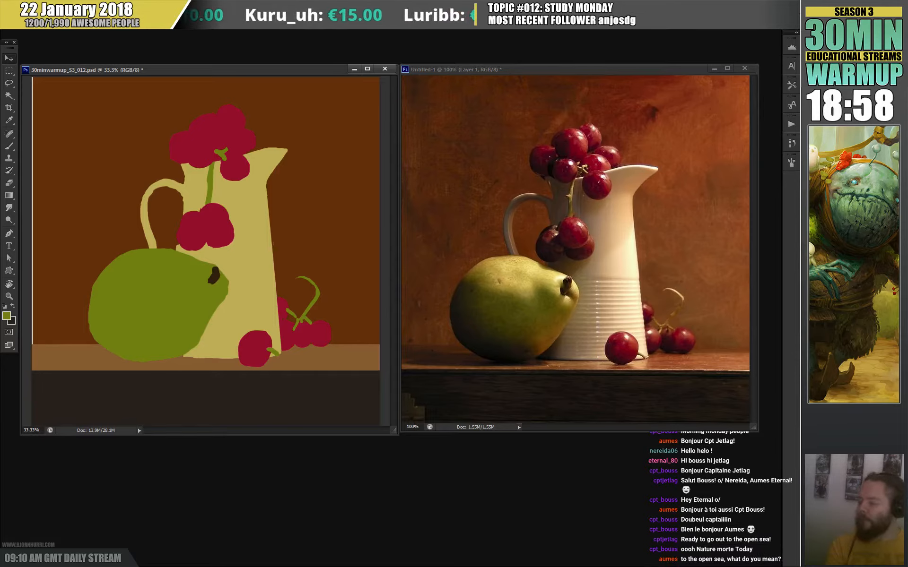
- Sample the grape red, then erase the excess from the jug's left edge below the hanging grapes on the jug's layer
key("b")
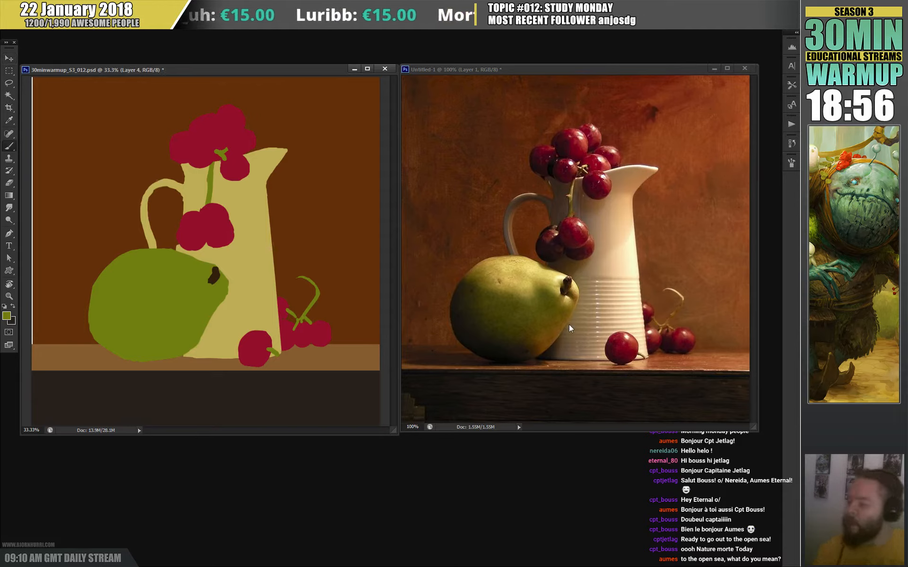
left_click(212, 226, "alt")
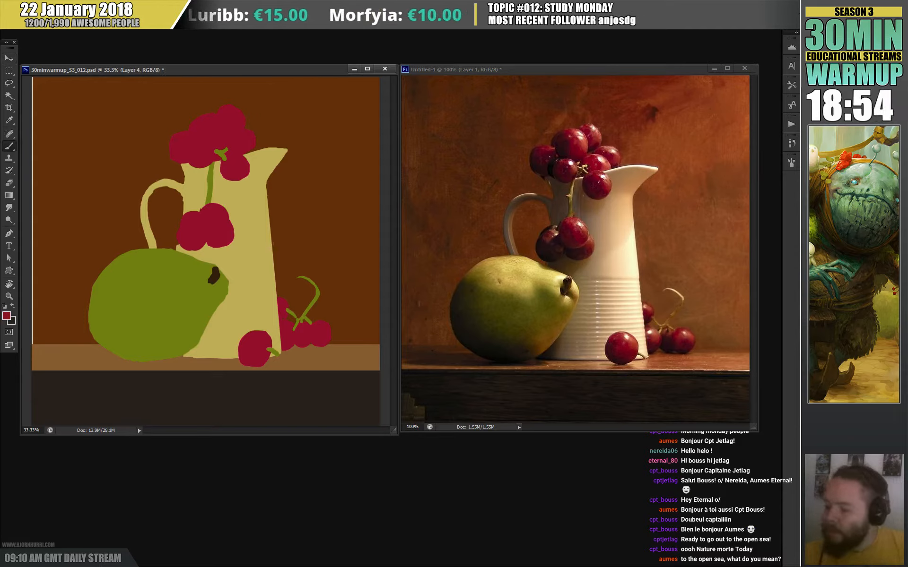
left_click(190, 255, "ctrl")
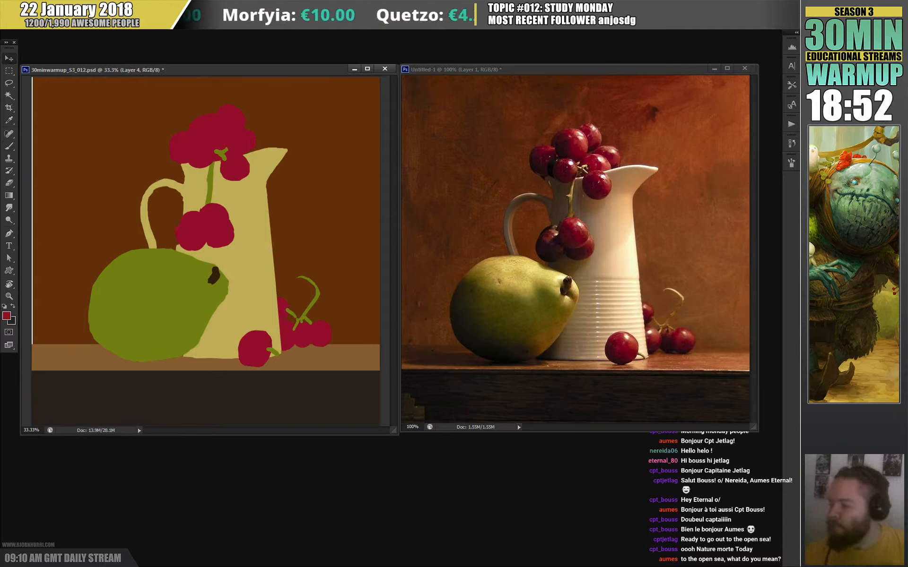
key("e")
left_click_drag(178, 245, 180, 252)
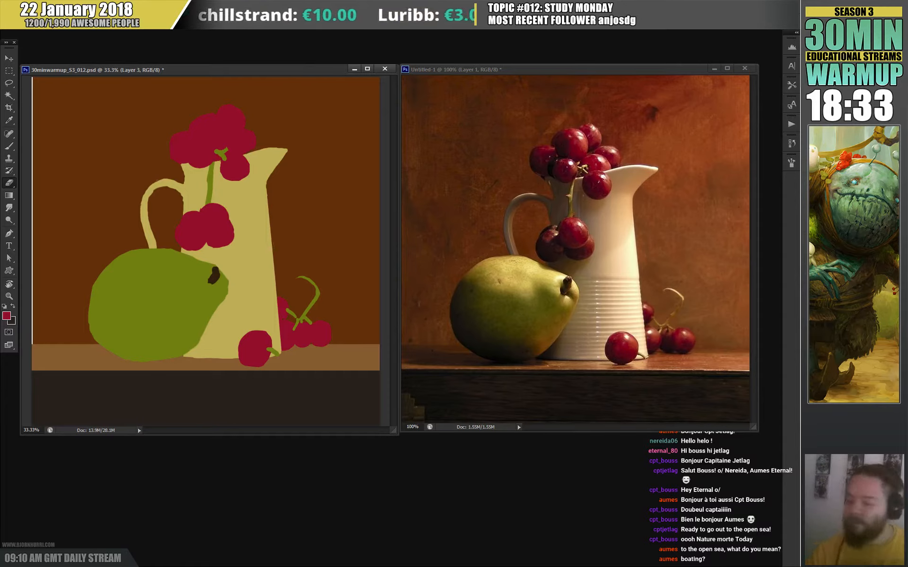
- Sample the jug's cream colour and refine the curve of its handle with brush and eraser
key("b")
left_click(267, 307, "alt")
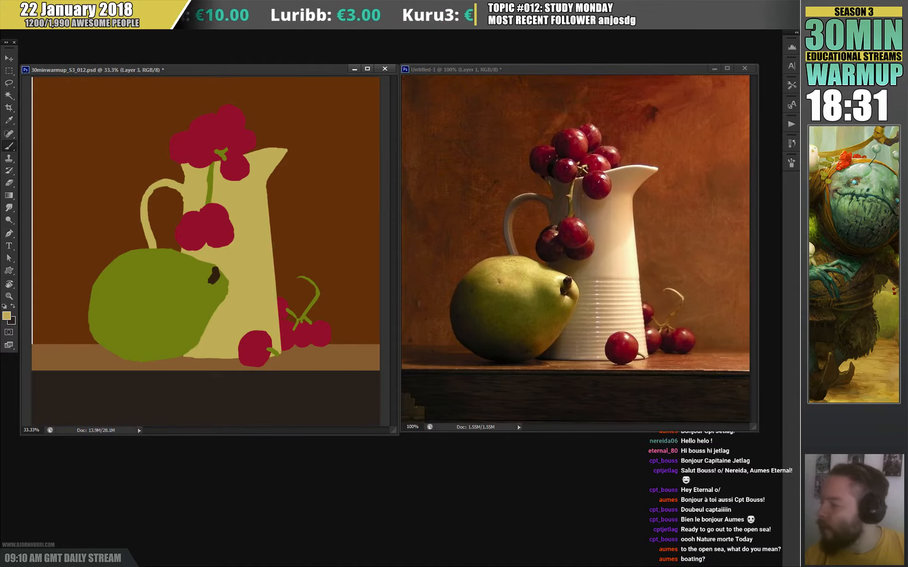
left_click_drag(156, 180, 141, 206)
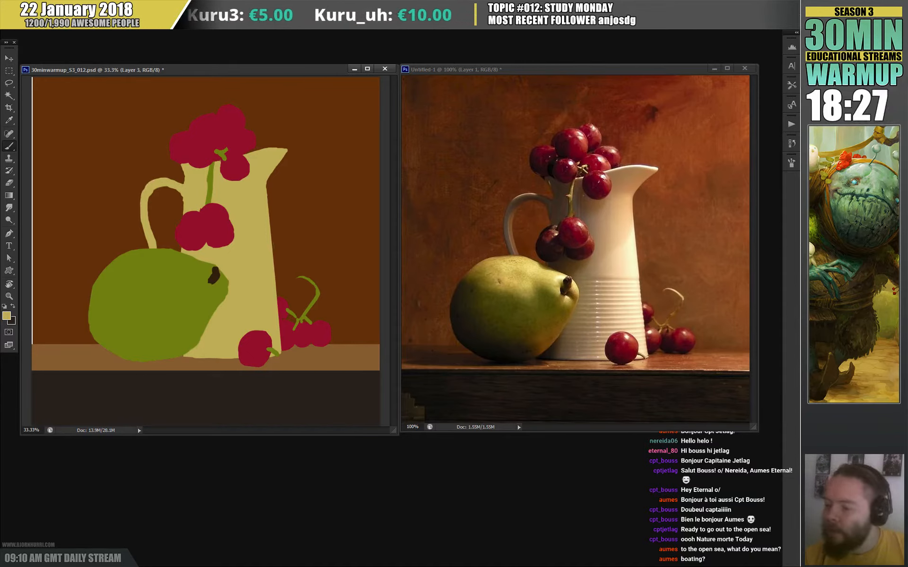
key("e")
left_click_drag(150, 193, 174, 189)
key("b")
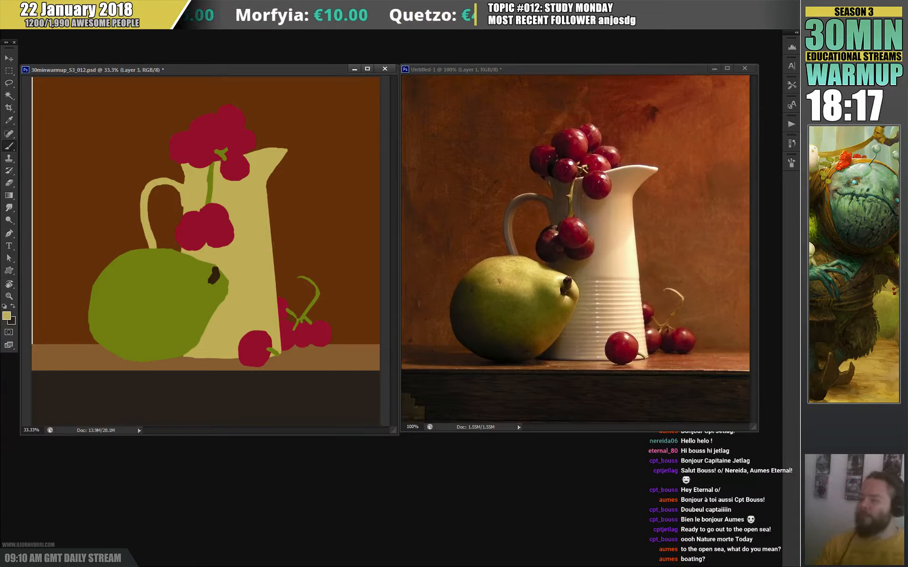
- Select the pear's layer, sample its green and fill out the pear's lower right edge against the jug
key("v")
key("e")
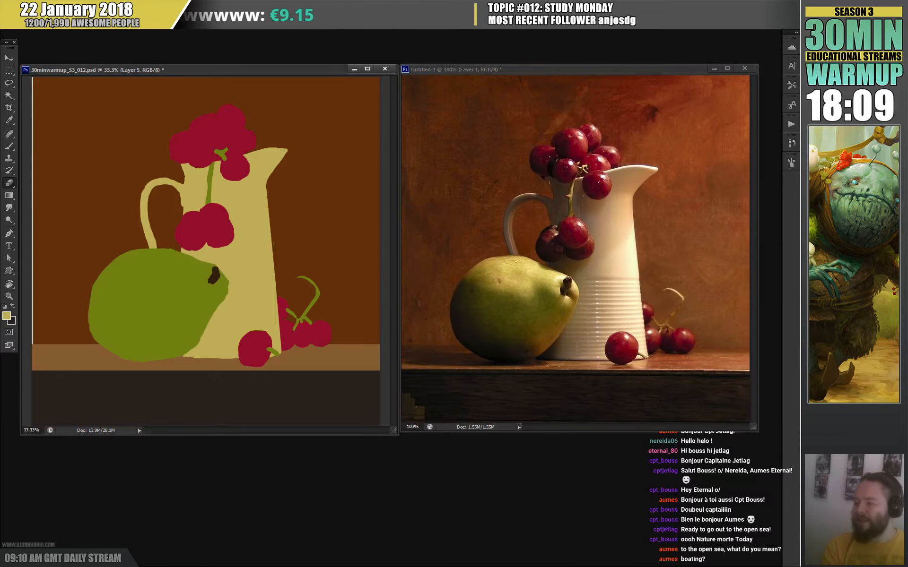
key("b")
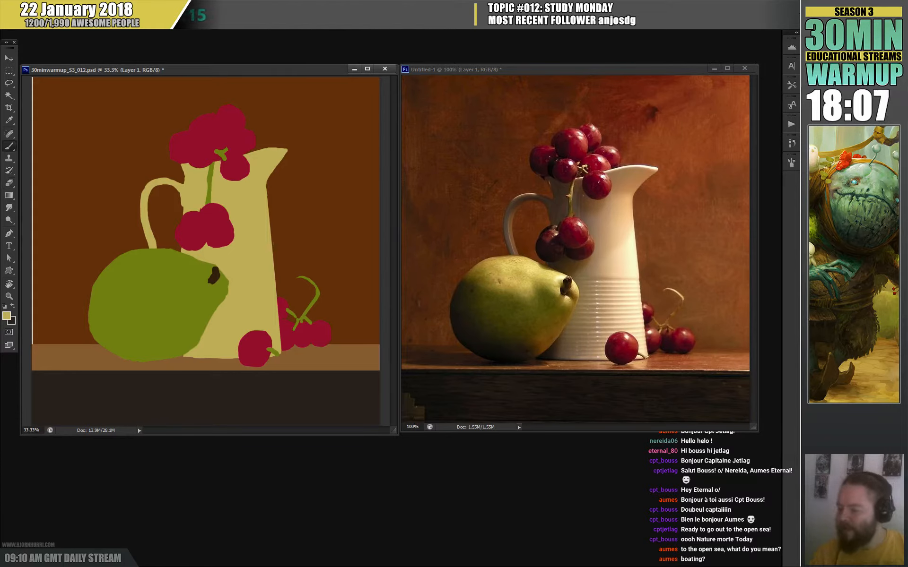
left_click(215, 297, "alt")
left_click_drag(225, 297, 198, 345)
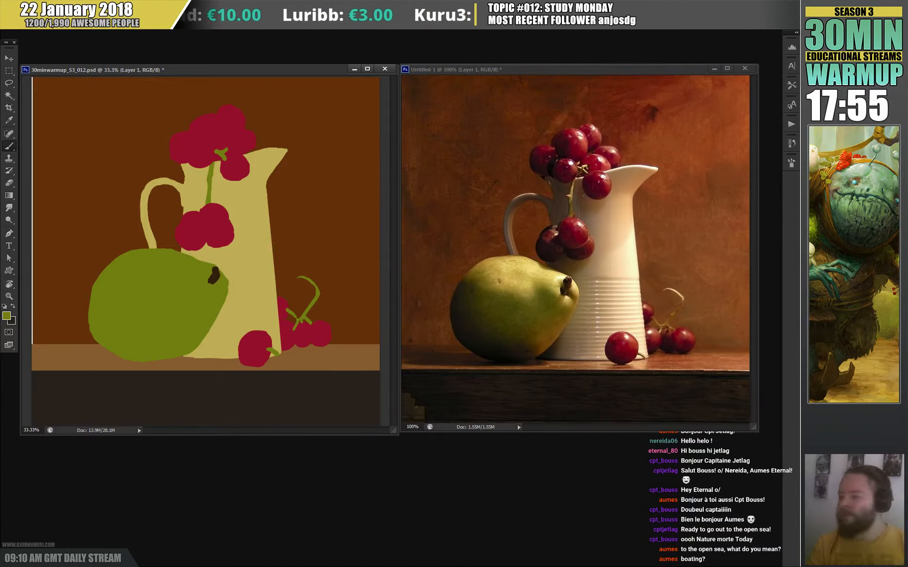
- On the grapes' layer, lasso the lower pair of hanging grapes, shift it slightly left and deselect
key("v")
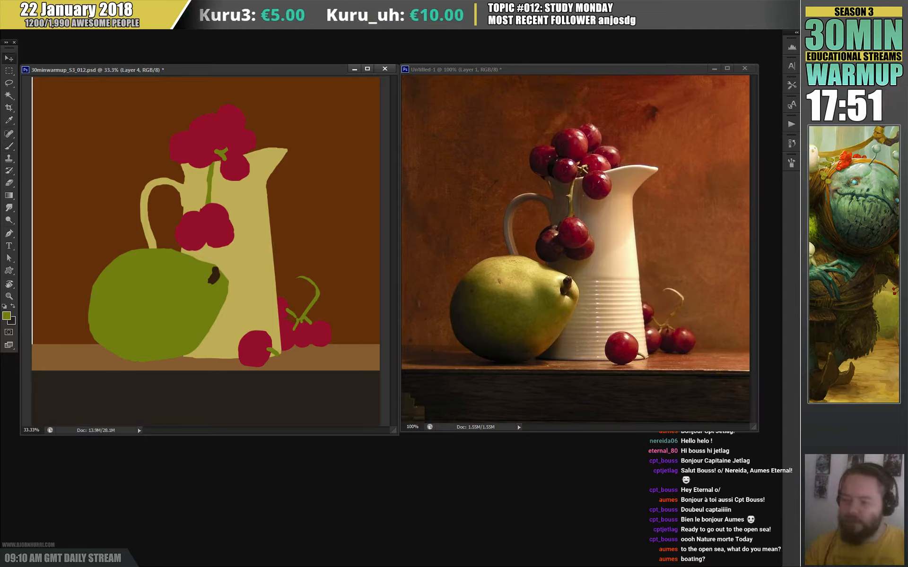
key("l")
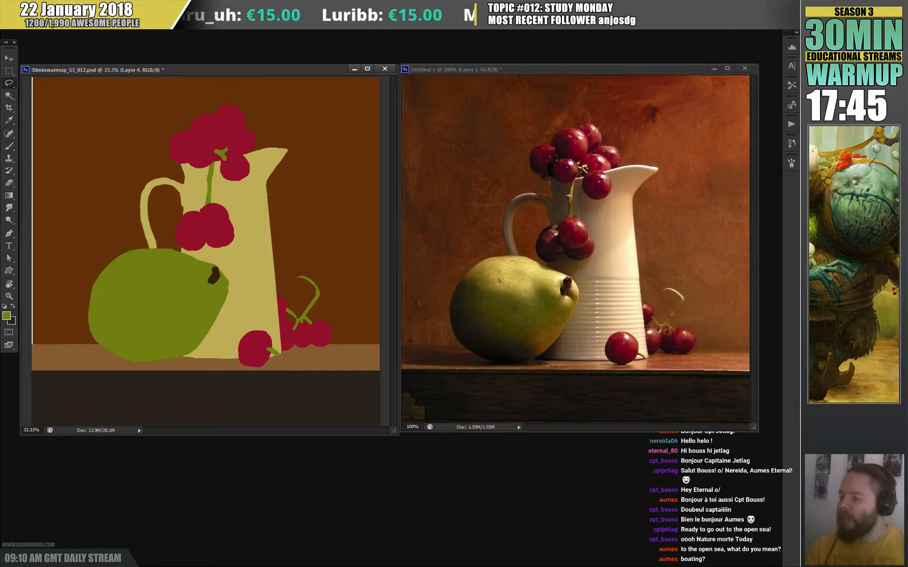
mouse_move(314, 120)
left_mouse_down()
mouse_move(141, 133)
mouse_move(152, 220)
mouse_move(159, 193)
mouse_move(301, 181)
left_mouse_up()
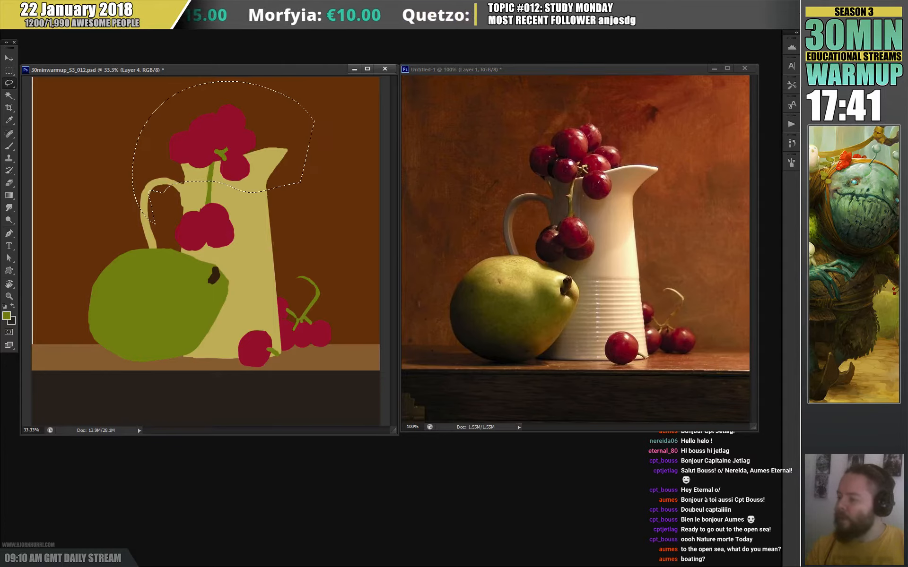
mouse_move(208, 195)
left_mouse_down()
mouse_move(243, 218)
mouse_move(244, 244)
mouse_move(184, 259)
mouse_move(207, 195)
mouse_move(200, 225)
left_mouse_up()
key("v")
key("ctrl+d")
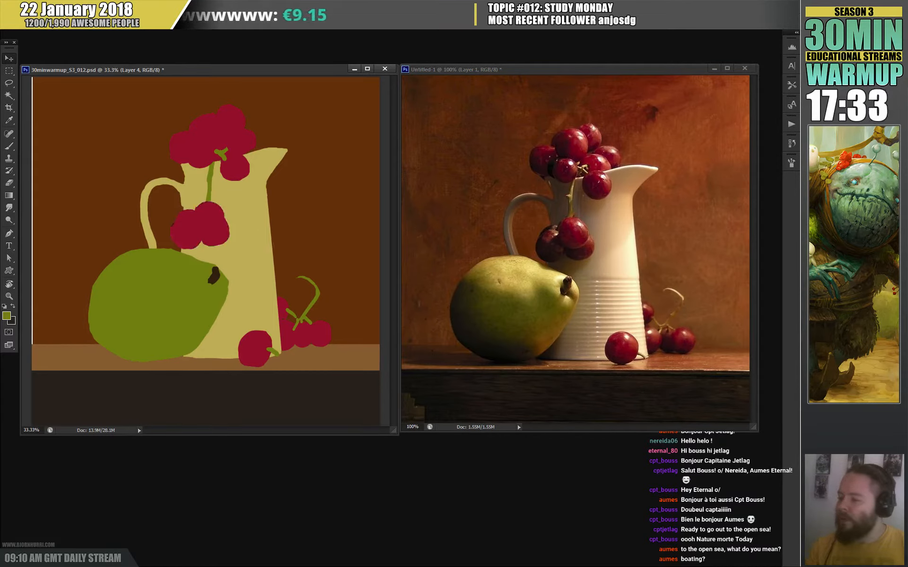
- Lasso the upper grape cluster and warp it slightly lower and narrower, pulling its top and sides into shape, then deselect
key("l")
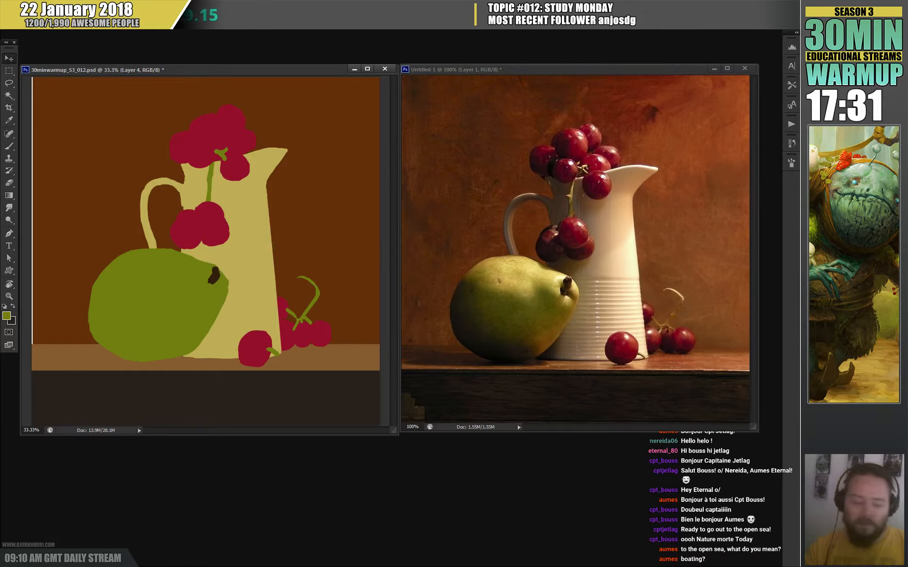
mouse_move(274, 111)
left_mouse_down()
mouse_move(222, 90)
mouse_move(241, 193)
mouse_move(274, 183)
left_mouse_up()
key("ctrl+t")
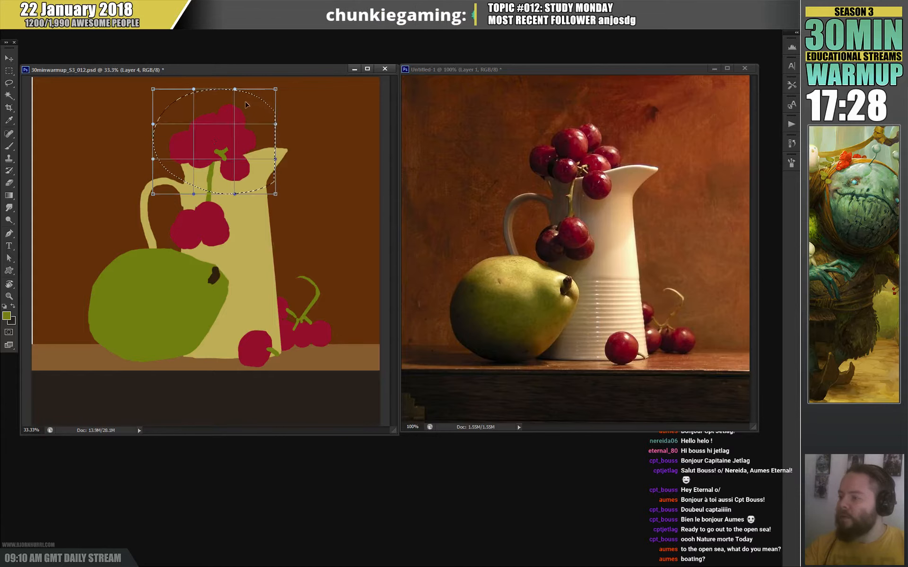
left_click_drag(245, 102, 235, 107)
left_click_drag(201, 144, 153, 164)
left_click_drag(153, 124, 153, 132)
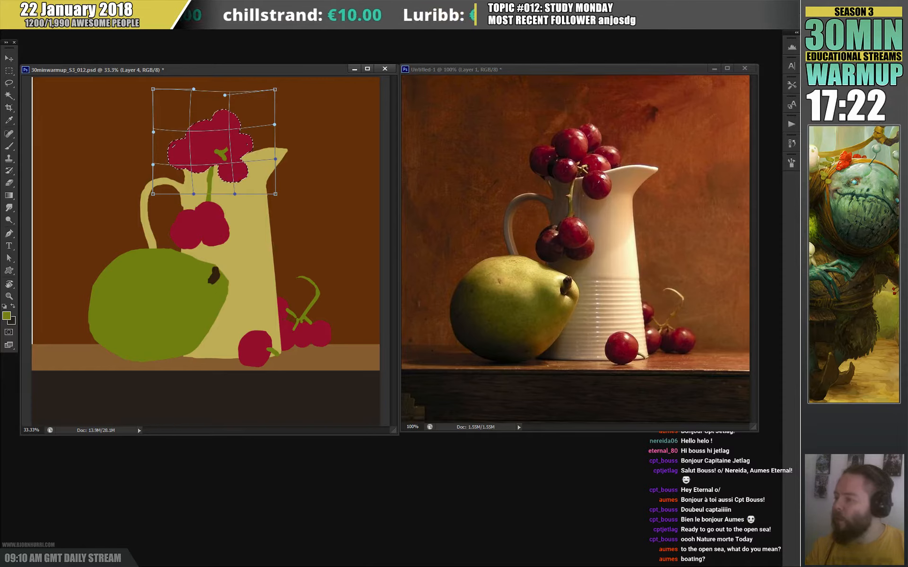
left_click_drag(275, 159, 273, 147)
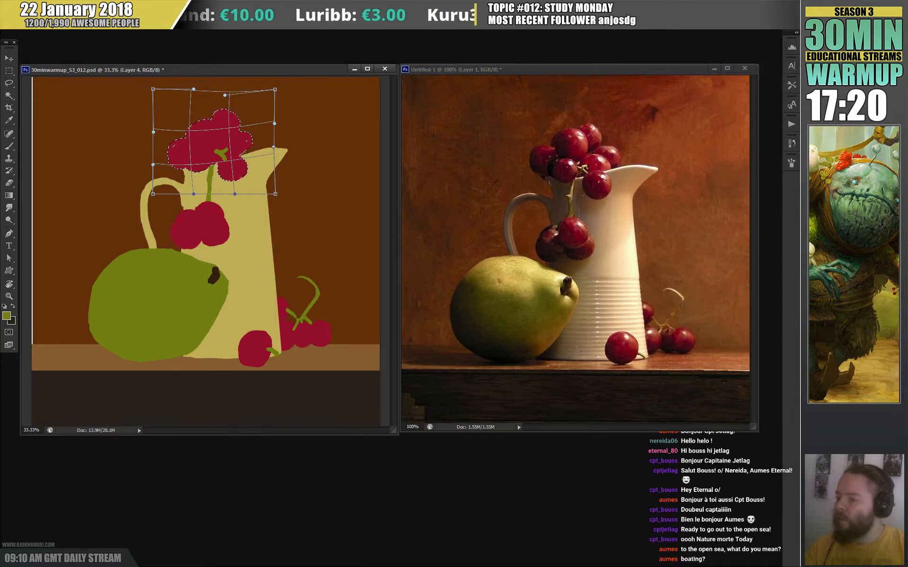
key("Return")
key("ctrl+d")
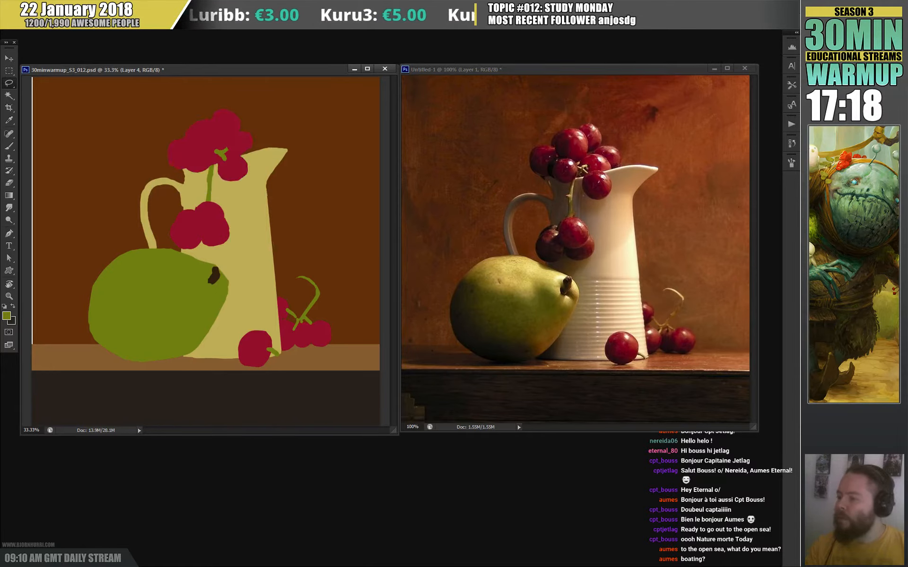
- Select the jug's layer and warp its top right corner downward to lower the spout
key("b")
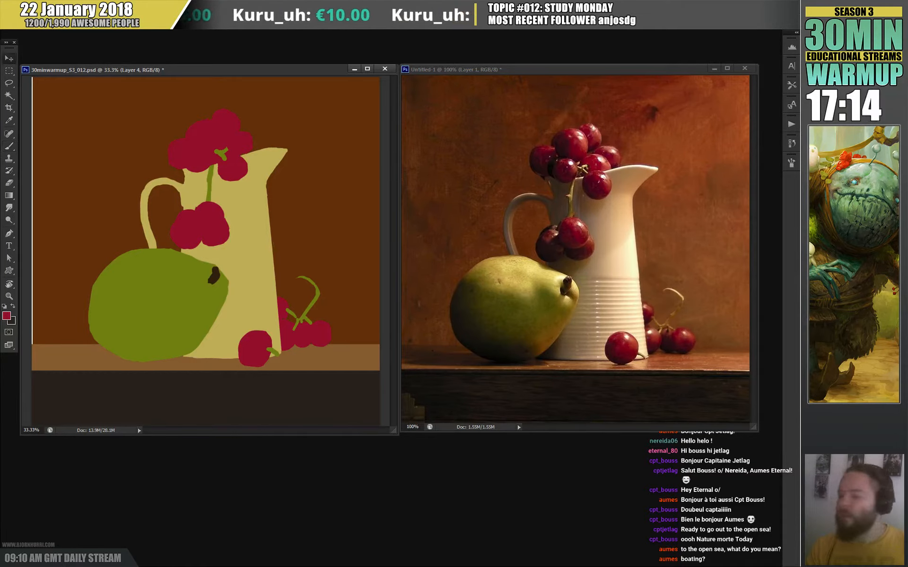
key("ctrl+t")
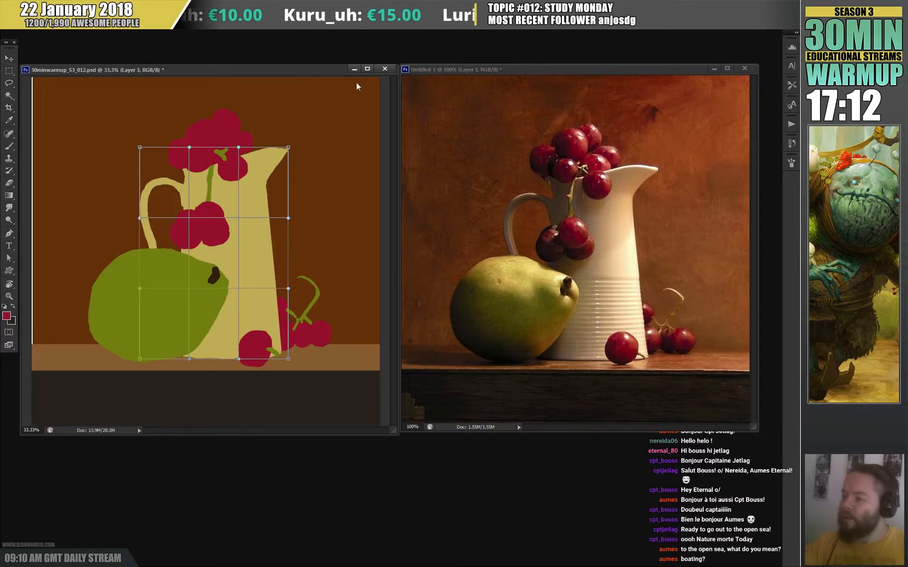
left_click_drag(279, 149, 279, 155)
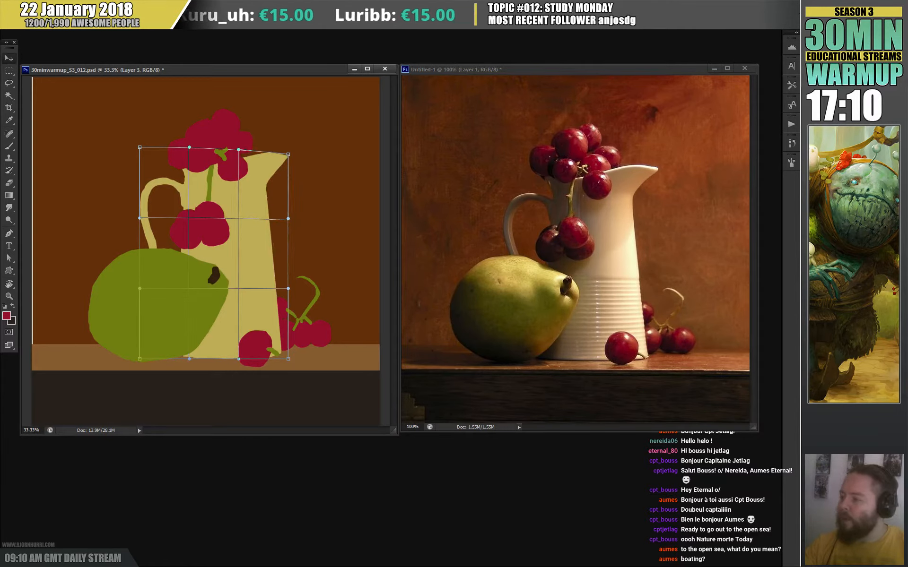
key("Return")
- Return to the grapes' layer and refine the upper cluster's outline with brush and eraser, trimming the lowest grape's underside
key("alt+bracketright")
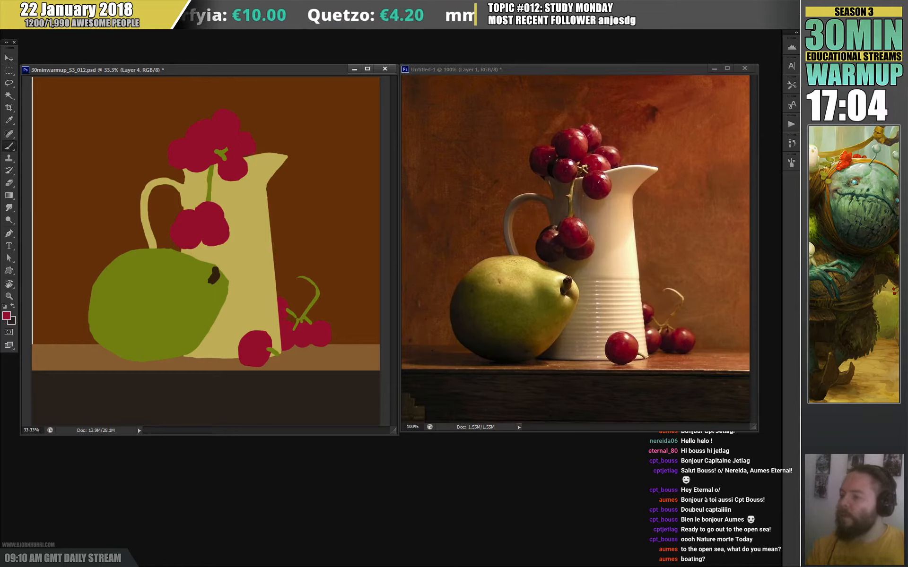
key("e")
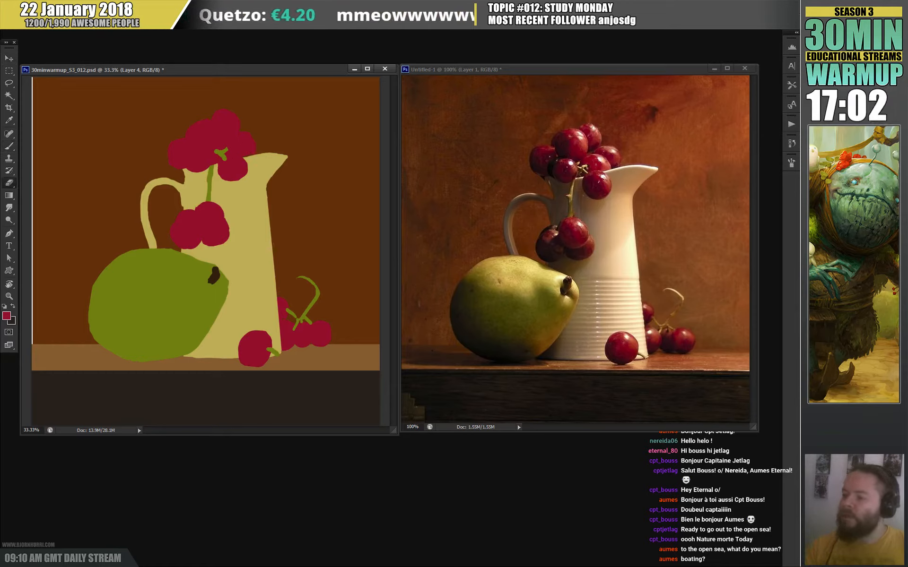
key("b")
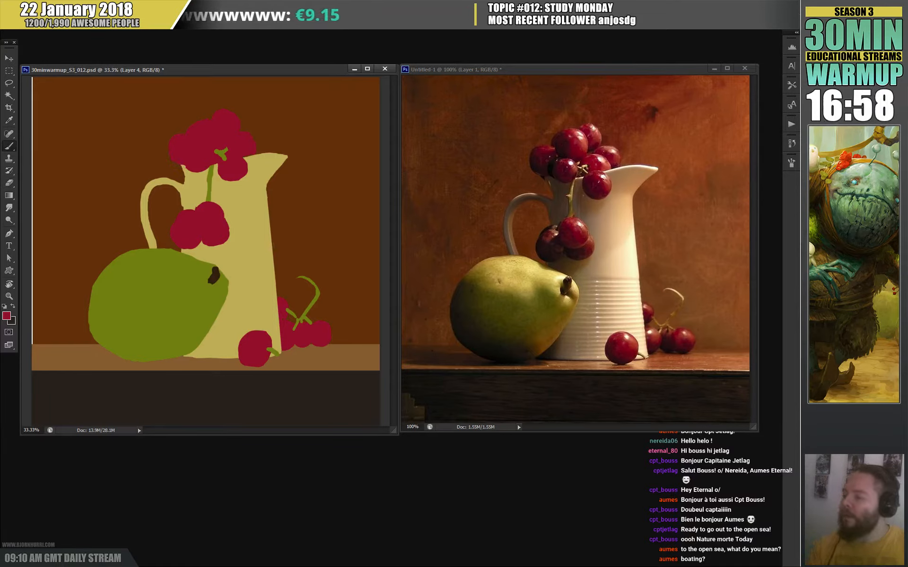
key("e")
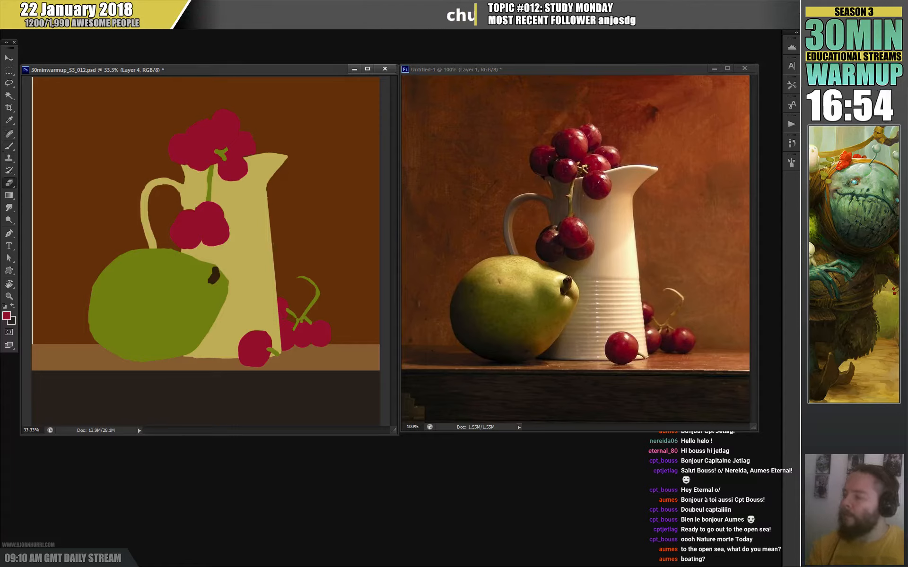
key("b")
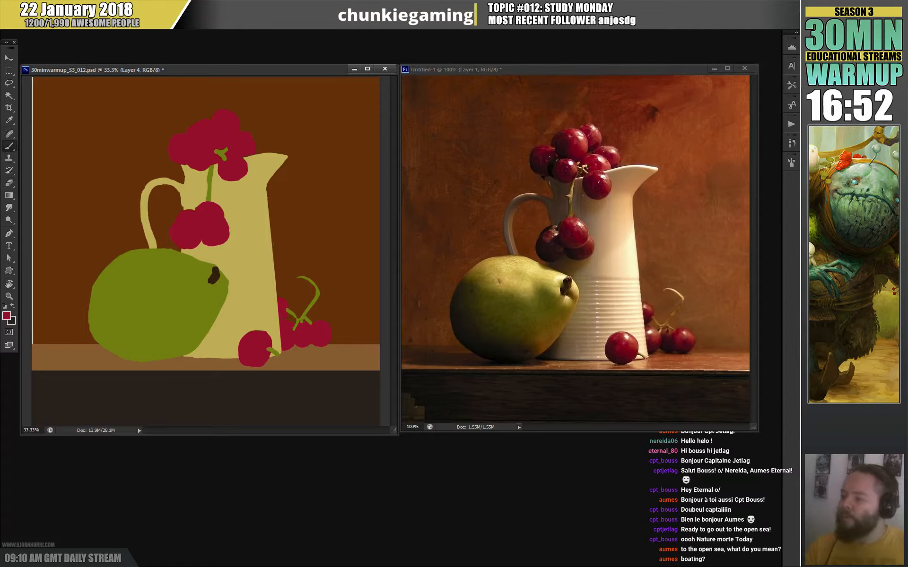
key("e")
mouse_move(225, 177)
left_mouse_down()
mouse_move(246, 176)
mouse_move(232, 183)
left_mouse_up()
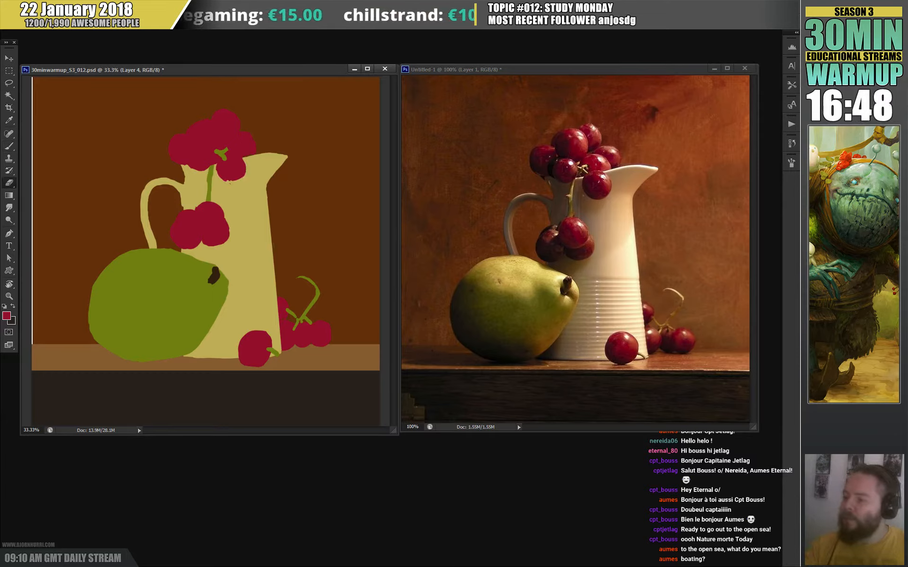
key("b")
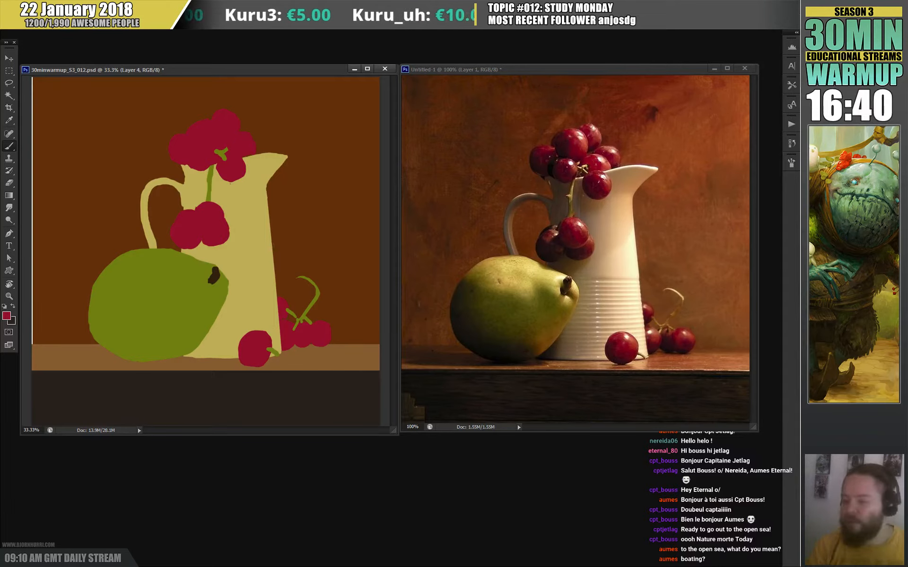
- Lasso the lower pair of hanging grapes, scale it down slightly and deselect
key("l")
mouse_move(181, 199)
left_mouse_down()
mouse_move(152, 236)
mouse_move(191, 194)
left_mouse_up()
key("ctrl+t")
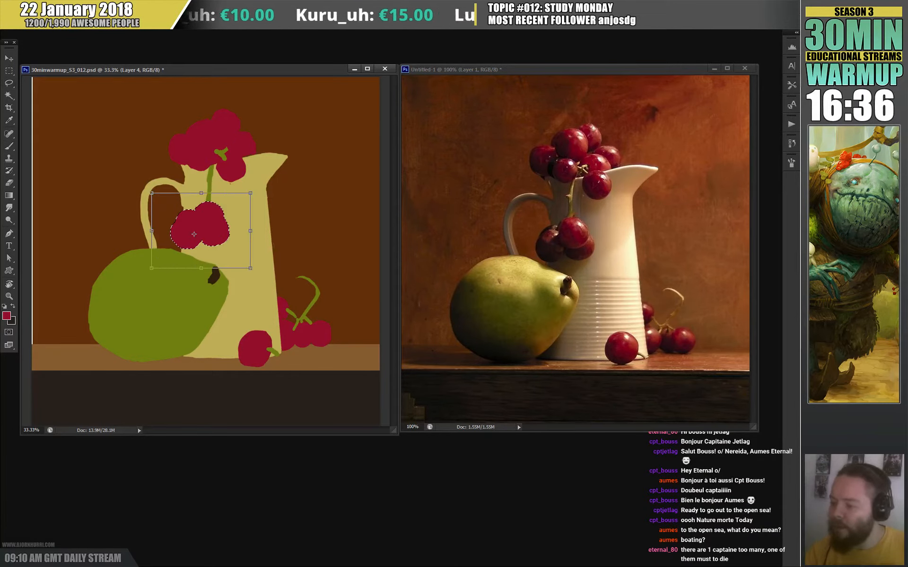
left_click_drag(250, 192, 245, 197)
key("Return")
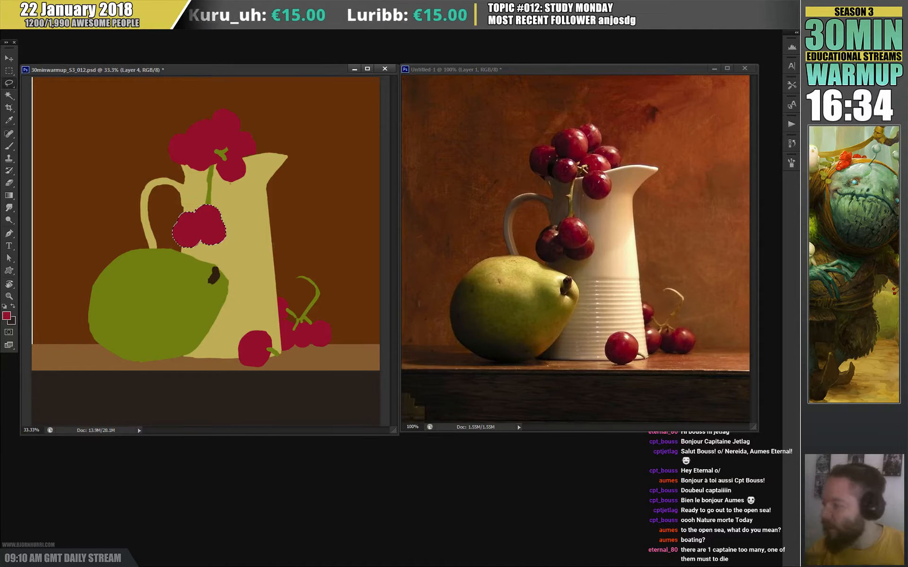
key("ctrl+d")
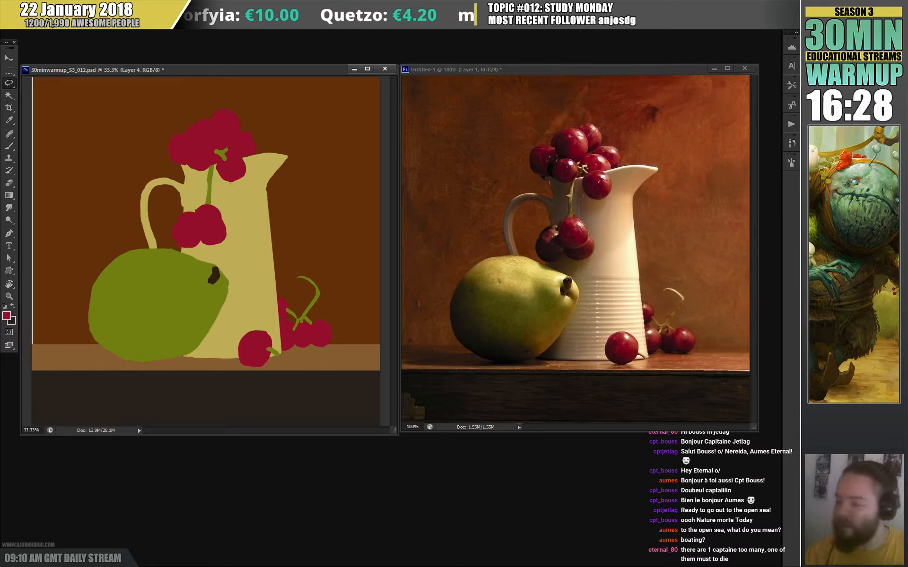
- On the jug's layer, lasso the handle and warp its upper curve slightly lower and further out from the jug, then deselect
key("v")
key("l")
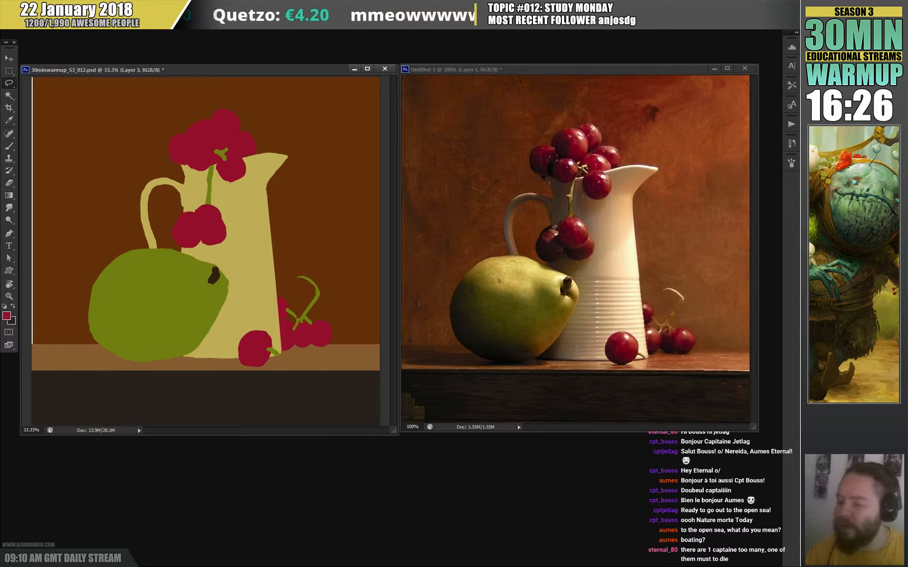
mouse_move(161, 159)
left_mouse_down()
mouse_move(163, 260)
mouse_move(183, 175)
left_mouse_up()
key("ctrl+t")
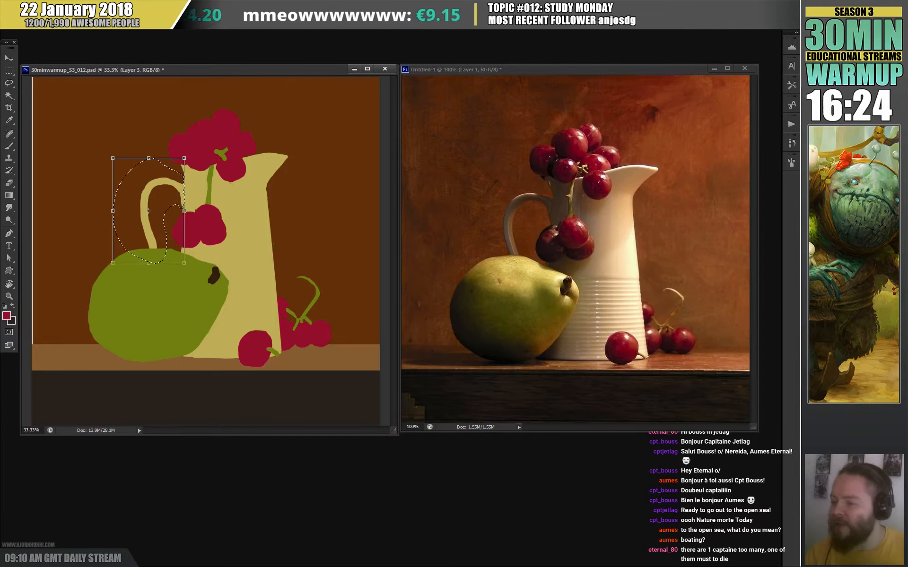
key("ctrl+shift+w")
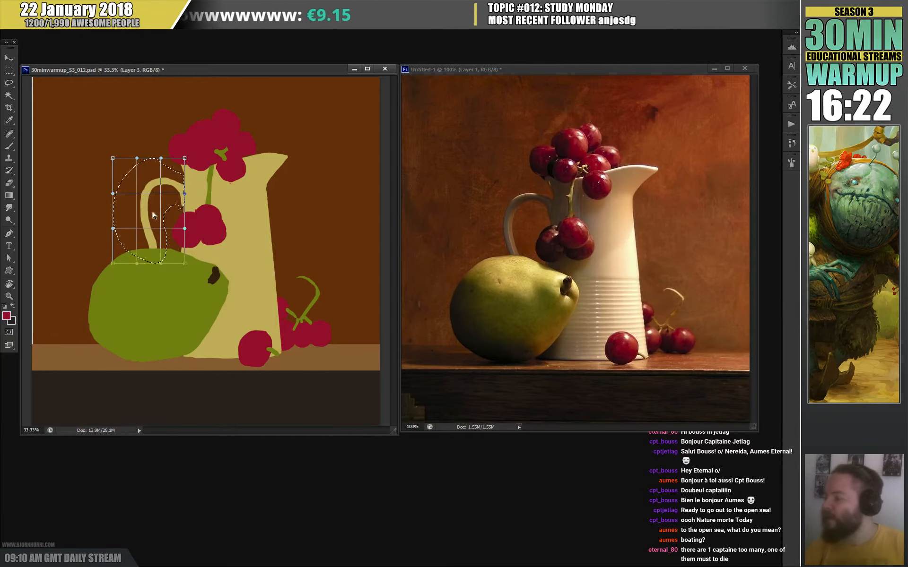
left_click_drag(156, 171, 150, 180)
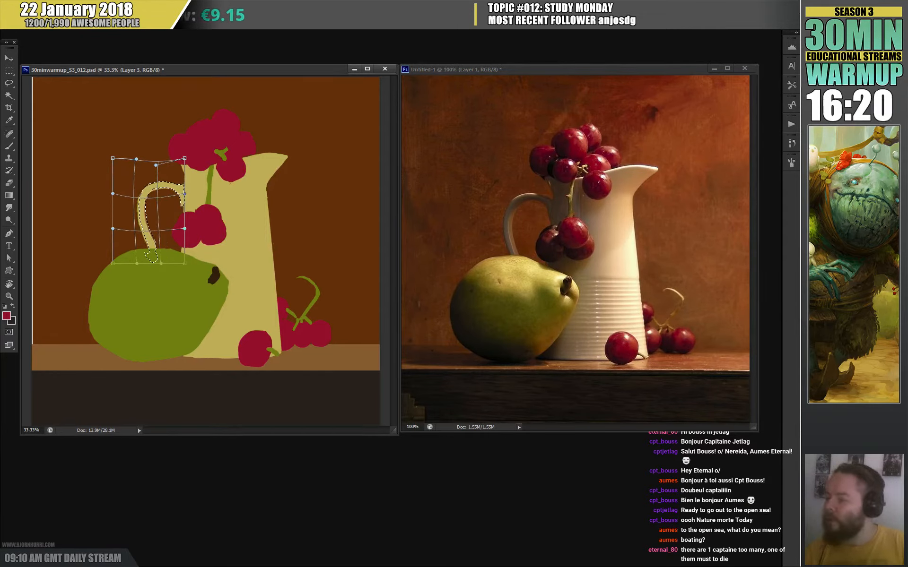
left_click_drag(148, 251, 149, 253)
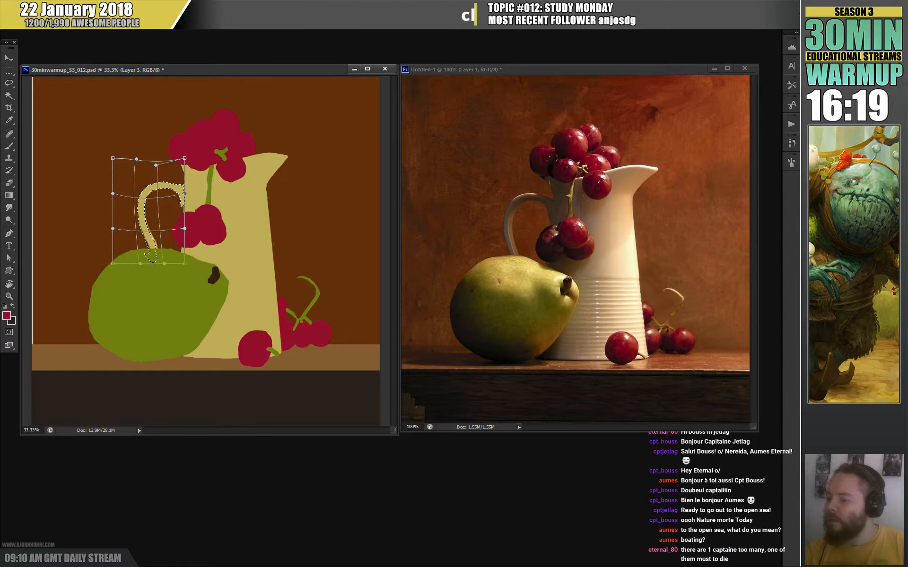
key("Return")
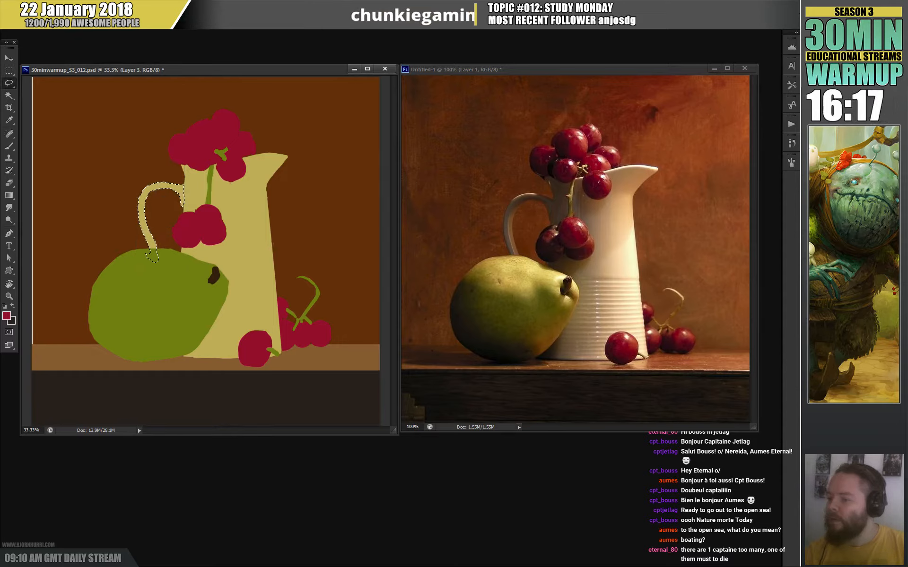
key("ctrl+d")
- Sample the jug's colour and refine the handle and jug outline with brush and eraser
key("e")
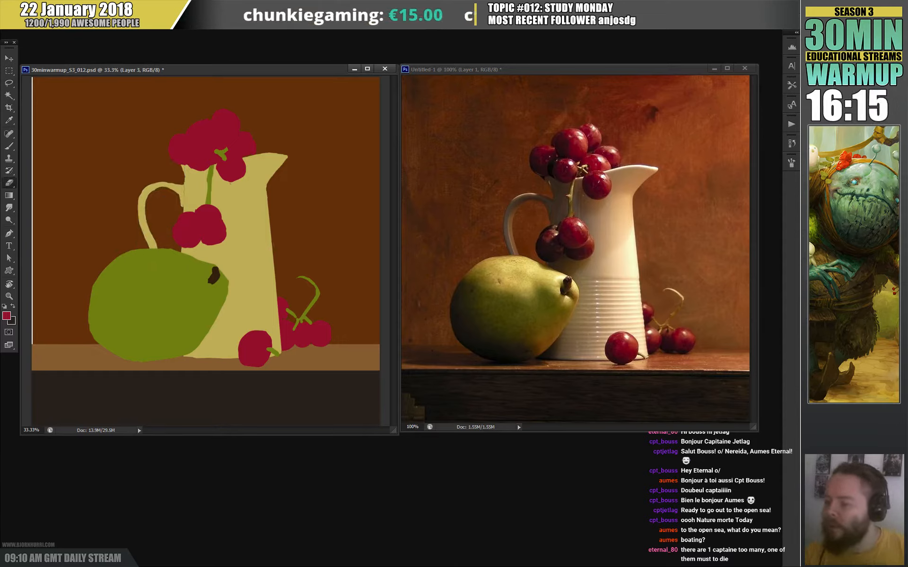
key("b")
left_click(230, 183, "alt")
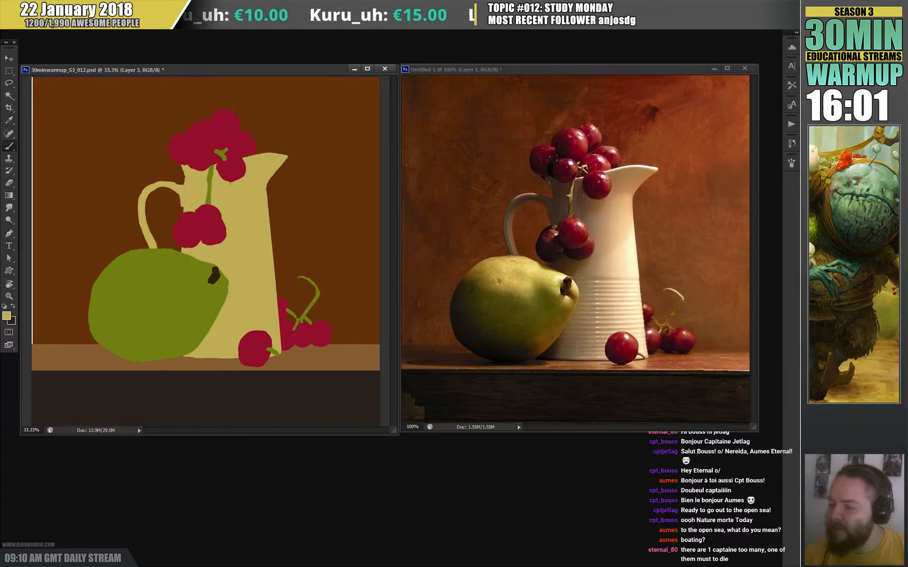
right_click(196, 182)
left_click(212, 205)
key("Return")
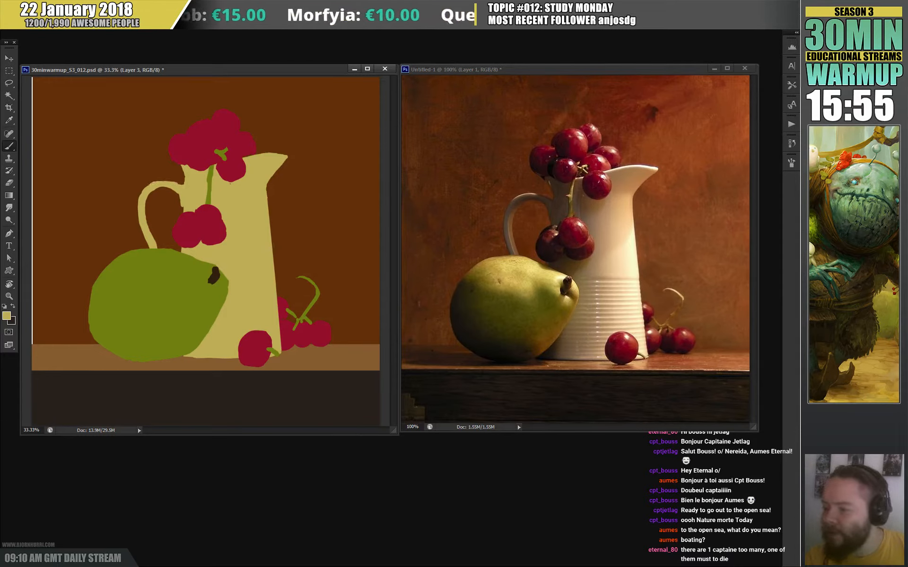
key("e")
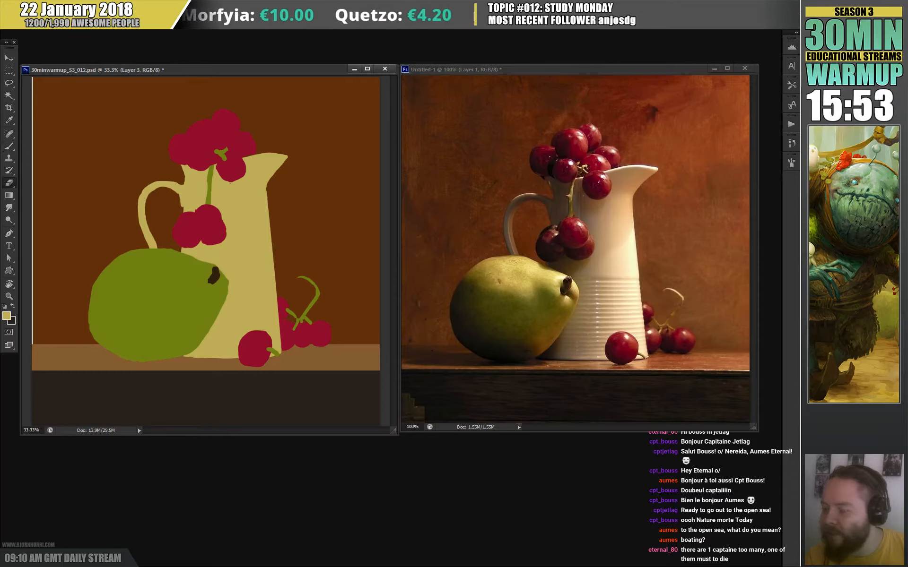
key("b")
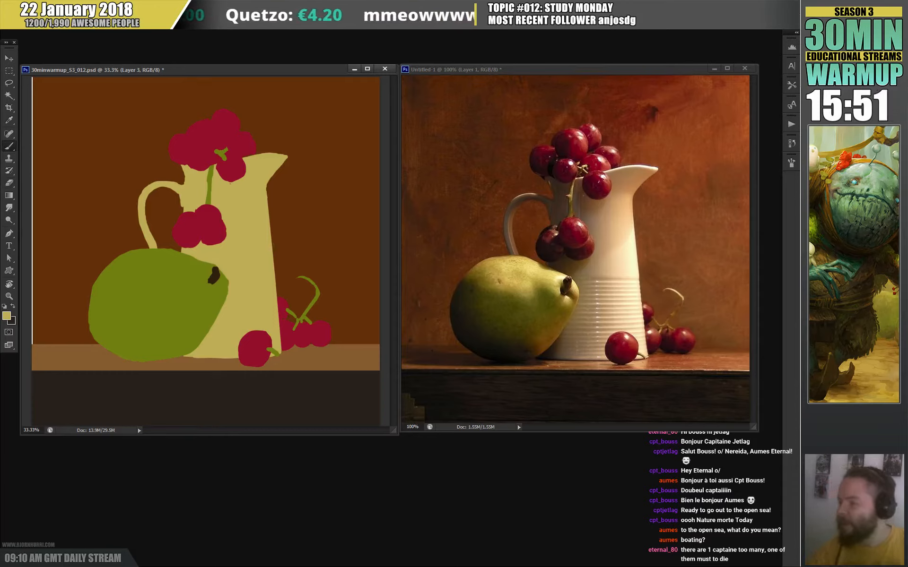
key("e")
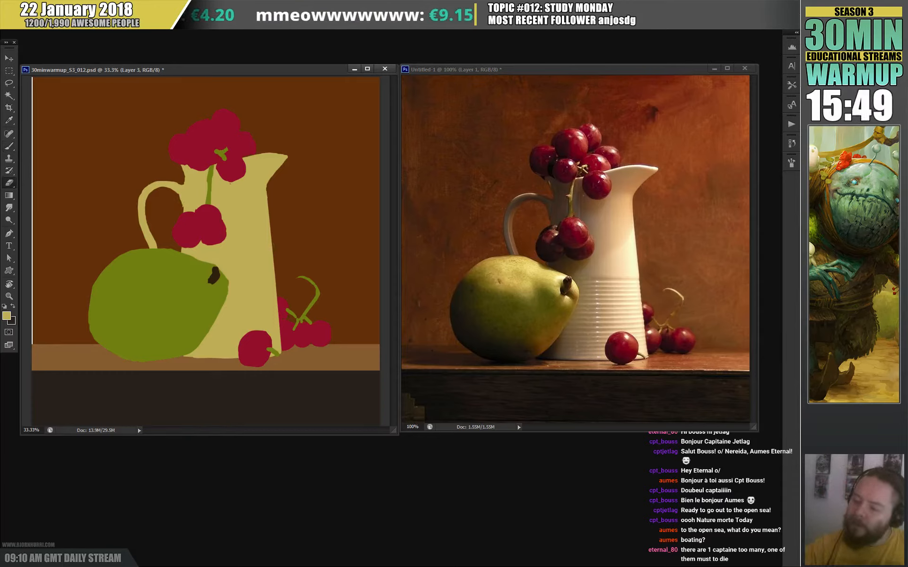
key("b")
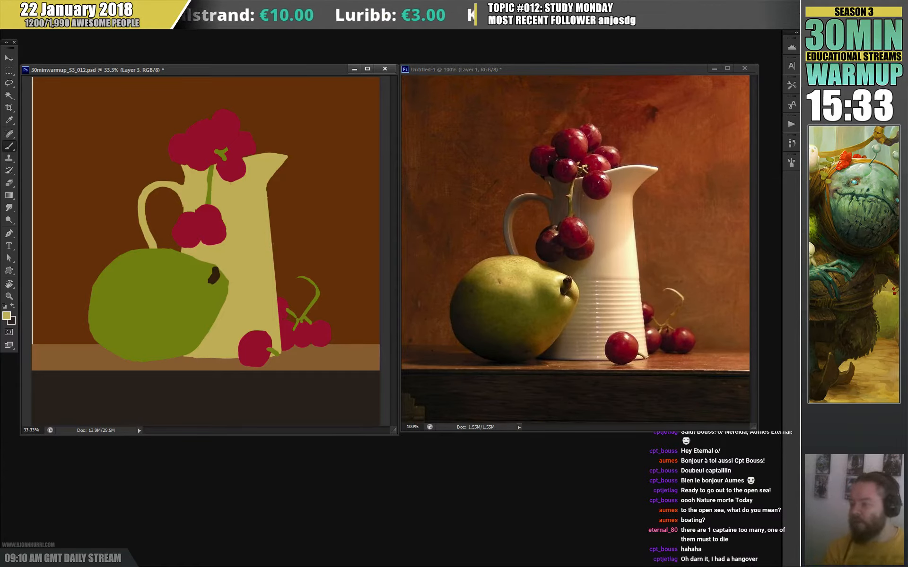
- Switch to the grapes' layer and trim the underside of the single grape in front of the jug with the eraser
key("ctrl")
key("ctrl")
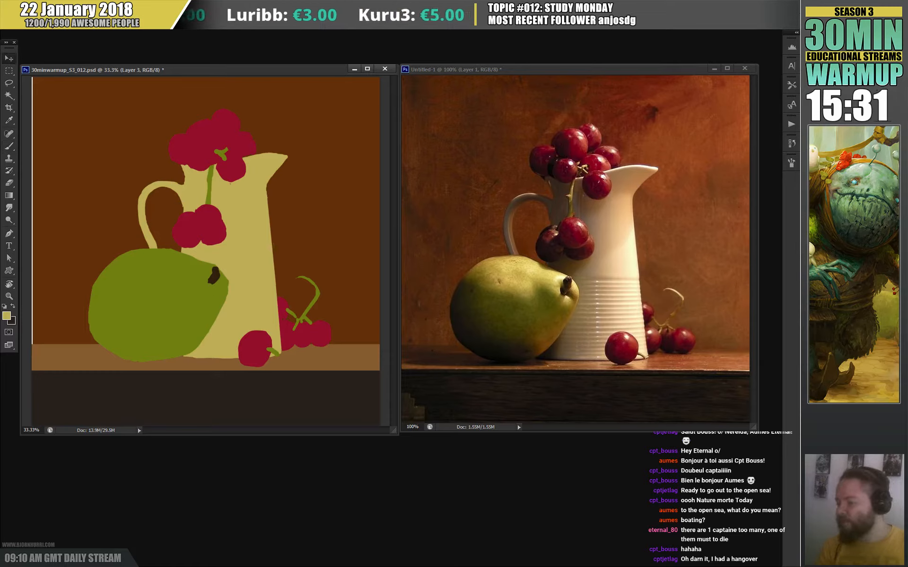
key("ctrl+alt+shift+n")
key("e")
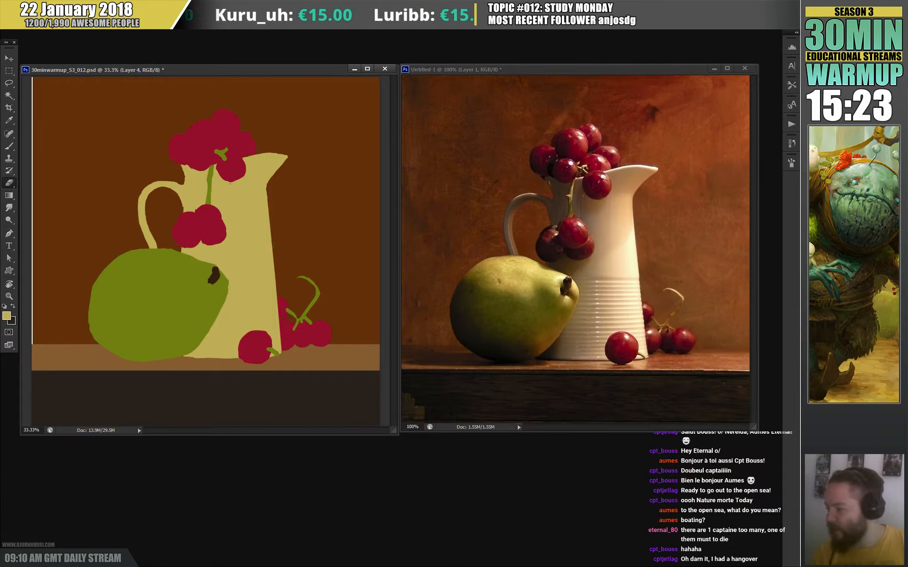
- Add new empty layers over the object silhouettes for shading, including one above the jug's layer
key("ctrl+shift+alt+n")
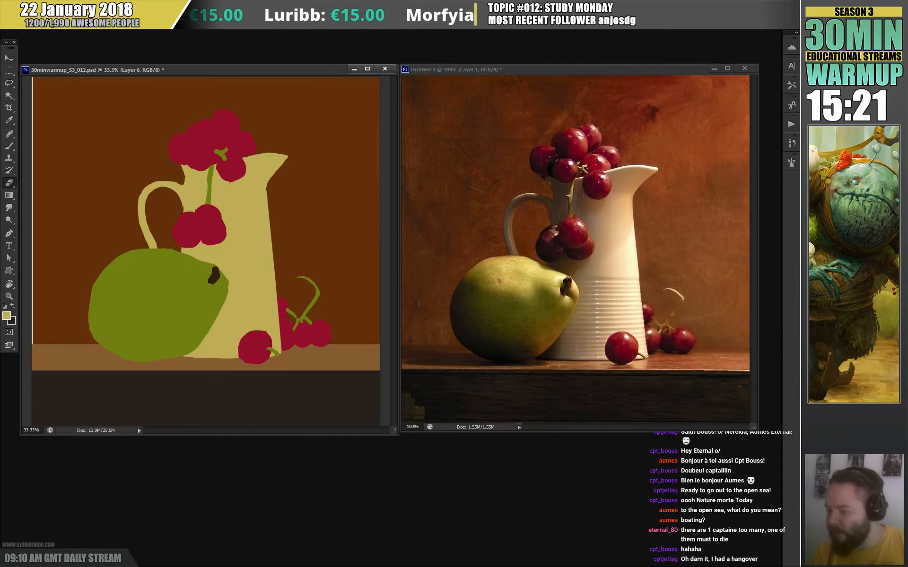
key("b")
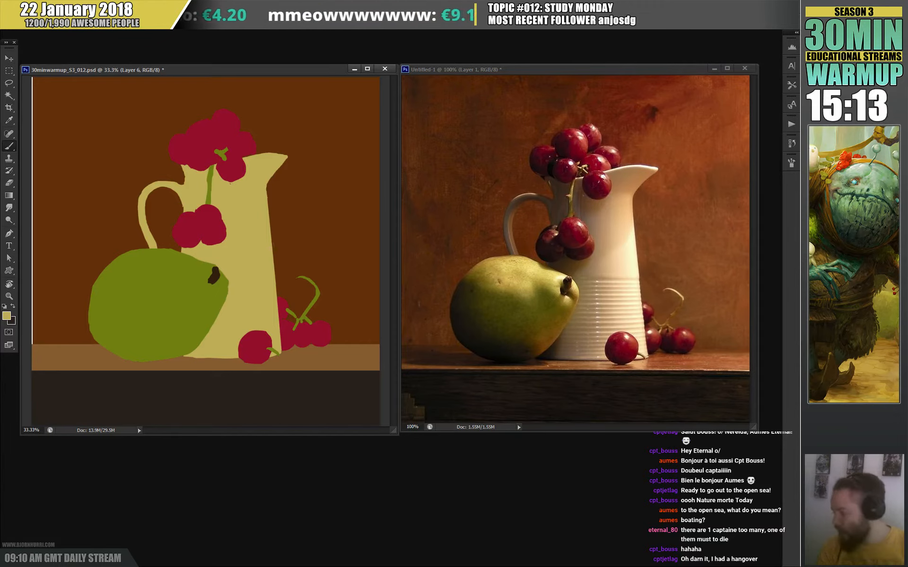
key("ctrl+shift+alt+n")
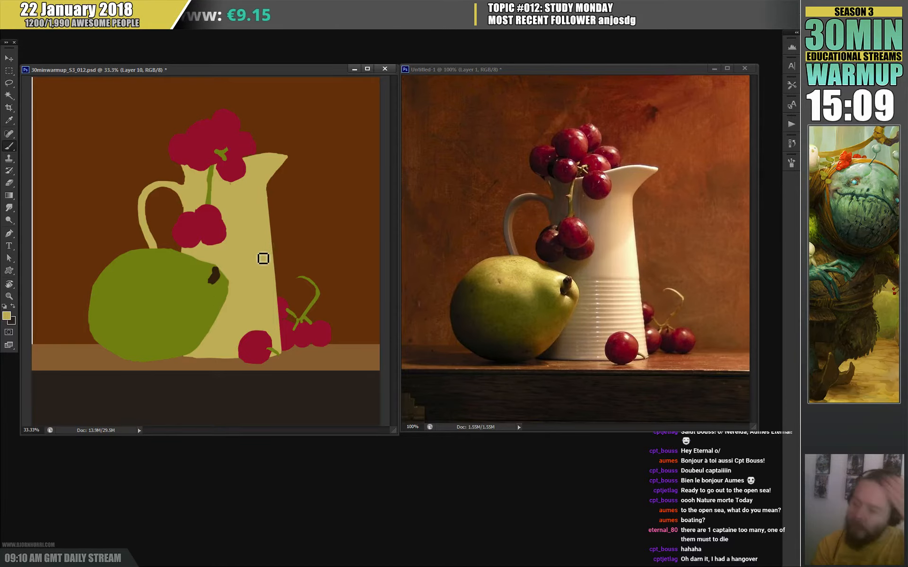
left_click(255, 245, "ctrl")
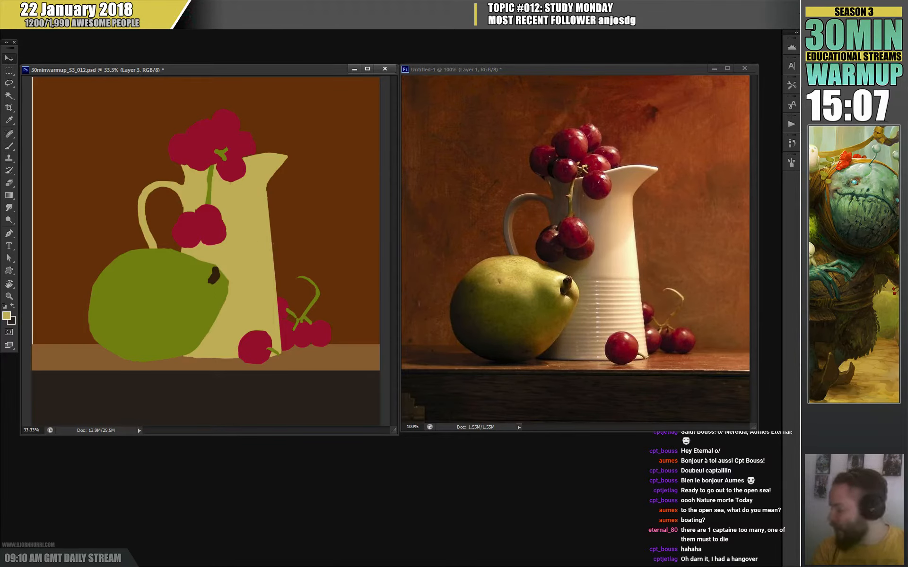
key("ctrl+shift+alt+n")
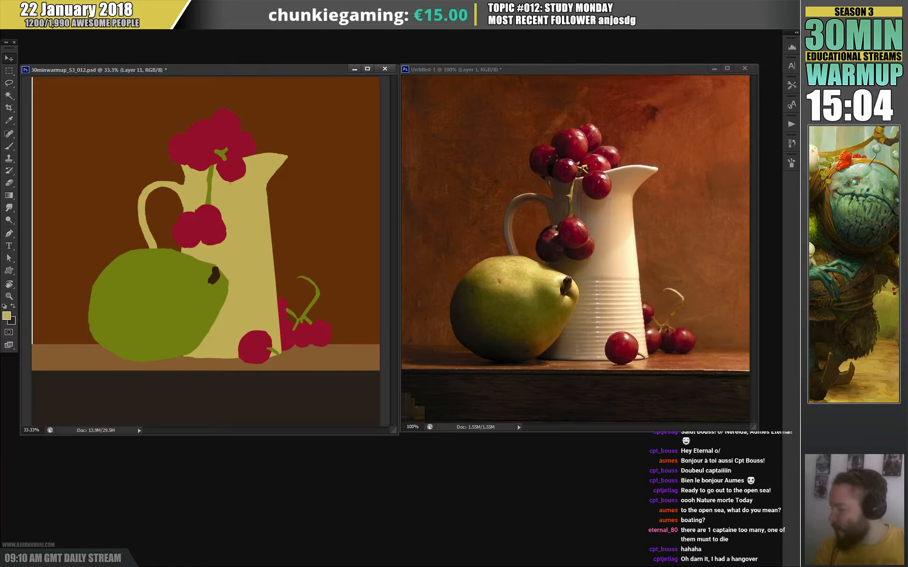
- Choose the square-tipped 80 px brush preset, set its size to 349 px and sample the brown background colour
key("b")
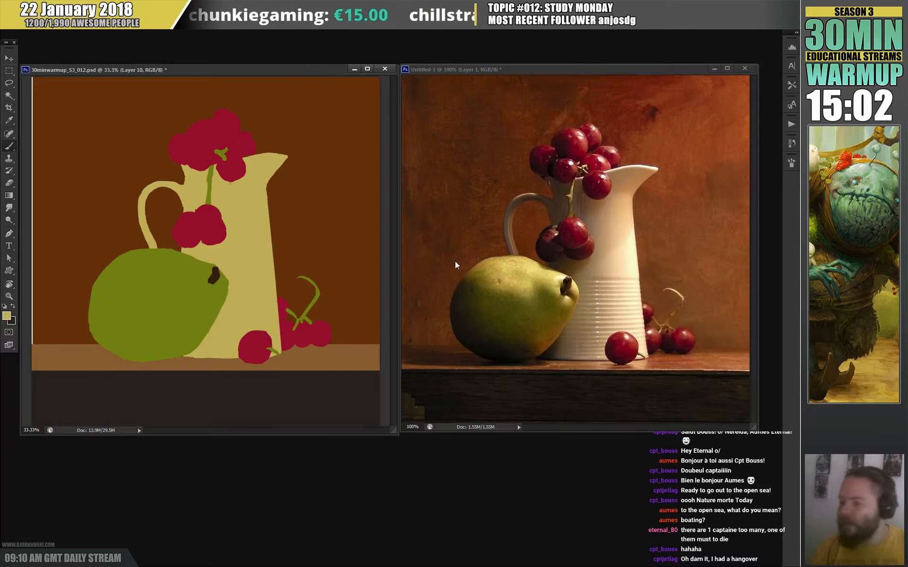
right_click(214, 194)
left_click(276, 265)
left_click_drag(262, 207, 302, 207)
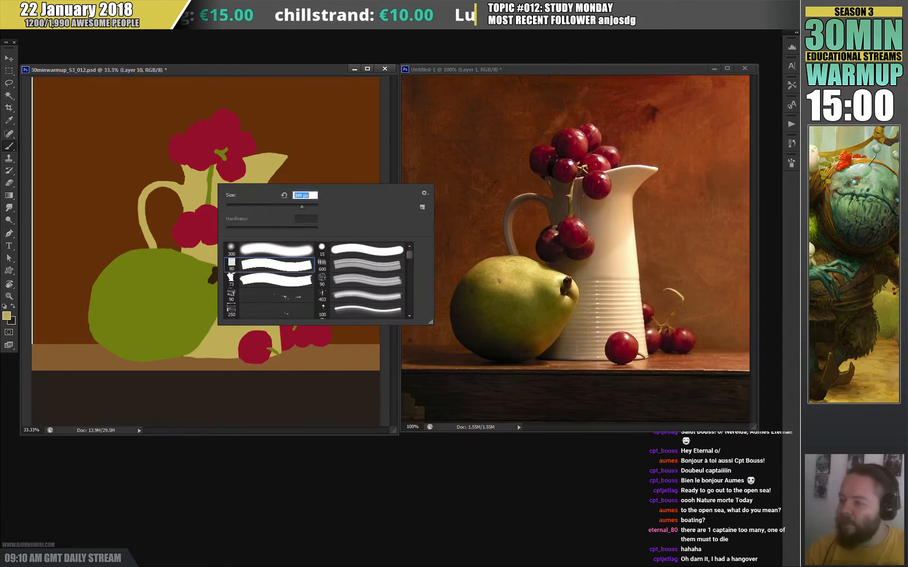
key("Return")
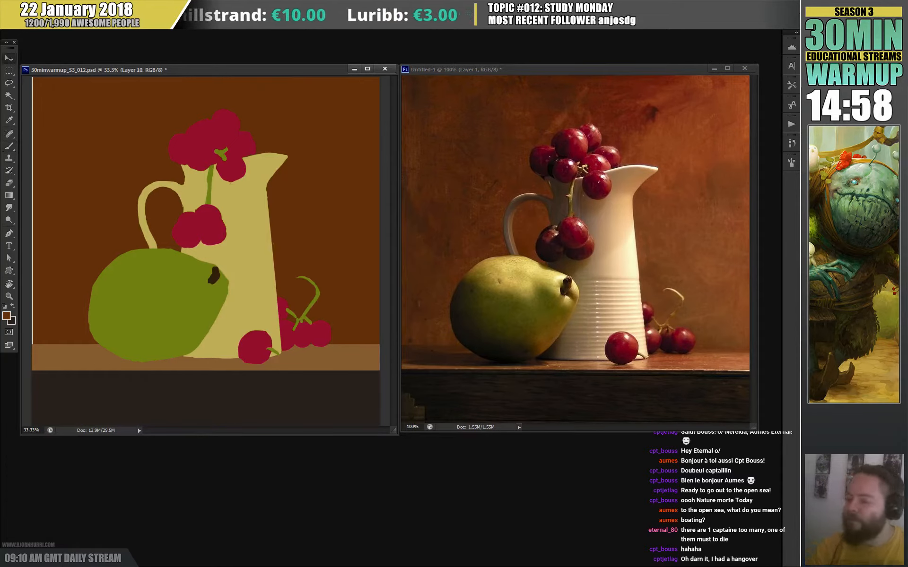
- Activate the jug's shading layer, sample the jug's colour and set the foreground colour to the lighter cream e8d290
key("v")
key("ctrl+shift+alt+n")
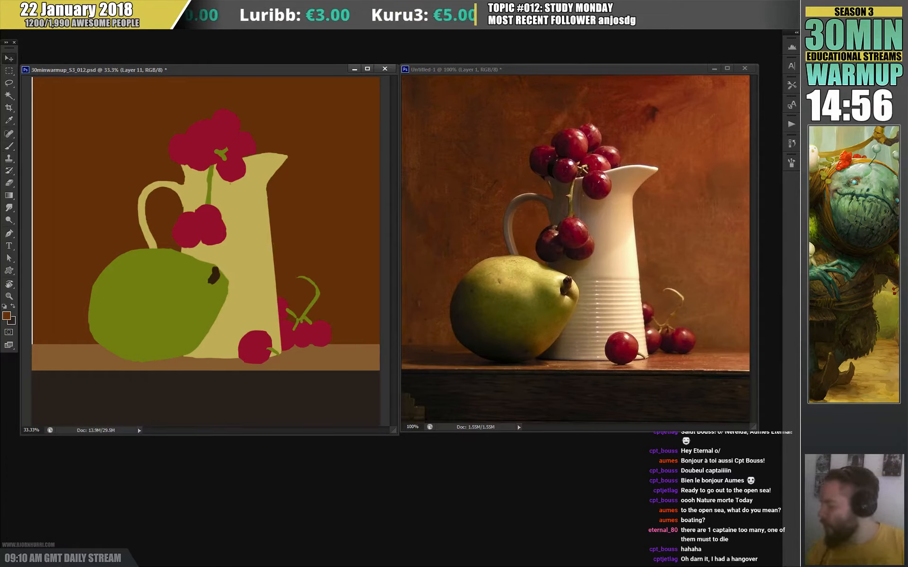
key("b")
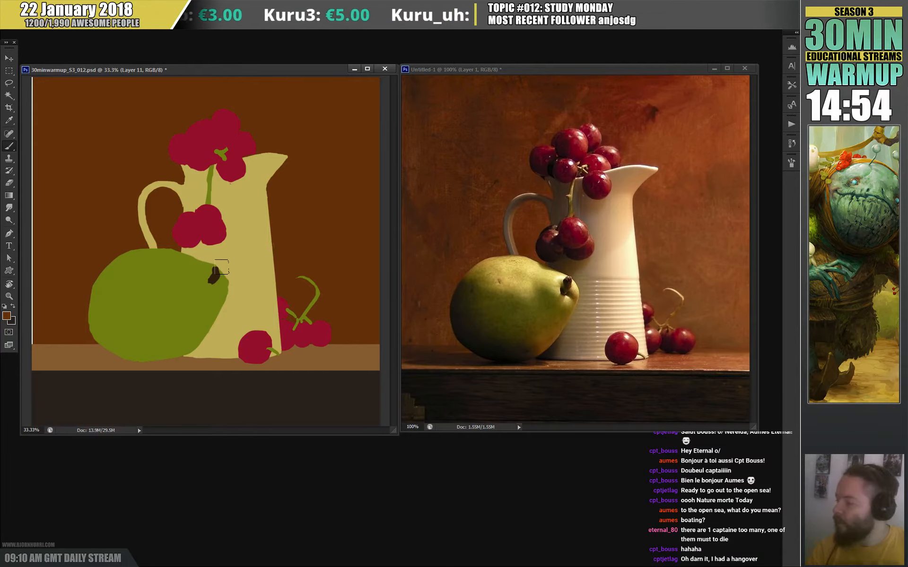
left_click(249, 234, "alt")
key("n")
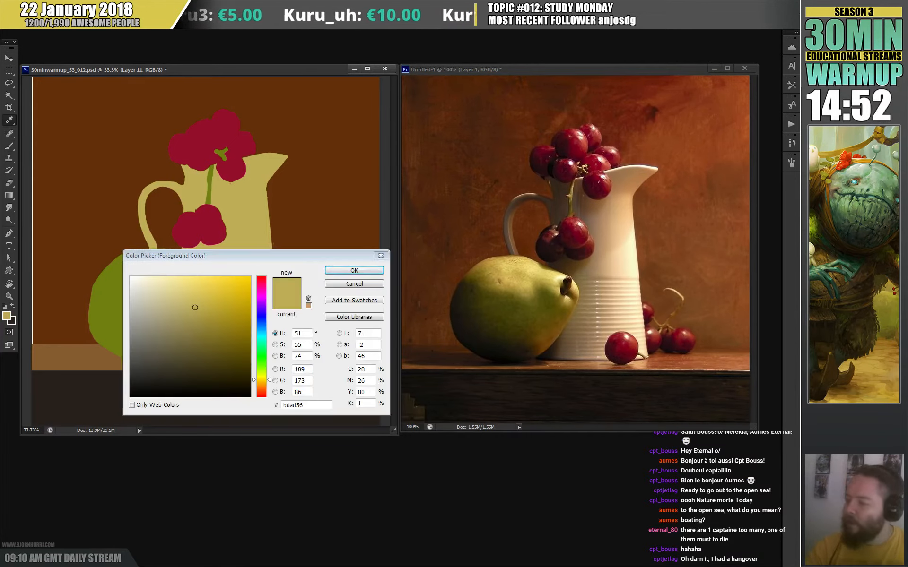
left_click_drag(190, 296, 175, 287)
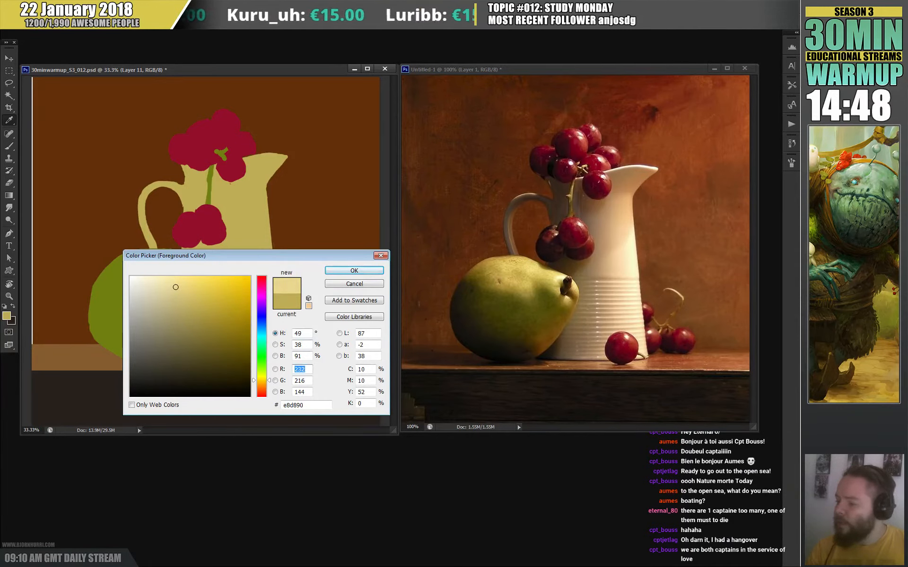
left_click_drag(262, 380, 262, 382)
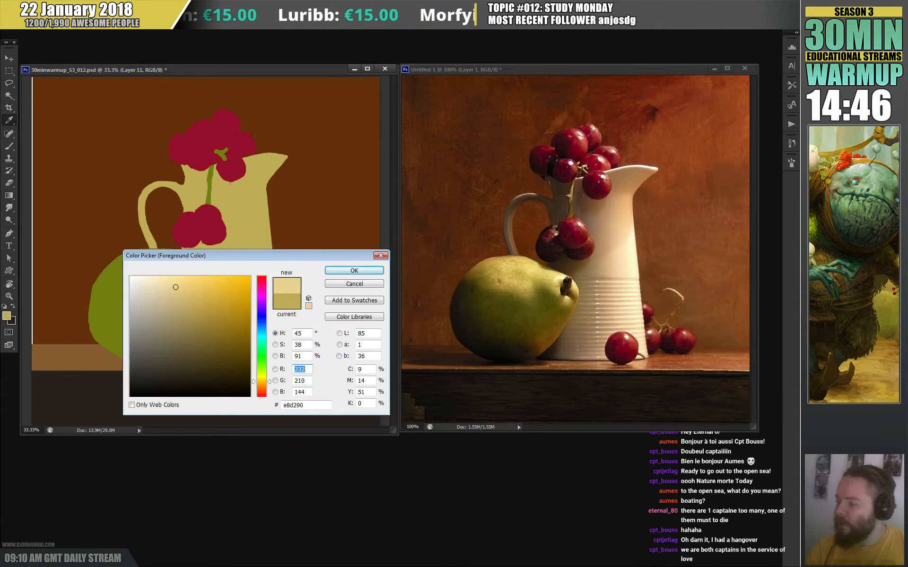
key("Return")
- Paint broad vertical cream highlights down the lit side of the jug's body, from below the spout to near the base
left_click_drag(260, 191, 260, 316)
left_click_drag(262, 276, 262, 312)
left_click_drag(260, 234, 265, 336)
left_click_drag(246, 291, 275, 338)
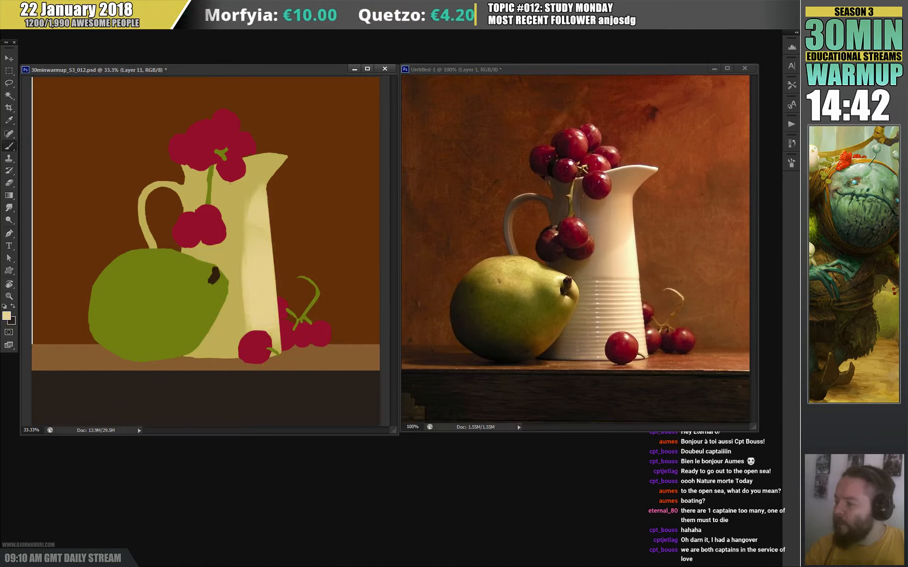
- Set the foreground colour to a softened orange-brown with a hue of about 20° for the jug's warm shading
left_click(6, 316)
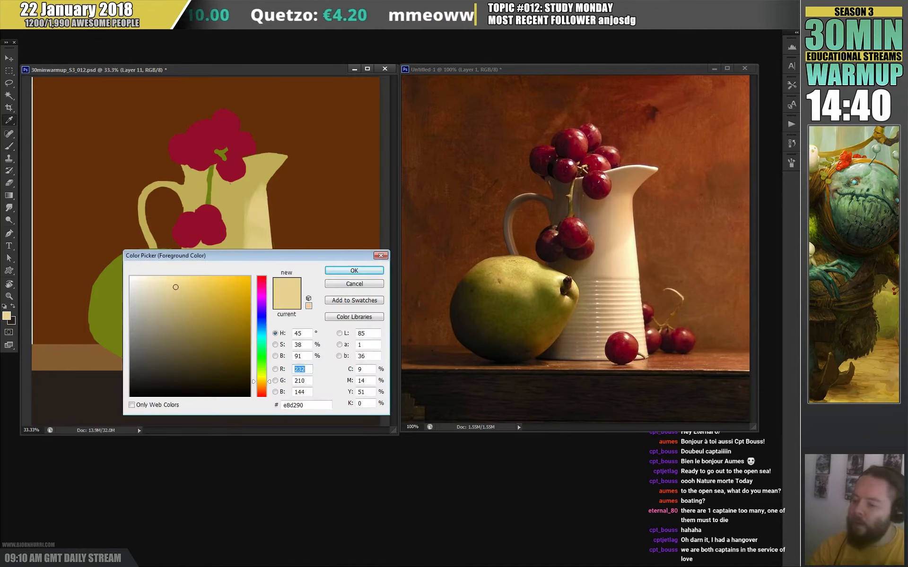
left_click(261, 390)
left_click(234, 311)
left_click(226, 302)
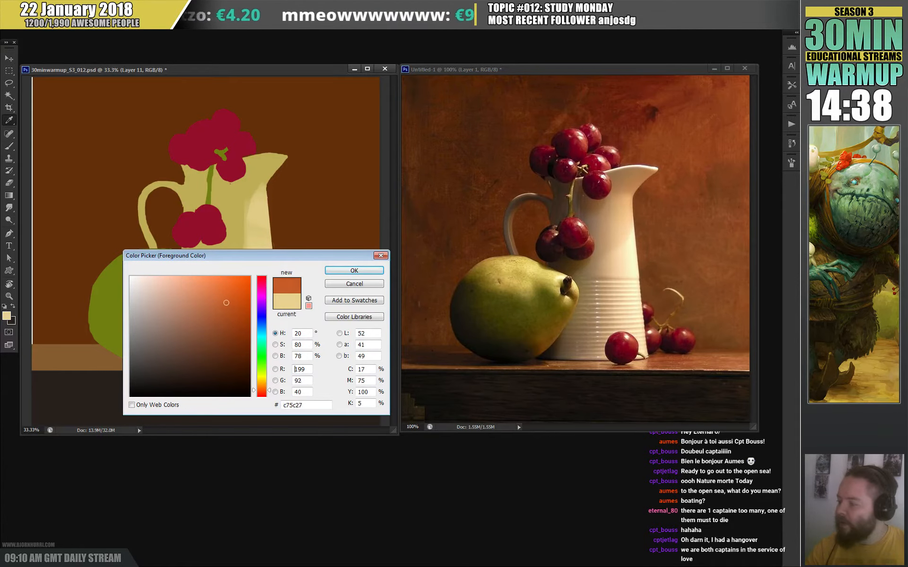
left_click(207, 308)
left_click(206, 310)
left_click(354, 270)
- Reduce the brush size to about 94 px and paint a translucent orange shadow below the jug's spout
right_click(273, 189)
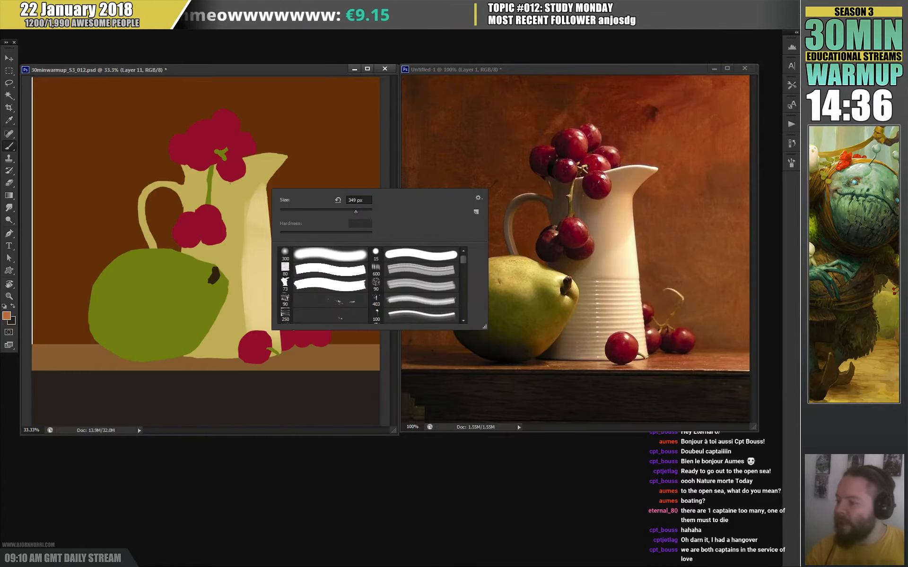
left_click(324, 211)
mouse_move(271, 167)
left_mouse_down()
mouse_move(242, 201)
mouse_move(253, 165)
mouse_move(271, 159)
mouse_move(227, 183)
mouse_move(247, 189)
mouse_move(216, 198)
mouse_move(240, 186)
left_mouse_up()
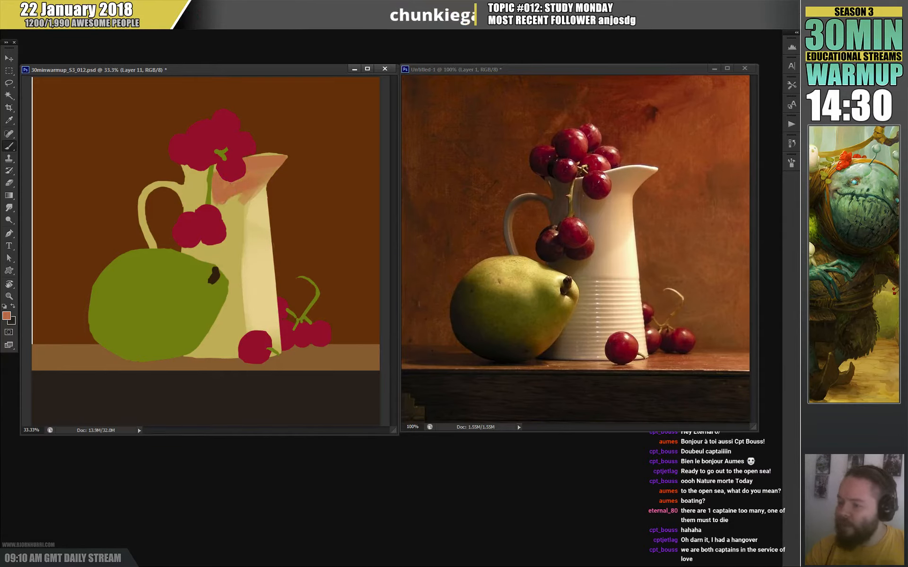
- Switch to a more muted greyish brown and shade the inside of the jug's spout beside the grapes
key("n")
mouse_move(211, 356)
left_mouse_down()
mouse_move(184, 327)
mouse_move(177, 333)
left_mouse_up()
key("Return")
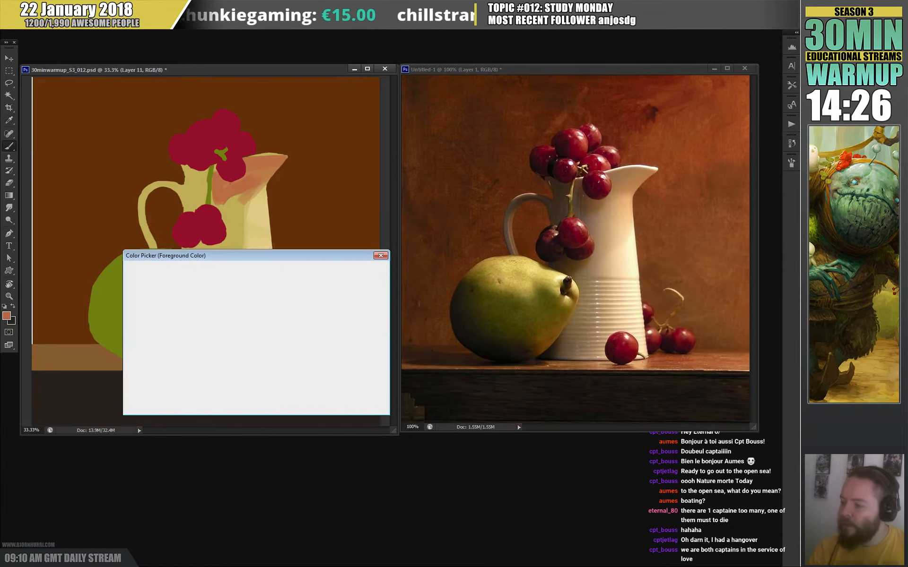
left_click_drag(246, 168, 269, 155)
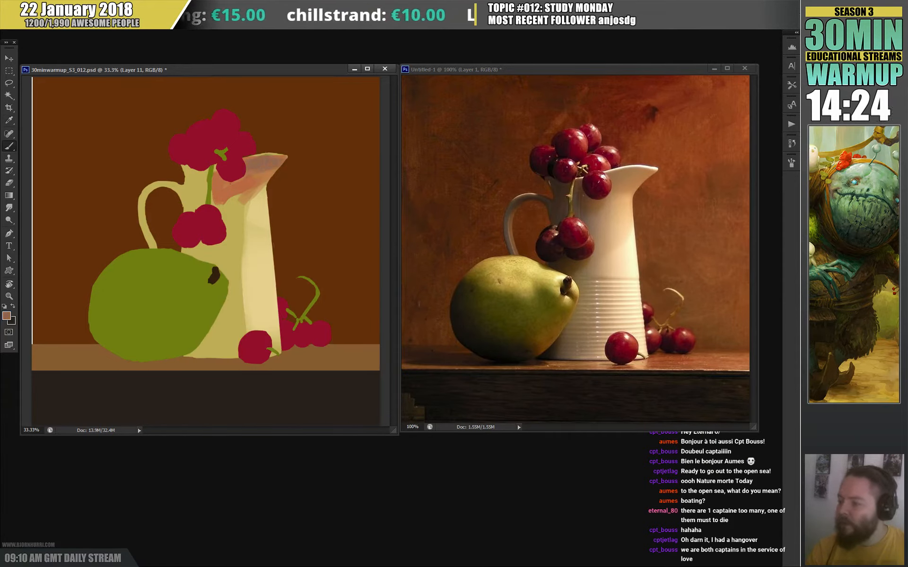
left_click_drag(229, 185, 246, 176)
- Sample the jug's light cream, adjust the brush size and paint a thin light rim along the spout's upper edge
left_click(259, 203, "alt")
right_click(263, 169)
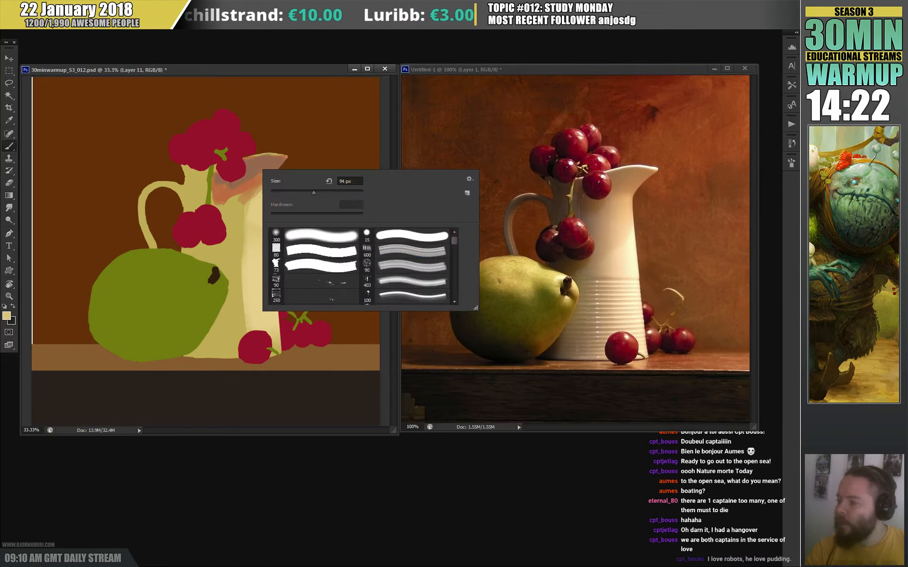
left_click(260, 278, "alt")
left_click_drag(243, 159, 286, 156)
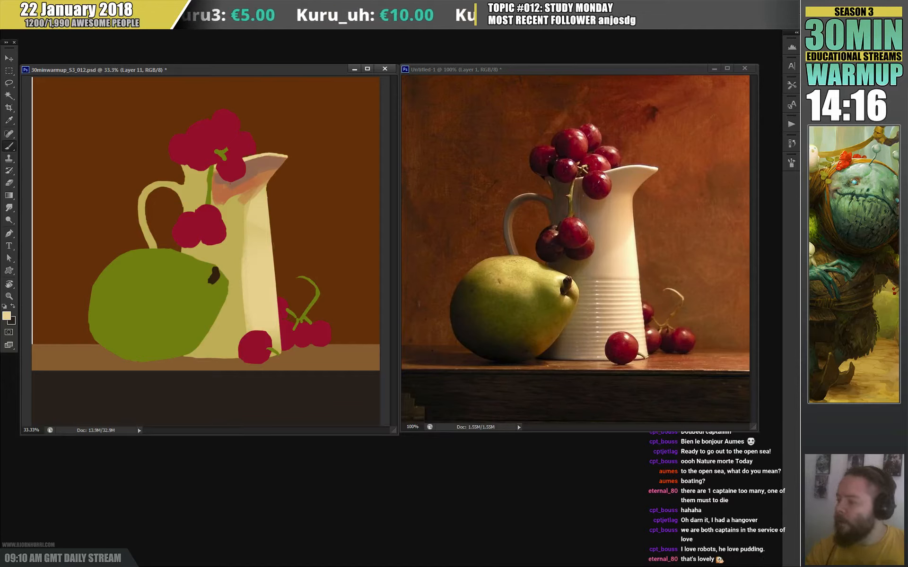
- Sample the muted brown inside the spout and paint it over the jug's handle and the shaded side of the neck
left_click(254, 163, "alt")
right_click(283, 165)
mouse_move(185, 167)
left_mouse_down()
mouse_move(187, 208)
mouse_move(199, 189)
mouse_move(150, 244)
left_mouse_up()
left_click_drag(143, 203, 154, 247)
left_click_drag(189, 173, 202, 208)
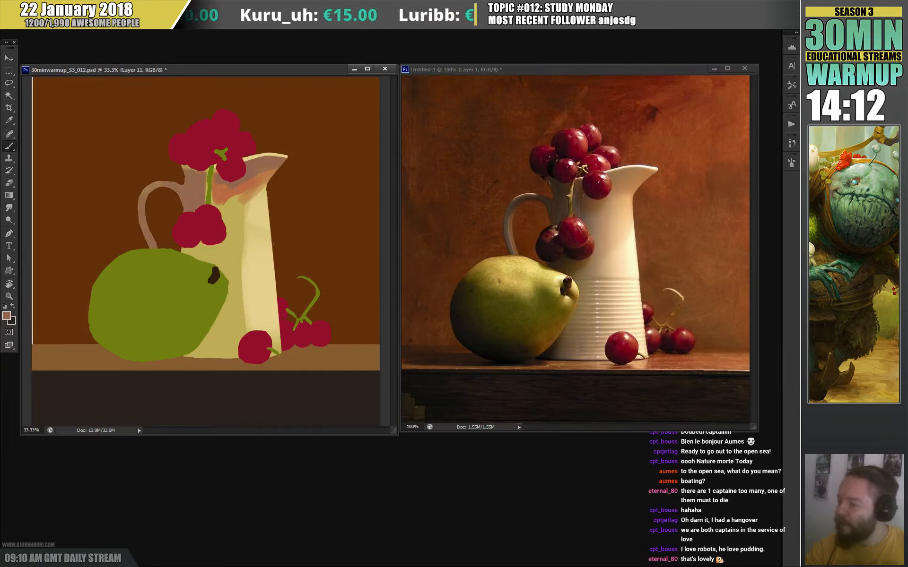
- Extend the brown shadow down the jug's shaded side from below the grapes to the base beside the pear
mouse_move(189, 245)
left_mouse_down()
mouse_move(201, 256)
mouse_move(206, 245)
left_mouse_up()
left_click_drag(231, 201, 218, 253)
left_click_drag(208, 248, 194, 258)
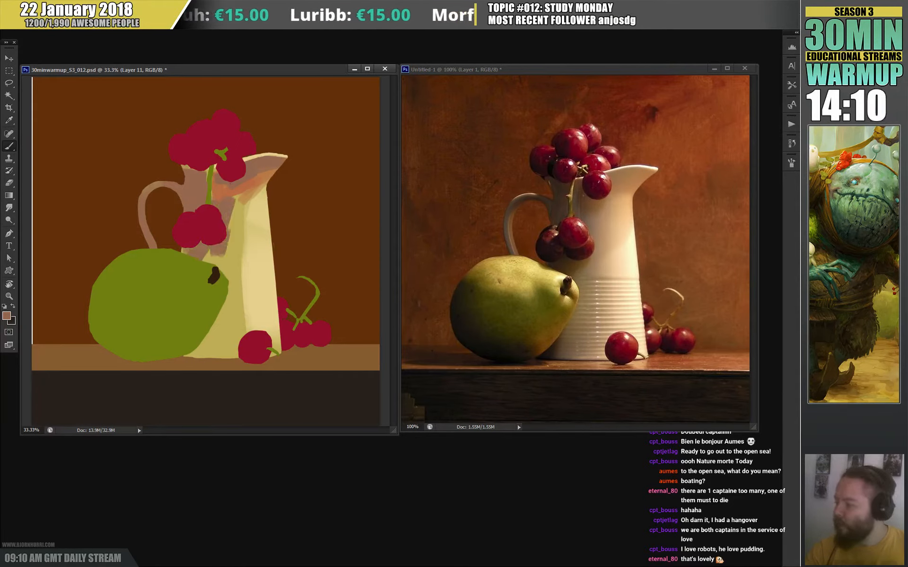
mouse_move(231, 206)
left_mouse_down()
mouse_move(221, 264)
mouse_move(229, 261)
left_mouse_up()
mouse_move(230, 260)
left_mouse_down()
mouse_move(208, 263)
mouse_move(223, 269)
mouse_move(215, 345)
left_mouse_up()
right_click(225, 263)
key("Return")
left_click_drag(234, 288, 229, 349)
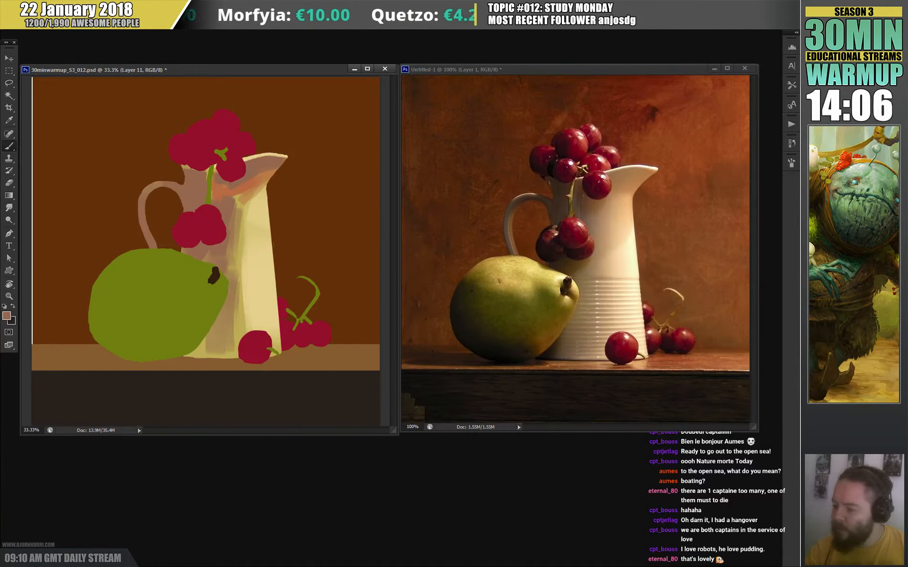
mouse_move(229, 309)
left_mouse_down()
mouse_move(185, 357)
mouse_move(194, 357)
left_mouse_up()
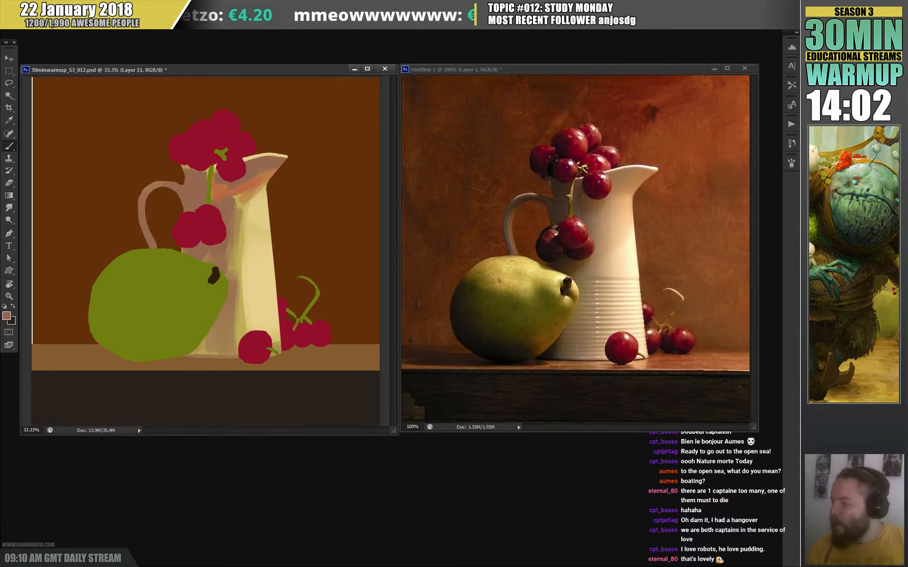
- Paint a faint horizontal brown band across the jug's lit side at stem height, comparing it with and without the stroke
left_click_drag(237, 278, 274, 277)
key("ctrl+z")
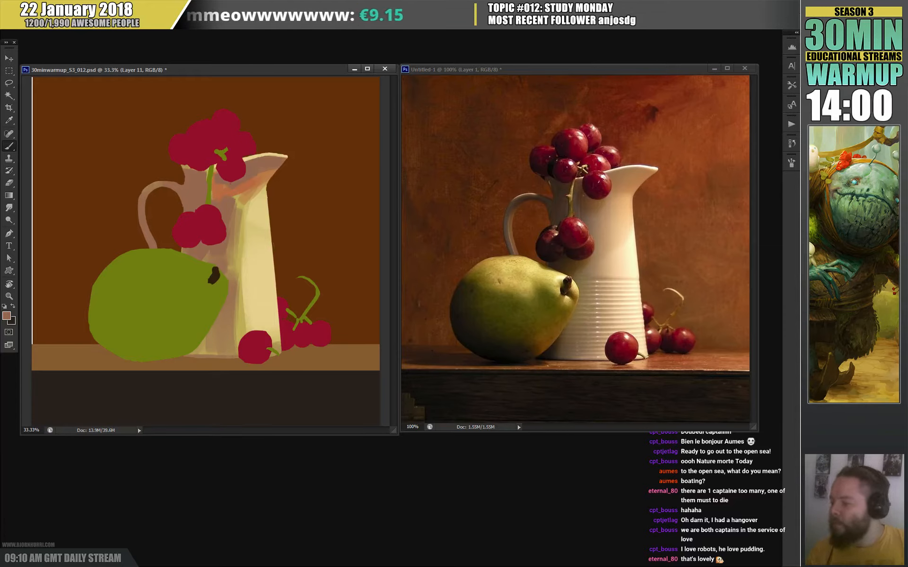
key("ctrl+z")
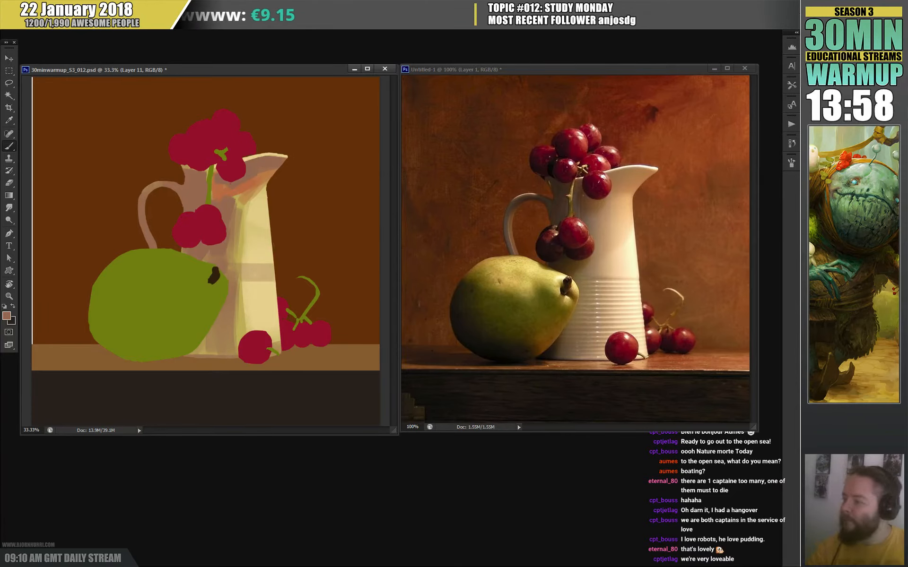
- Set the foreground colour to a dark greyish brown near 62534b and darken the jug's neck below the upper grapes
left_click(7, 315)
left_click_drag(161, 365, 158, 353)
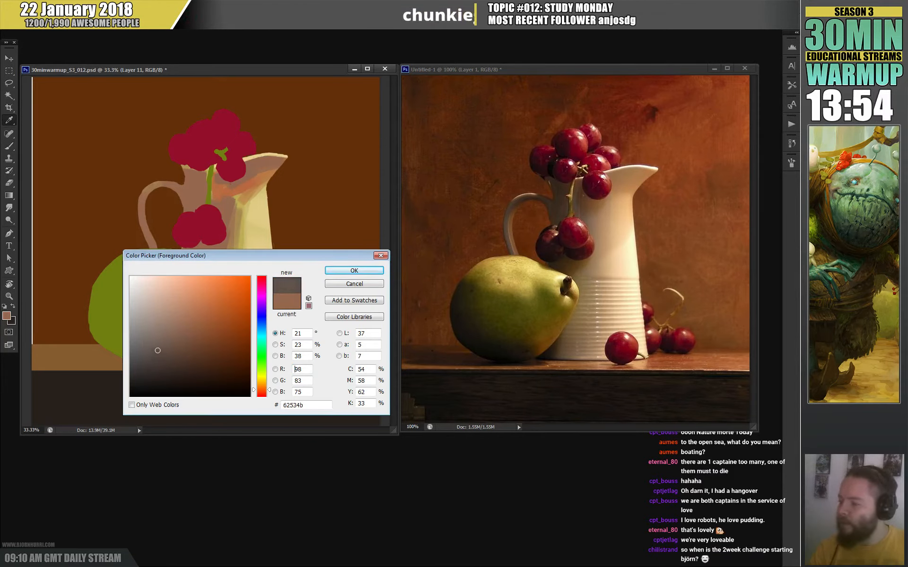
key("Return")
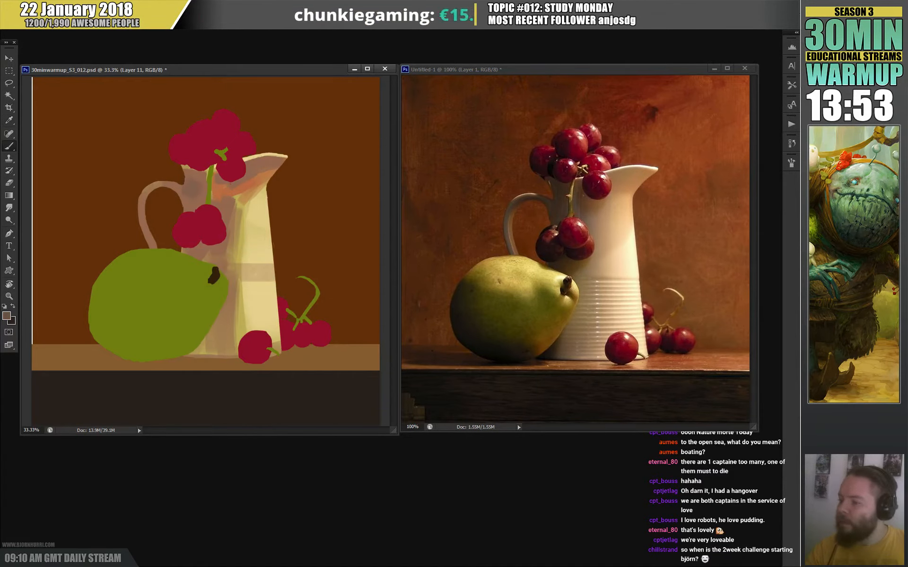
left_click_drag(188, 182, 198, 183)
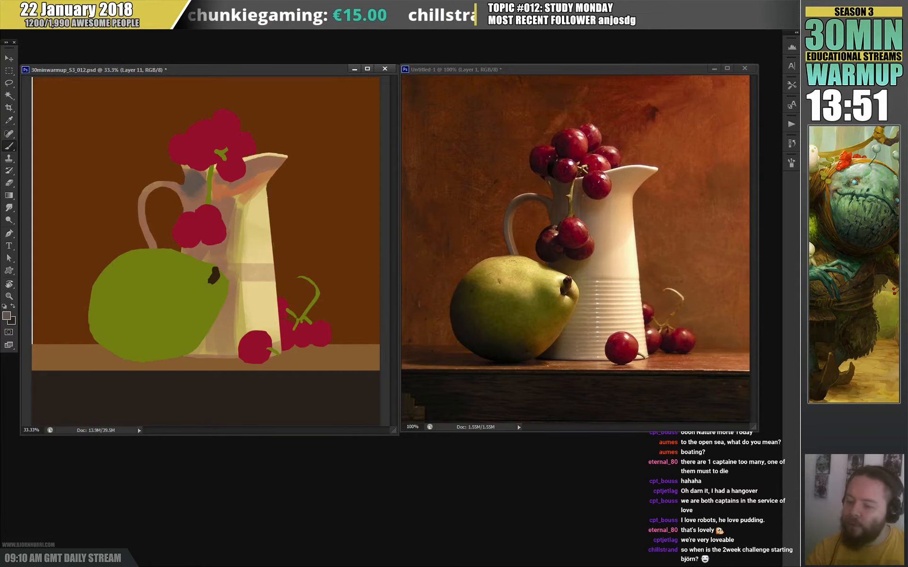
- Choose an even darker greyish brown and deepen the shadow down the shaded side of the jug's neck
left_click(6, 316)
left_click(160, 369)
left_click(354, 270)
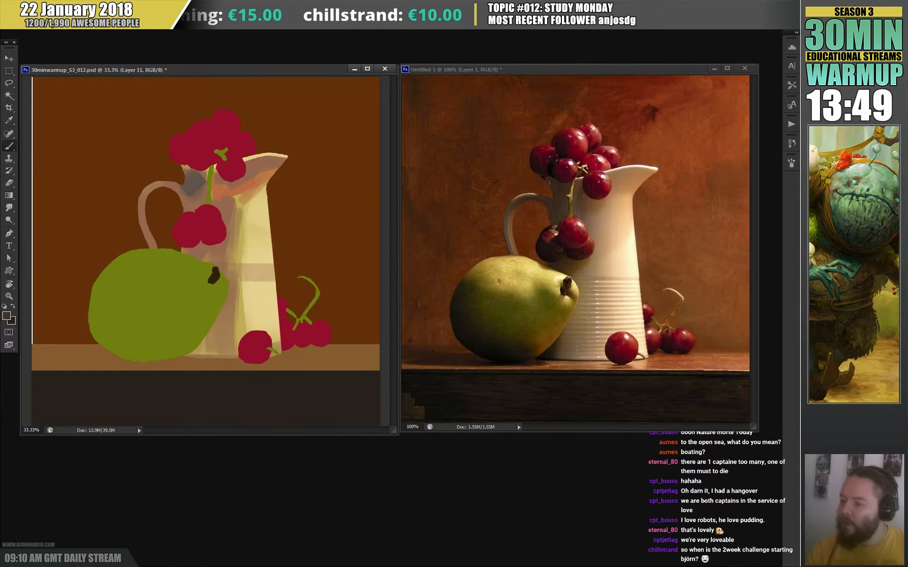
mouse_move(185, 174)
left_mouse_down()
mouse_move(218, 190)
mouse_move(220, 202)
mouse_move(189, 209)
mouse_move(200, 207)
left_mouse_up()
- Adjust the brush size and extend the dark shadow beneath the lower grapes, along the pear's edge and down the jug's handle
right_click(230, 191)
left_click(269, 213)
right_click(201, 189)
left_click(246, 211)
mouse_move(195, 246)
left_mouse_down()
mouse_move(193, 253)
mouse_move(218, 246)
mouse_move(213, 260)
left_mouse_up()
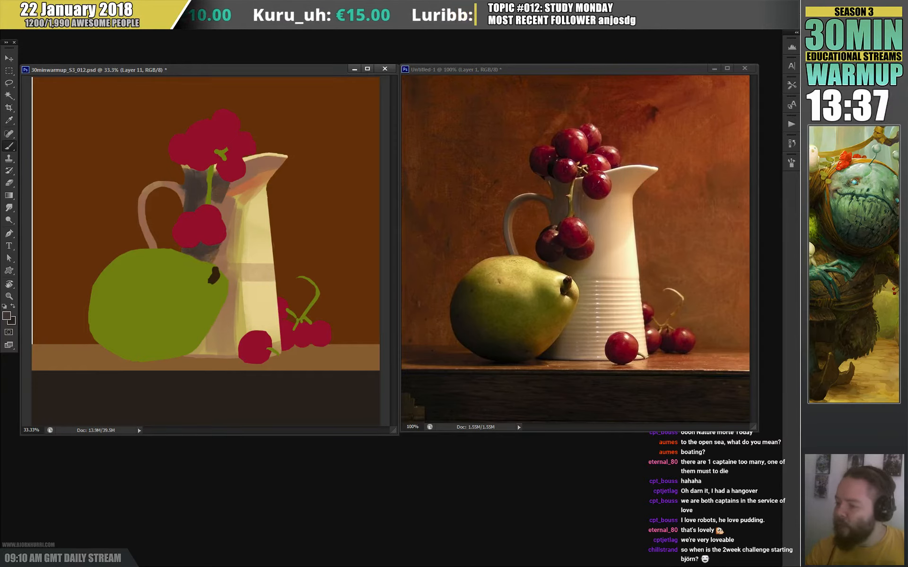
mouse_move(188, 356)
left_mouse_down()
mouse_move(218, 316)
mouse_move(223, 332)
left_mouse_up()
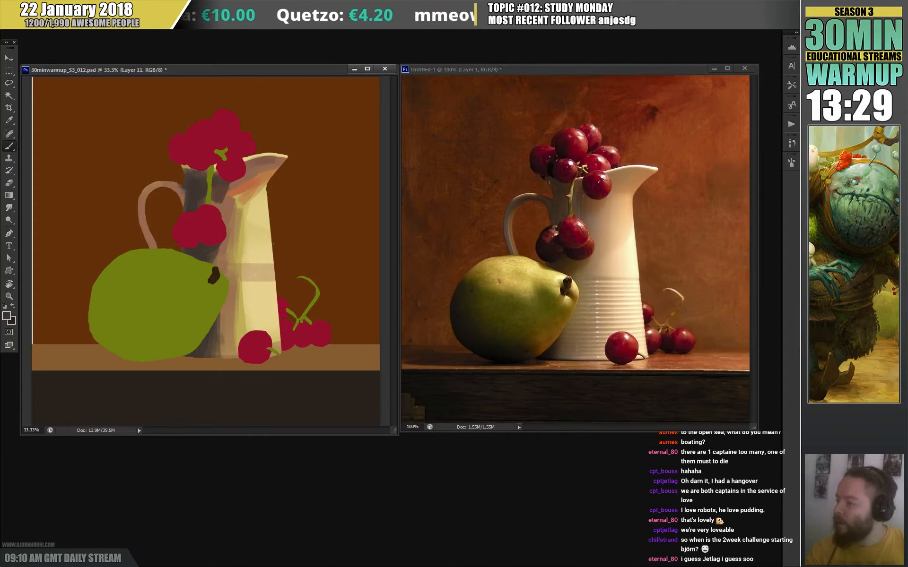
mouse_move(181, 199)
left_mouse_down()
mouse_move(168, 185)
mouse_move(143, 239)
mouse_move(151, 247)
left_mouse_up()
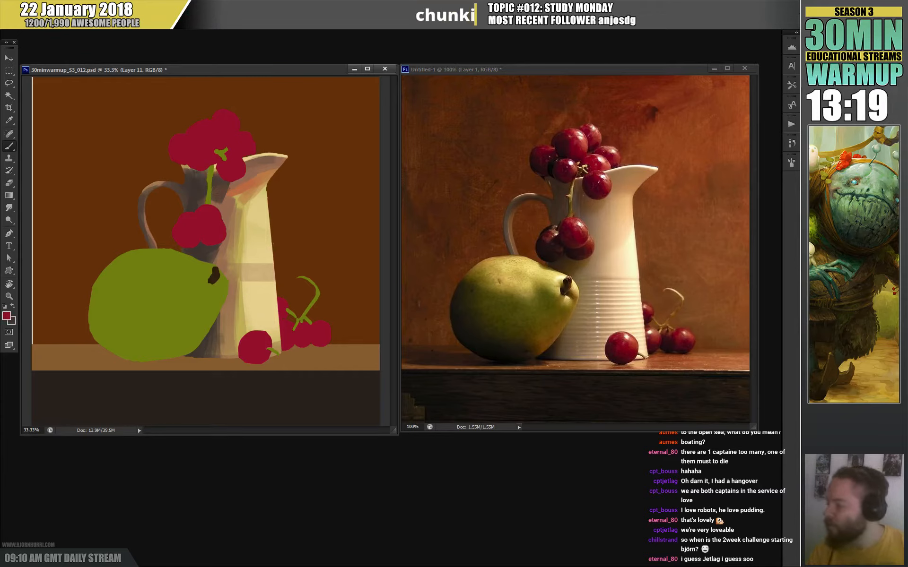
- Set the foreground colour to reddish brown 6d2c09, sample tones near the spout and blend warm midtones across the jug's upper body
key("n")
left_click_drag(261, 386, 261, 390)
left_click_drag(239, 327, 239, 344)
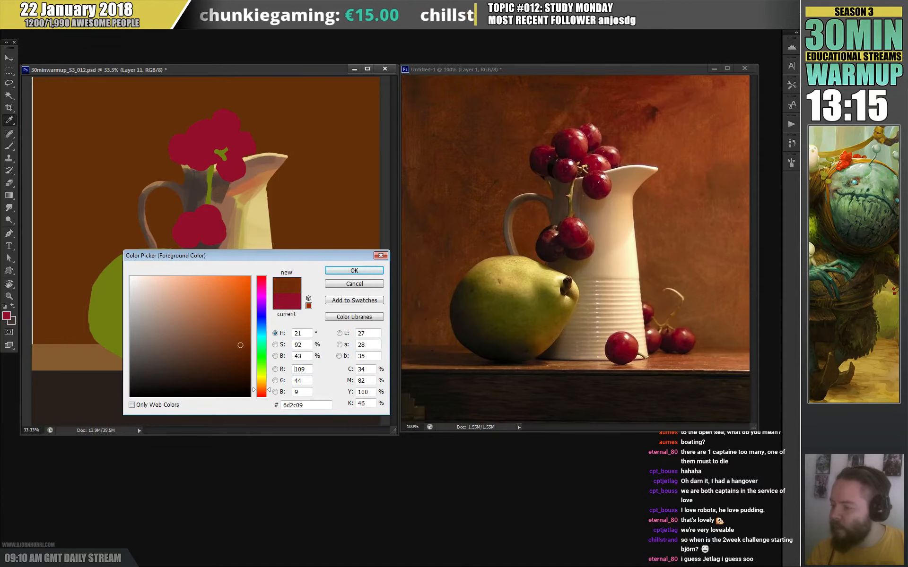
key("Return")
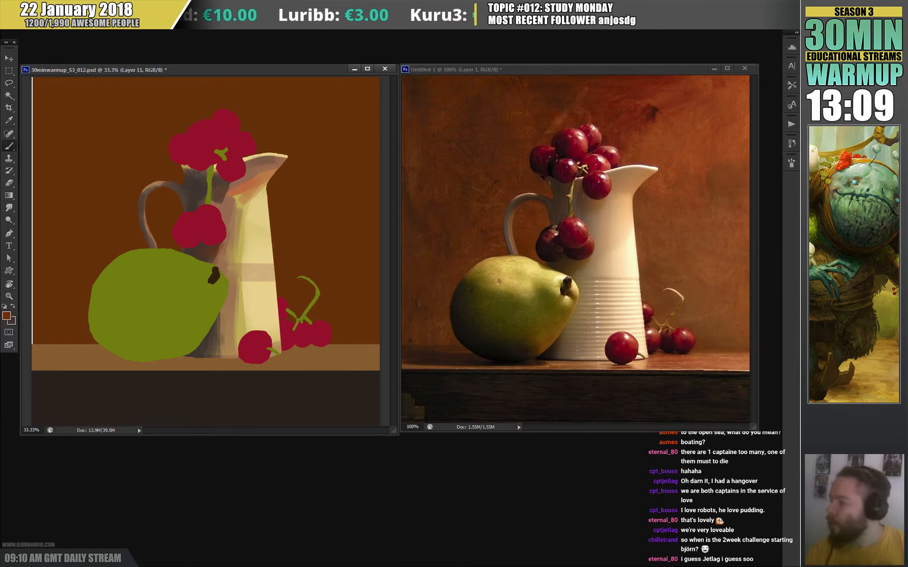
left_click(222, 189, "alt")
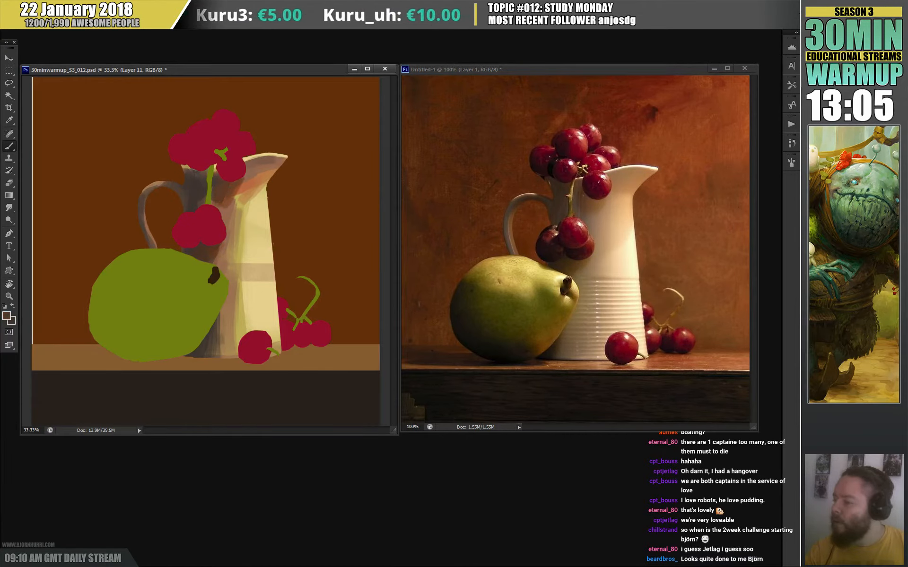
left_click(253, 188, "alt")
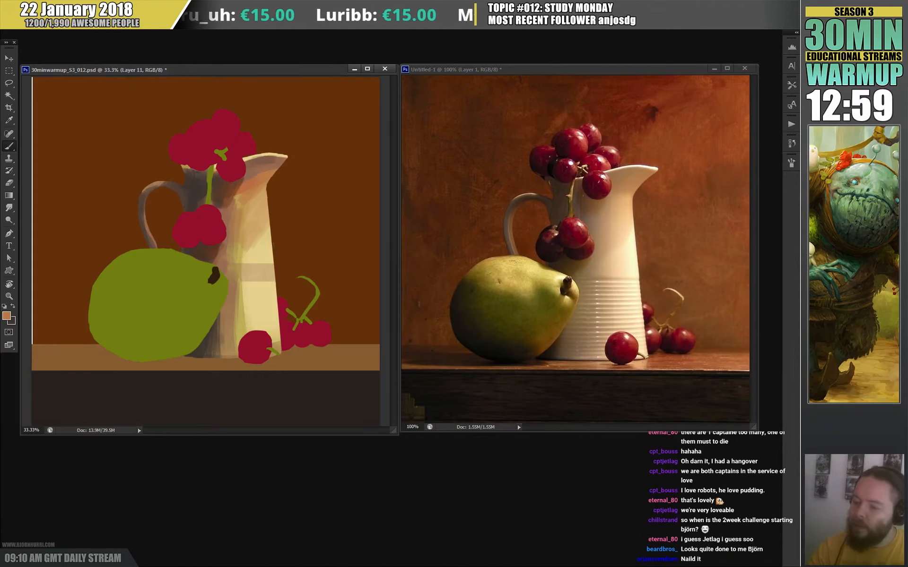
- Set the foreground colour to a very pale cream and paint bright highlights down the lit side of the jug's body
left_click(6, 316)
left_click_drag(176, 289, 157, 282)
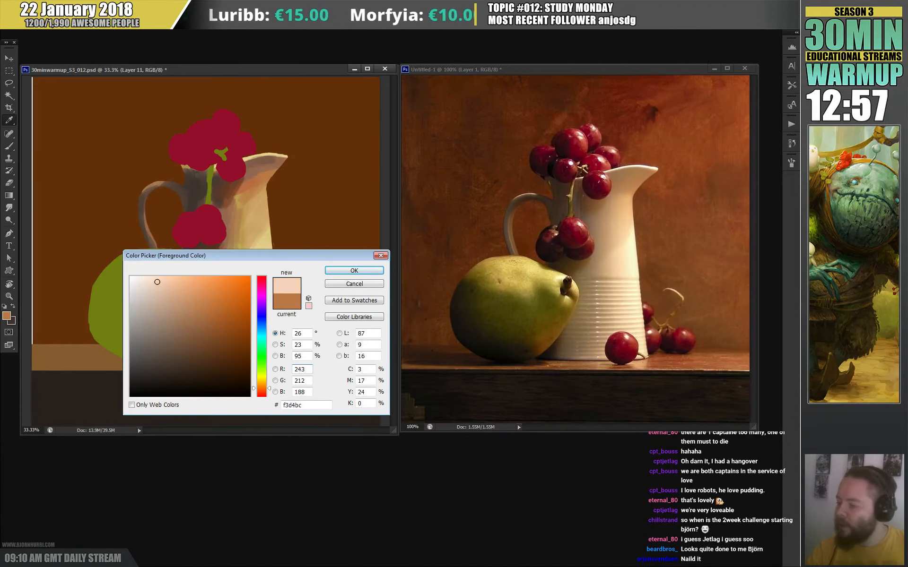
left_click(262, 382)
key("Return")
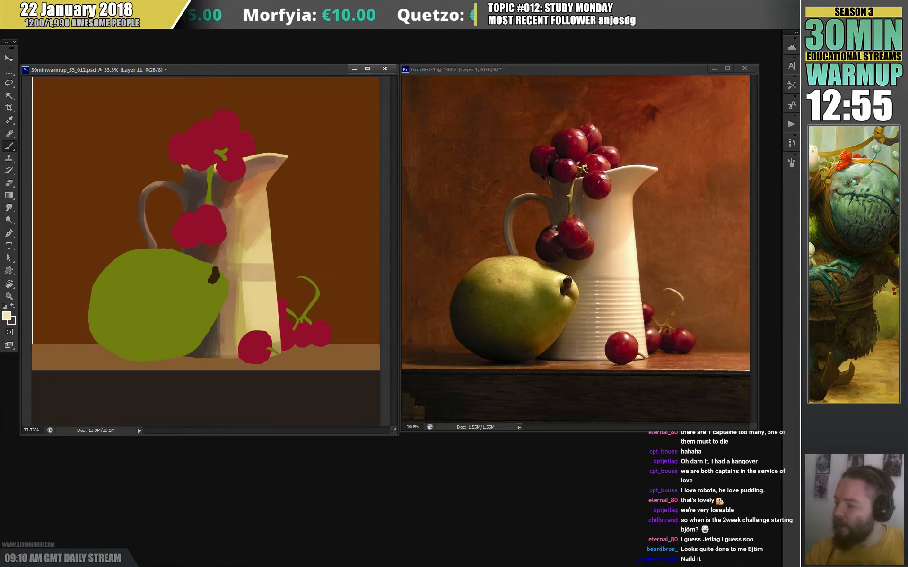
mouse_move(262, 248)
left_mouse_down()
mouse_move(266, 226)
mouse_move(260, 318)
left_mouse_up()
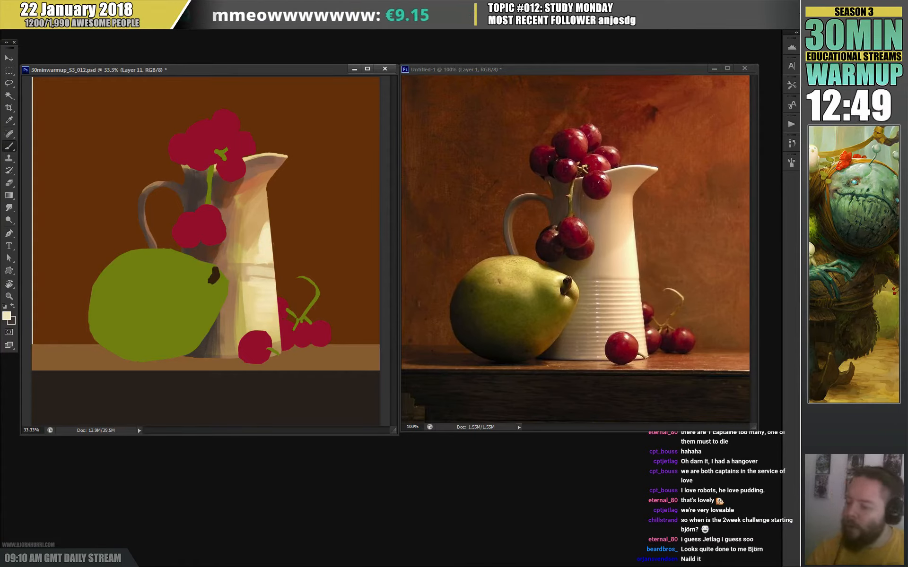
right_click(308, 287)
left_click(240, 270)
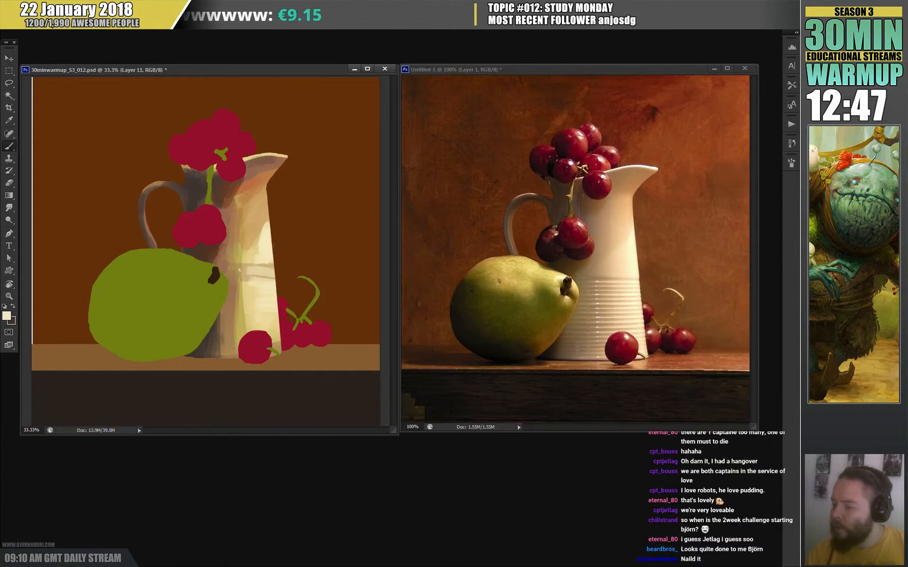
- Dab pale highlights down the jug's lower ribs and add a stroke of sampled warm tone on the jug's neck
left_click_drag(239, 276, 239, 289)
left_click(240, 311)
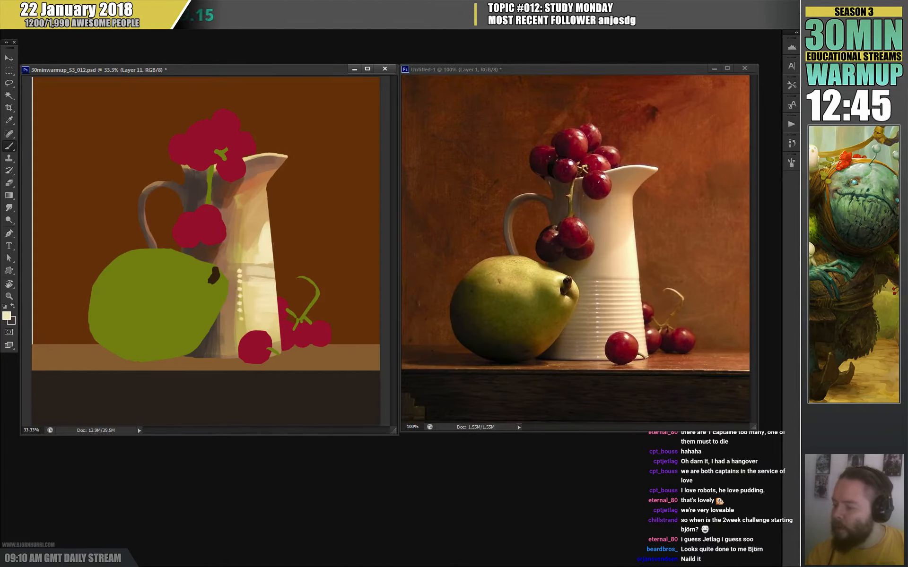
right_click(277, 324)
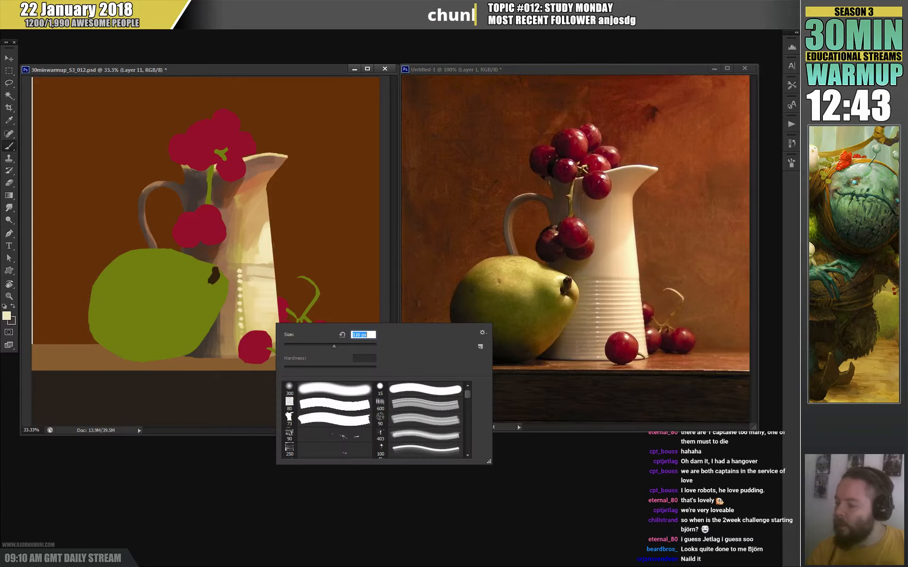
left_click(203, 345, "alt")
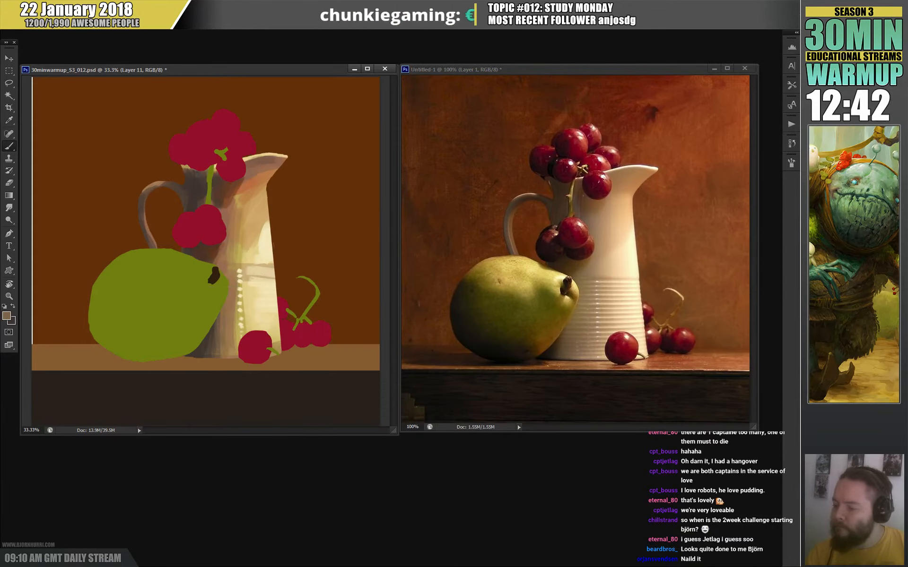
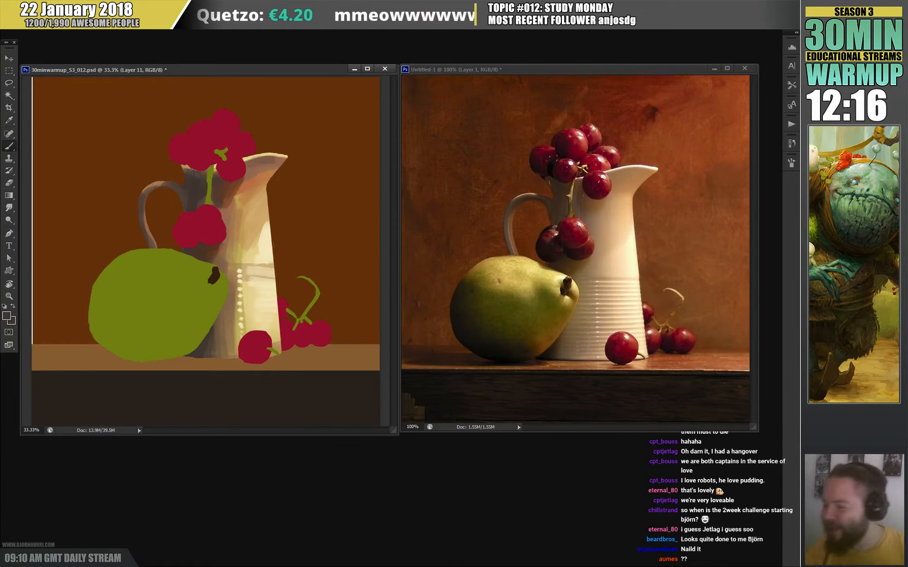
left_click(251, 186, "alt")
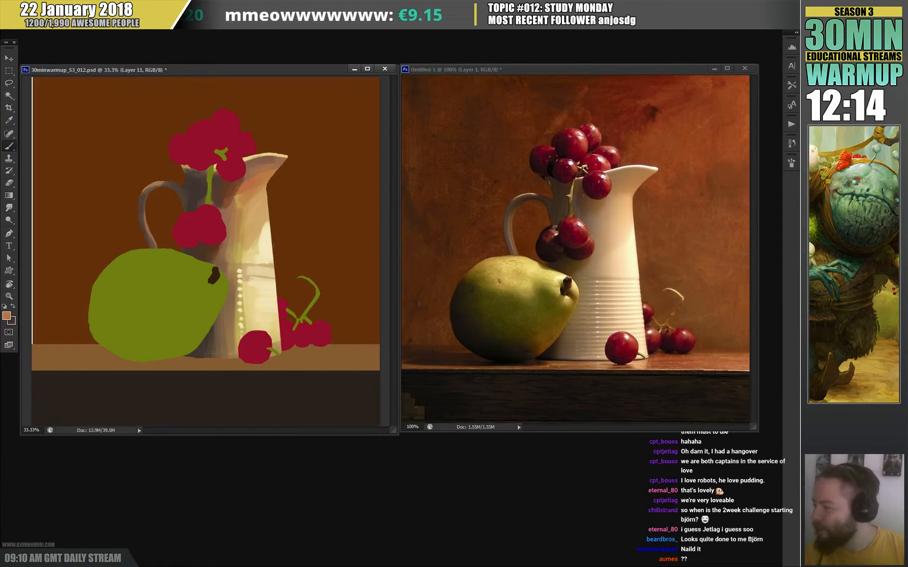
left_click_drag(220, 183, 219, 202)
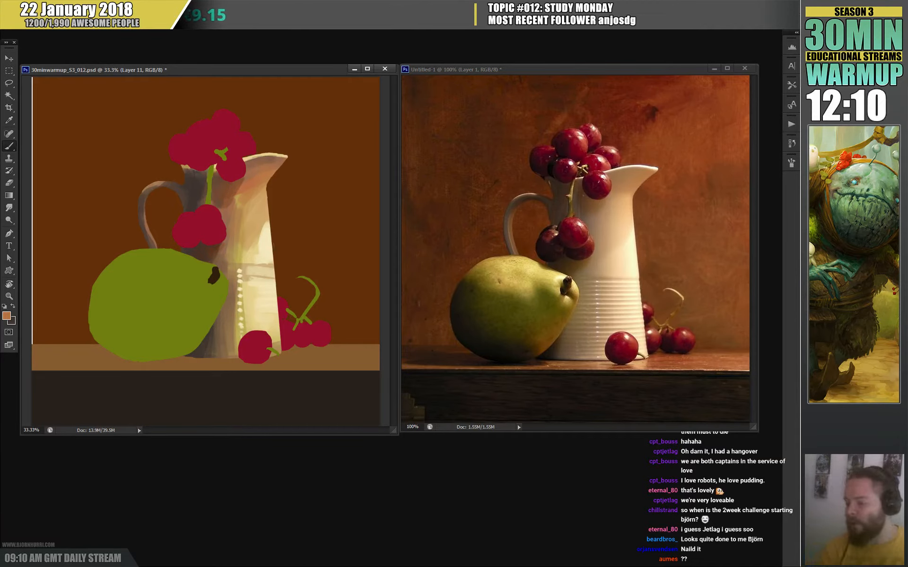
- Create a new layer above Layer 1 for shading the pear and return to the Brush tool
key("v")
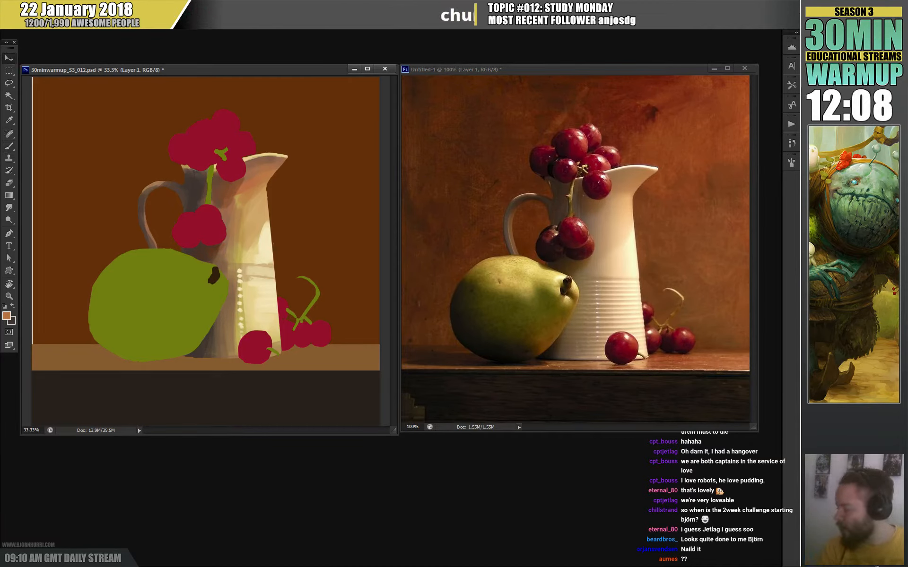
key("ctrl+shift+alt+n")
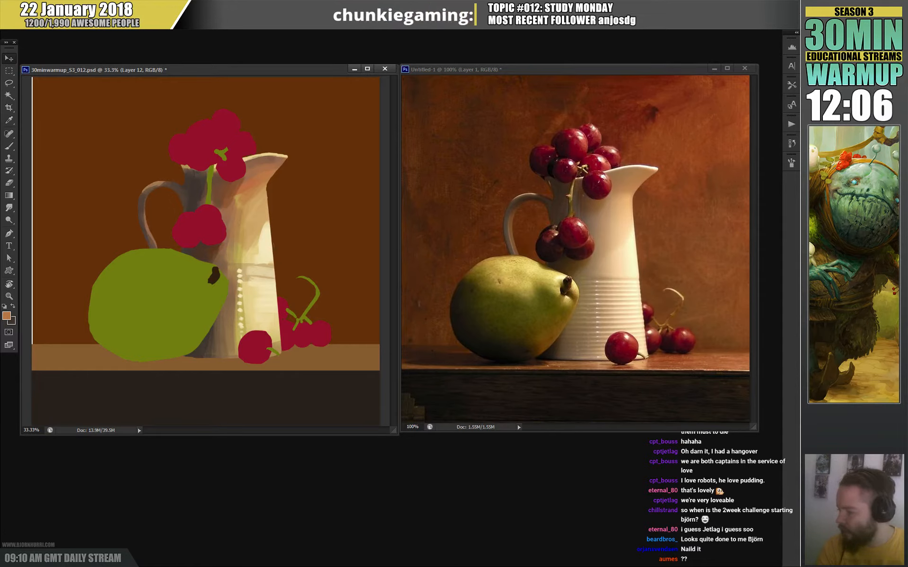
key("b")
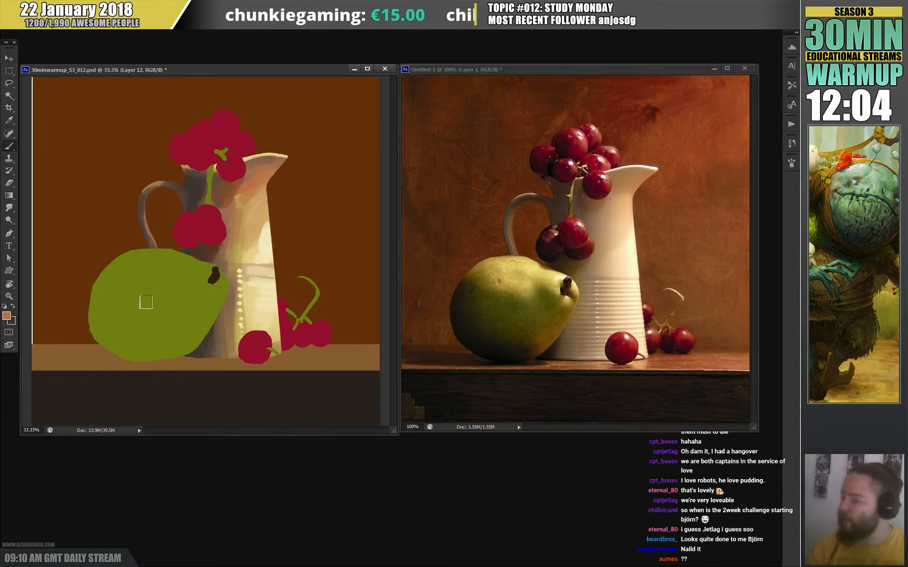
- Paint the pear's shadow side with broad strokes in dark desaturated green (#2e3730)
left_click(7, 319)
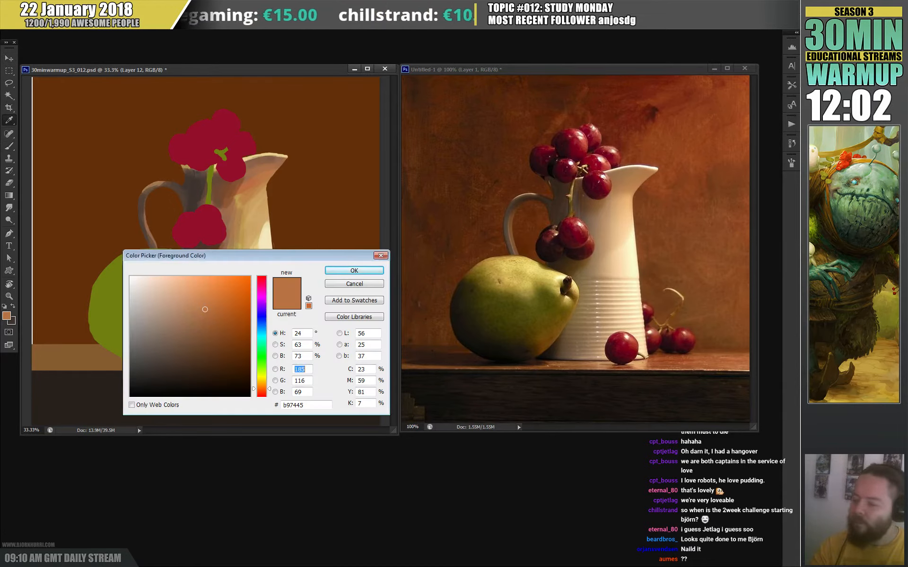
left_click(262, 354)
left_click_drag(261, 354, 261, 347)
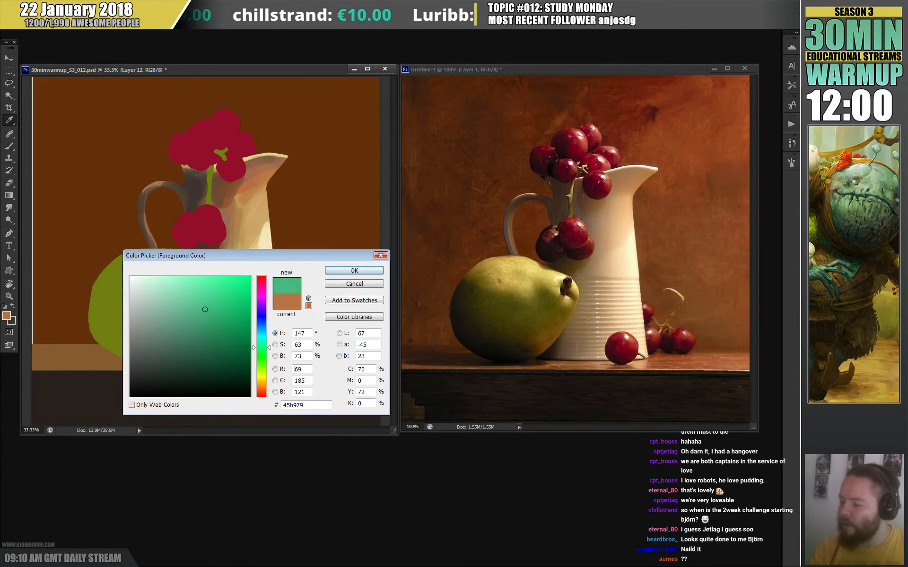
left_click_drag(205, 309, 152, 372)
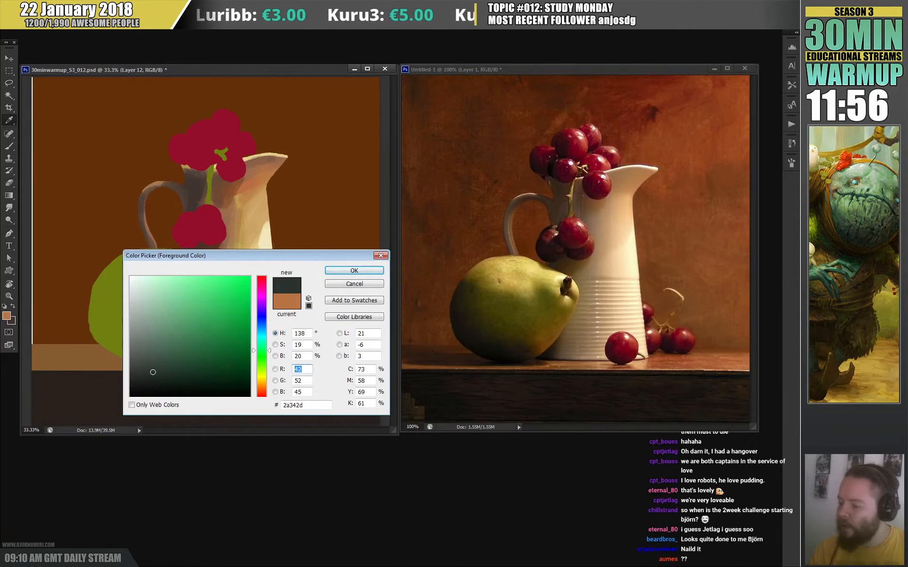
left_click_drag(262, 351, 261, 353)
left_click_drag(153, 372, 149, 371)
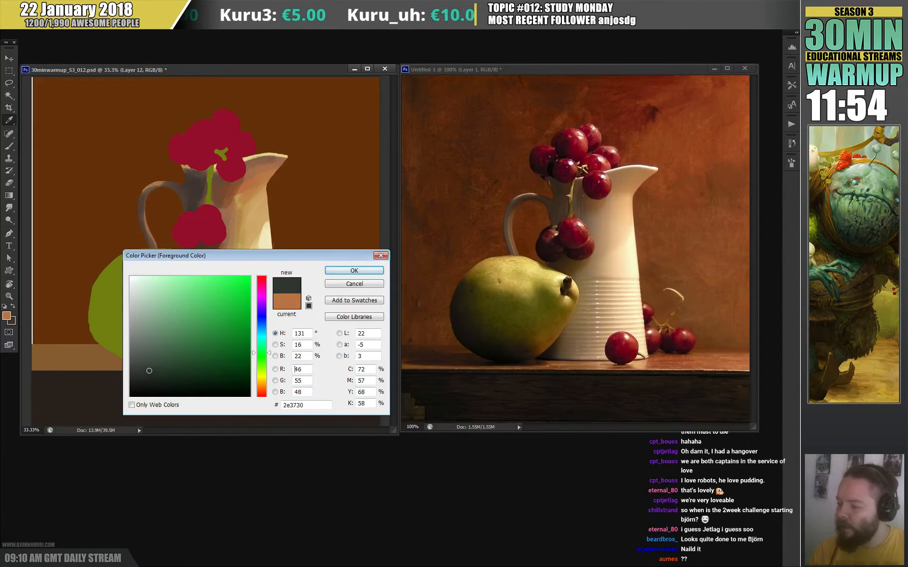
left_click(354, 271)
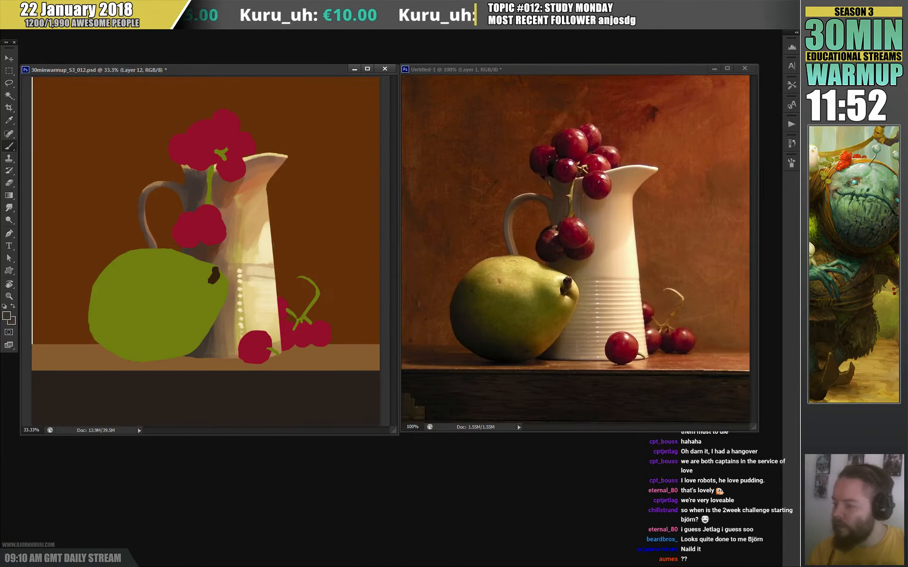
key("b")
mouse_move(107, 271)
left_mouse_down()
mouse_move(97, 346)
mouse_move(146, 355)
mouse_move(159, 314)
mouse_move(185, 346)
mouse_move(166, 326)
mouse_move(191, 331)
left_mouse_up()
- Paint the warm reflected light along the pear's lower edge beside the jug in ochre brown (#9c722a)
key("n")
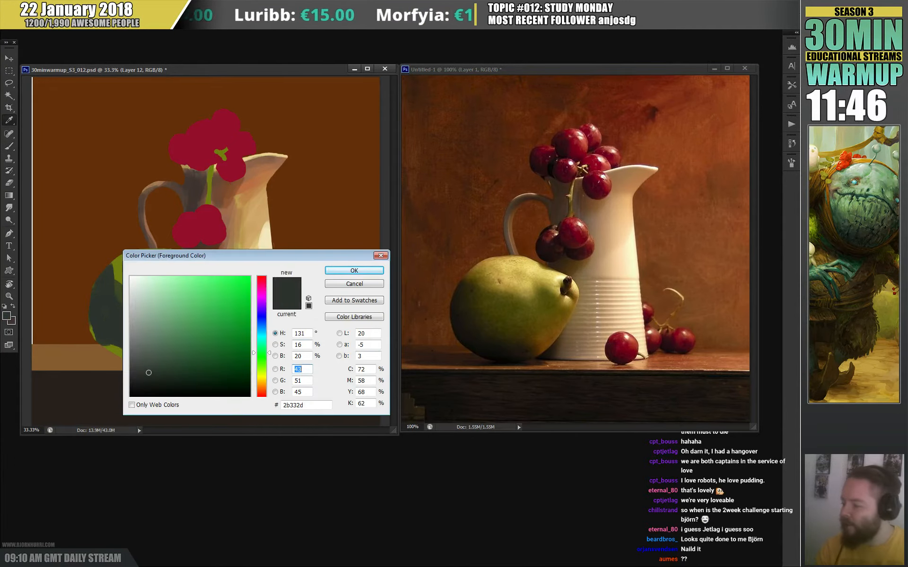
left_click(262, 388)
mouse_move(208, 345)
left_mouse_down()
mouse_move(225, 318)
mouse_move(181, 327)
mouse_move(193, 336)
mouse_move(200, 322)
mouse_move(216, 325)
left_mouse_up()
left_click(261, 384)
left_click(261, 384)
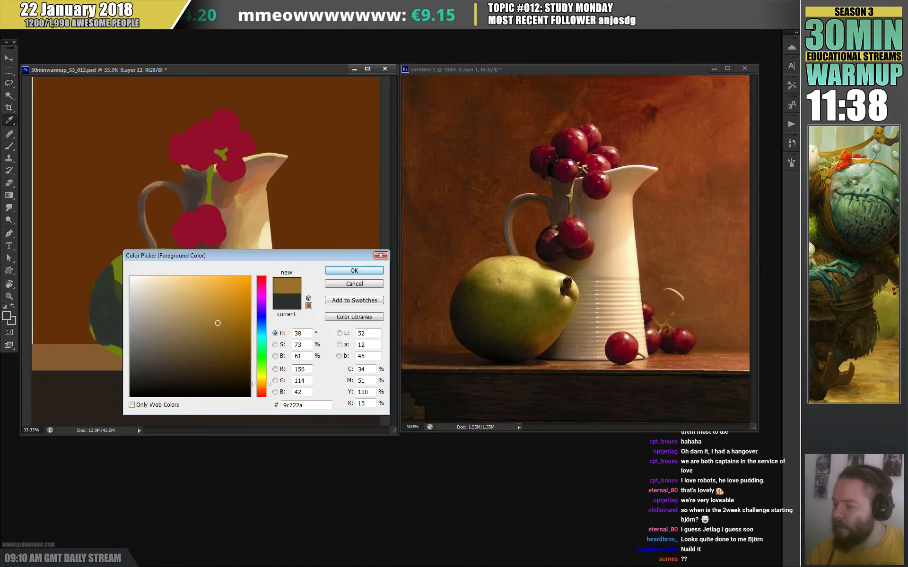
left_click(354, 270)
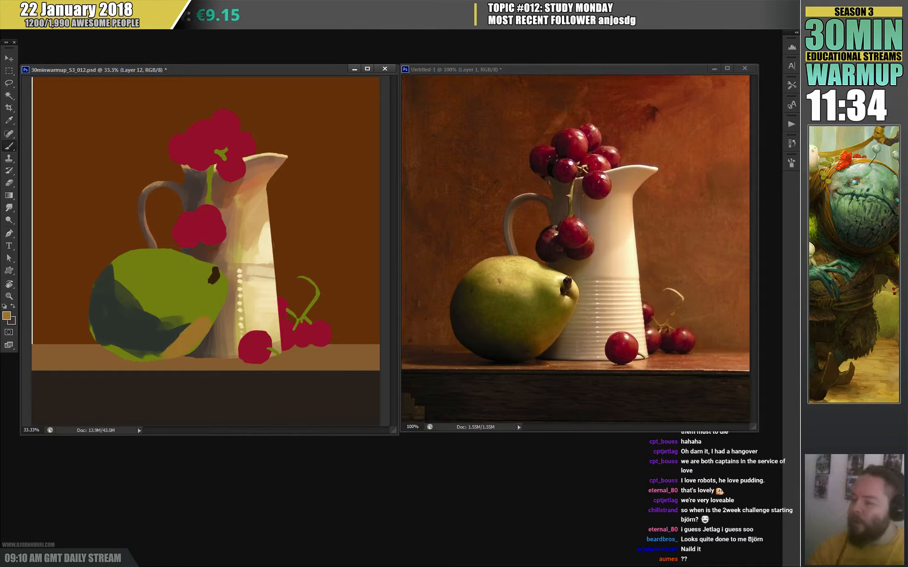
- Darken the pear's underside along the table with a near-black brown (#252320)
key("n")
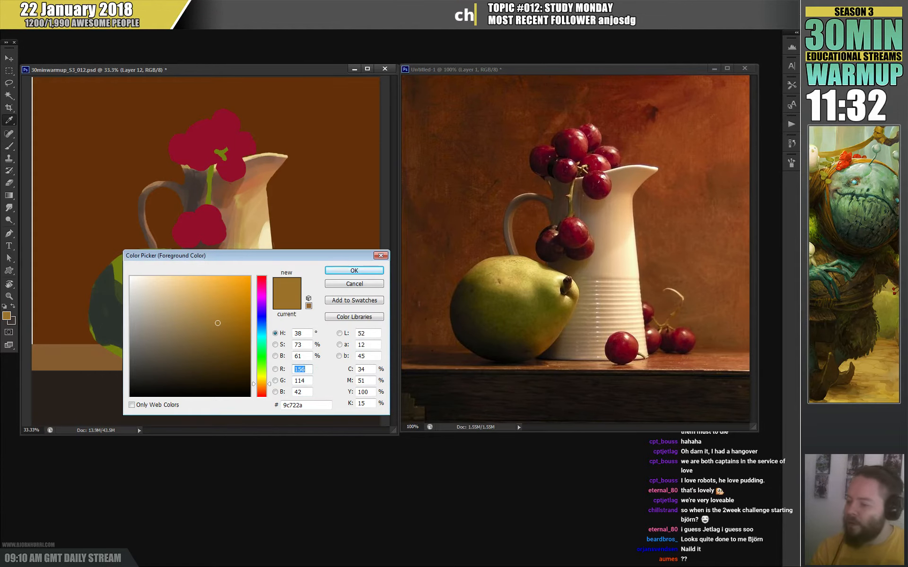
left_click(144, 379)
key("Return")
key("b")
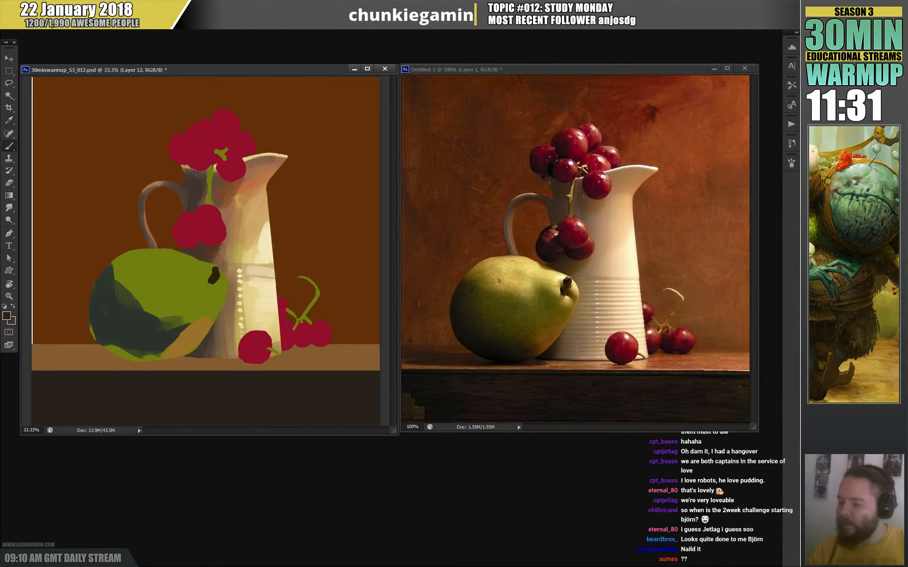
mouse_move(105, 348)
left_mouse_down()
mouse_move(133, 359)
mouse_move(168, 354)
left_mouse_up()
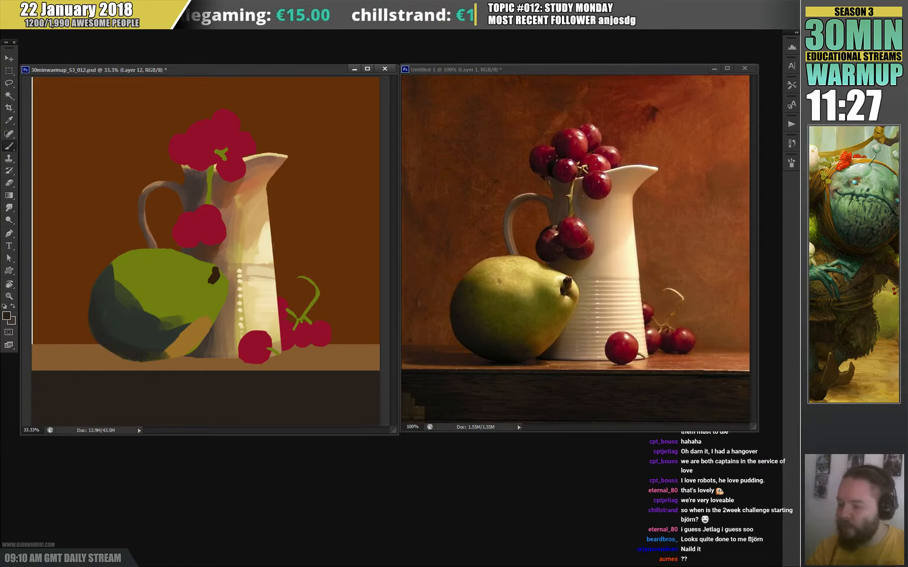
- Paint pale yellow (#d9c567) light patches along the pear's top and around its stem
key("n")
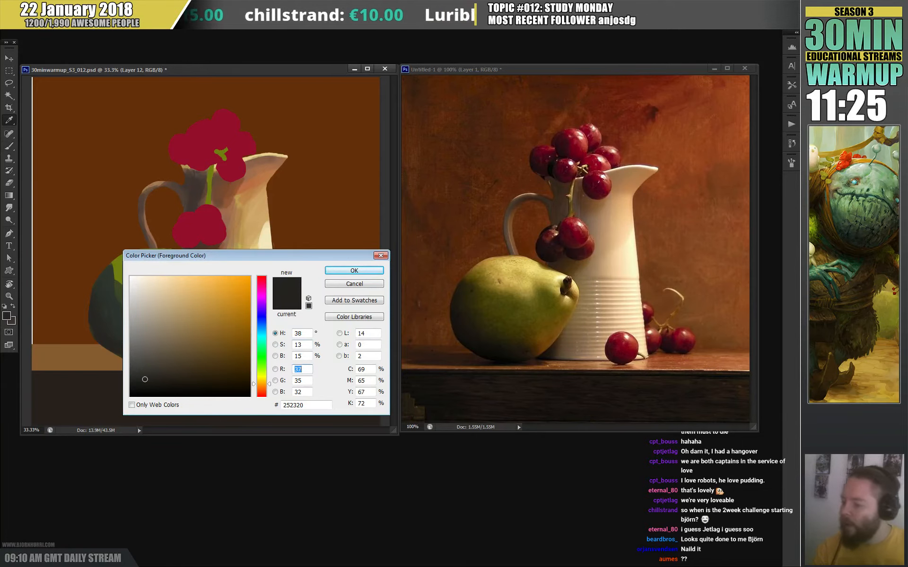
left_click_drag(261, 381, 261, 372)
left_click_drag(225, 313, 194, 299)
left_click_drag(262, 373, 261, 377)
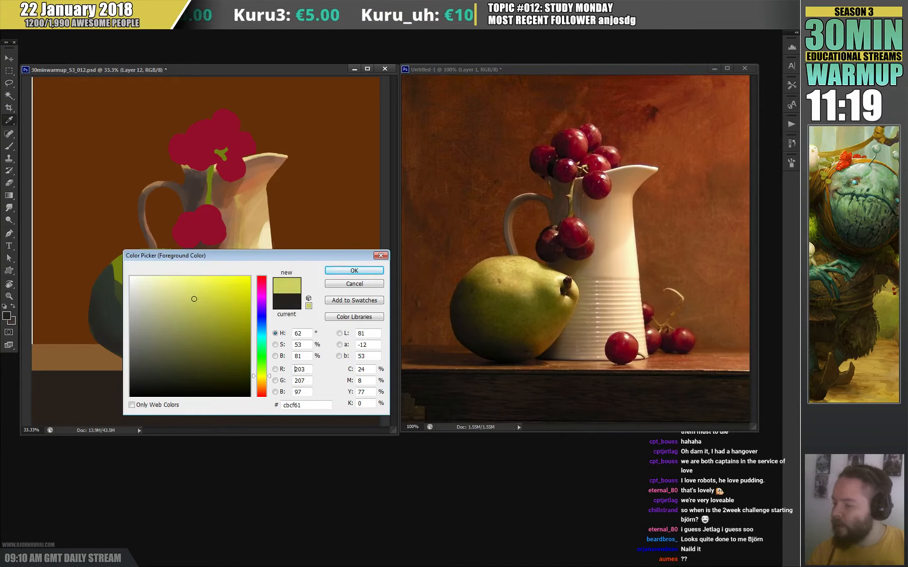
left_click_drag(194, 298, 188, 294)
left_click(262, 378)
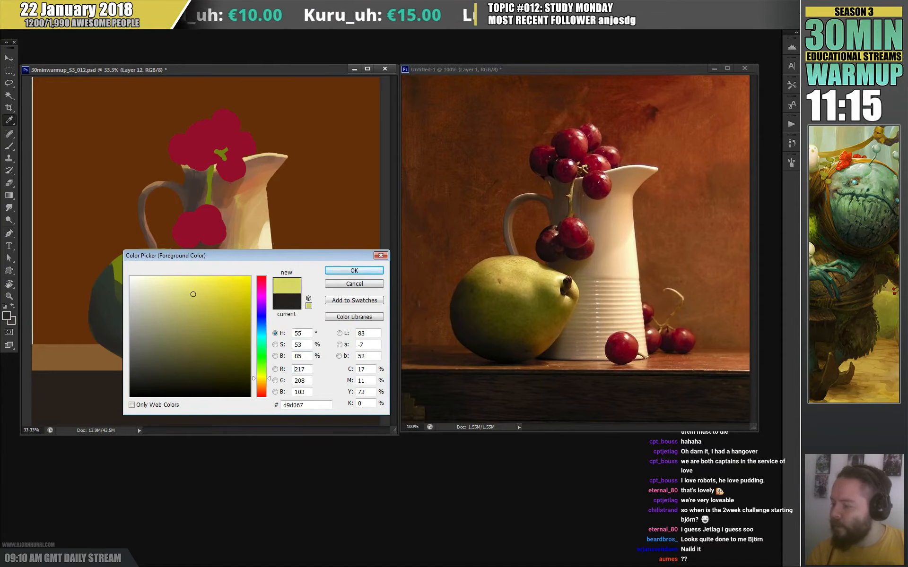
left_click_drag(261, 378, 262, 381)
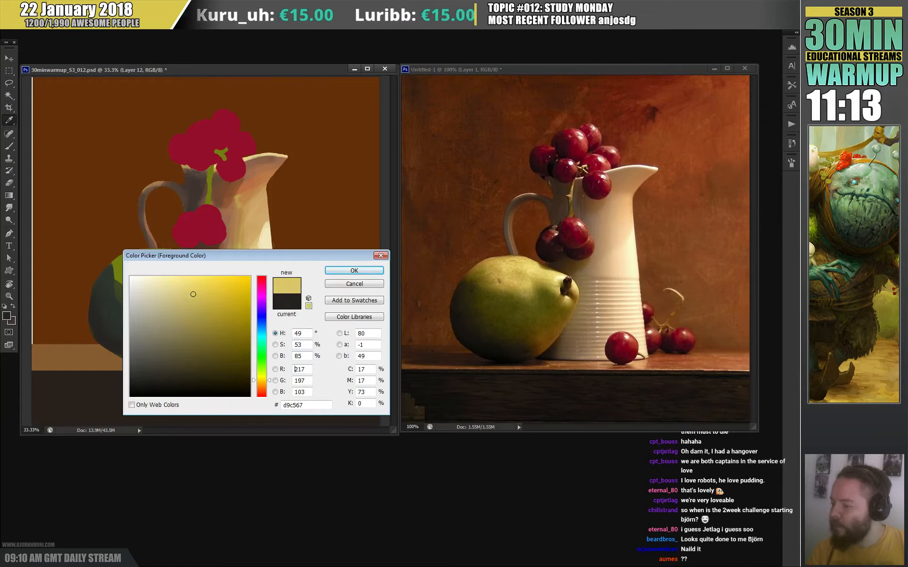
key("Return")
mouse_move(157, 259)
left_mouse_down()
mouse_move(195, 274)
mouse_move(211, 268)
left_mouse_up()
left_click_drag(194, 276, 205, 291)
mouse_move(219, 271)
left_mouse_down()
mouse_move(224, 289)
mouse_move(212, 304)
left_mouse_up()
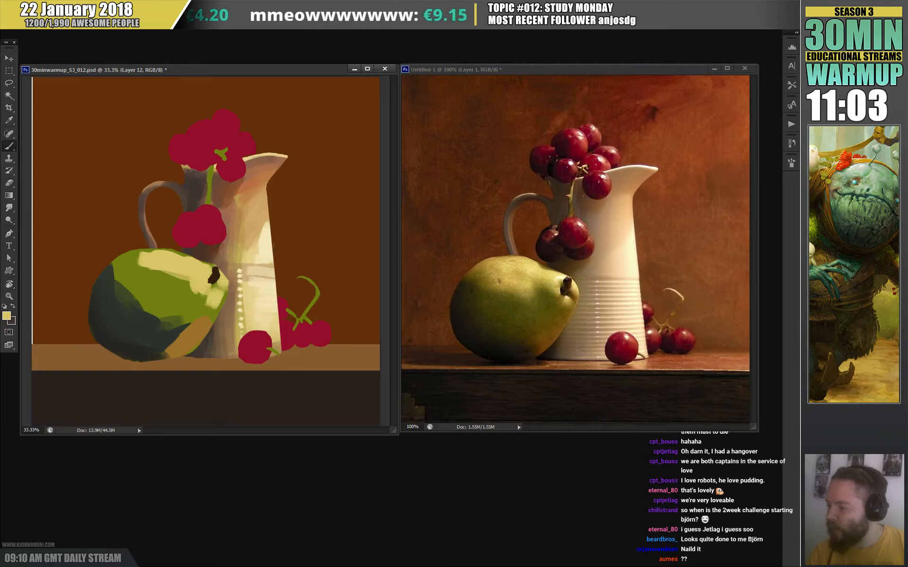
- Extend the pale yellow light across the pear's upper body towards its shadow side
left_click_drag(139, 274, 183, 290)
left_click_drag(130, 265, 168, 295)
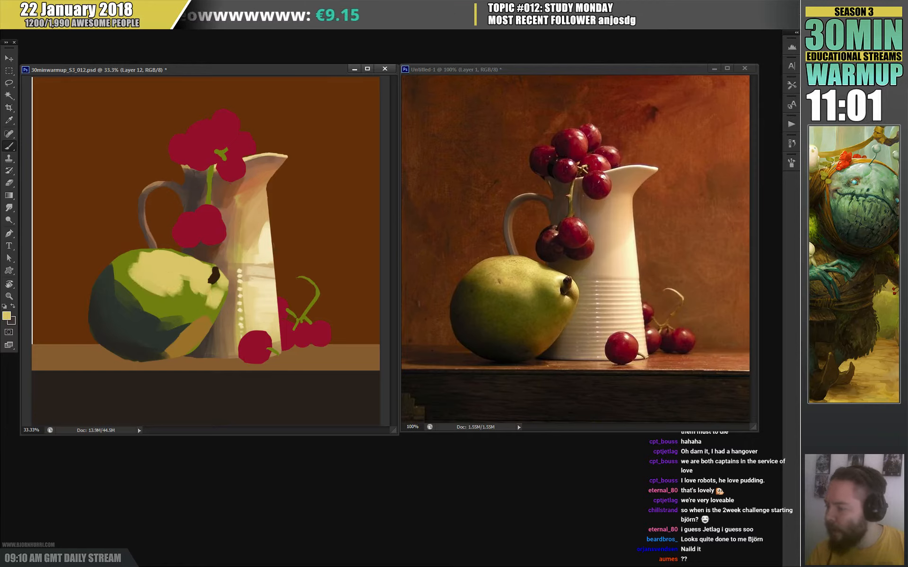
left_click_drag(136, 255, 127, 267)
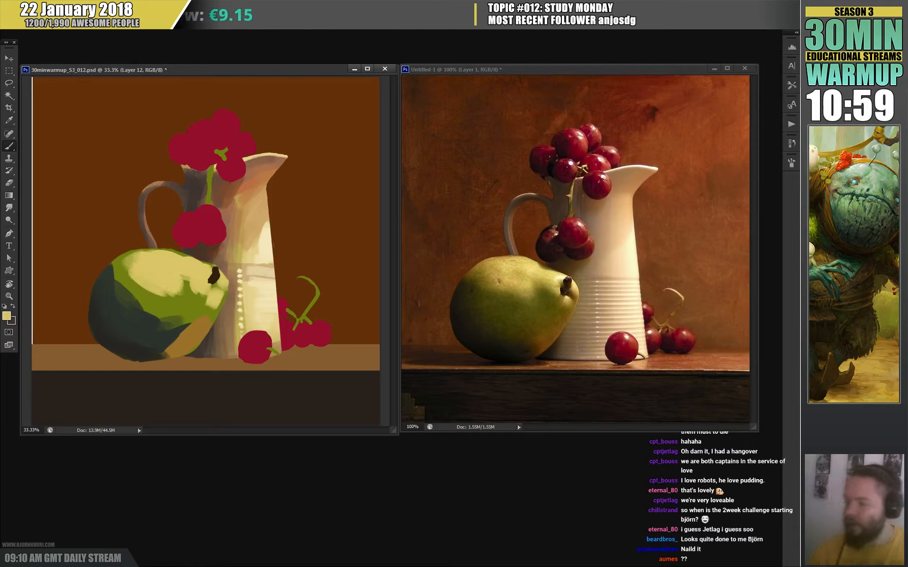
- Add saturated yellow-green (#ced437) accents to the pear beside its stem and reduce the brush size
key("n")
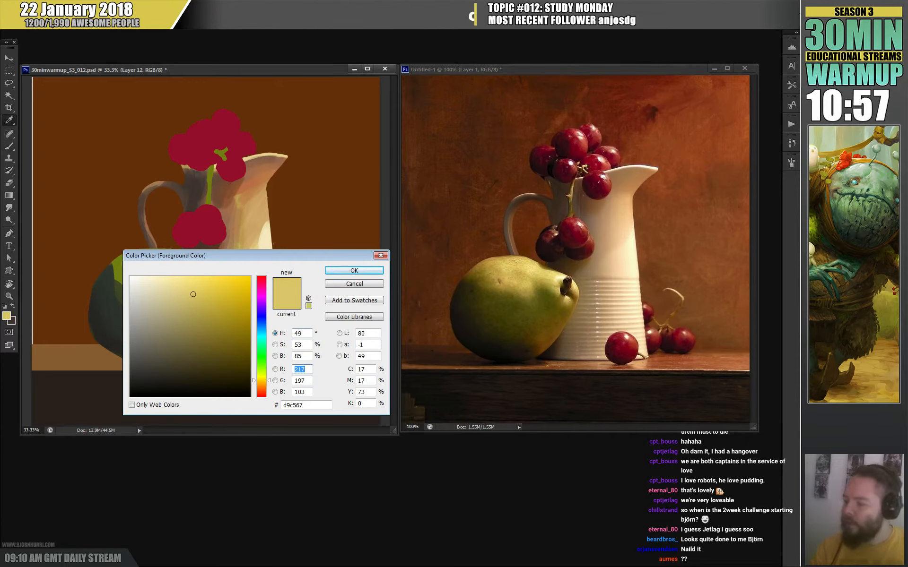
left_click(222, 294)
left_click(219, 297)
left_click(261, 377)
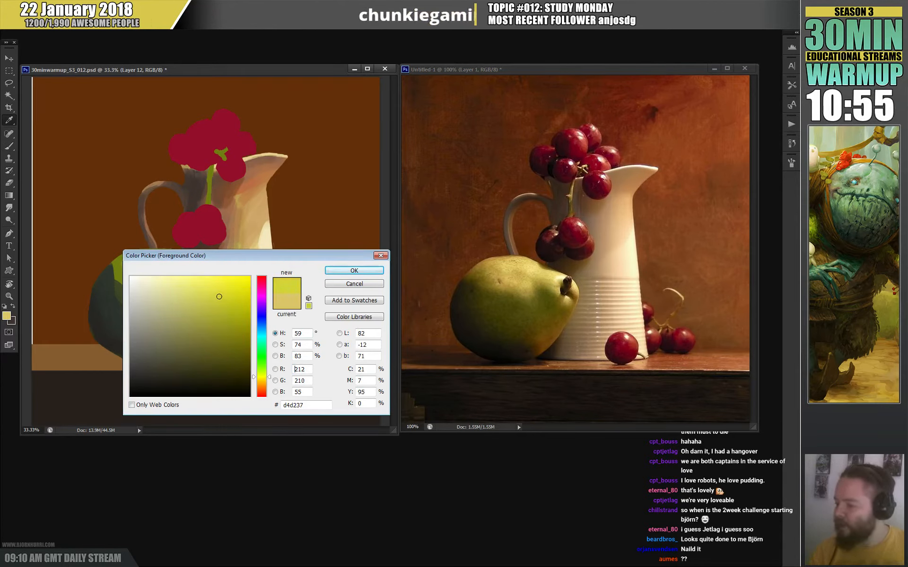
left_click_drag(261, 377, 261, 376)
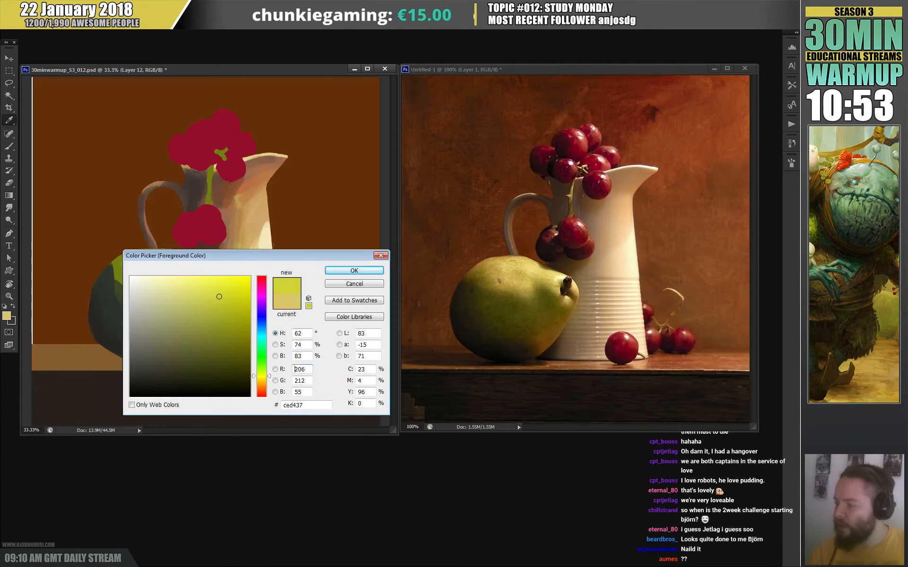
key("Return")
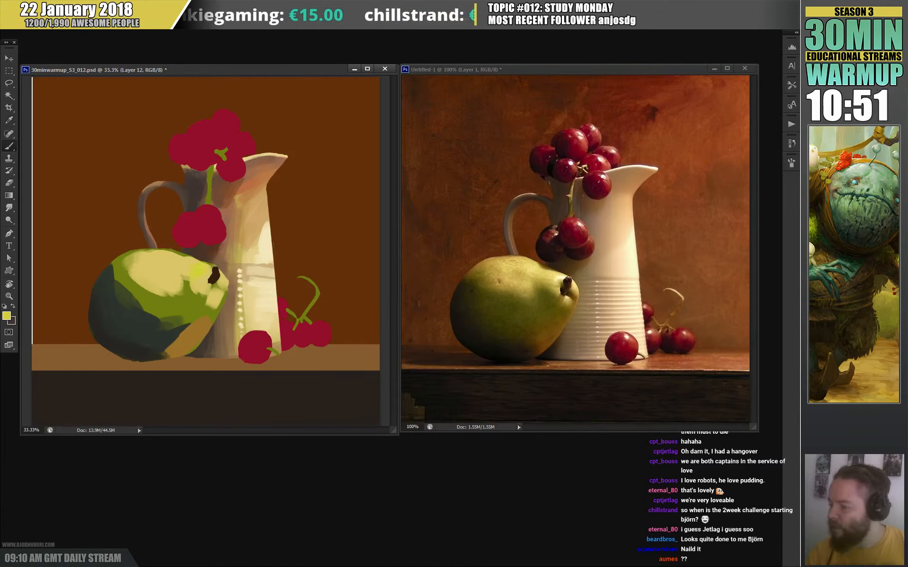
right_click(222, 288)
left_click_drag(282, 310, 262, 310)
key("Return")
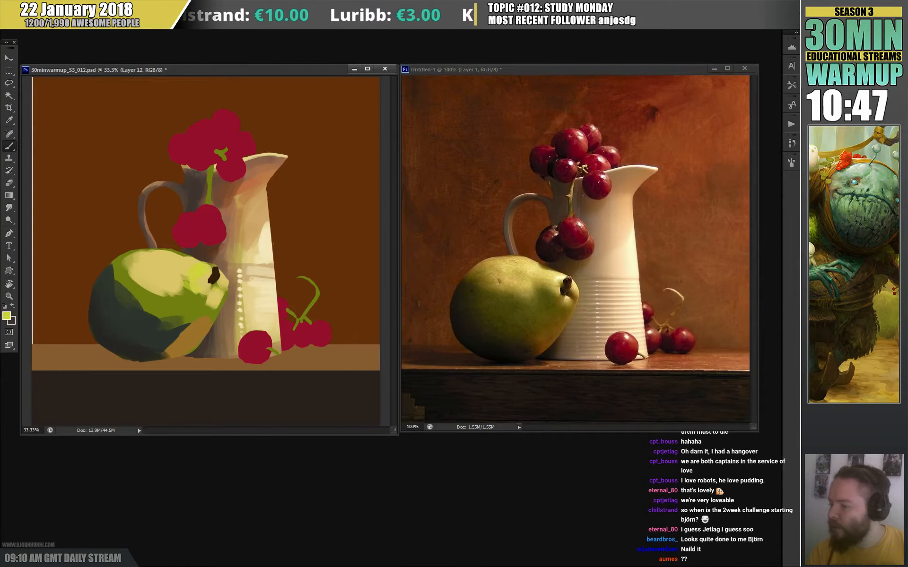
- Sample the pear's olive green, adjust the brush size and blend the light patch into the green on its upper body
left_click(124, 269, "alt")
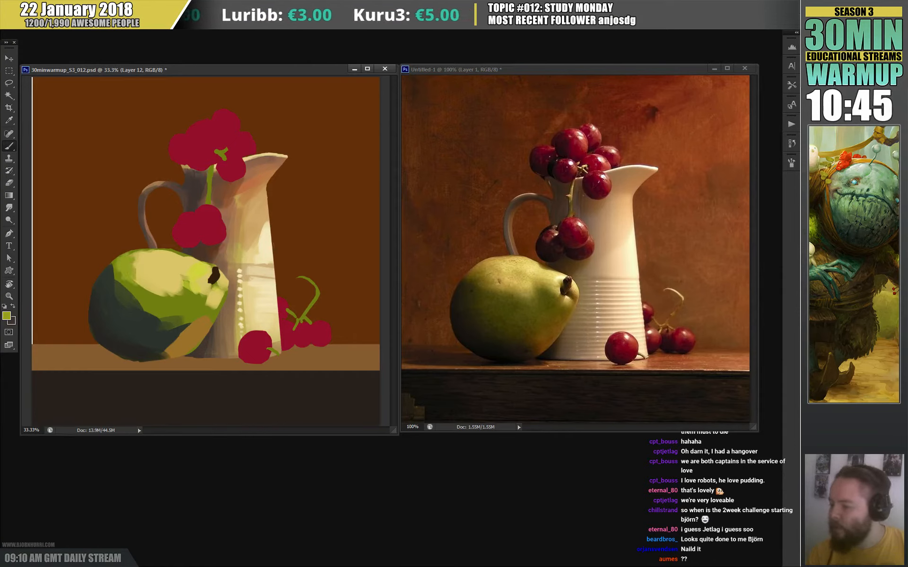
right_click(186, 260)
left_click(273, 272)
key("Return")
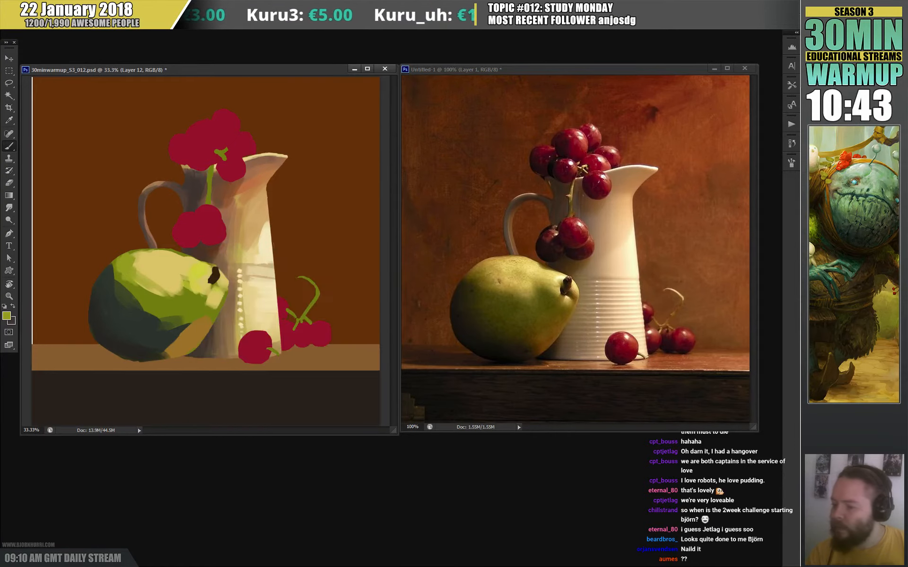
left_click_drag(167, 274, 144, 286)
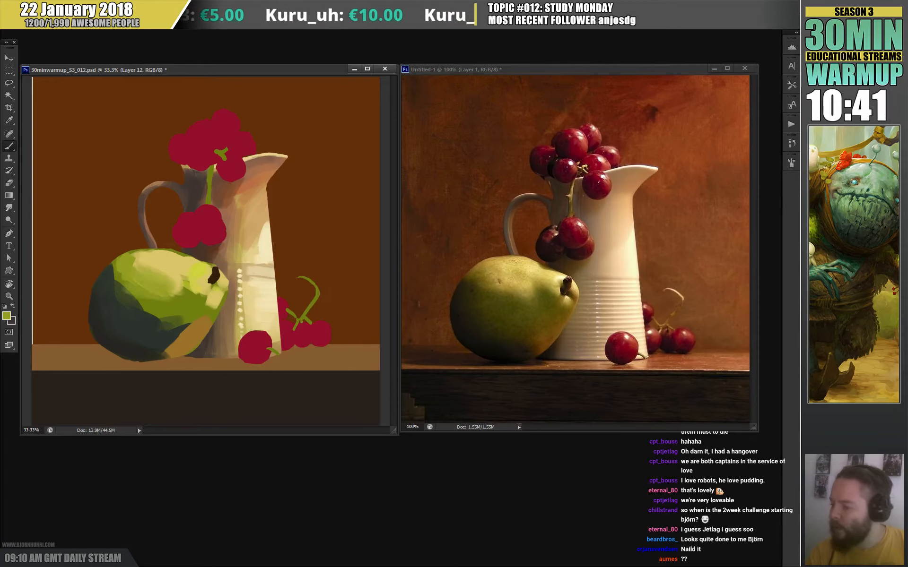
- Soften the transition between light and shadow on the pear's upper body and outer edge with sampled olive greens
left_click(129, 283, "alt")
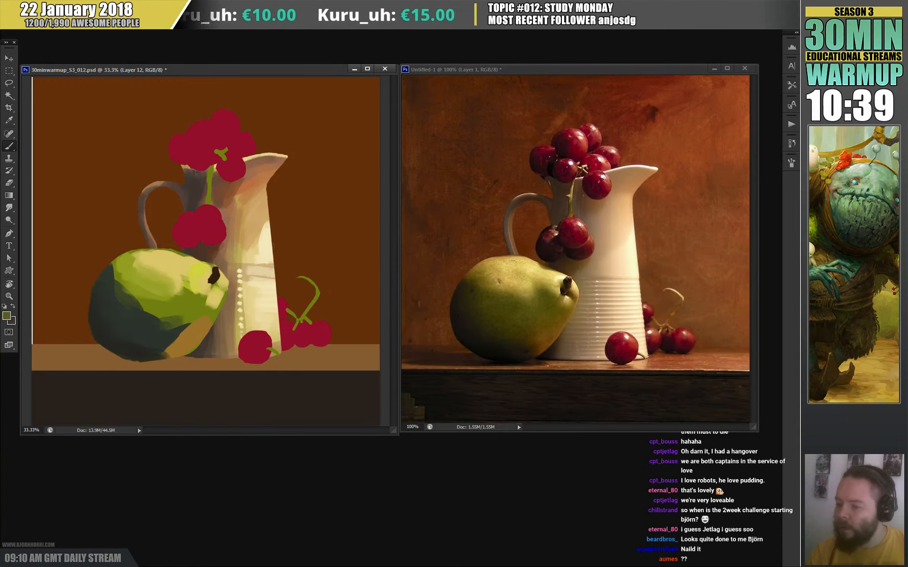
mouse_move(119, 291)
left_mouse_down()
mouse_move(163, 309)
mouse_move(139, 299)
mouse_move(188, 293)
mouse_move(175, 303)
left_mouse_up()
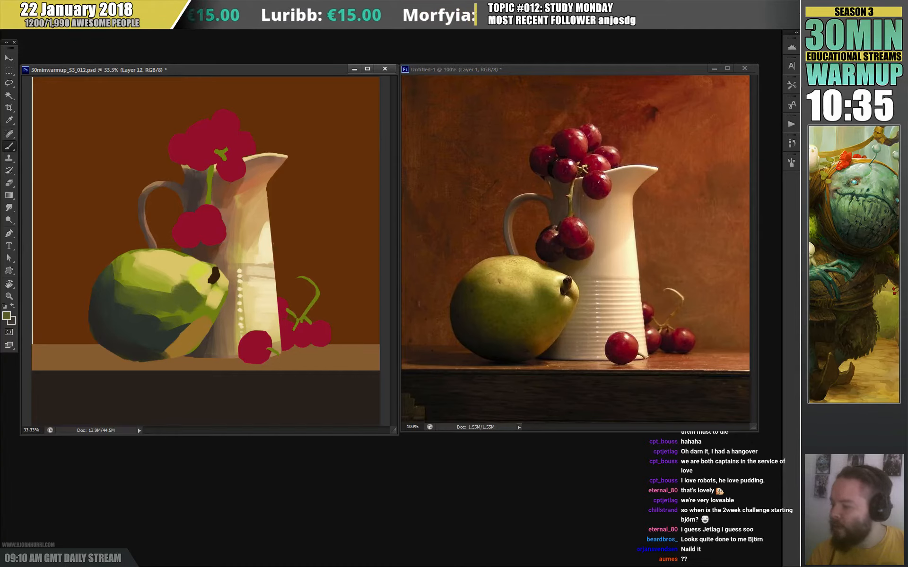
left_click(189, 336, "alt")
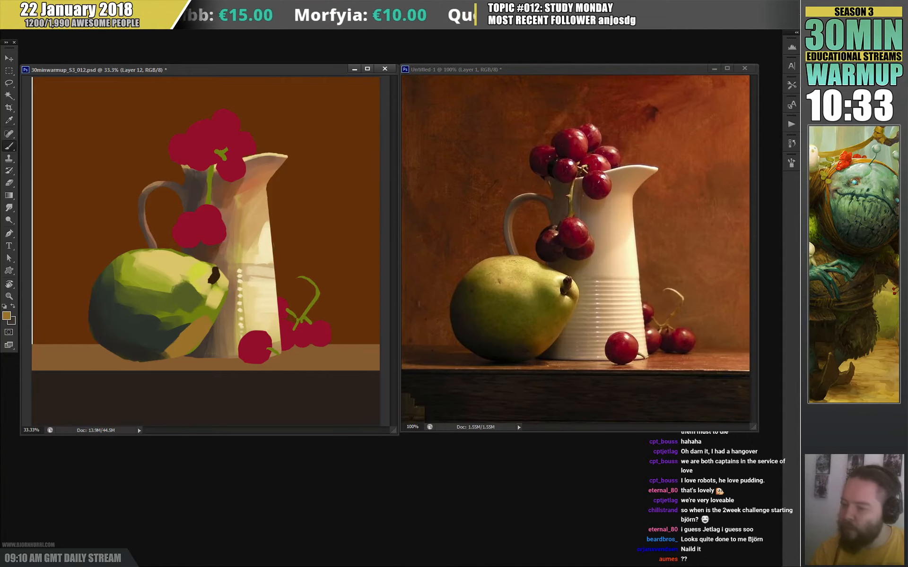
left_click(120, 254, "alt")
left_click_drag(111, 274, 120, 263)
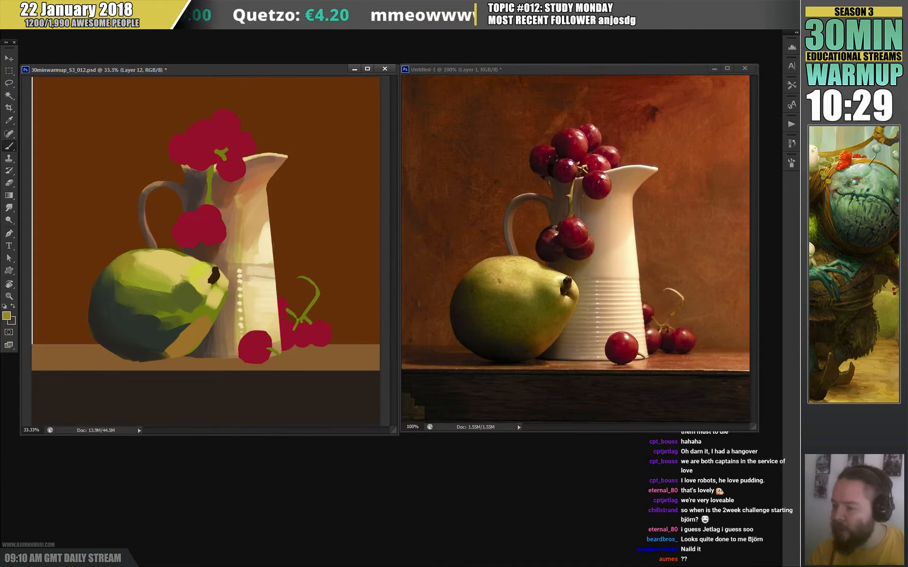
- Adjust the brush size and blend the pear's pale yellow light patches into the surrounding green with sampled yellows and olives
left_click(327, 301, "alt")
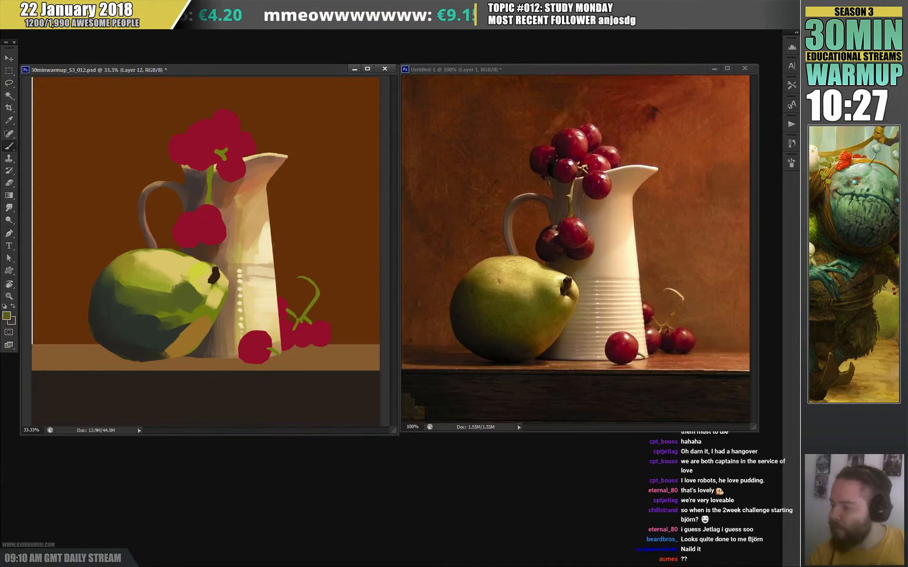
right_click(192, 248)
left_click(263, 272)
key("Return")
left_click(168, 315, "alt")
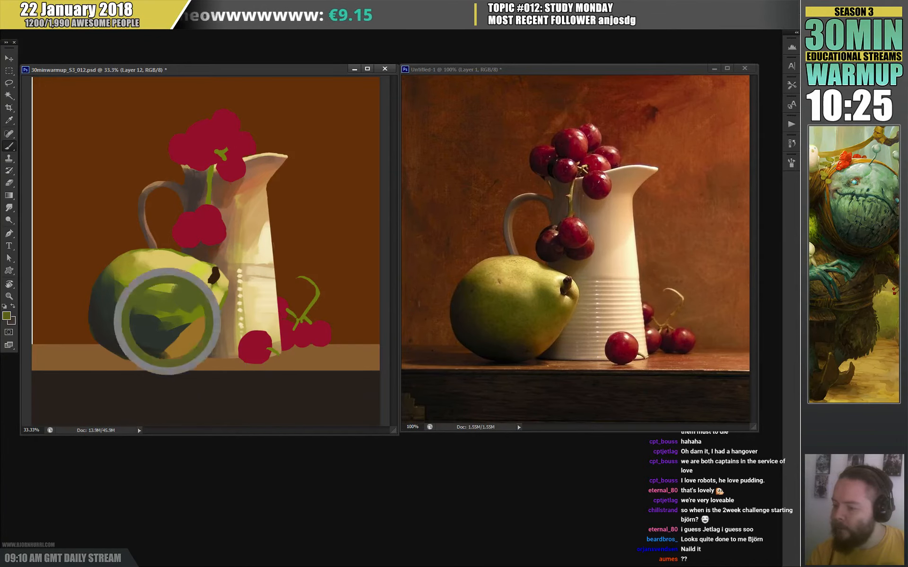
left_click_drag(173, 254, 183, 258)
left_click(171, 260, "alt")
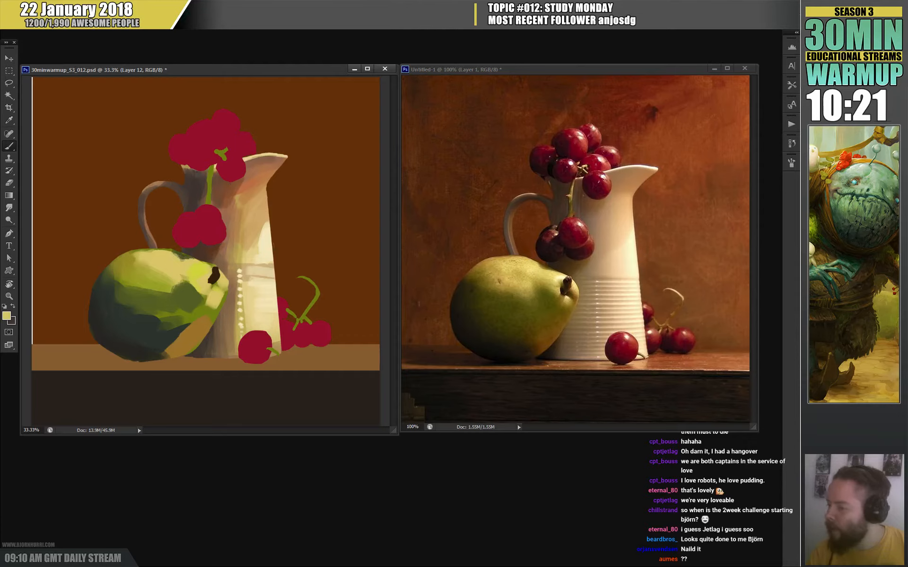
left_click(187, 279, "alt")
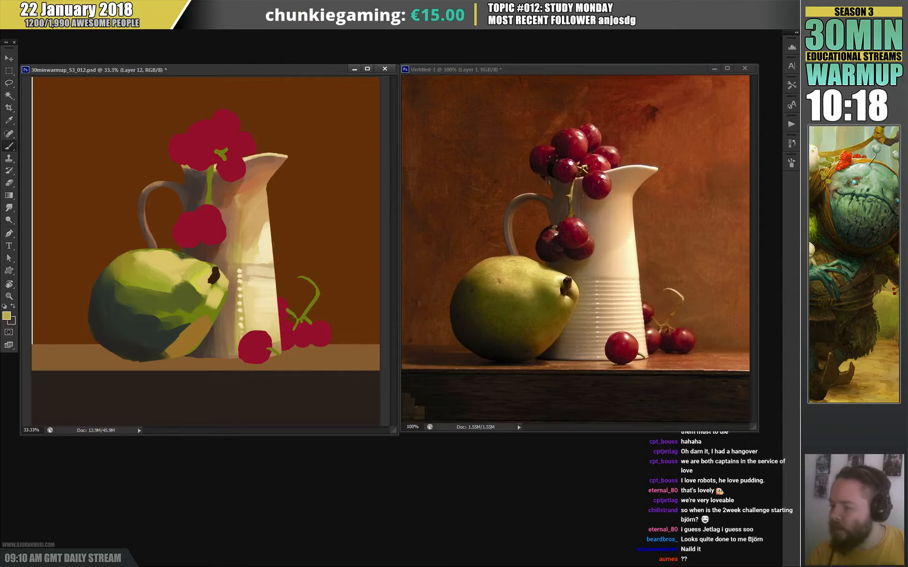
left_click(162, 269, "alt")
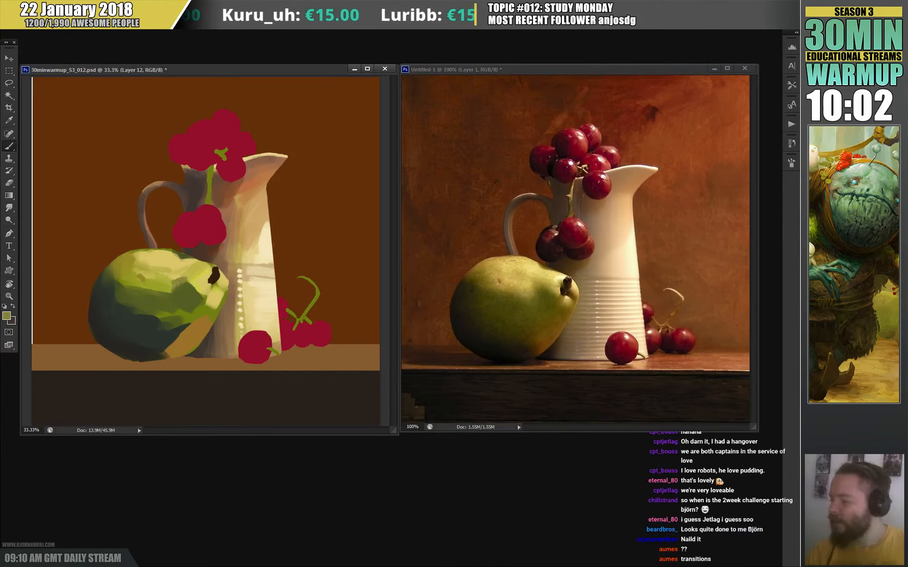
- Paint sampled green below the pear's stem, touch up the stem in dark brown and adjust the brush size
left_click(191, 293, "alt")
left_click_drag(191, 281, 204, 297)
left_click(207, 295)
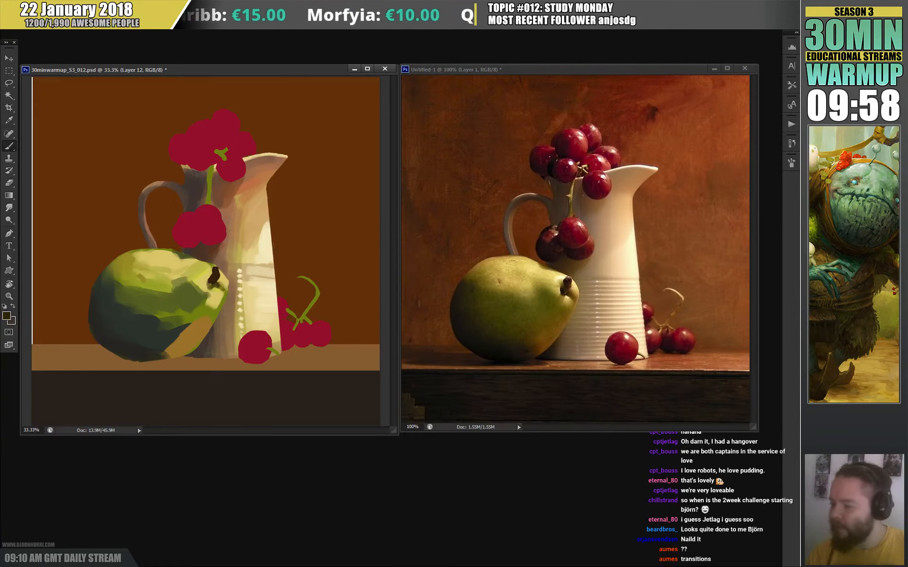
right_click(220, 293)
left_click(270, 316)
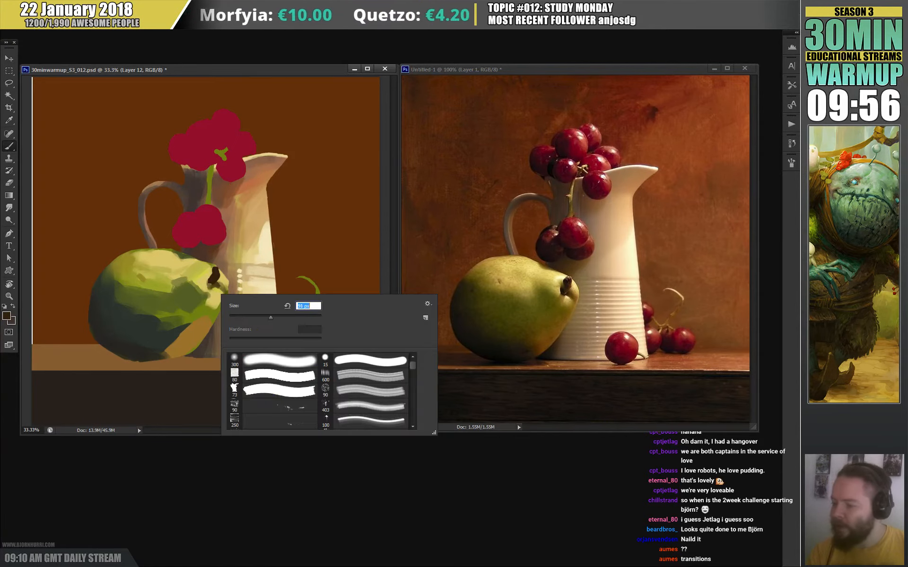
- Blend sampled olive-brown tones over the pear's lower edge beside the jug, breaking up the orange-brown patch
left_click(189, 335, "alt")
left_click(225, 290, "alt")
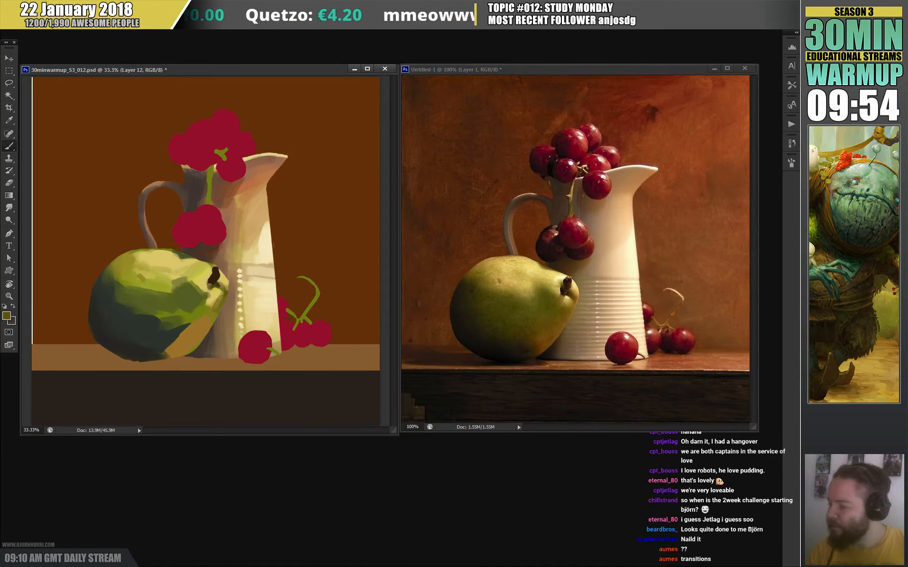
mouse_move(210, 305)
left_mouse_down()
mouse_move(196, 328)
mouse_move(177, 330)
left_mouse_up()
left_click(198, 325, "alt")
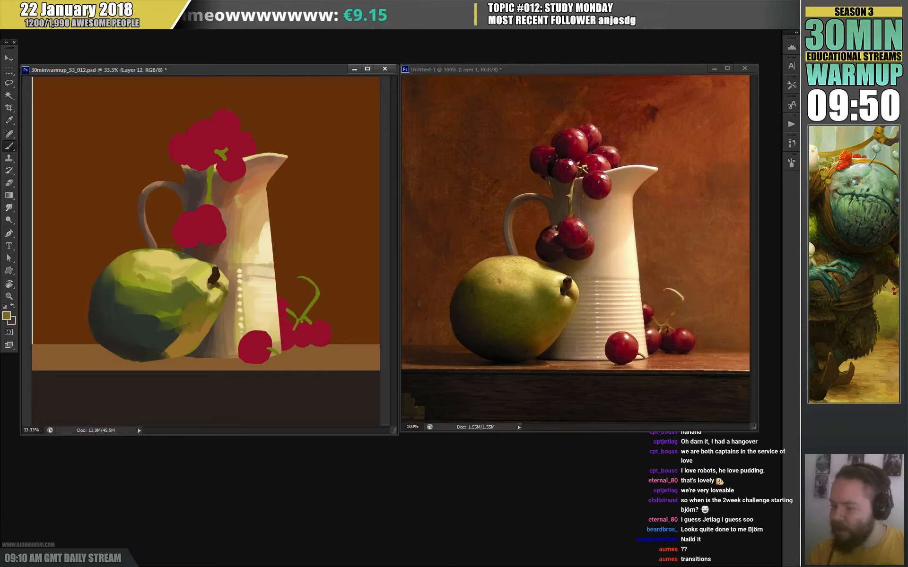
- Resize the brush and blend the pear's brown underside into its dark green shadow and middle with sampled colours
right_click(191, 330)
left_click(279, 343)
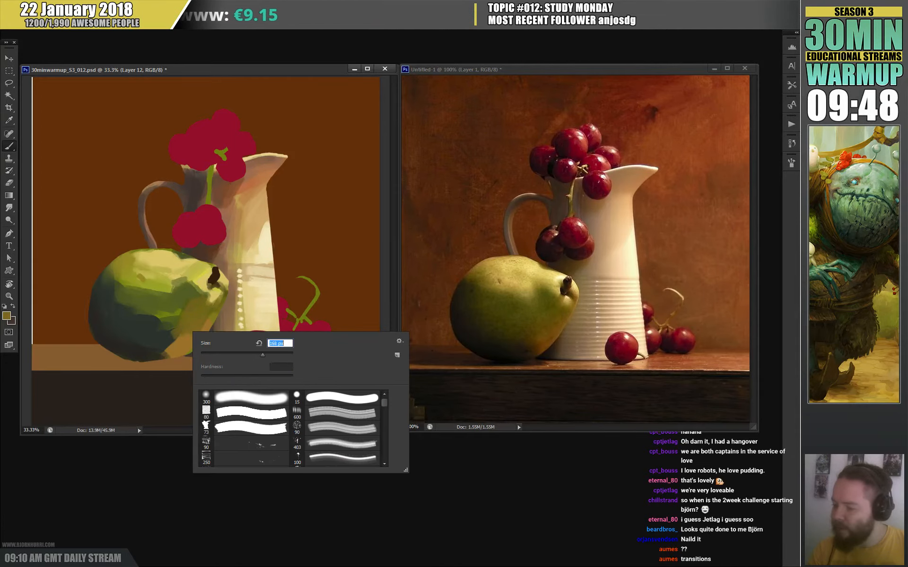
key("Return")
left_click_drag(173, 337, 142, 356)
left_click(176, 329, "alt")
left_click_drag(188, 331, 171, 346)
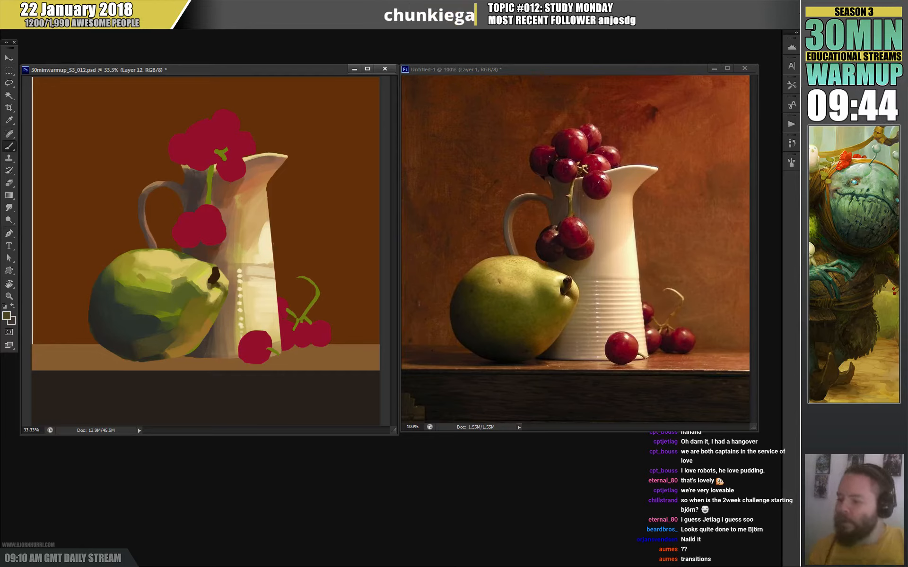
left_click(154, 310, "alt")
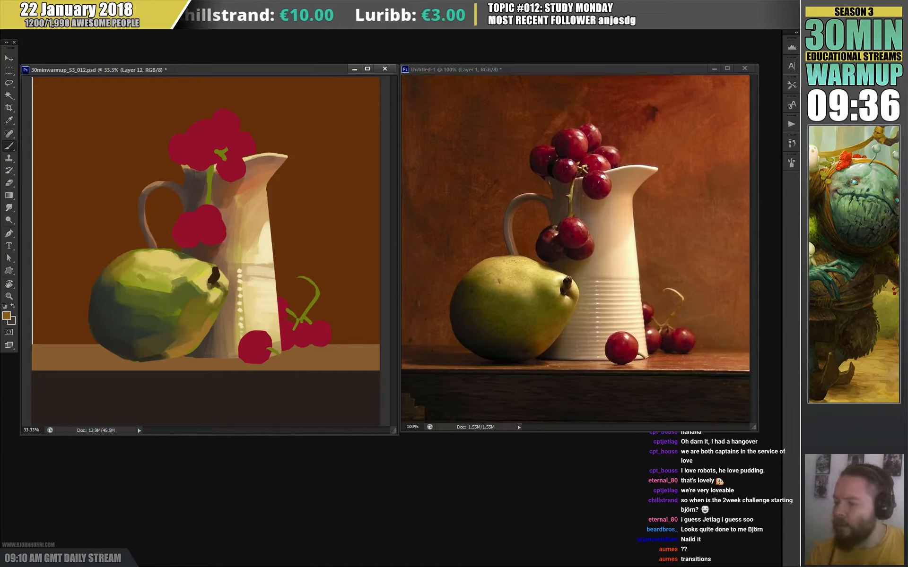
- Resize the brush and refine the pear's lit top and neck with sampled ochre, pale yellow and olive tones
right_click(209, 259)
left_click(247, 283)
key("Return")
left_click(219, 298, "alt")
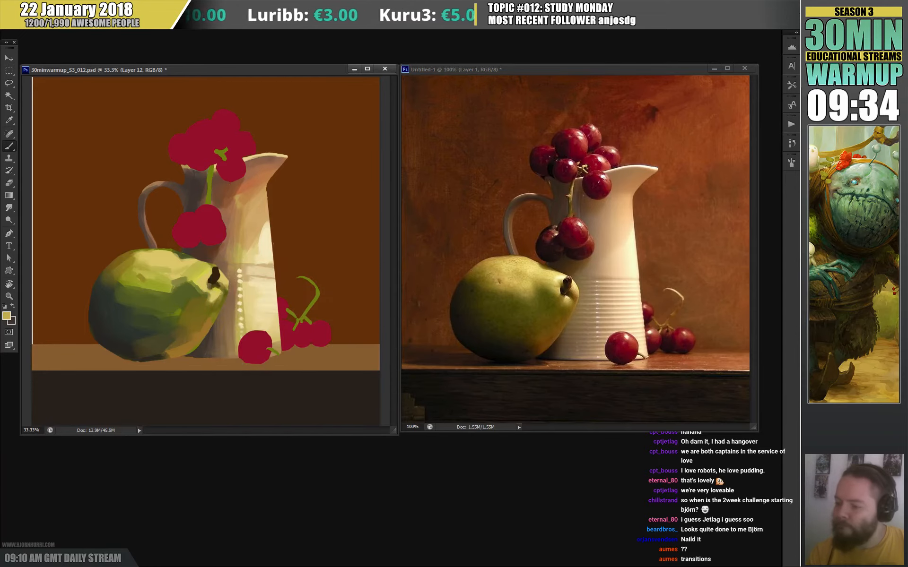
left_click(203, 328, "alt")
left_click(158, 251, "alt")
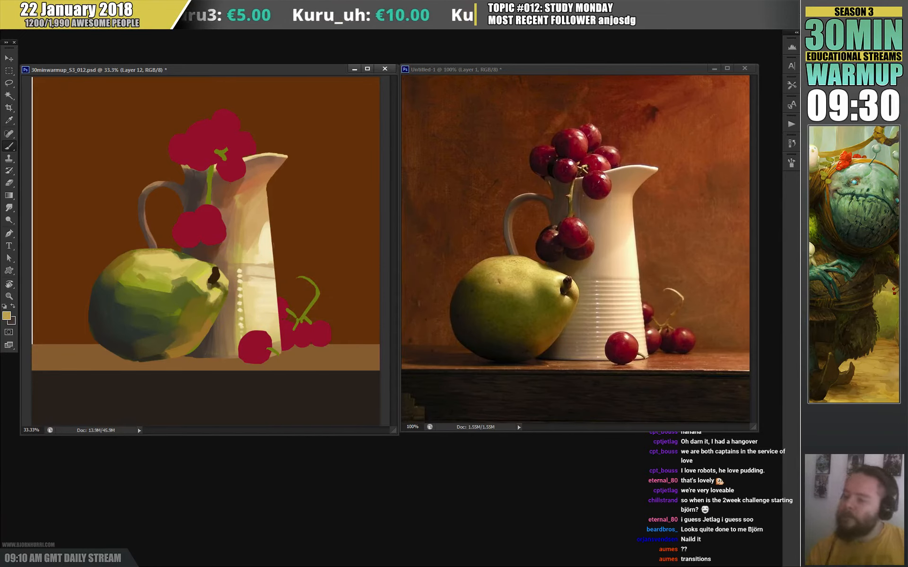
left_click(124, 273, "alt")
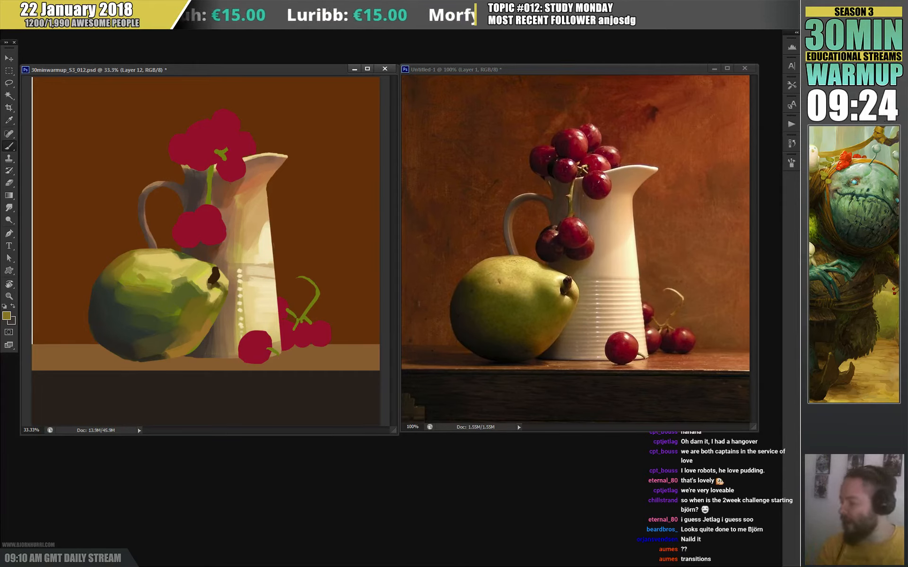
- Add a new layer and set the foreground colour to a bright orange with a 38° hue
key("ctrl+shift+alt+n")
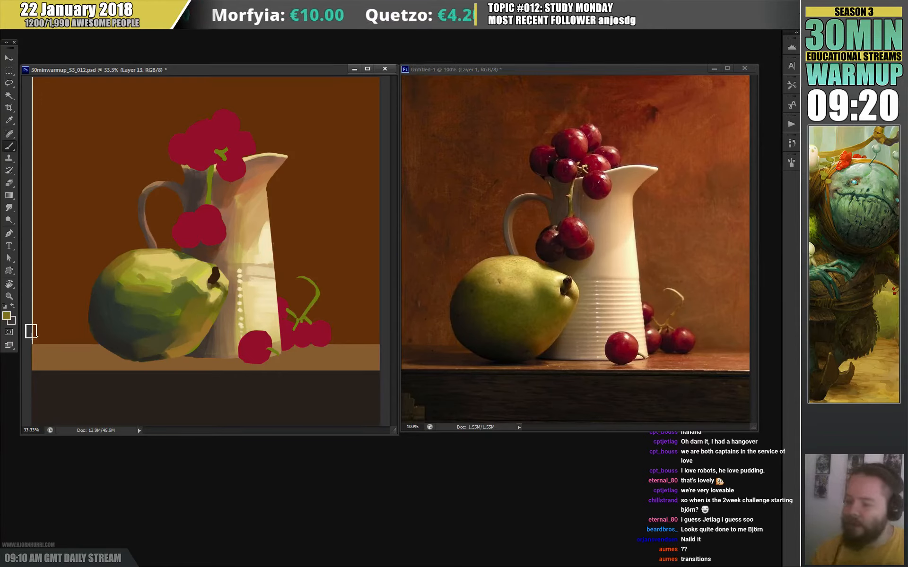
left_click(7, 316)
left_click(262, 384)
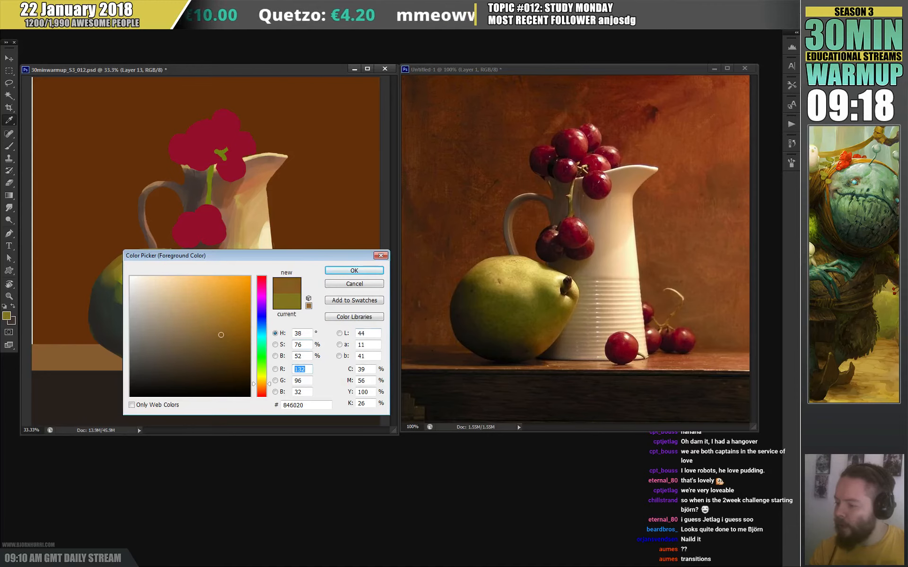
left_click(219, 295)
left_click_drag(219, 295, 219, 297)
key("Return")
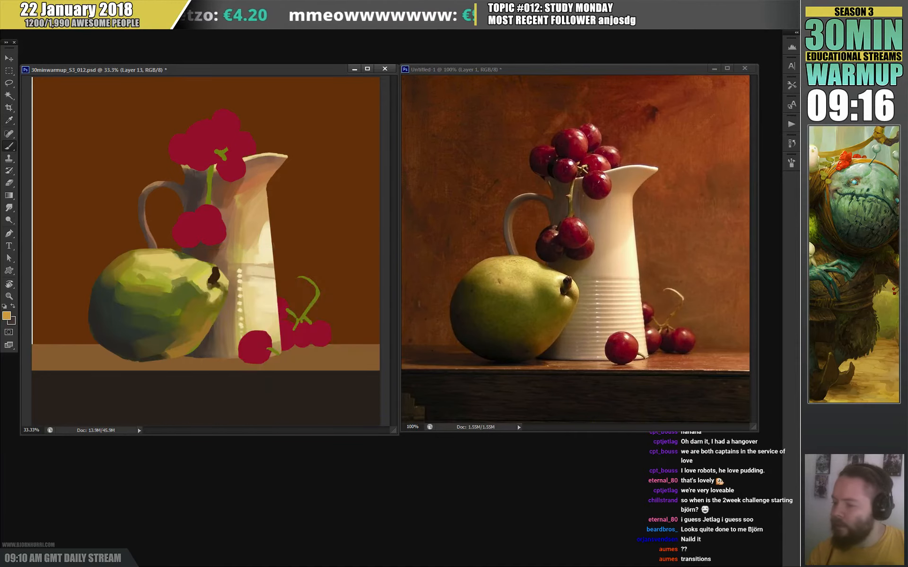
- Choose the 300 px soft brush, adjust its size and glaze warm orange light over the pear
right_click(204, 278)
left_click(261, 344)
key("Return")
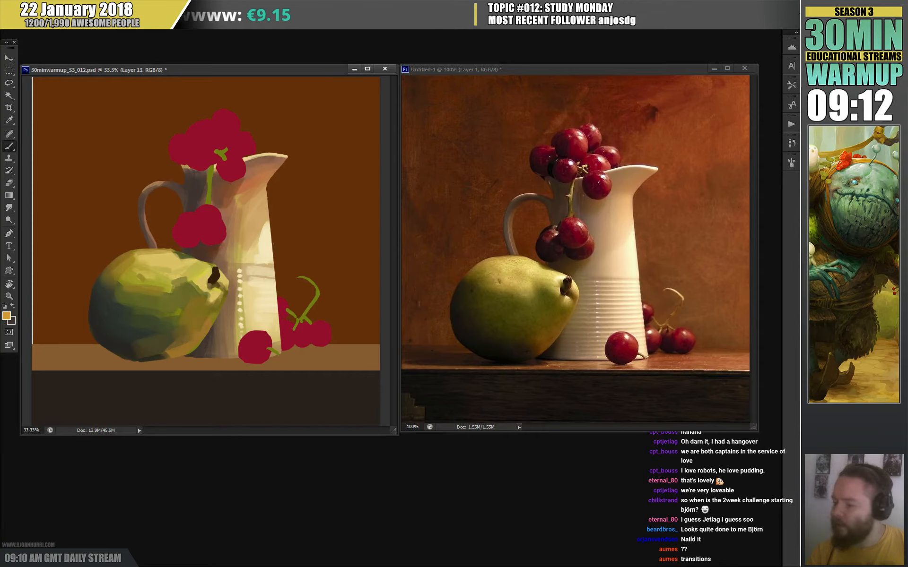
right_click(202, 283)
key("Return")
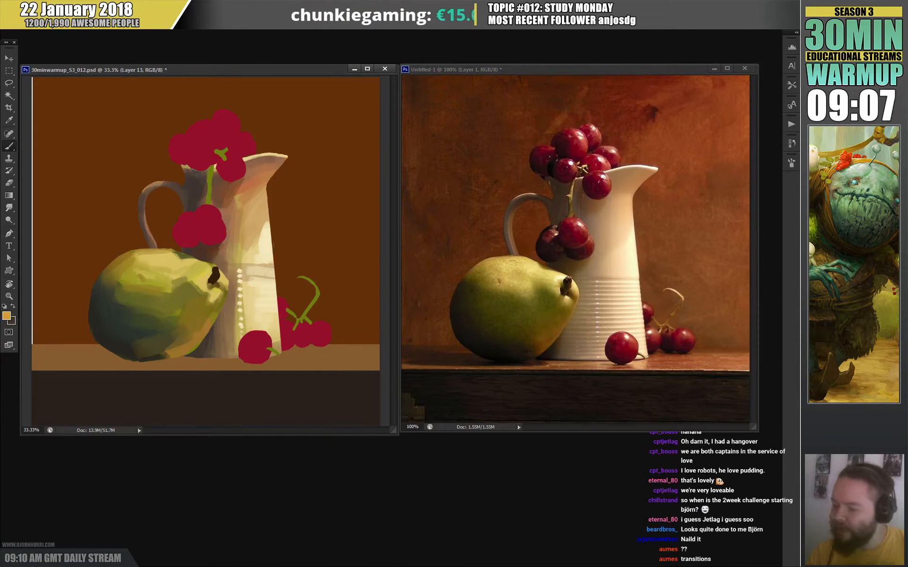
- Sample the pear's dark olive green and softly shade its lower shadow side
left_click(135, 308, "alt")
right_click(155, 298)
key("Return")
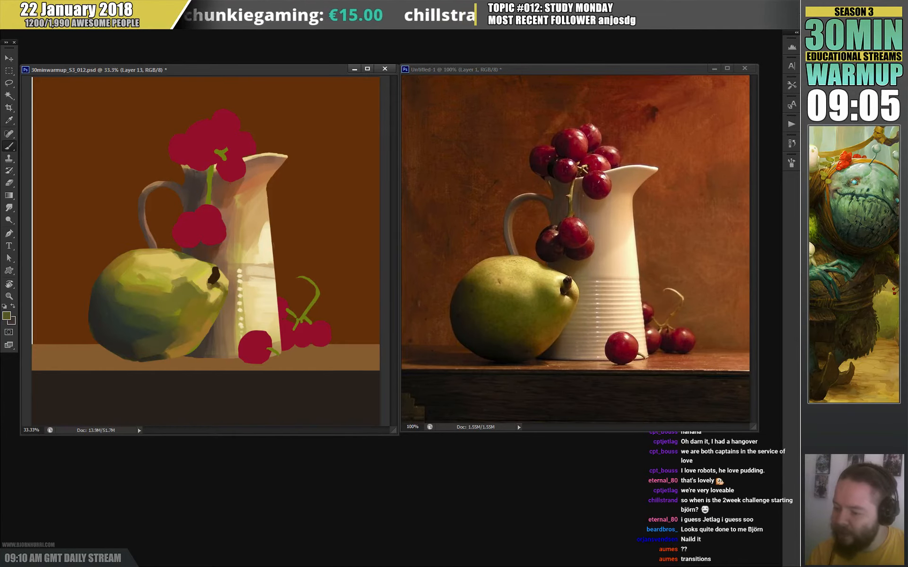
left_click_drag(115, 325, 128, 319)
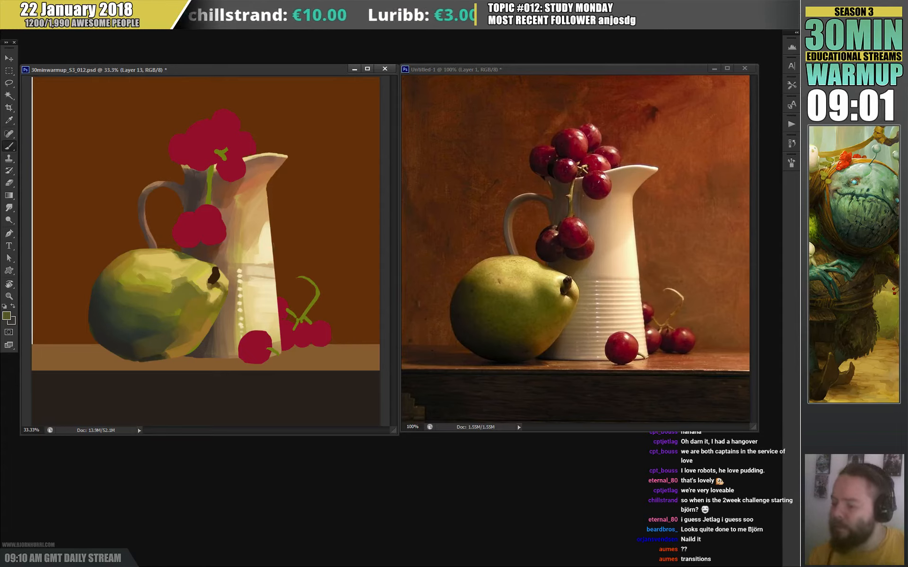
- Sample olive from the pear's underside and softly tone down its upper edge near the stem
left_click(196, 321, "alt")
right_click(205, 272)
key("Return")
left_click_drag(185, 260, 192, 261)
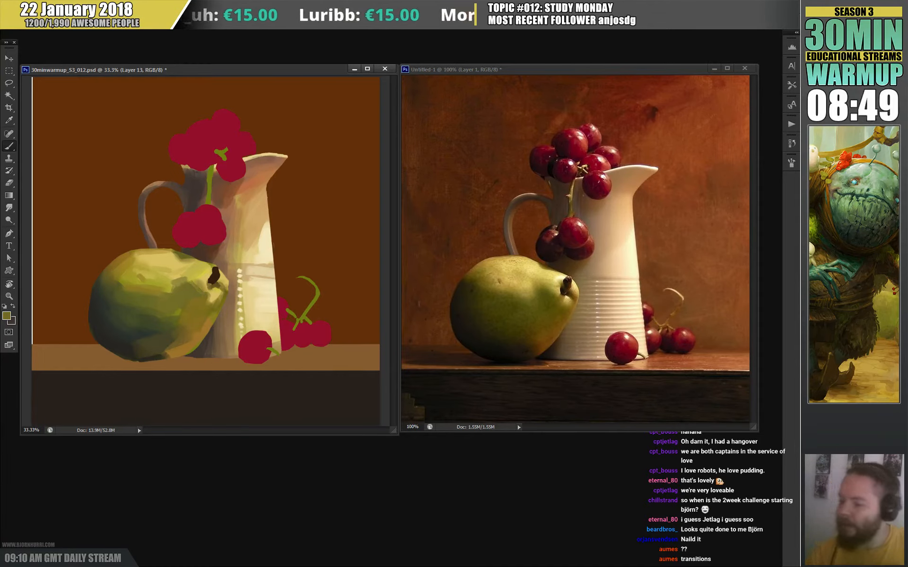
- Sample cream from the jug, choose the 80 px brush and add small highlights beside the pear's stem
left_click(240, 283, "alt")
right_click(227, 286)
left_click(277, 366)
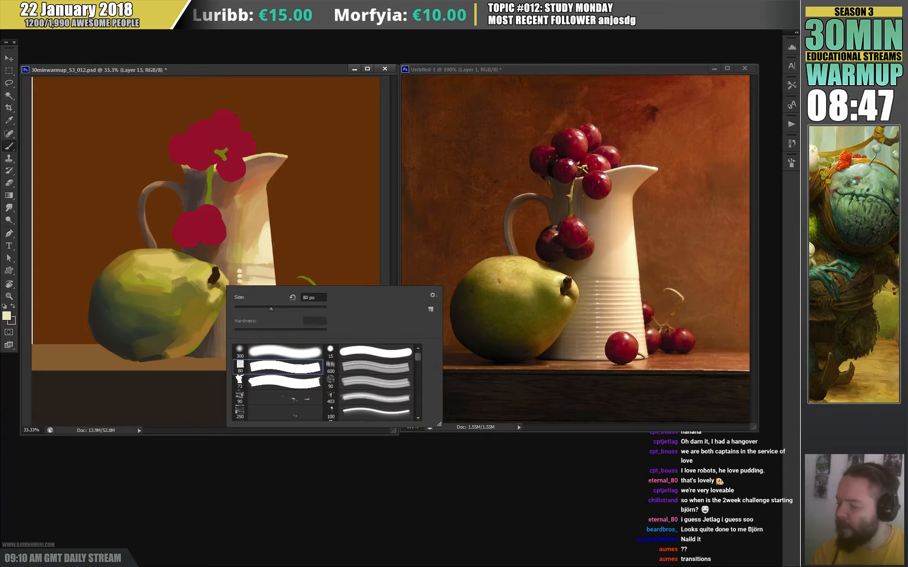
key("Return")
left_click_drag(205, 271, 211, 270)
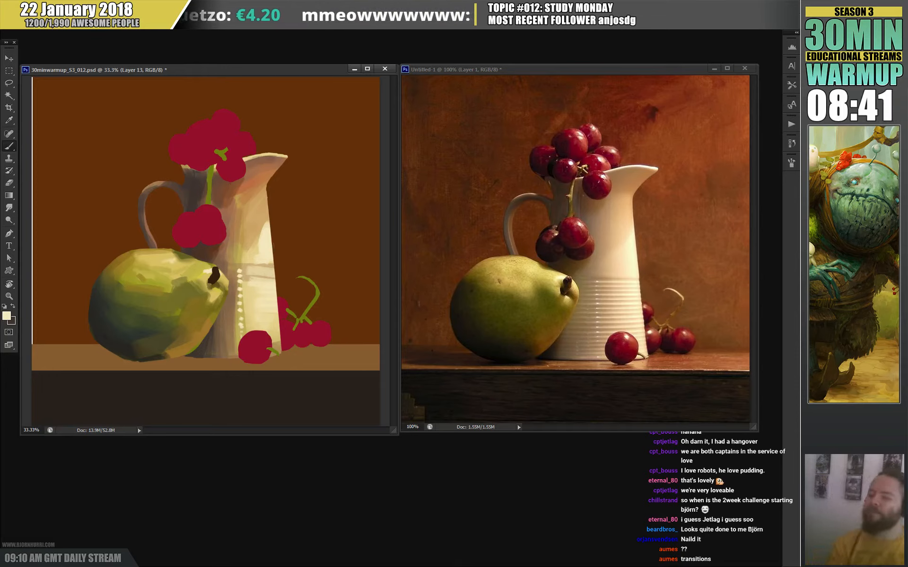
- Make Layer 6 the active layer and return to the Brush tool
key("v")
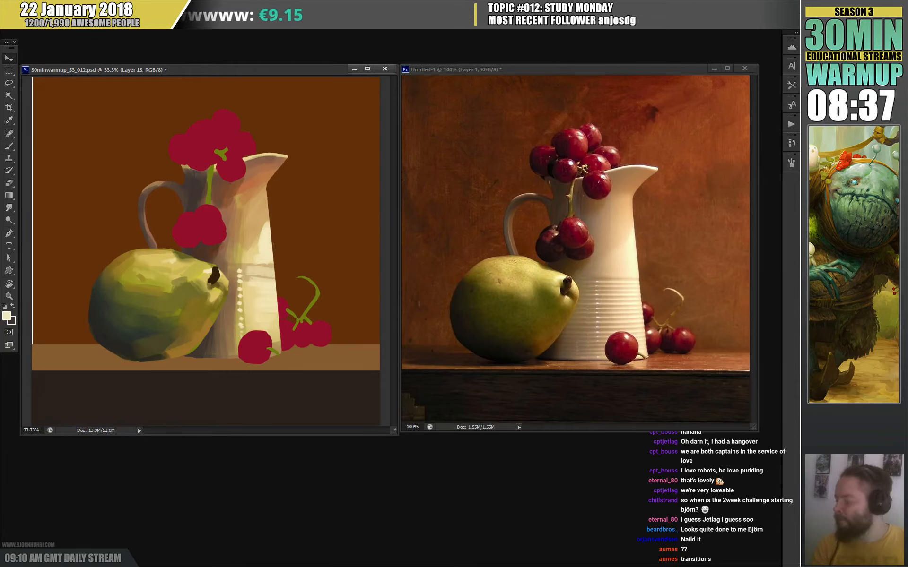
key("alt+[")
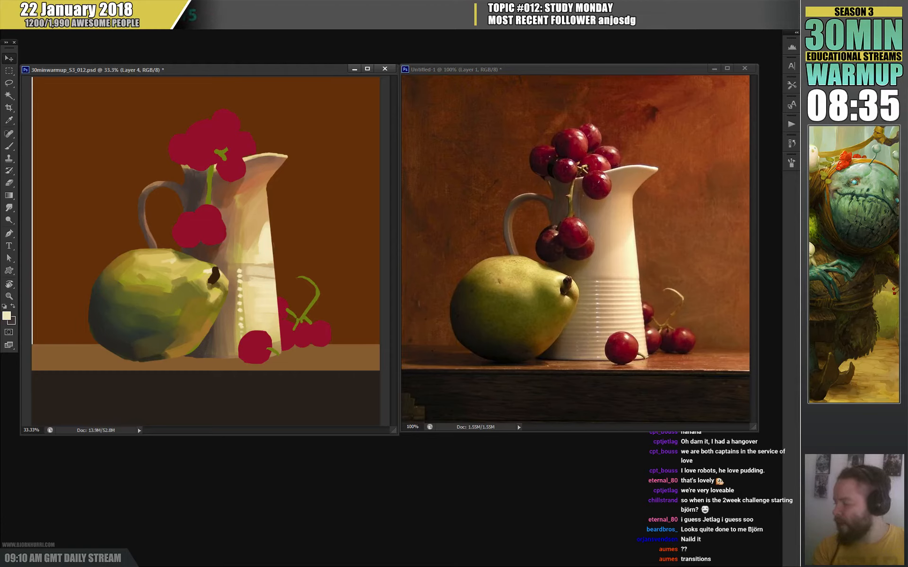
key("alt+]")
key("b")
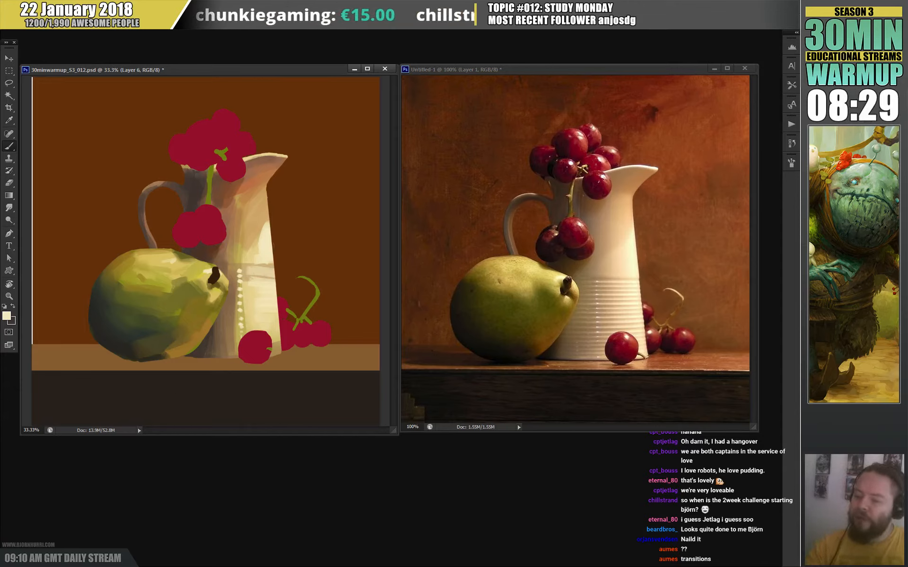
left_click(192, 136, "alt")
left_click(6, 315)
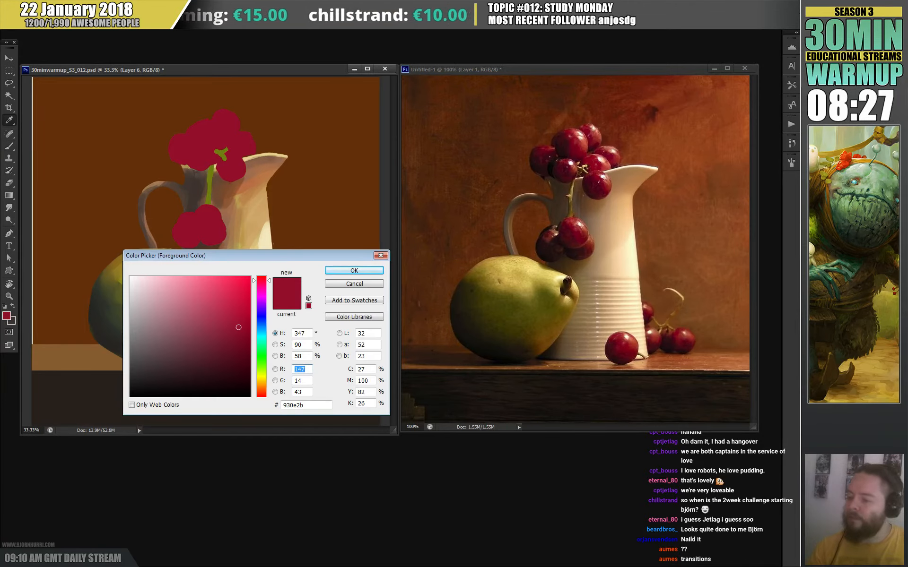
key("Escape")
- Sample the pear's dark green as a base and set the foreground colour to dark plum 2d171f
left_click(137, 317, "alt")
left_click(7, 316)
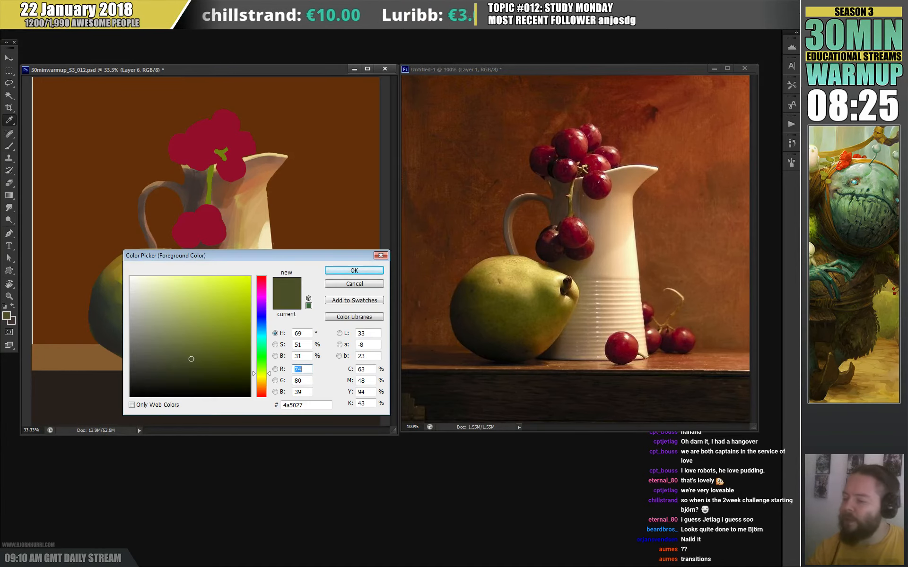
left_click(261, 290)
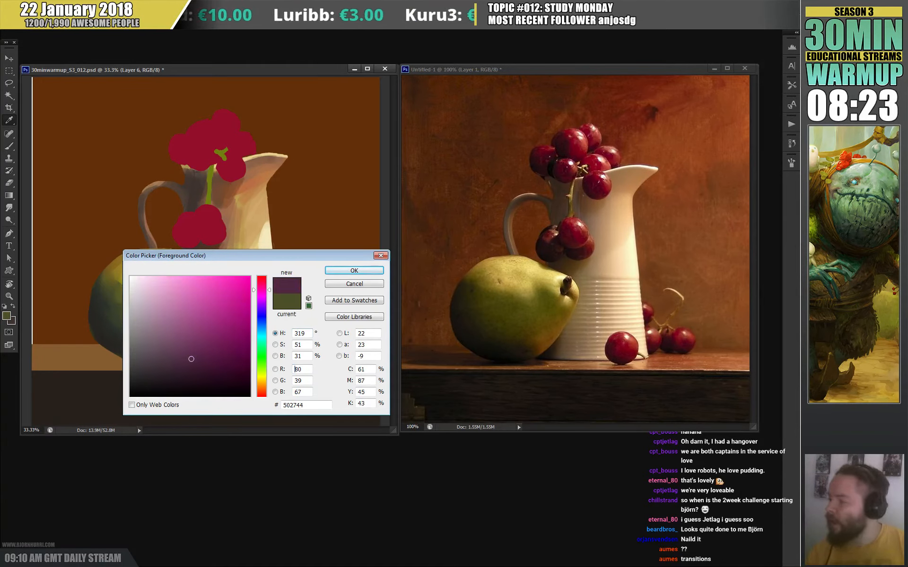
left_click_drag(261, 290, 262, 284)
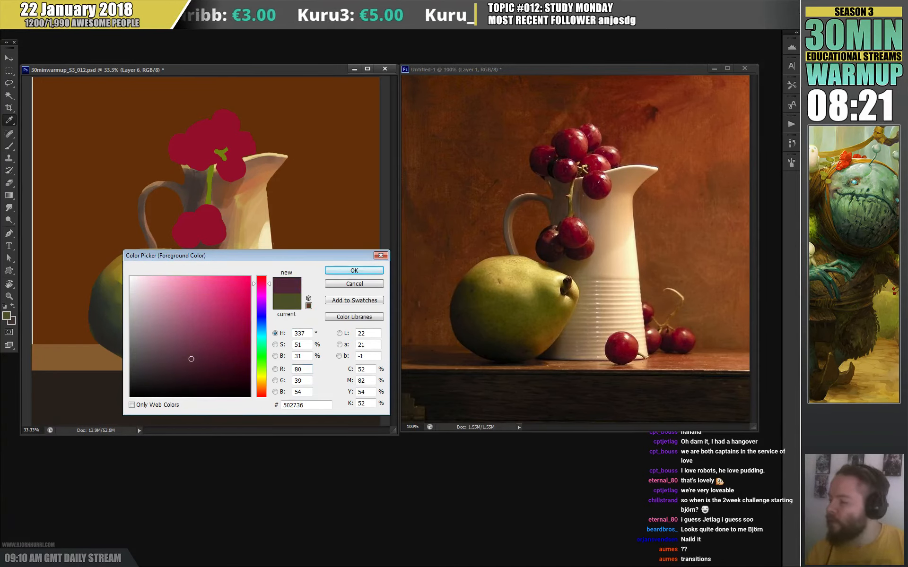
mouse_move(191, 359)
left_mouse_down()
mouse_move(174, 378)
mouse_move(189, 375)
left_mouse_up()
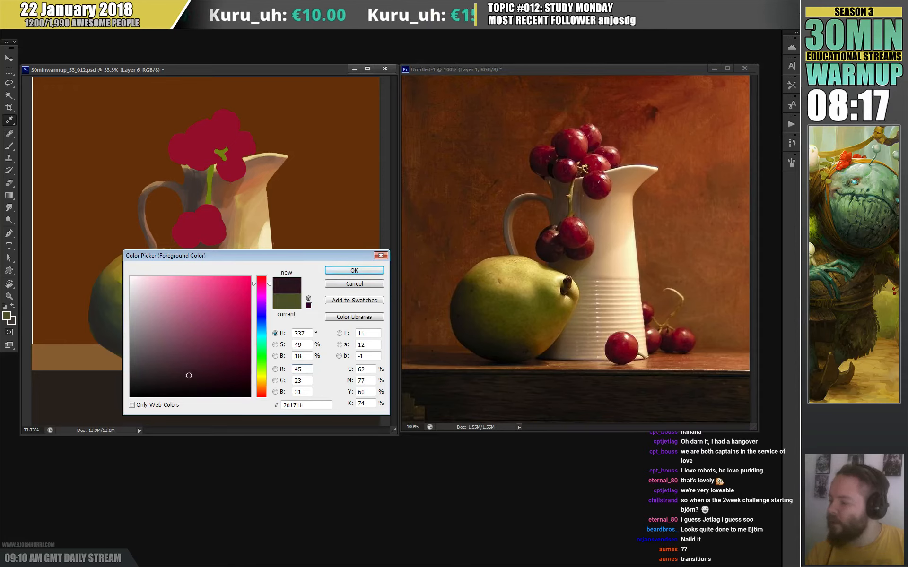
key("Return")
- Paint soft plum shadows on the upper and hanging grape clusters and on the single grape in front of the jug
right_click(220, 143)
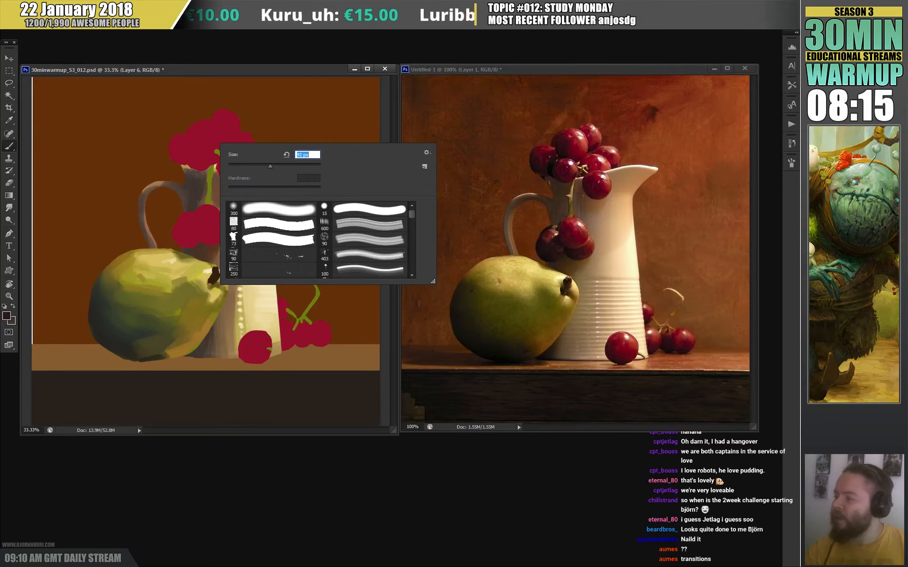
mouse_move(202, 125)
left_mouse_down()
mouse_move(196, 143)
mouse_move(192, 126)
left_mouse_up()
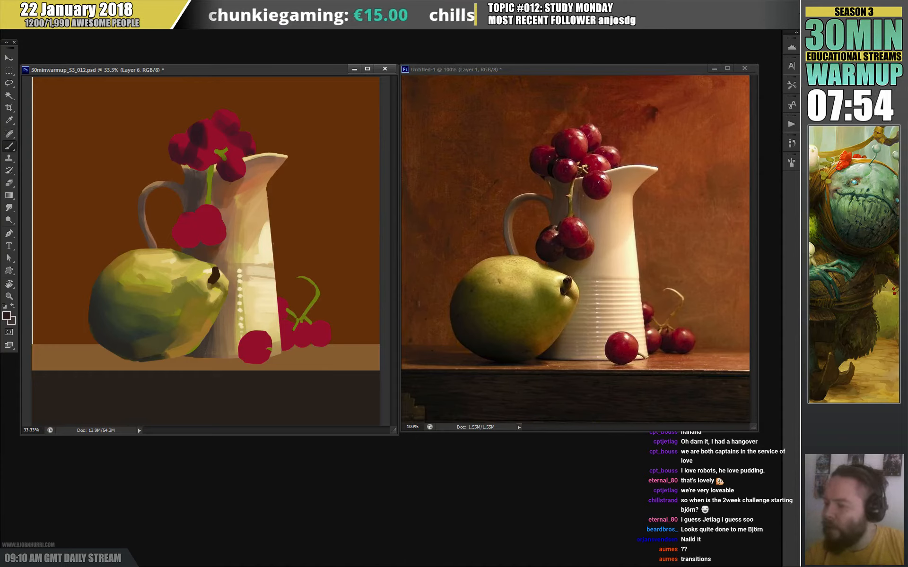
mouse_move(181, 226)
left_mouse_down()
mouse_move(184, 245)
mouse_move(194, 228)
left_mouse_up()
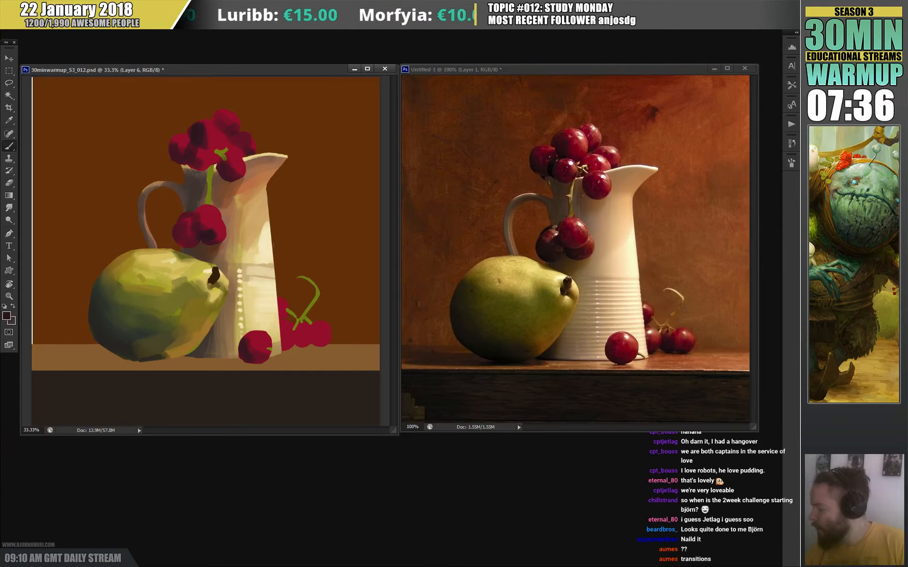
- Shade the grapes beside the jug's base on a new layer, and set the Eraser to a hard round 77 px tip with 100% hardness
key("ctrl+shift+alt+n")
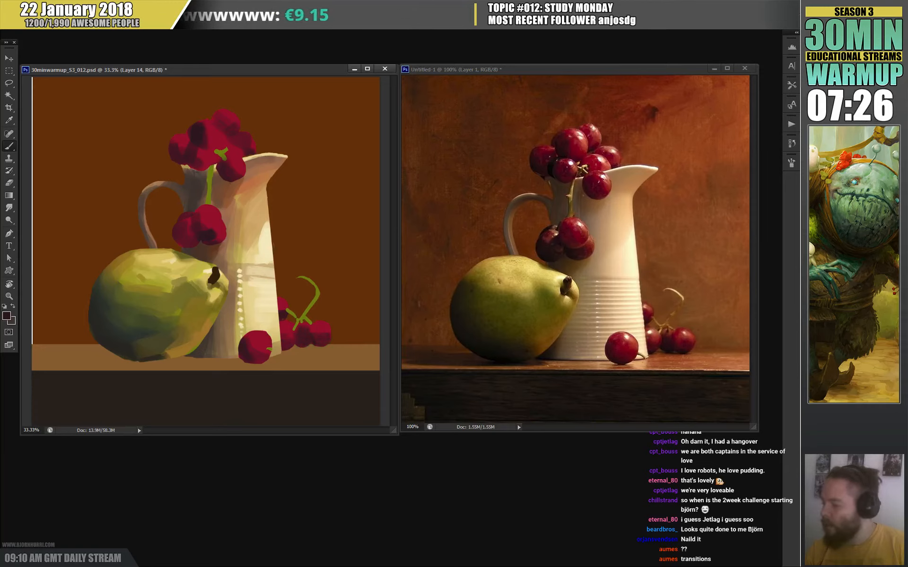
key("e")
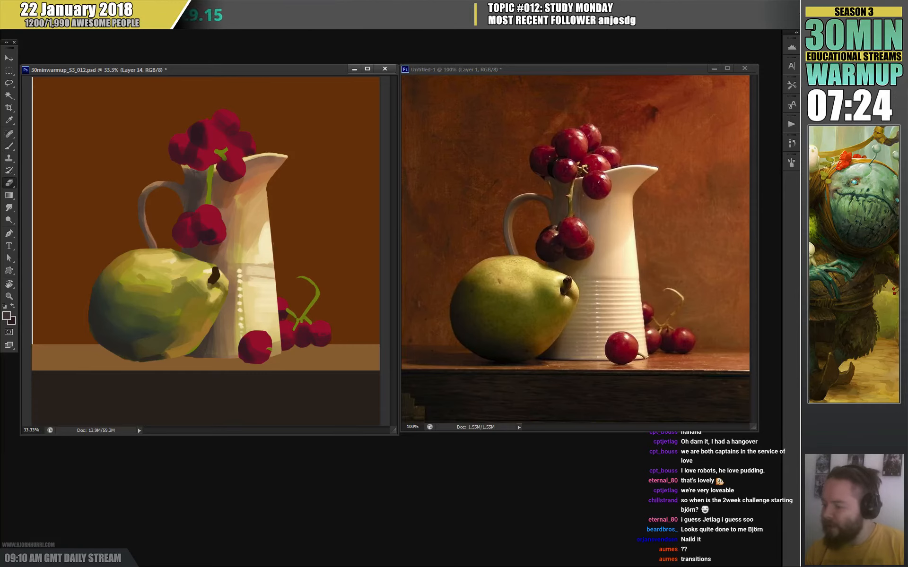
right_click(347, 325)
left_click(360, 391)
left_click(446, 370)
left_click_drag(392, 348, 389, 348)
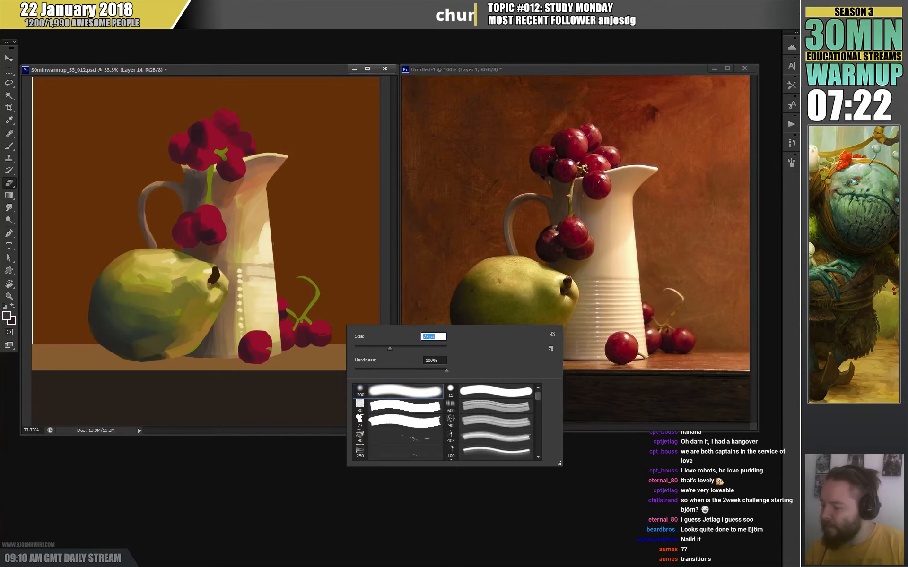
key("Return")
key("b")
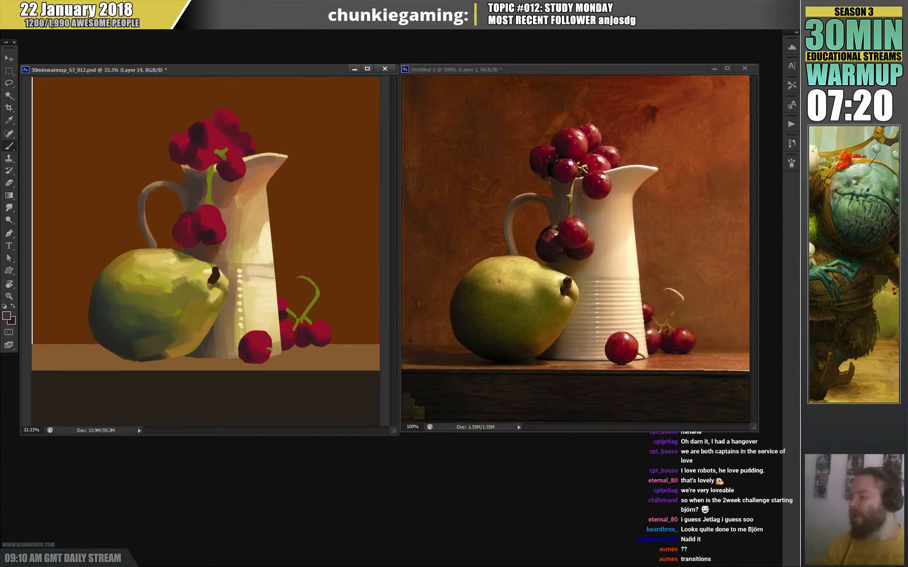
- Make Layer 6 the active layer and set the foreground colour to crimson 8f112c
key("alt+[")
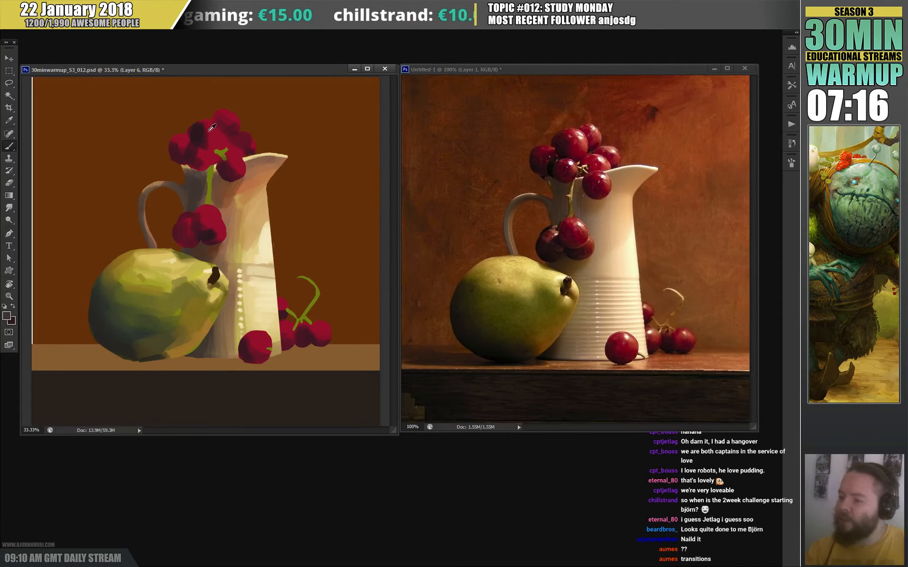
left_click(7, 315)
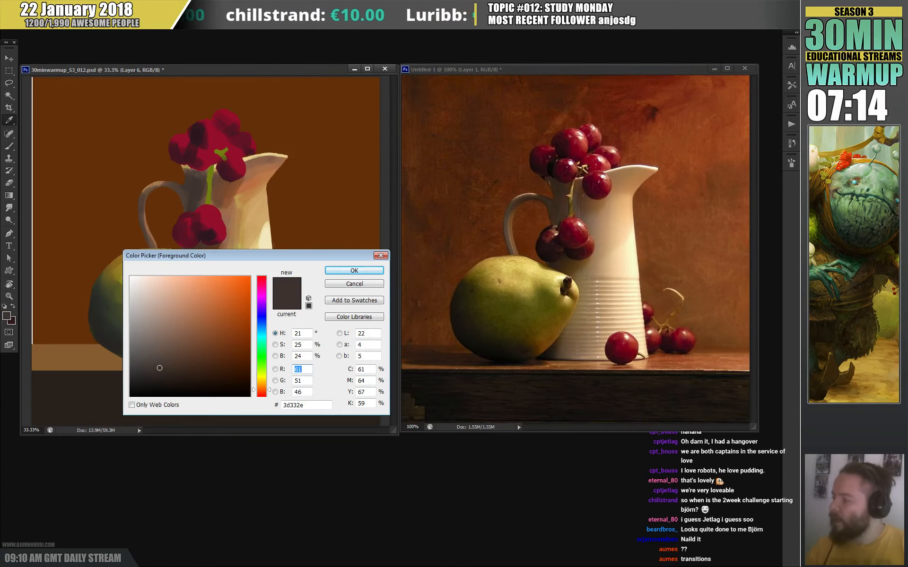
mouse_move(261, 289)
left_mouse_down()
mouse_move(262, 281)
mouse_move(261, 397)
left_mouse_up()
left_click(219, 290)
left_click(228, 316)
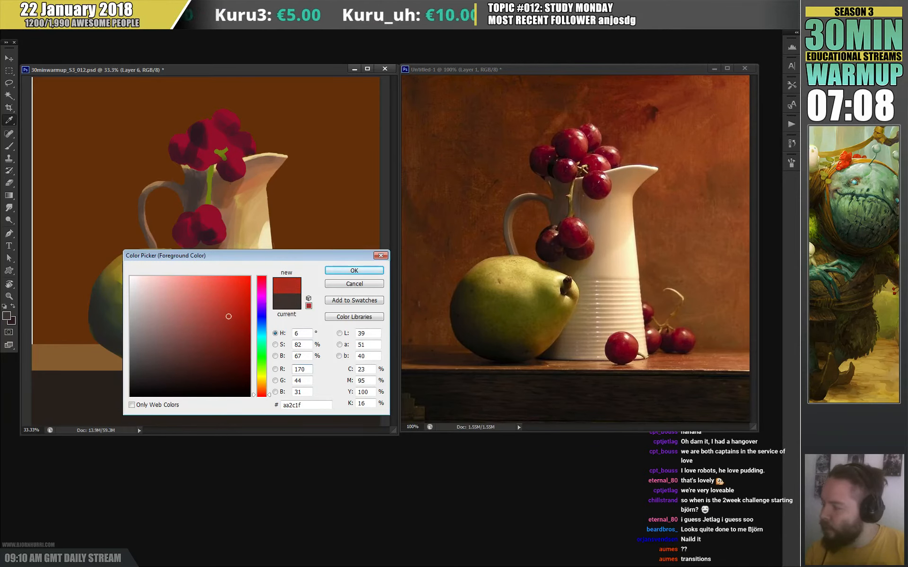
left_click(262, 279)
mouse_move(228, 317)
left_mouse_down()
mouse_move(229, 335)
mouse_move(236, 329)
left_mouse_up()
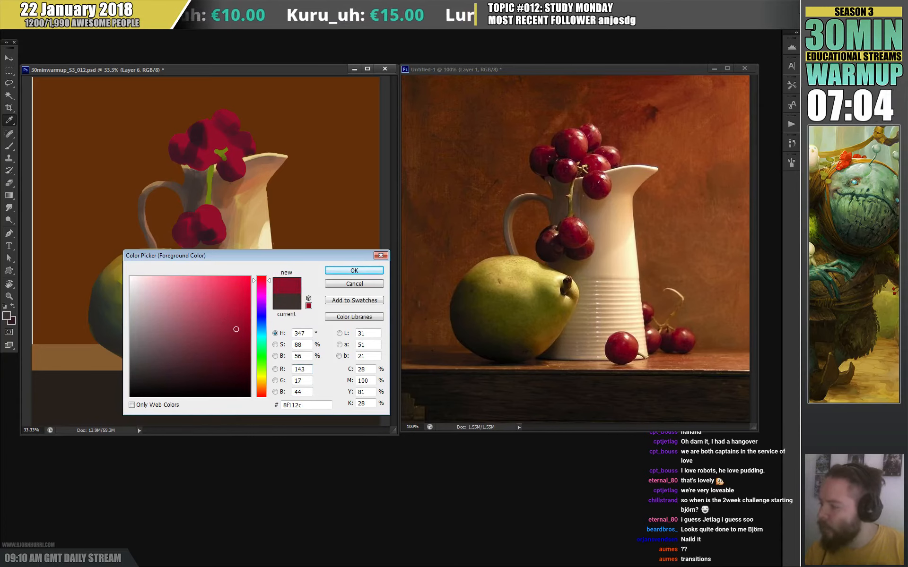
key("Return")
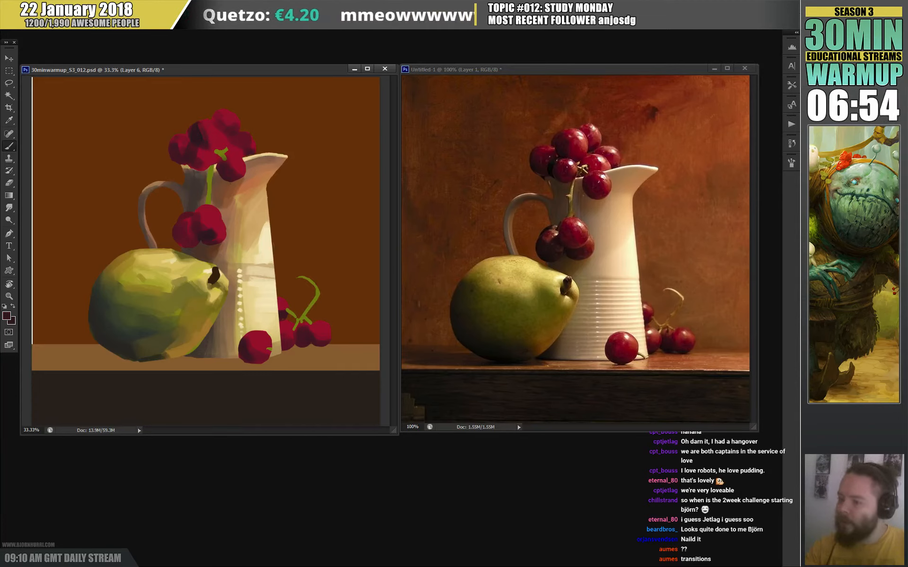
- Set the brush size to 40 px, sample crimson from the grapes and refine the forms of the upper cluster
right_click(220, 141)
left_click_drag(270, 163, 248, 163)
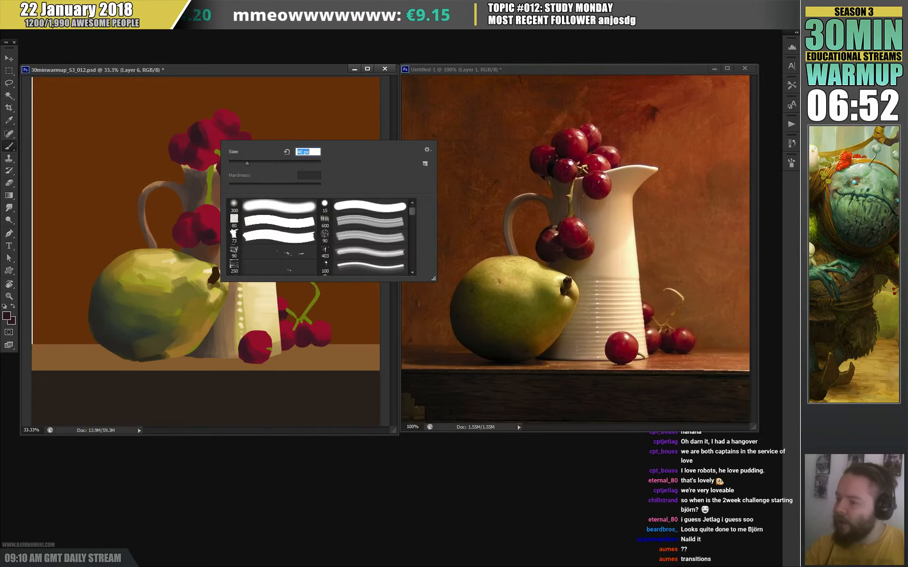
left_click(195, 133, "alt")
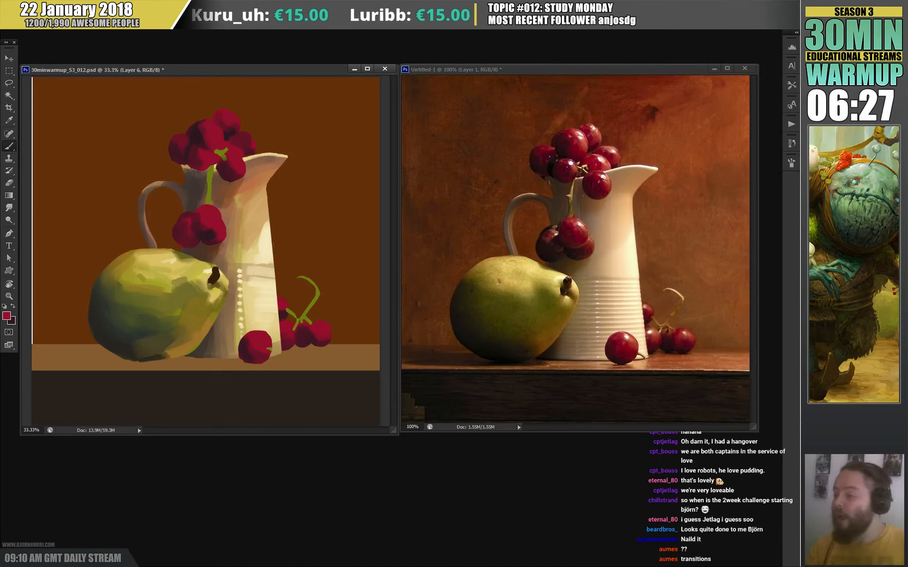
- Sample cream from the jug and dab small highlights on the topmost and right-hand grapes of the upper cluster
left_click(269, 240, "alt")
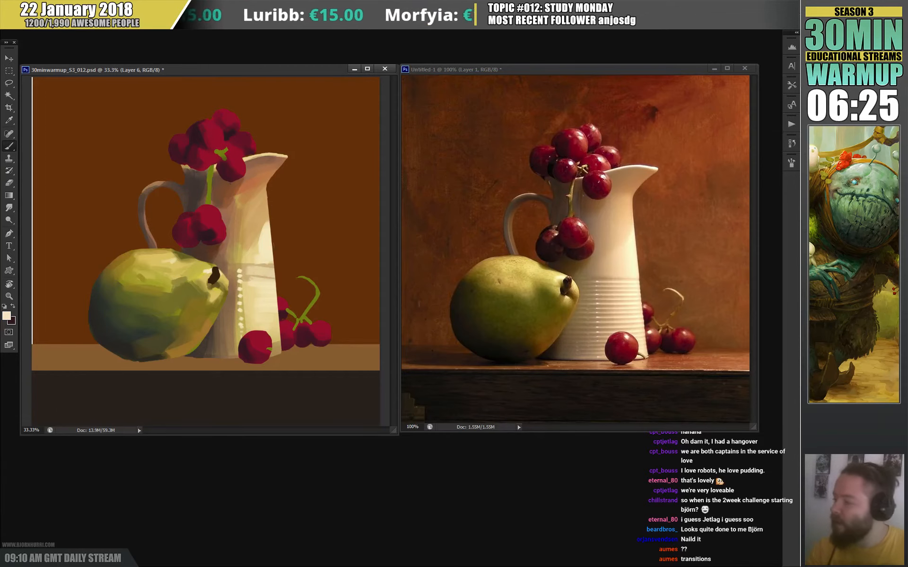
left_click(213, 126)
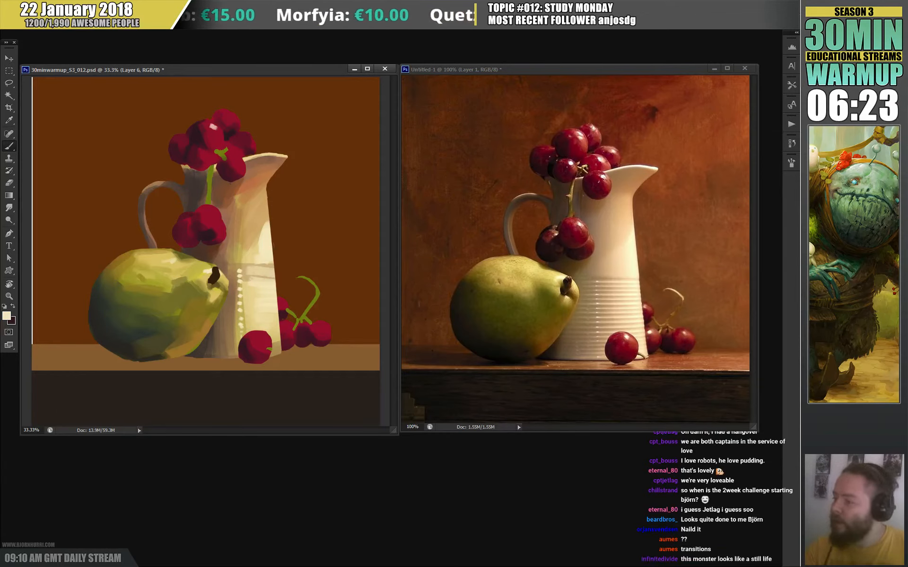
left_click(230, 114)
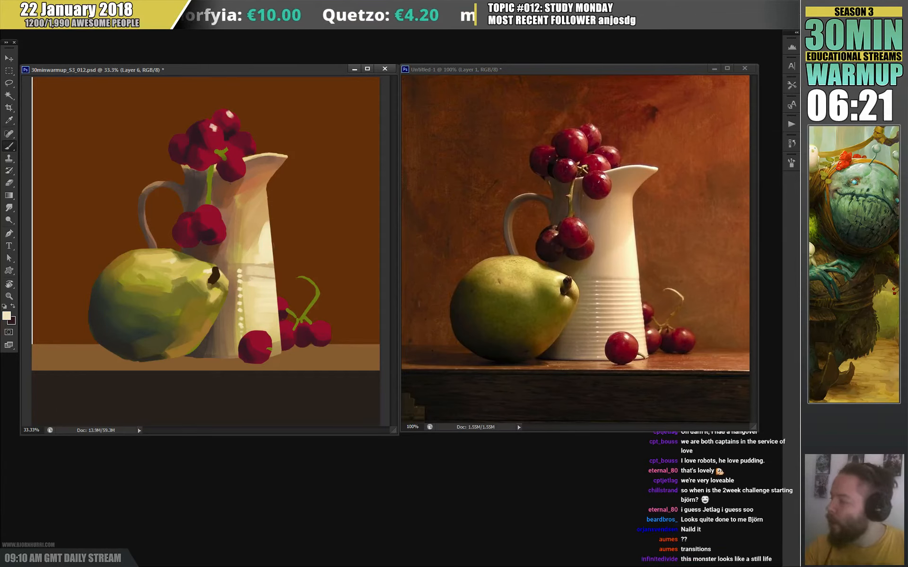
left_click(251, 139)
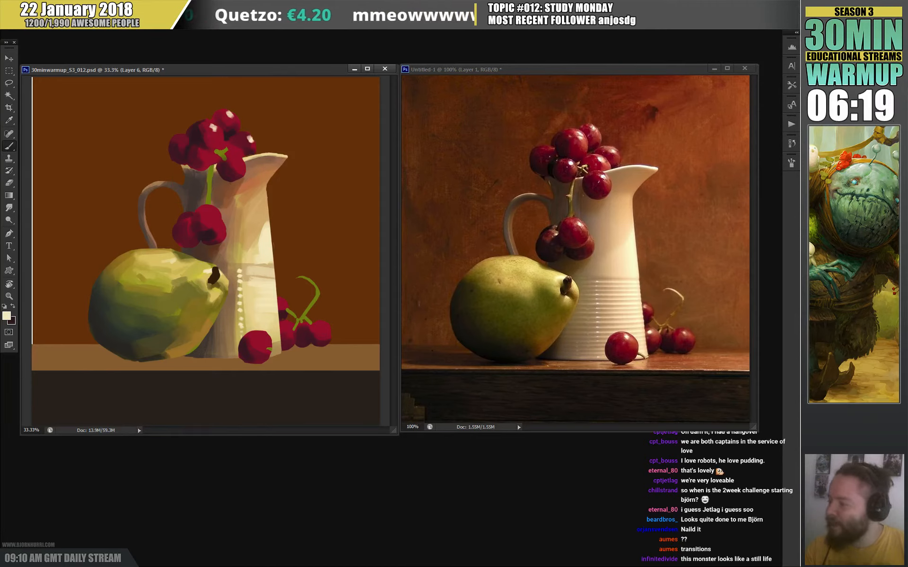
left_click(245, 135)
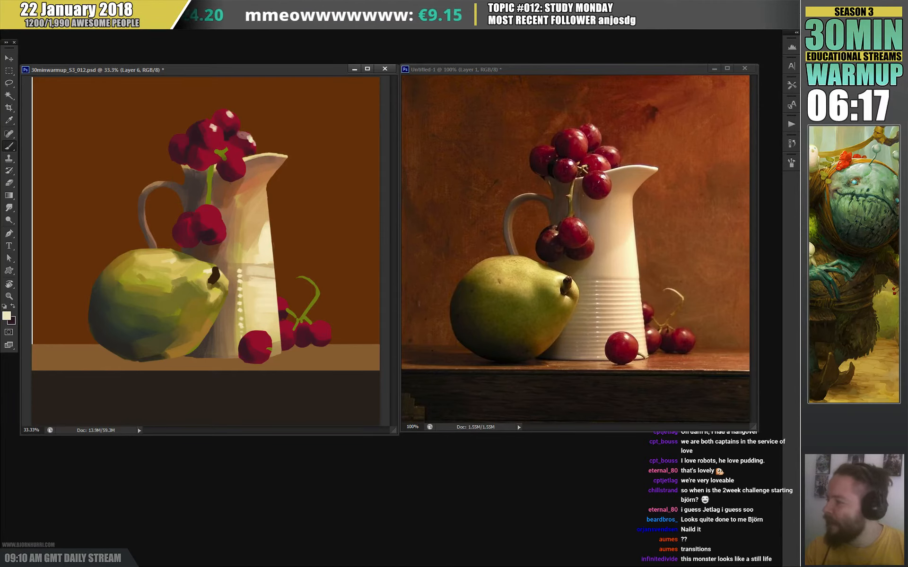
- Alternate crimson and cream to add and trim highlights on the lower grapes of the upper cluster
key("x")
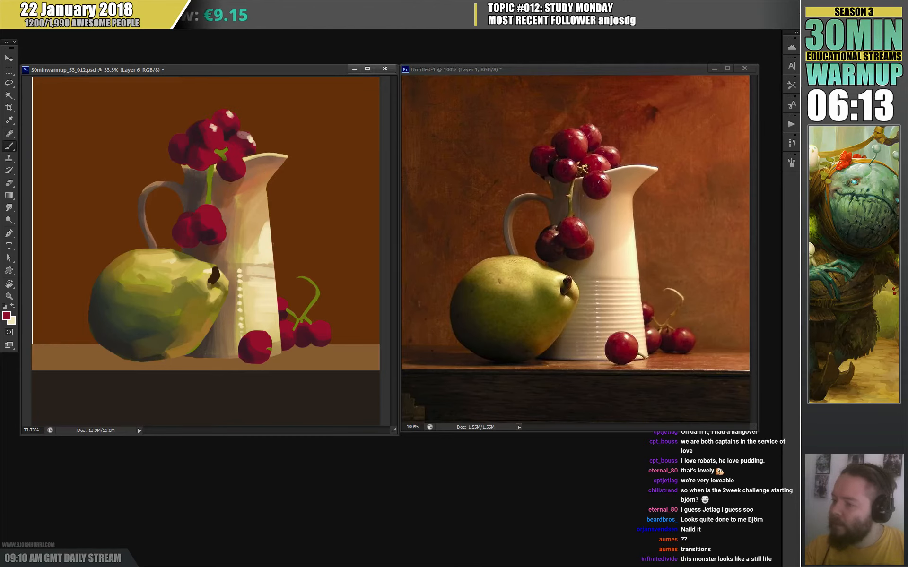
key("x")
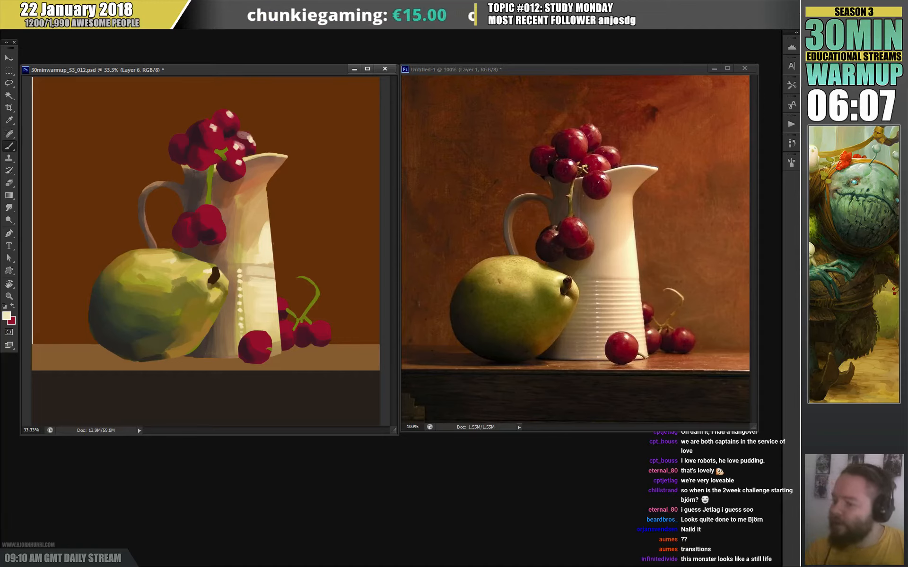
key("x")
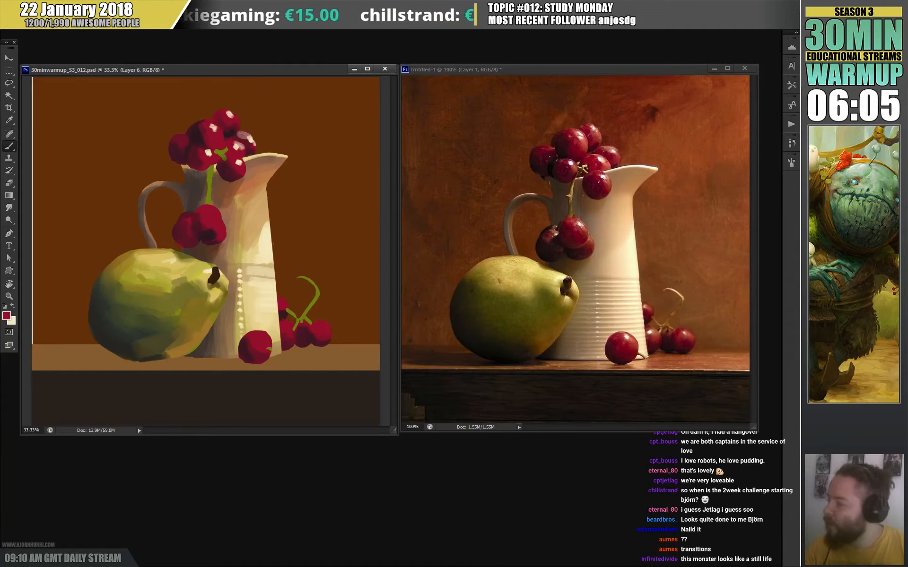
left_click(202, 148, "alt")
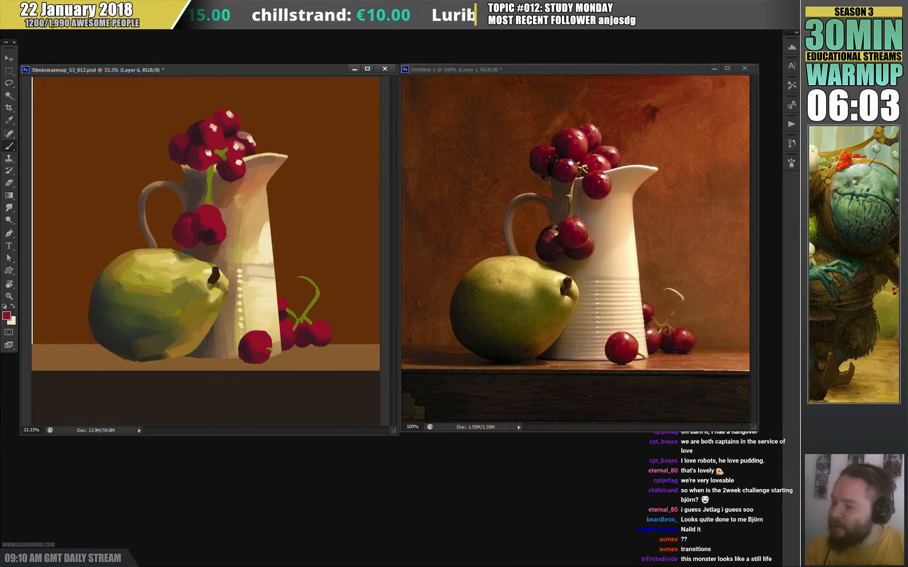
- Add cream highlights to the leftmost upper grape, the hanging cluster and the single grape in front of the jug
key("x")
right_click(212, 150)
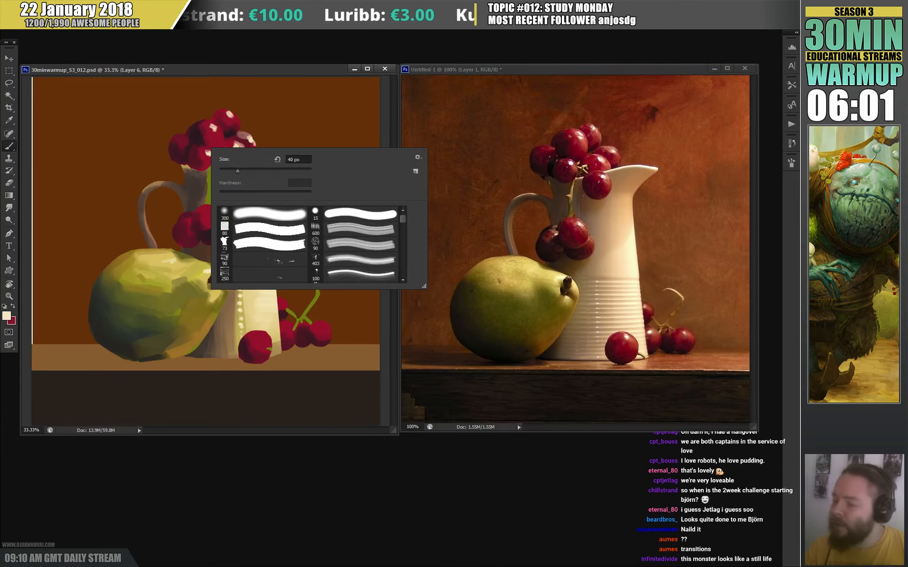
key("Return")
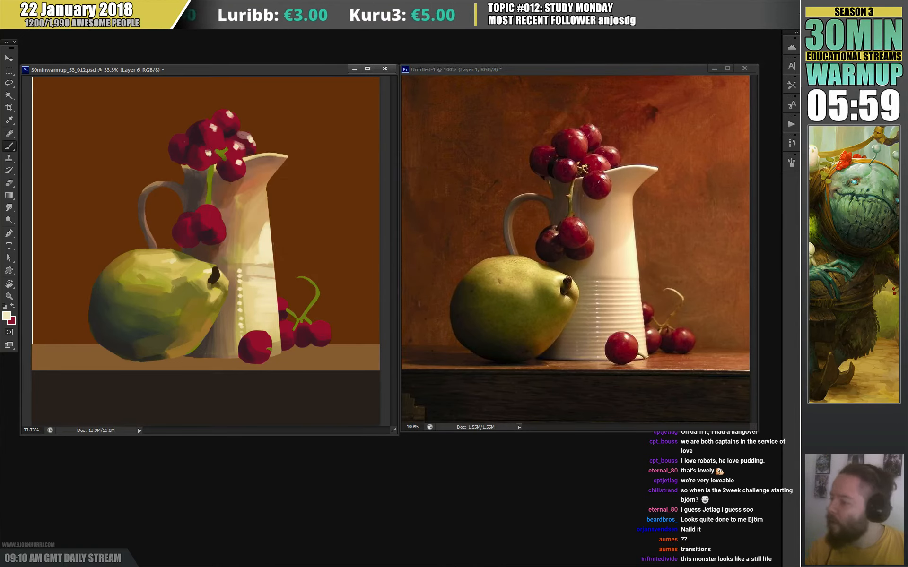
right_click(233, 150)
key("Return")
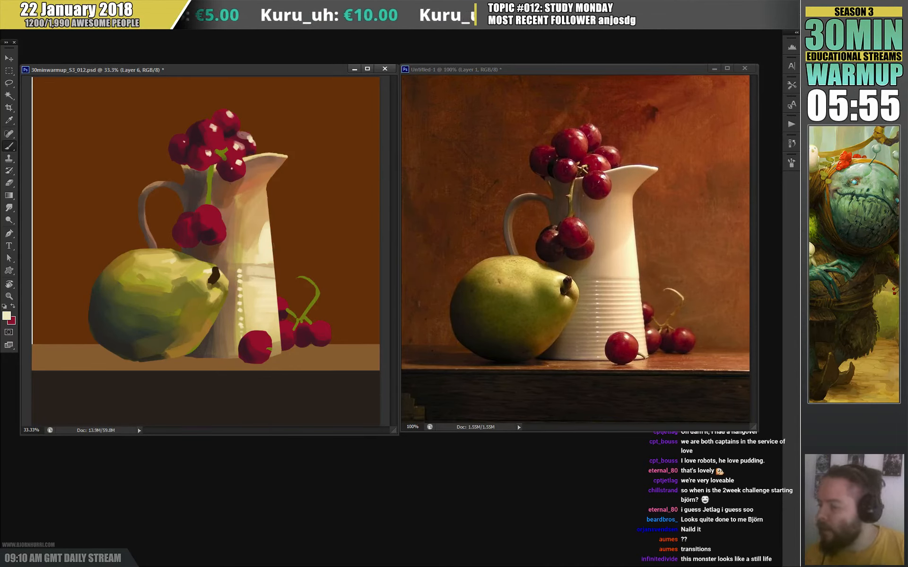
right_click(230, 230)
key("Return")
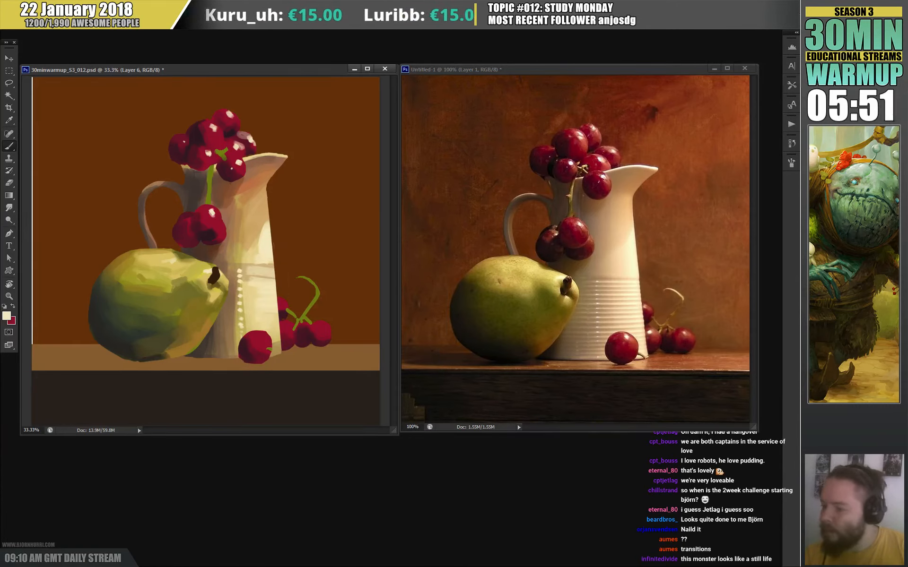
left_click_drag(190, 220, 189, 219)
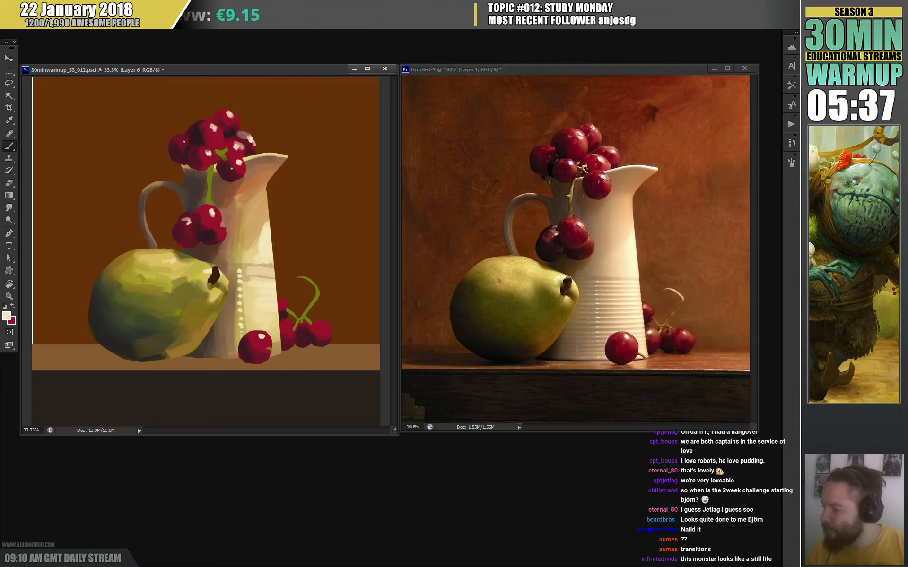
- Sample golden ochre from the pear's upper edge, adjust the brush and soften the grapes' highlights with warmer tones
key("x")
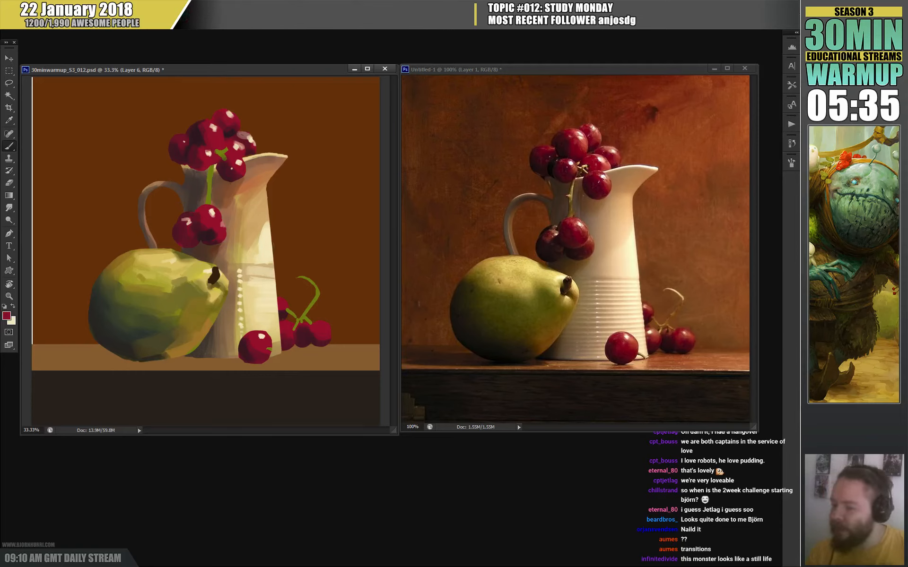
left_click(204, 273, "alt")
left_click(152, 252, "alt")
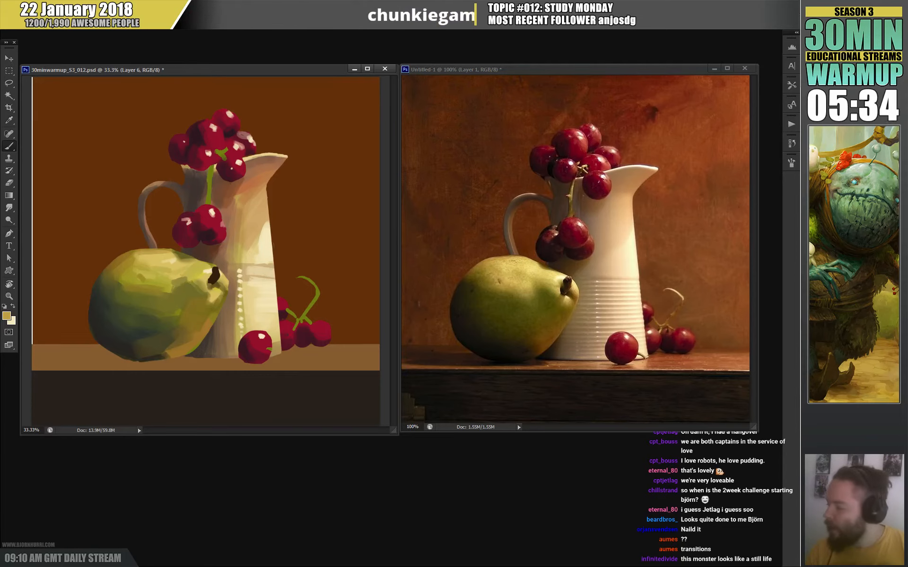
right_click(286, 333)
left_click(374, 345)
key("Return")
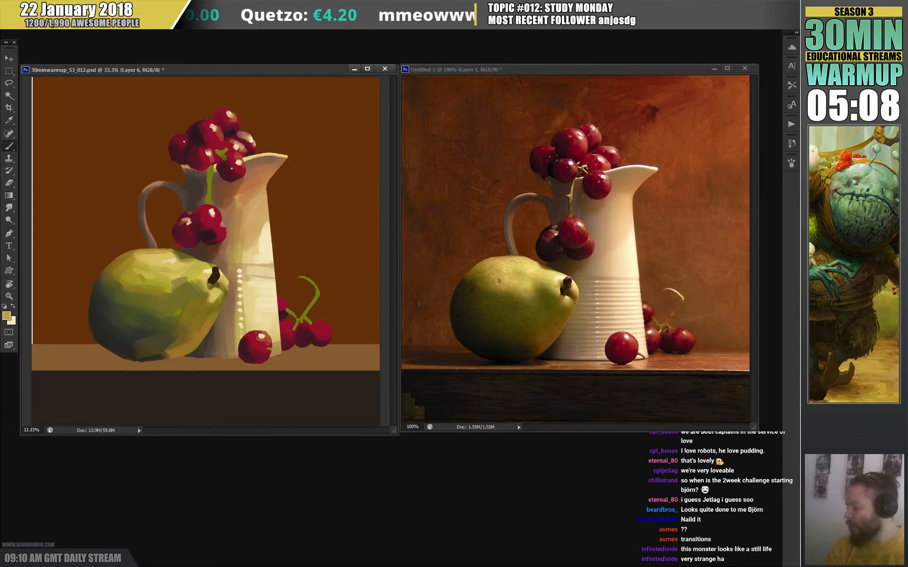
- Add a new layer and dab ochre and cream highlights on the rightmost grape of the group behind the jug
key("ctrl+shift+alt+n")
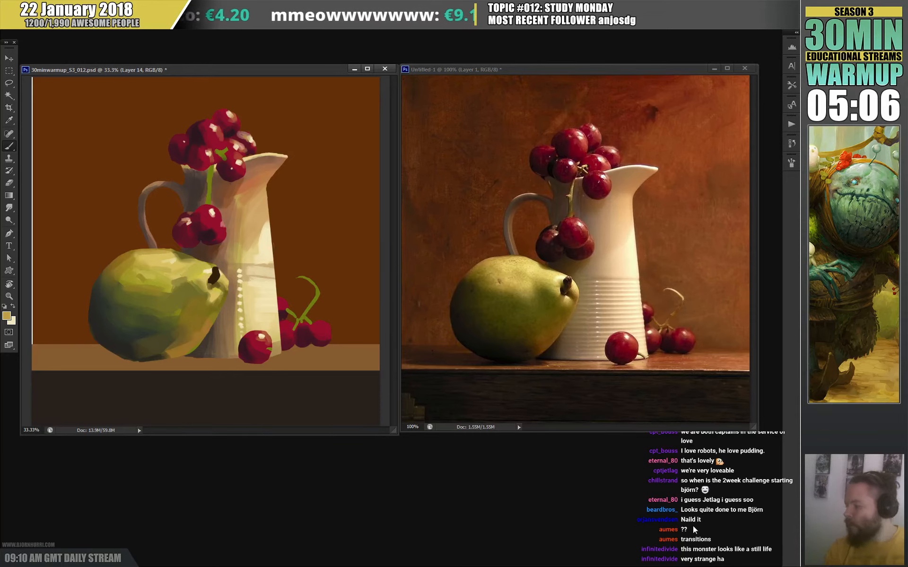
key("x")
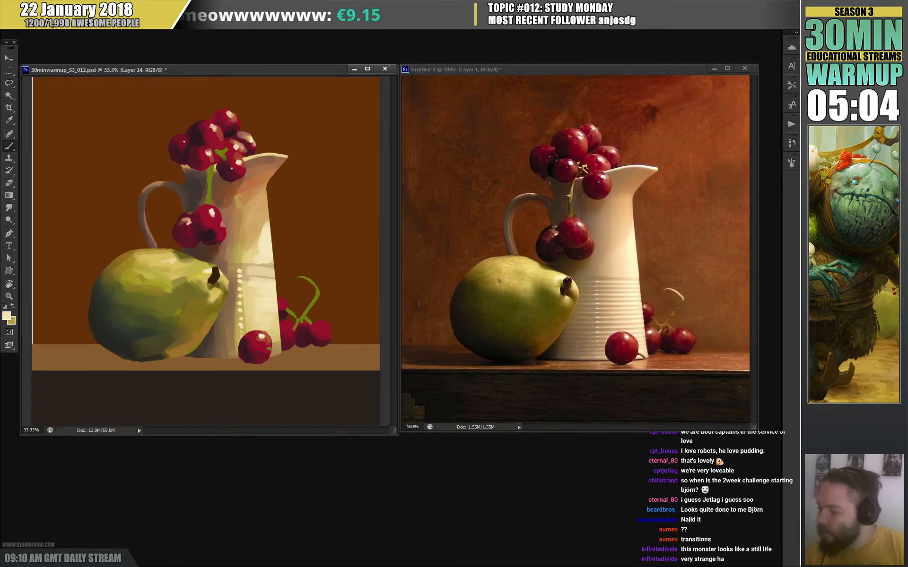
left_click(322, 326)
key("x")
left_click(326, 326)
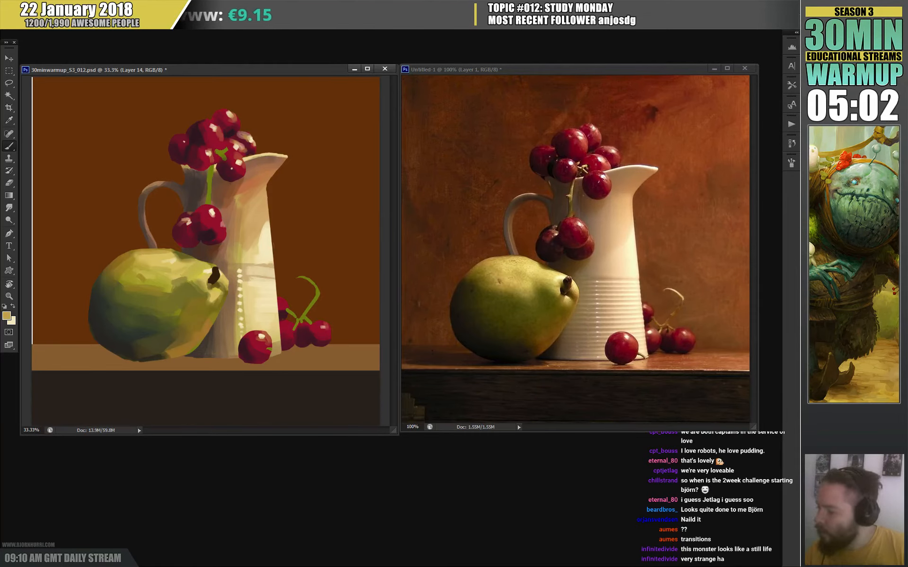
left_click(327, 329)
left_click(320, 325)
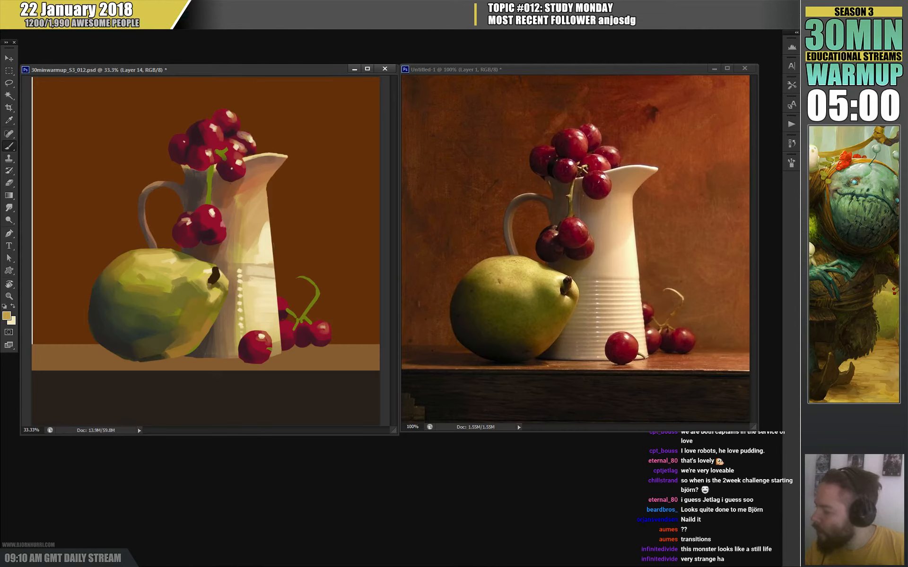
- Alternate ochre and cream to shape the light on the grape directly beside the jug's base
left_click_drag(286, 323, 292, 334)
left_click(283, 329)
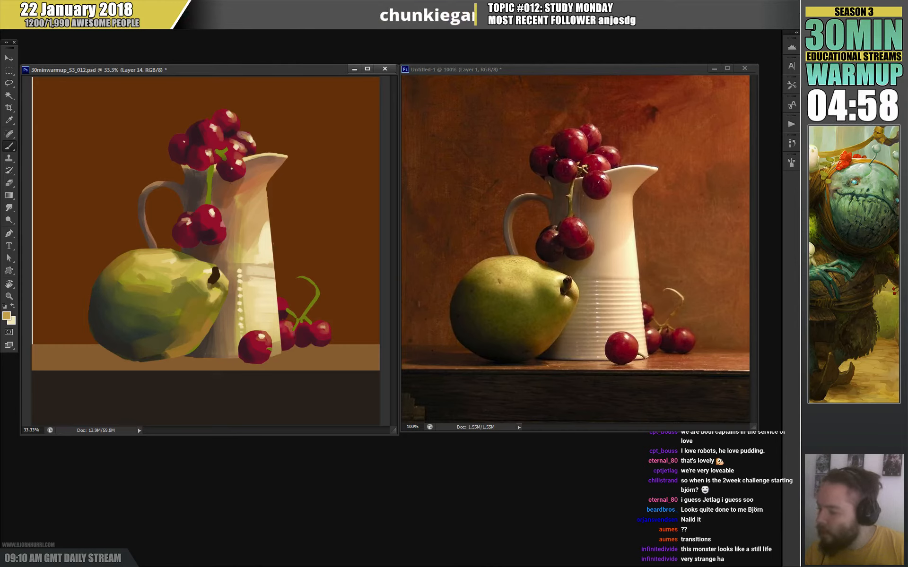
key("x")
left_click(282, 329)
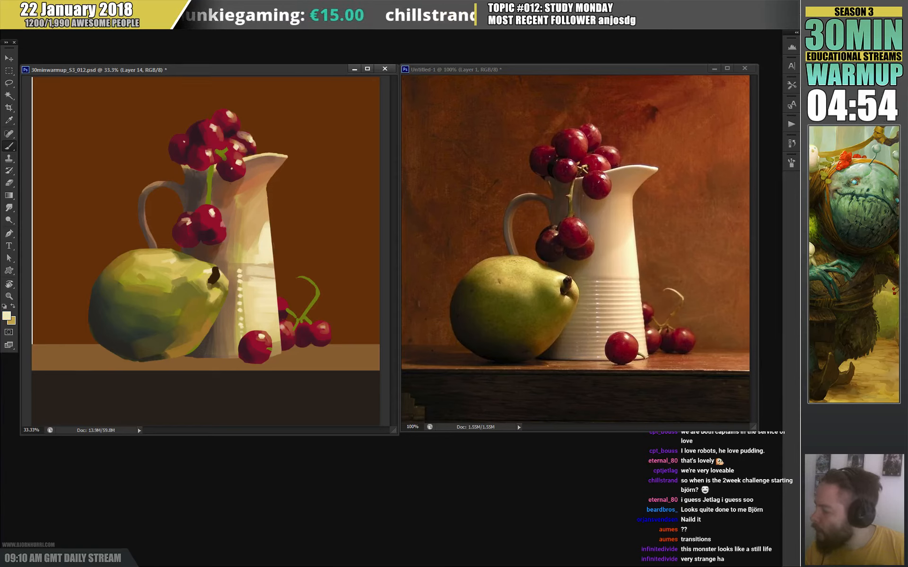
key("x")
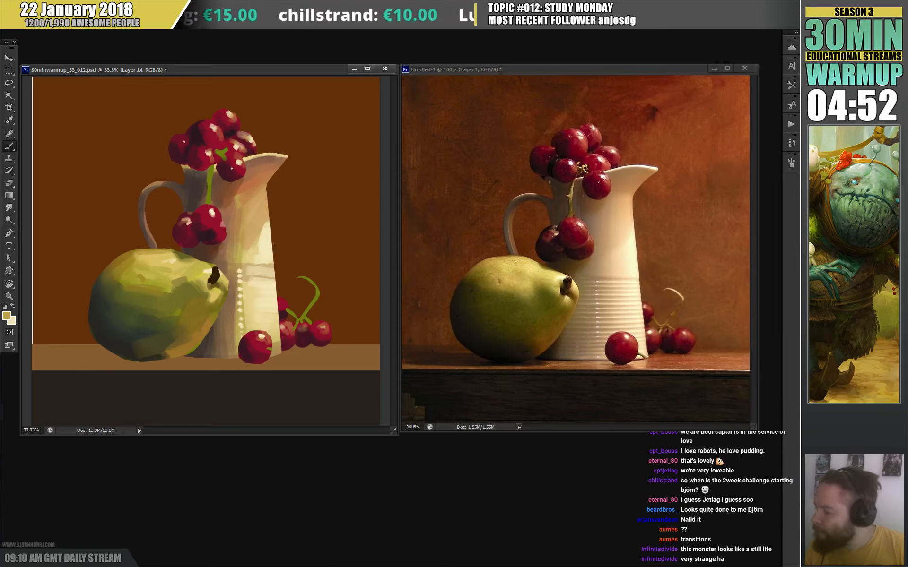
key("x")
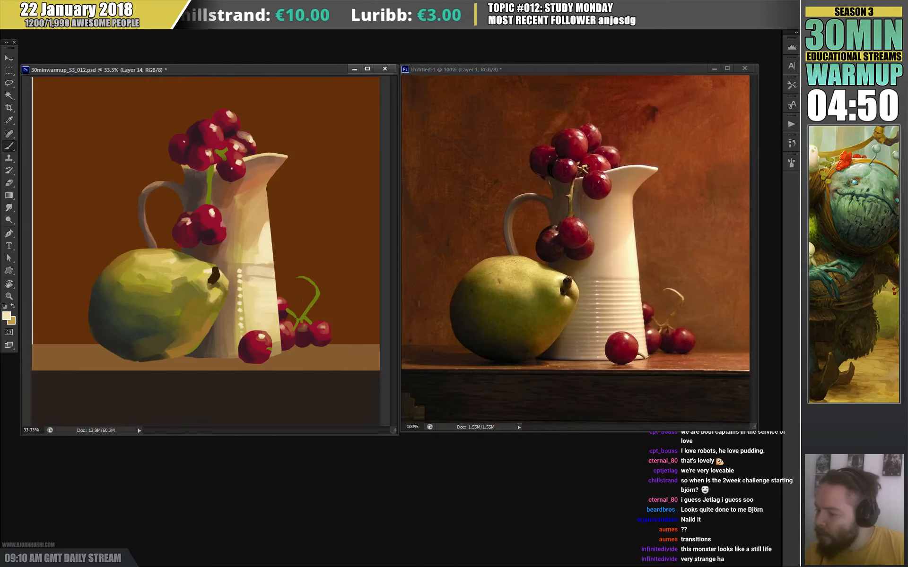
- Adjust the brush and refine the highlight on the uppermost grape behind the jug, sampling its red
right_click(282, 300)
key("Return")
key("x")
left_click(284, 300, "alt")
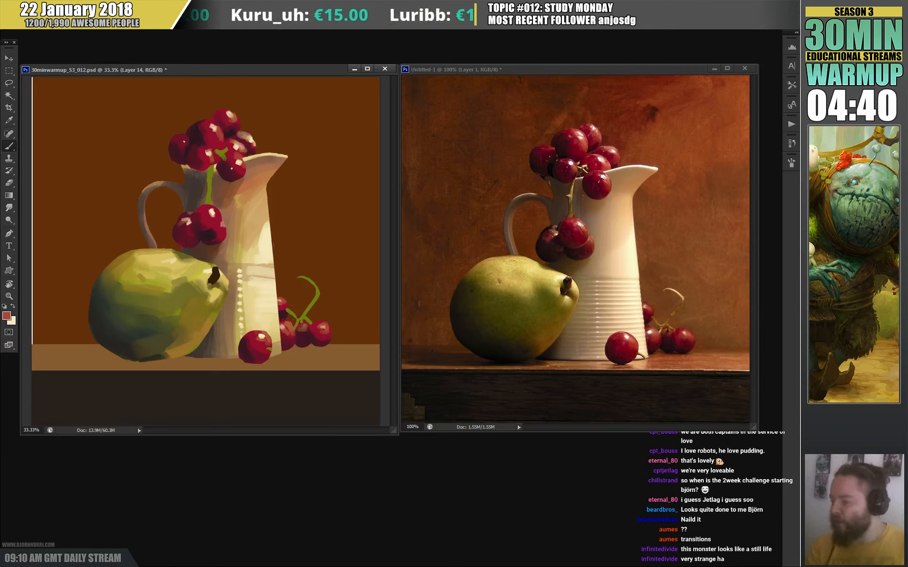
- Select the dark front of the table, create a new layer for it and clear the selection outline from view
key("v")
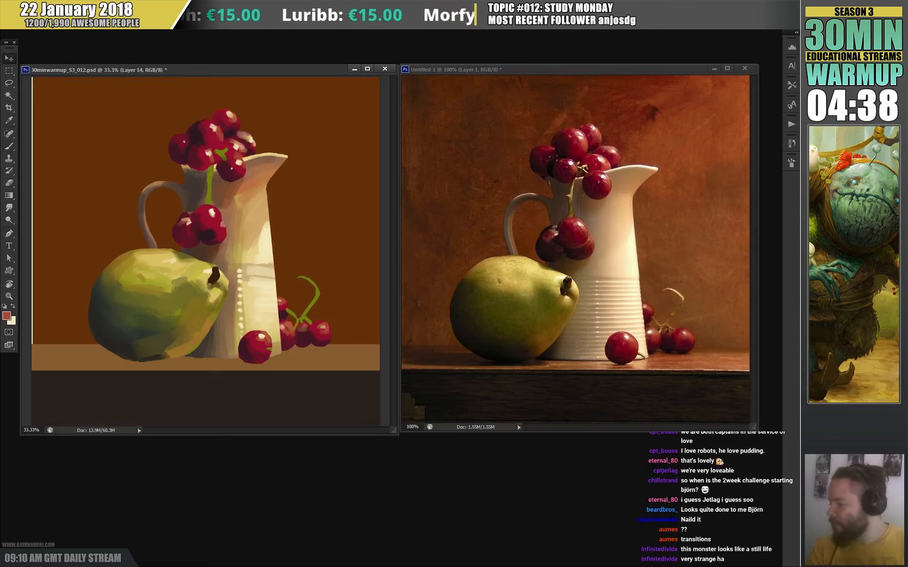
left_click(308, 394)
key("w")
left_click(308, 394)
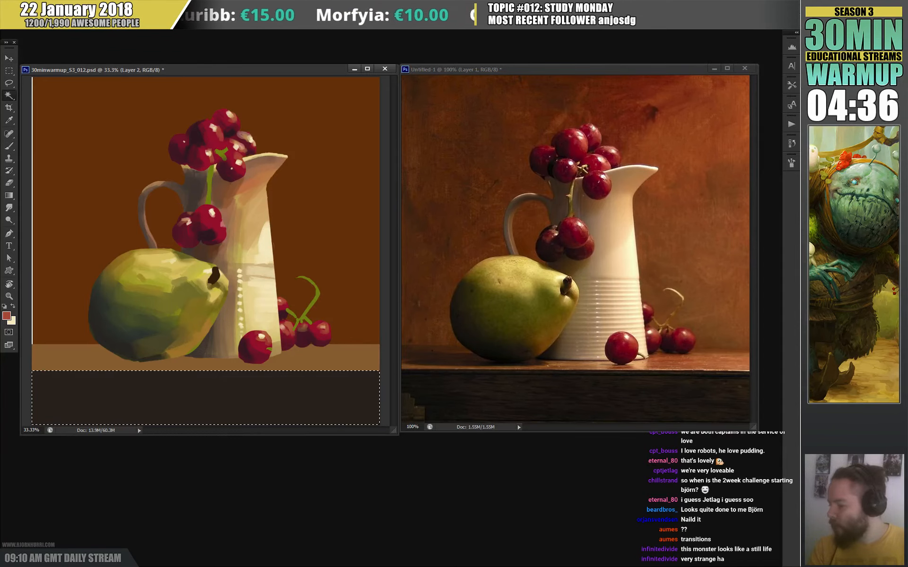
key("ctrl+shift+alt+n")
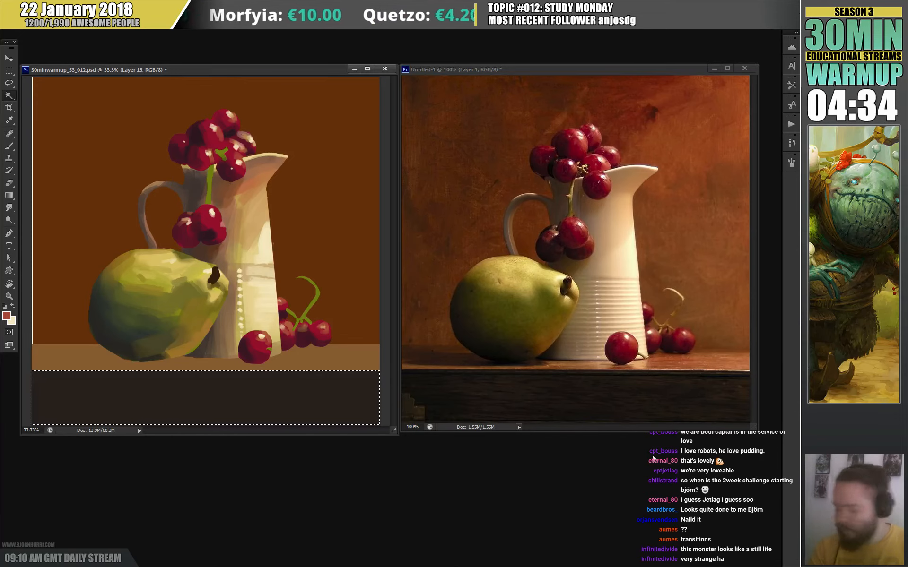
key("ctrl+d")
- Sample dark brown from the pear's stem, shift it darker and more saturated, and paint over the table's front
key("b")
right_click(279, 355)
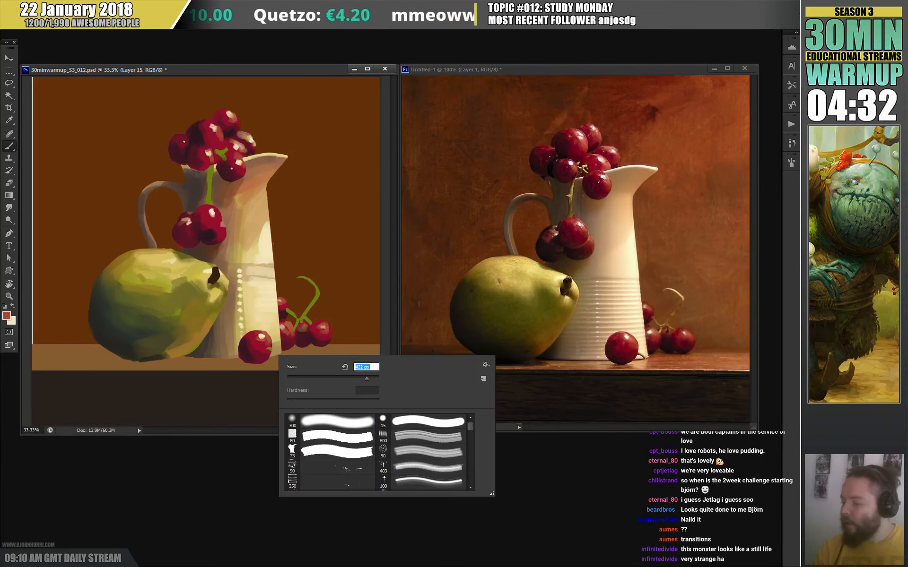
key("Return")
left_click(216, 277, "alt")
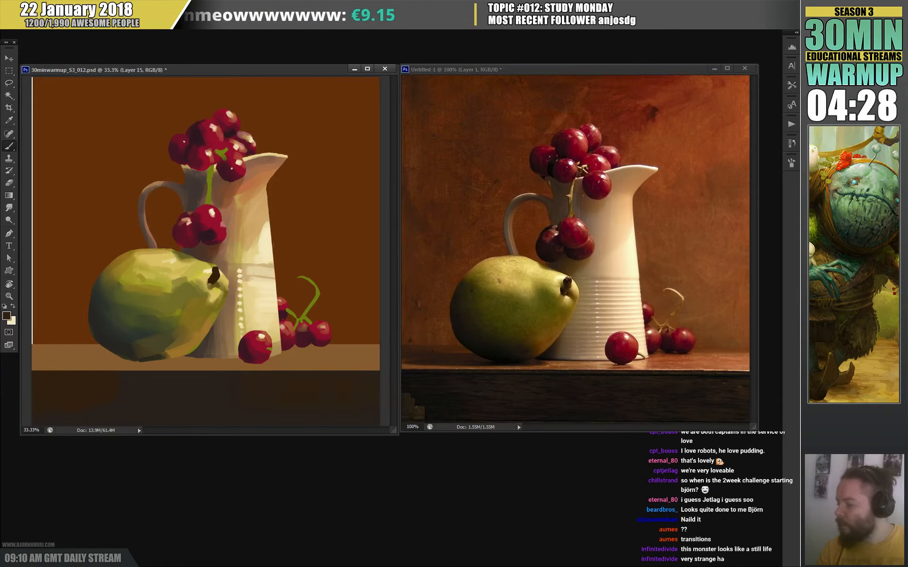
left_click(7, 315)
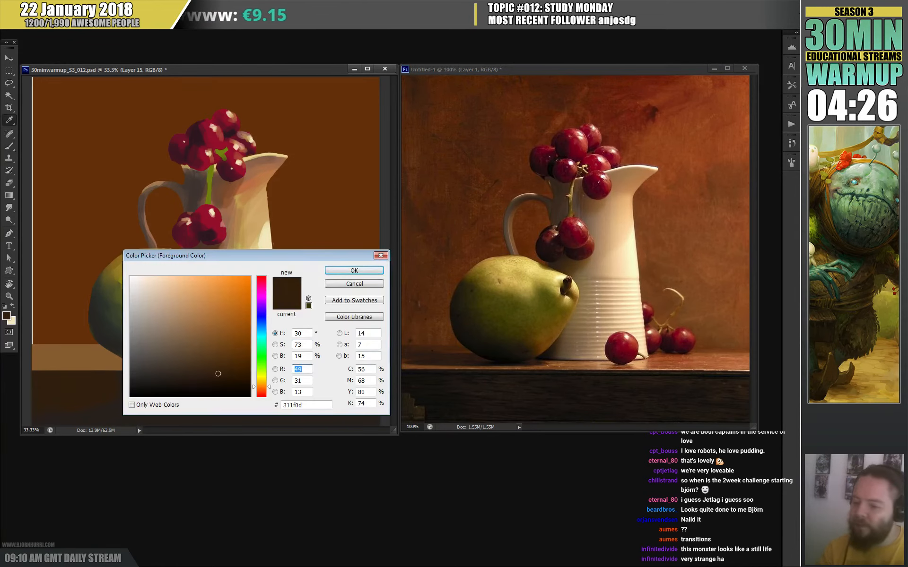
left_click(235, 379)
key("Return")
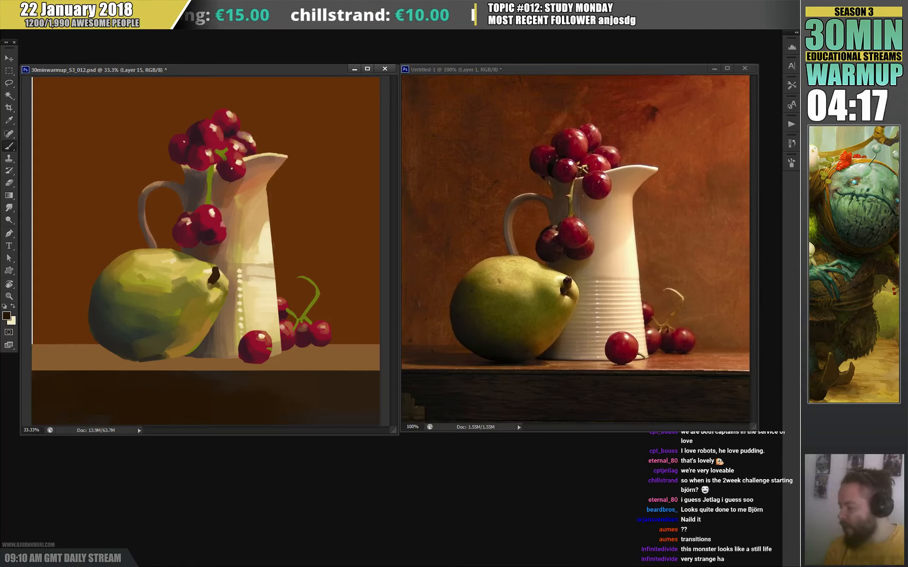
- Select the lighter tabletop strip, return to the painting layer and hide the selection outline for brushing
key("w")
left_click(291, 366)
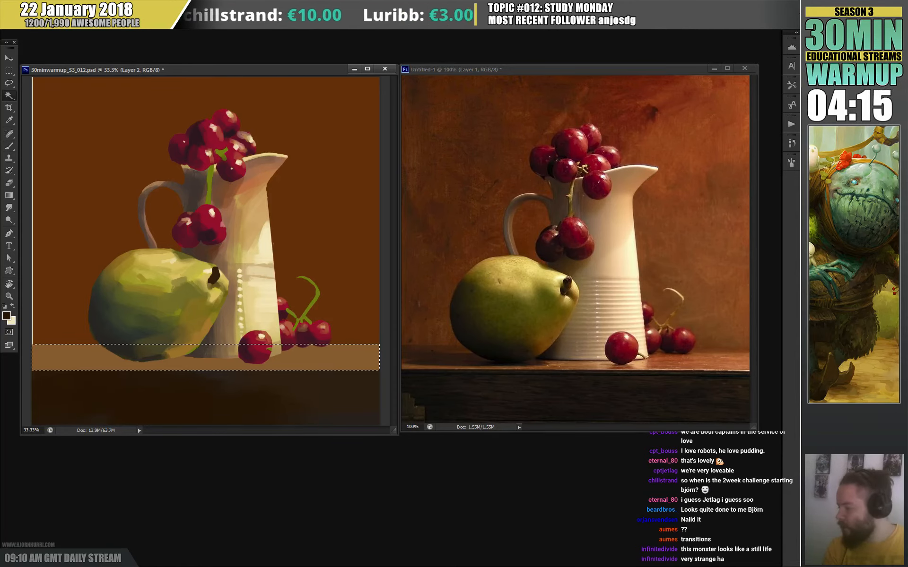
key("ctrl+shift+alt+n")
key("ctrl+h")
key("b")
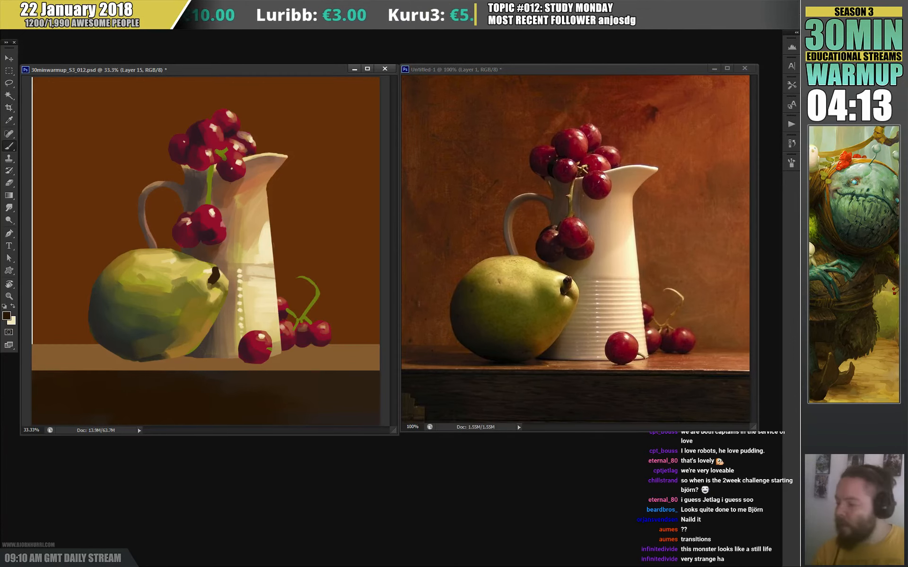
- Sample the near-black brown of the table's front and paint cast shadows on the tabletop beneath the pear and jug
right_click(281, 334)
left_click(220, 405, "alt")
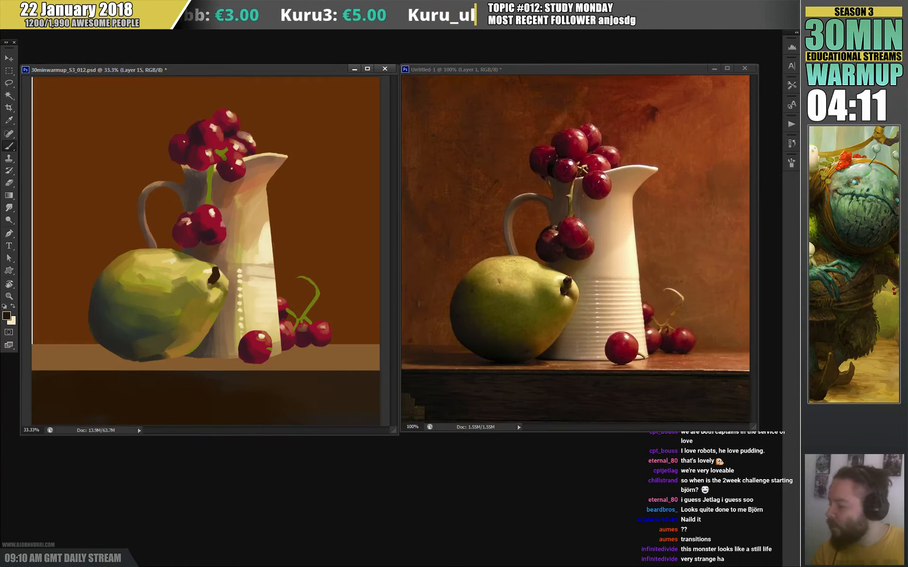
mouse_move(119, 358)
left_mouse_down()
mouse_move(39, 359)
mouse_move(241, 360)
left_mouse_up()
right_click(204, 348)
key("Return")
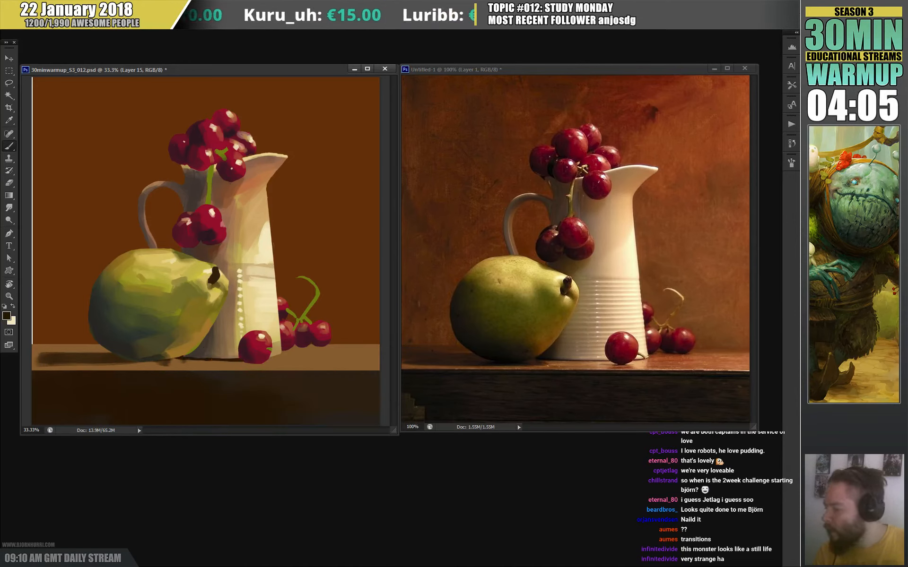
- Alternate dark and mid browns, sampling from the tabletop, to refine the shadow beneath the jug and front grape
key("x")
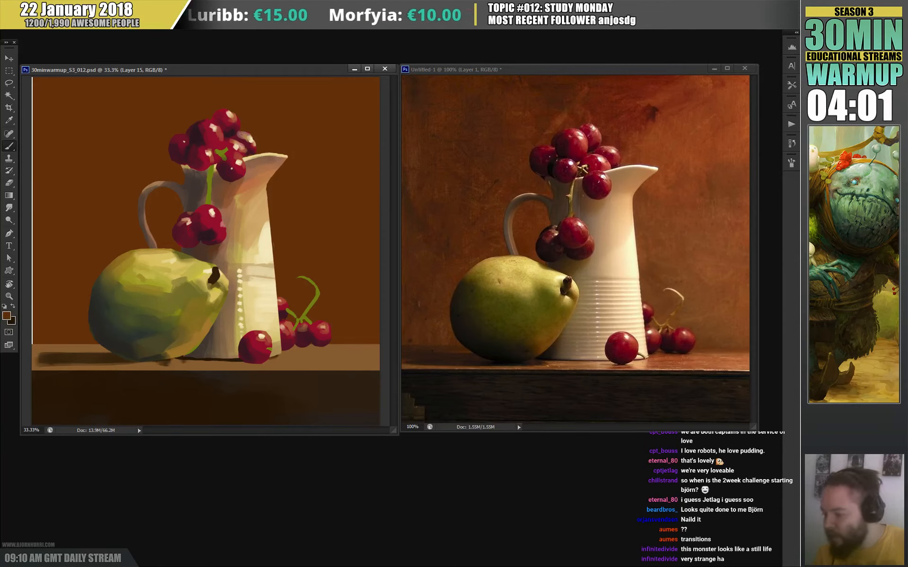
key("x")
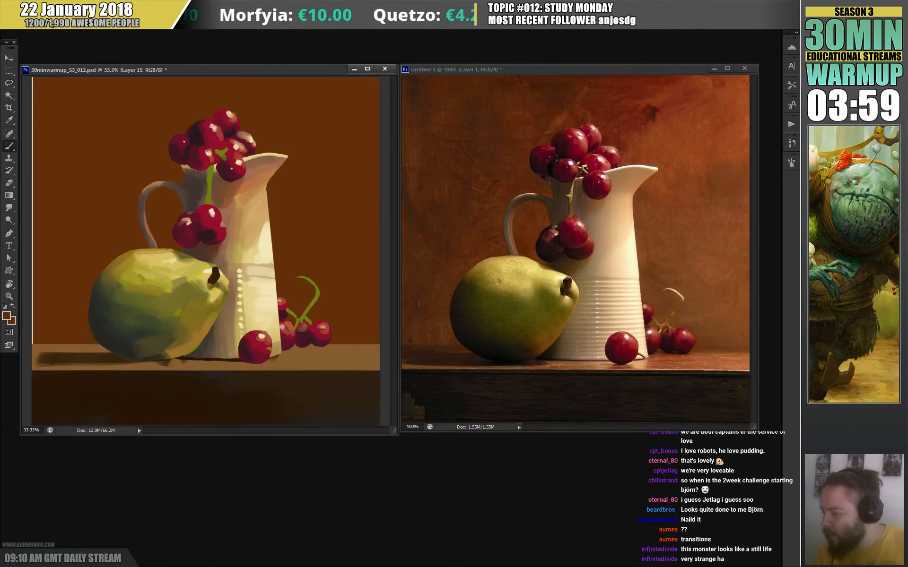
right_click(287, 363)
key("Escape")
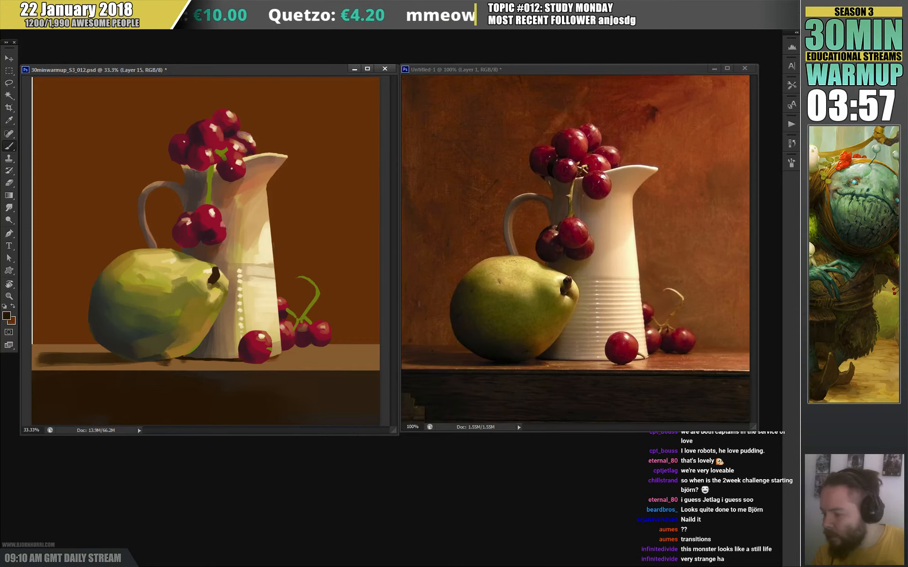
key("x")
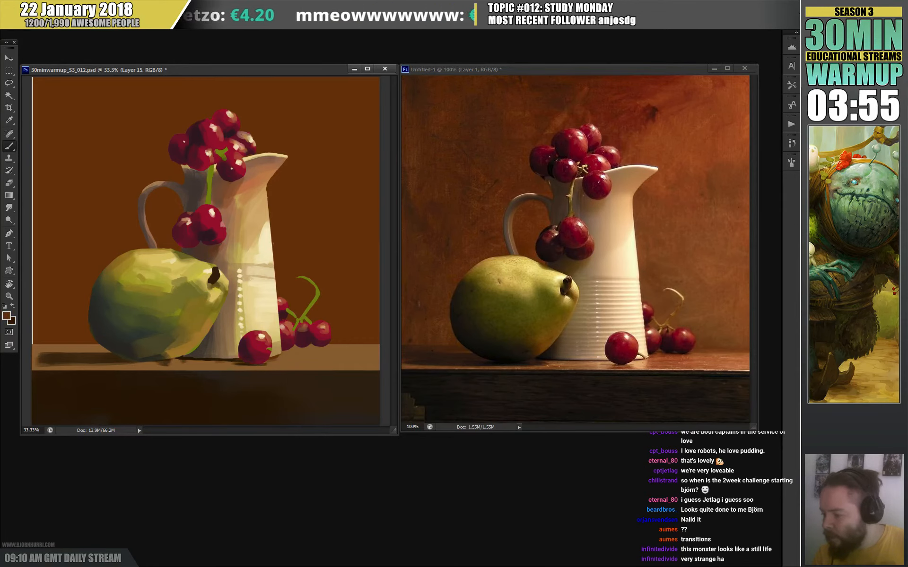
left_click(232, 362, "alt")
left_click_drag(252, 363, 204, 363)
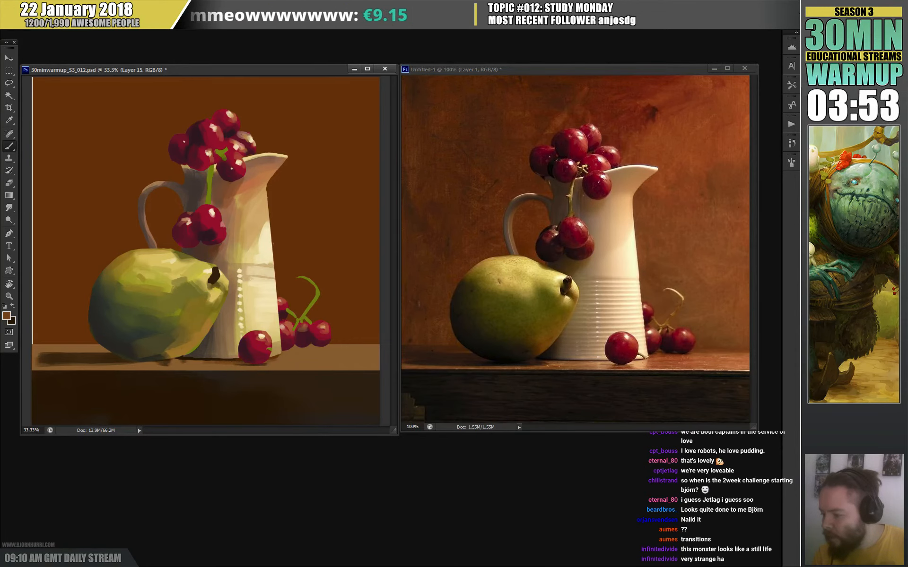
- Choose a saturated orange and brush warm colour onto the tabletop below the grapes behind the jug
right_click(315, 356)
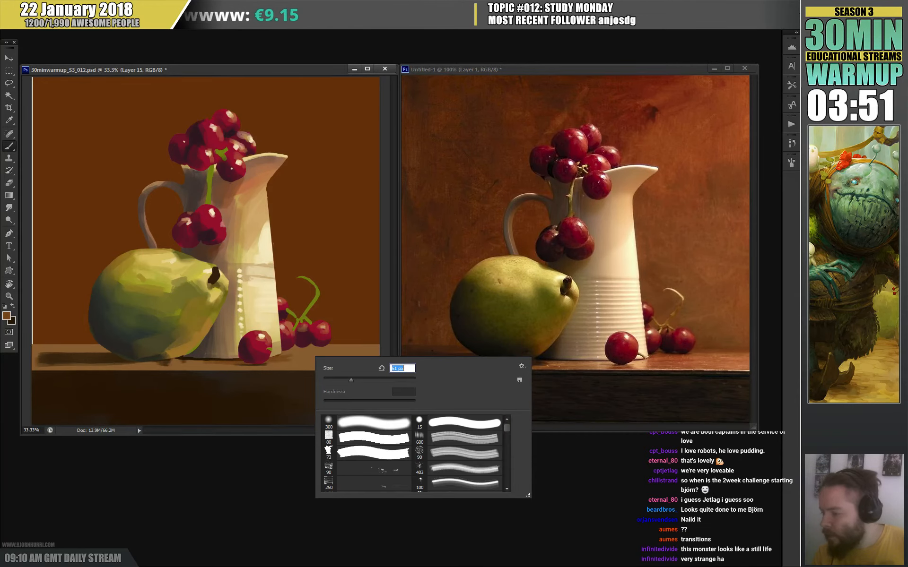
left_click(7, 316)
left_click(237, 317)
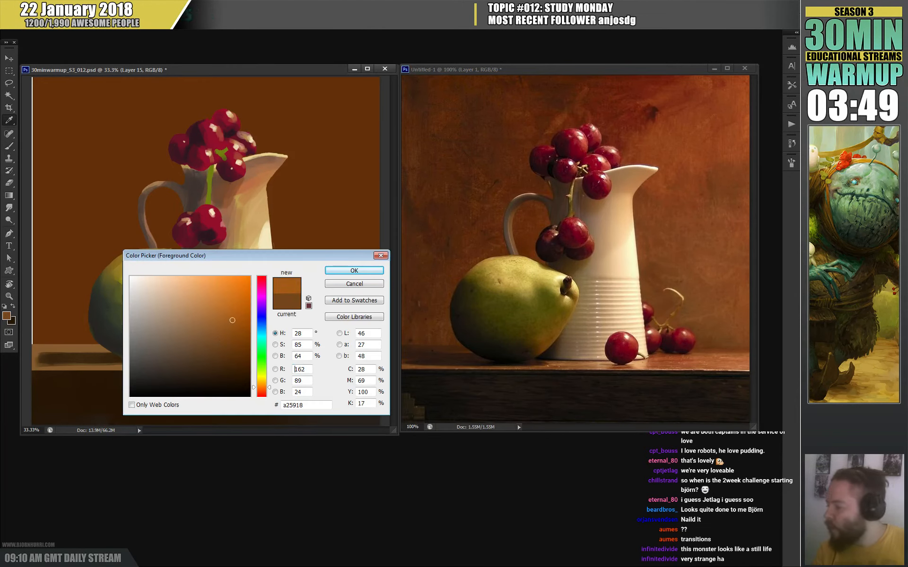
left_click(238, 315)
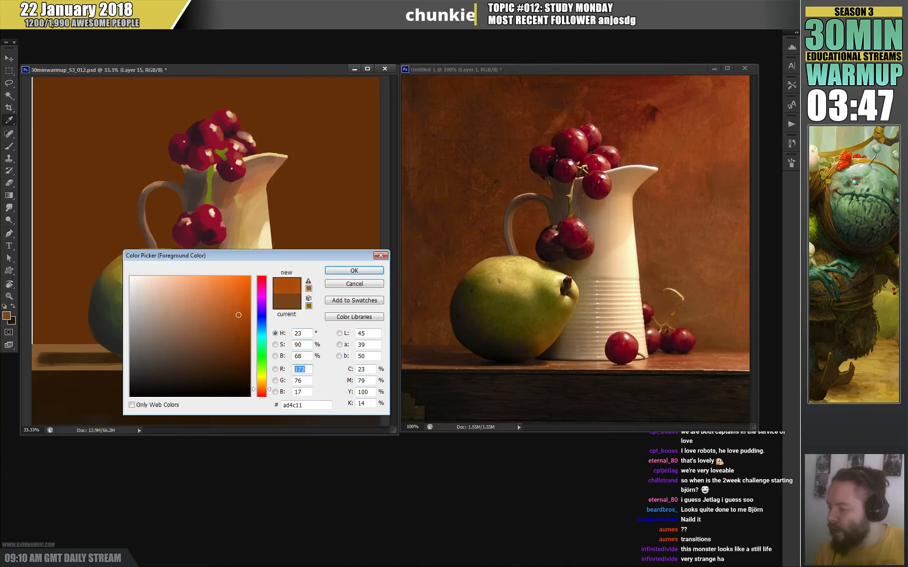
key("Return")
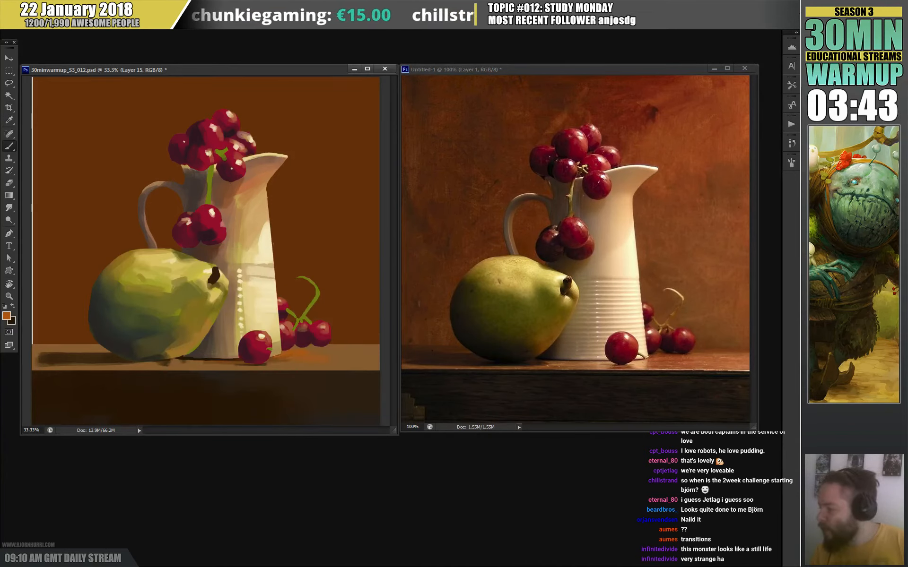
- Darken the orange to a deep rusty brown and paint it into the warm tabletop patch beneath the right-hand grapes
key("n")
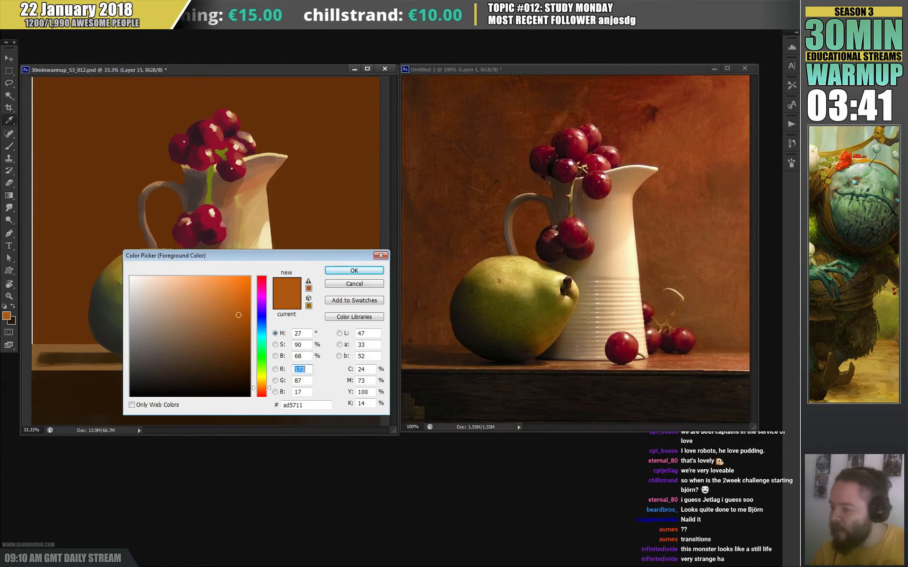
left_click(244, 341)
key("Return")
key("b")
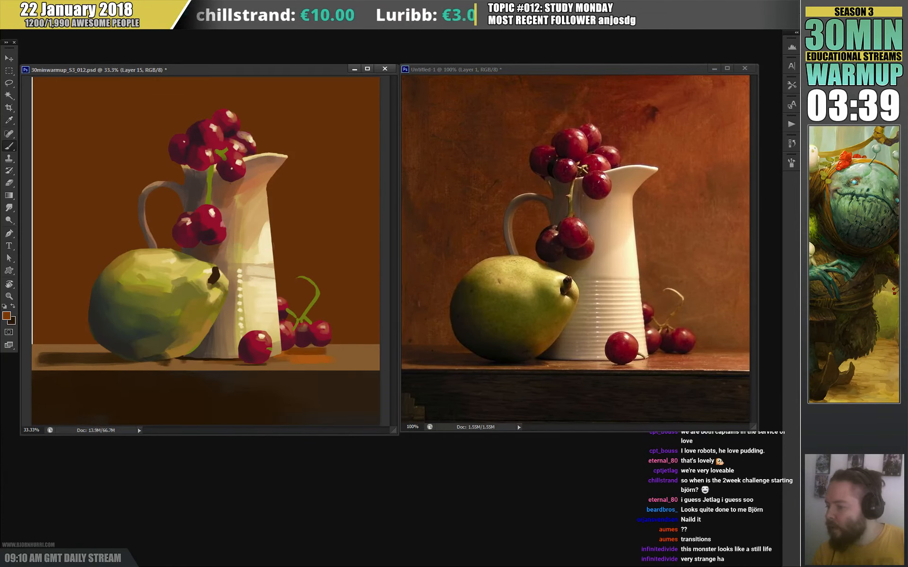
mouse_move(282, 356)
left_mouse_down()
mouse_move(379, 348)
mouse_move(310, 357)
mouse_move(335, 363)
left_mouse_up()
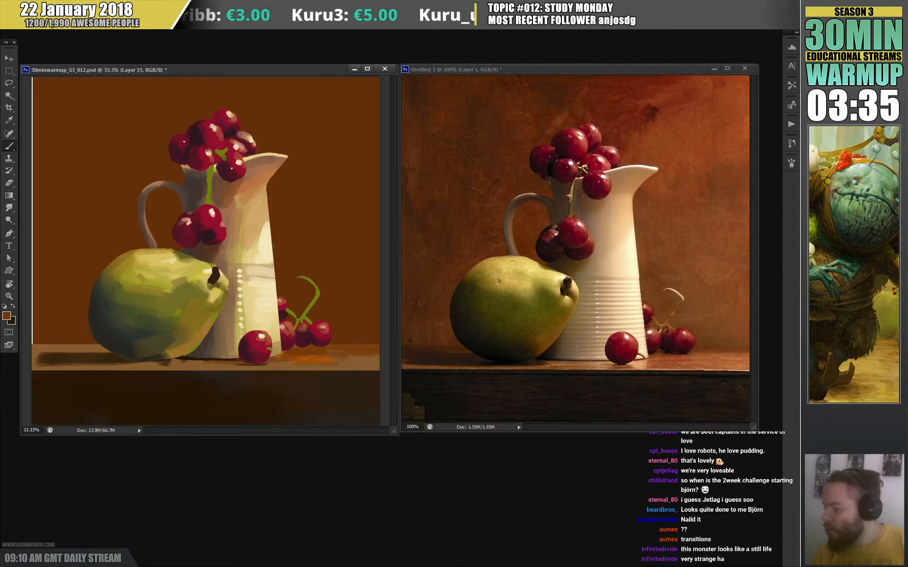
- Sample the tabletop's orange-brown and a golden tan, and brush lighter tones onto the tabletop beside the front grape
left_click(299, 359, "alt")
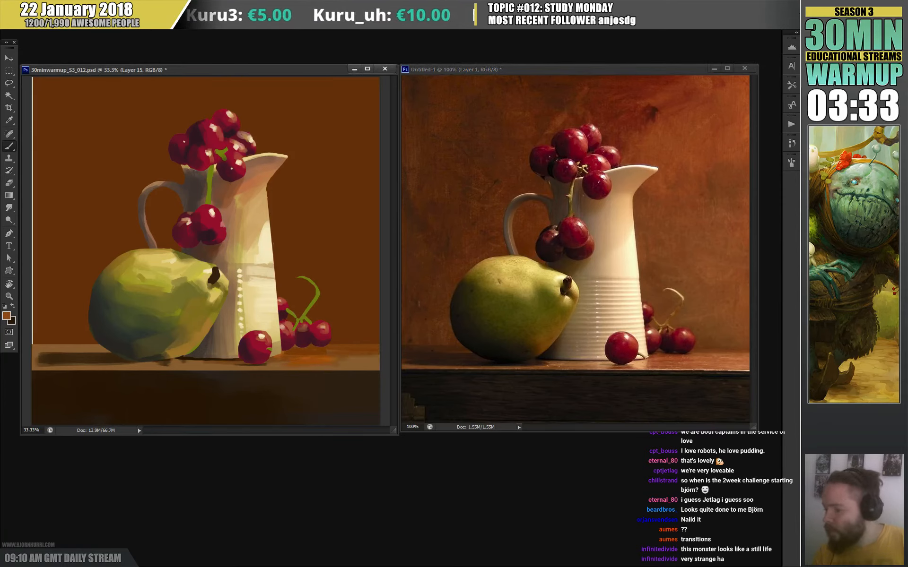
left_click(217, 209, "alt")
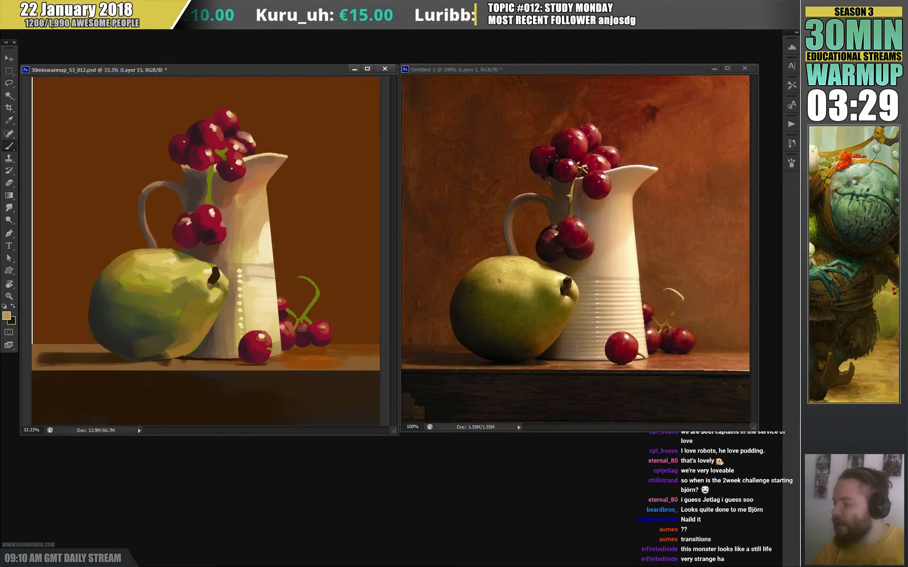
left_click_drag(274, 363, 278, 369)
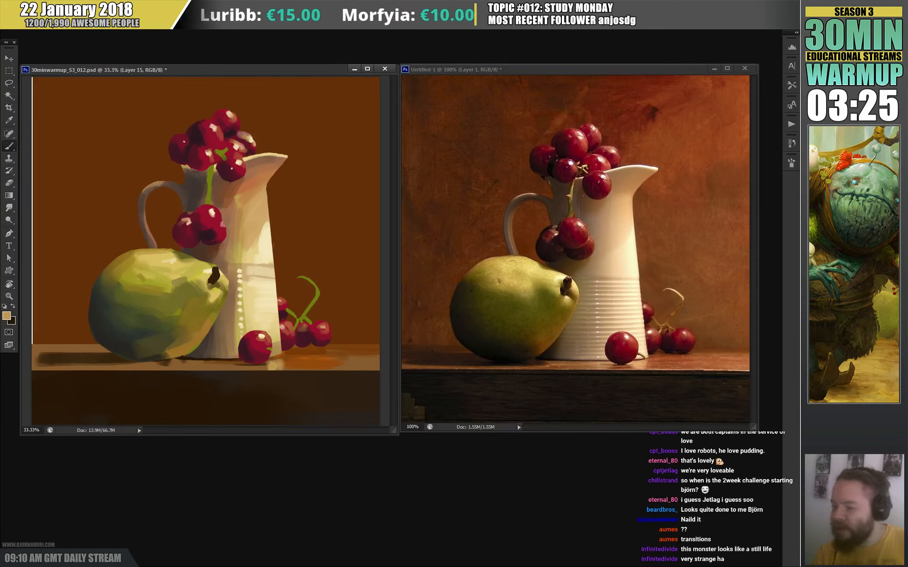
- Choose a light tan, reduce the brush size, and stroke a highlight onto the tabletop's front edge below the jug
left_click(6, 315)
left_click(175, 307)
key("Return")
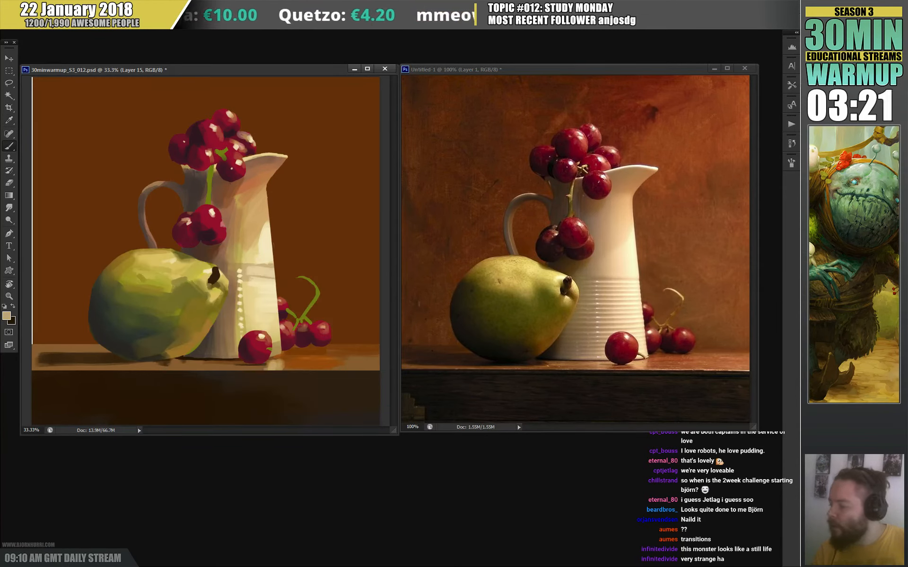
right_click(238, 363)
key("Return")
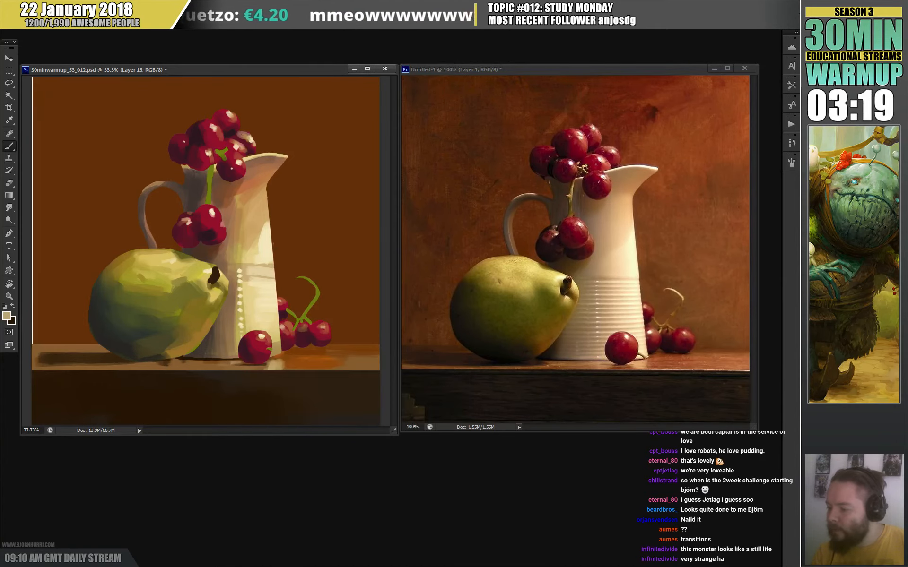
right_click(247, 371)
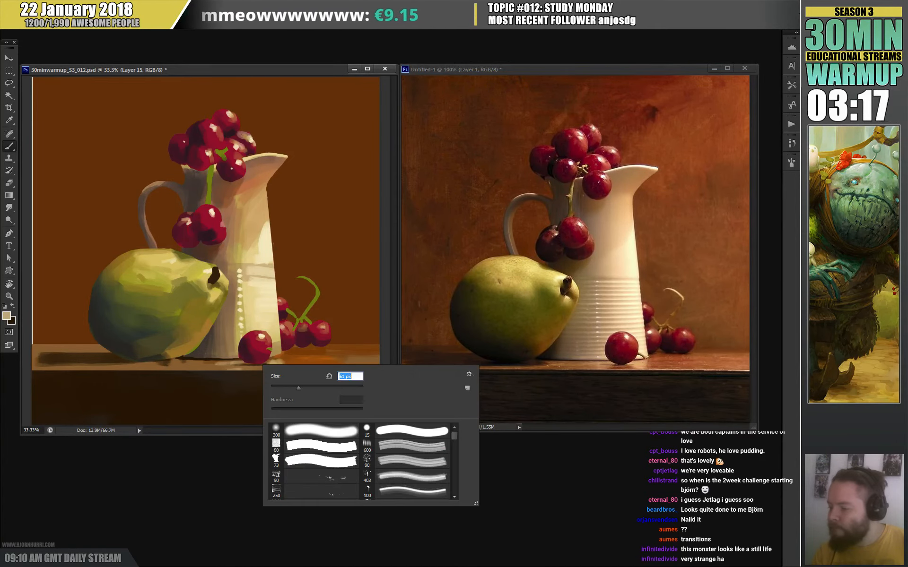
left_click_drag(226, 366, 237, 369)
- Sample tabletop browns and the jug's warm tan, and extend the light accent along the table's front edge beneath the jug
left_click(260, 368, "alt")
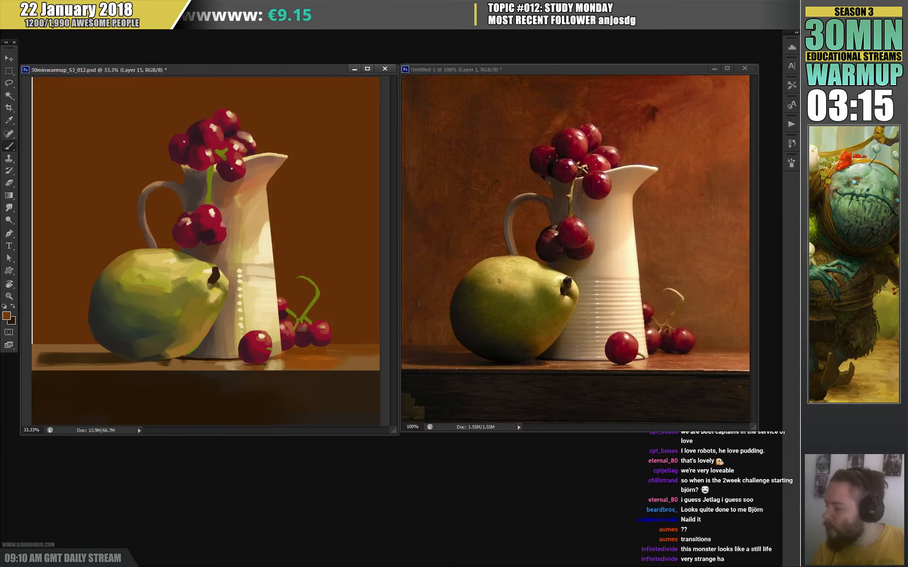
left_click(316, 359, "alt")
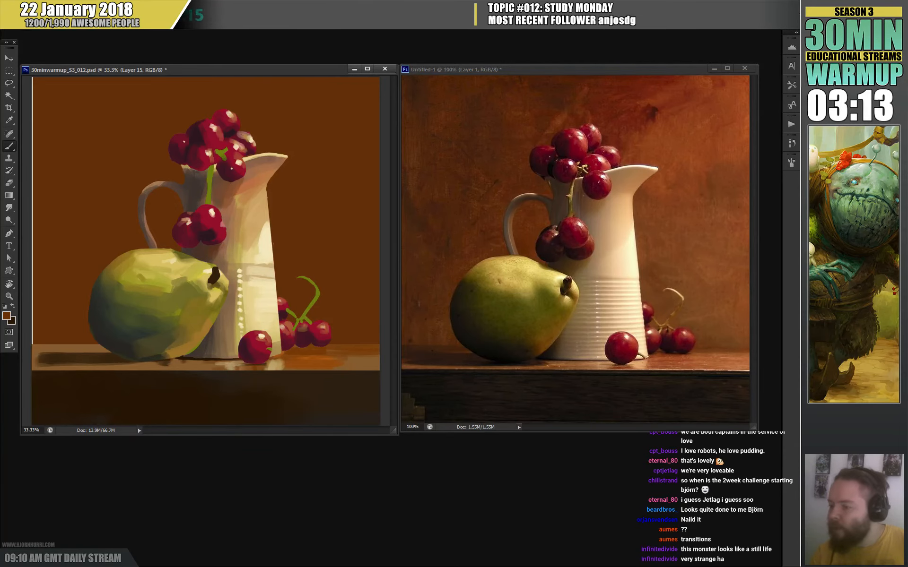
left_click(245, 199, "alt")
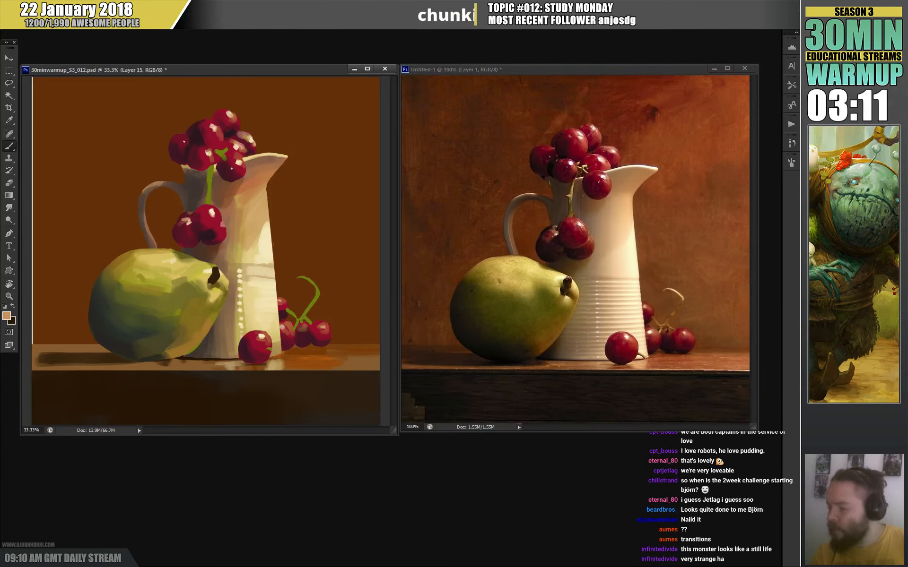
left_click_drag(222, 369, 184, 366)
left_click(217, 285, "alt")
left_click(155, 256, "alt")
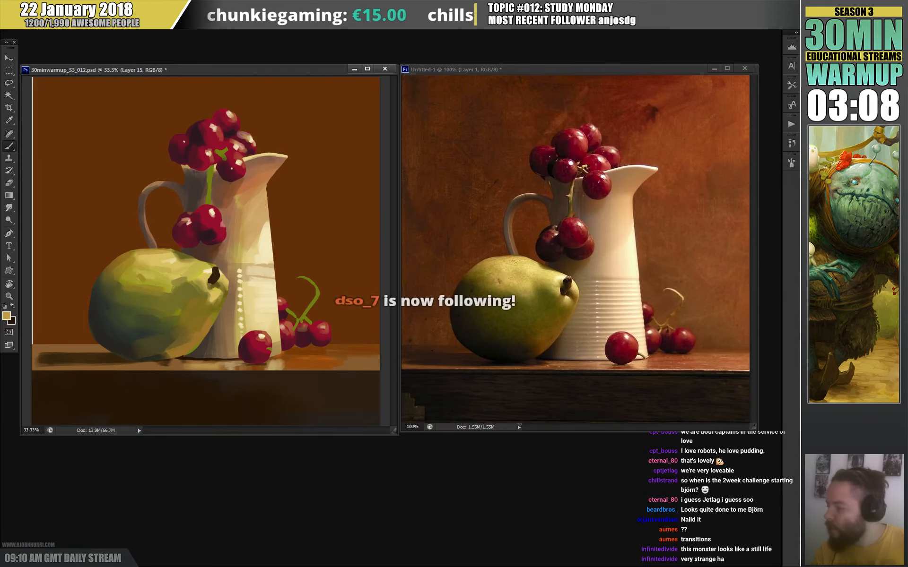
- With a smaller brush, sample the dark shadow brown and darken the contact shadow along the underside of the pear
left_click(312, 361, "alt")
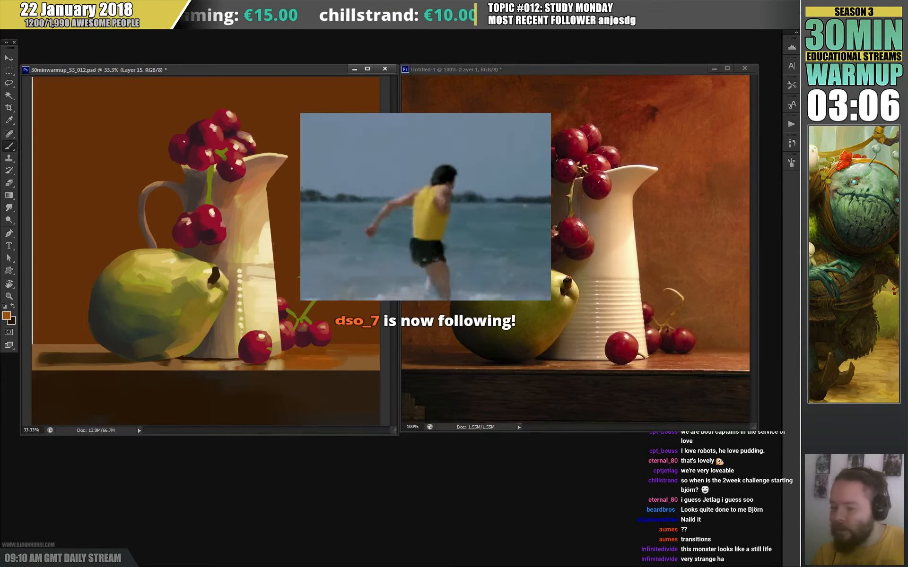
right_click(283, 374)
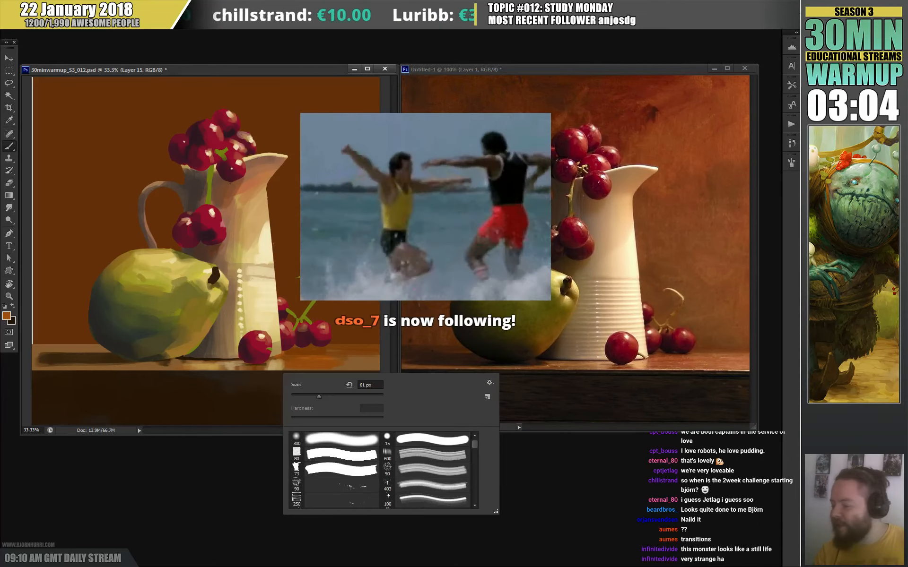
left_click(306, 395)
key("Return")
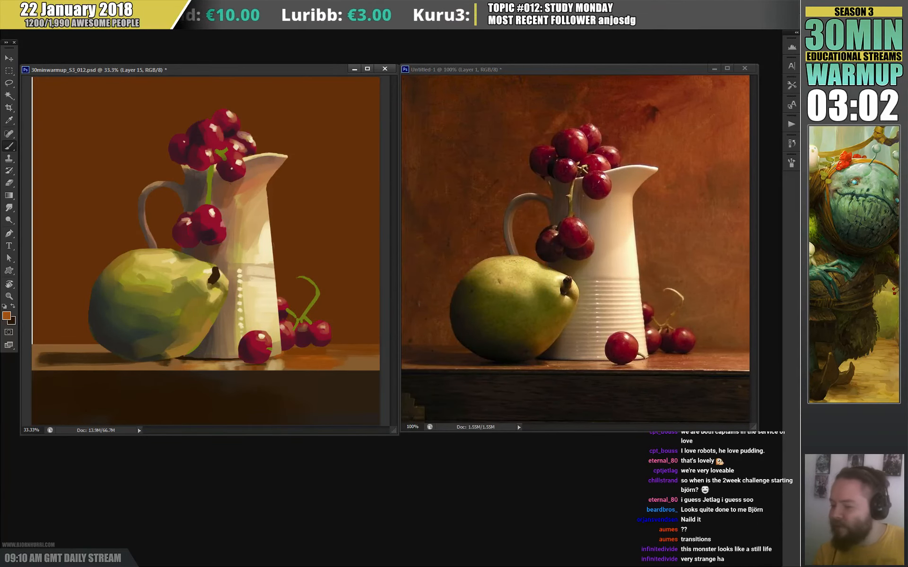
left_click(94, 362, "alt")
left_click_drag(96, 364, 181, 360)
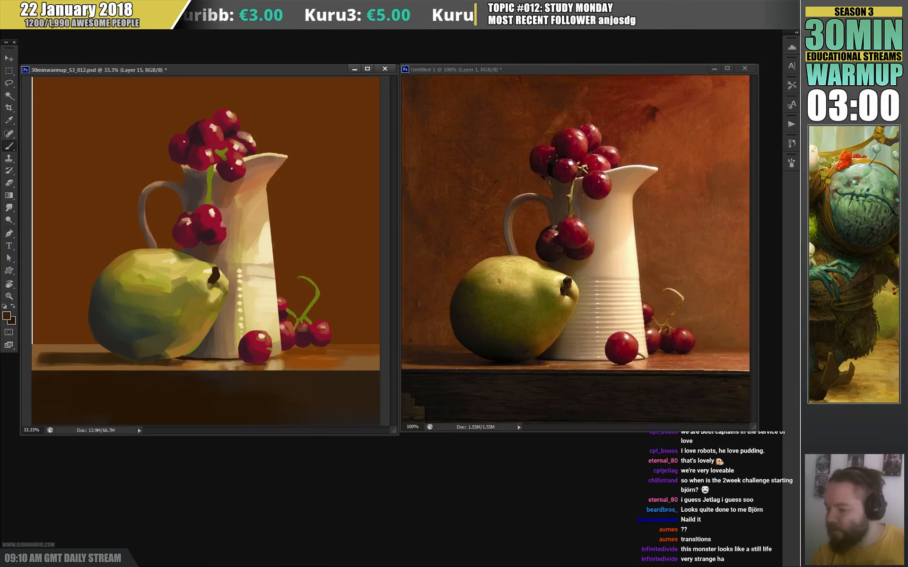
- Sample a warm brown from the tabletop and brush it across the table in front of the pear's shadow
left_click(306, 357, "alt")
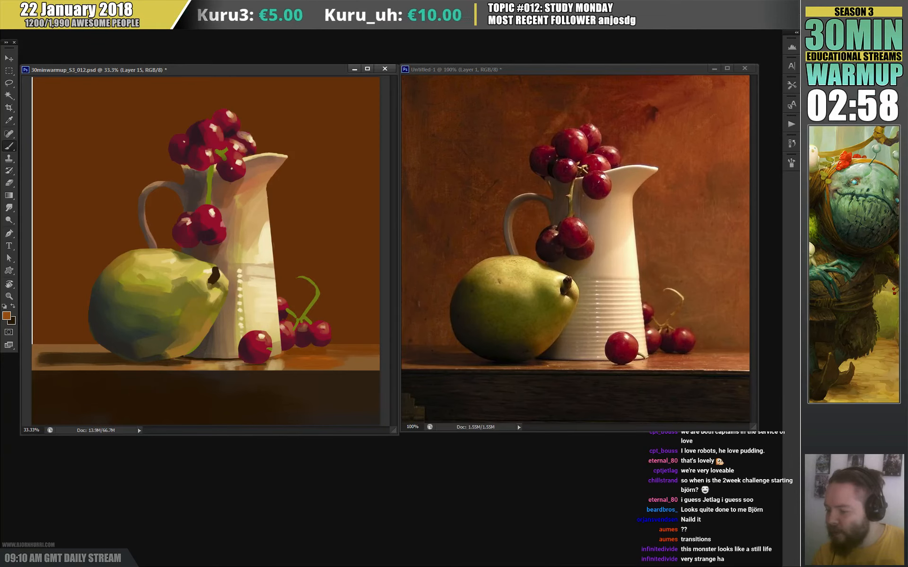
right_click(181, 356)
key("Return")
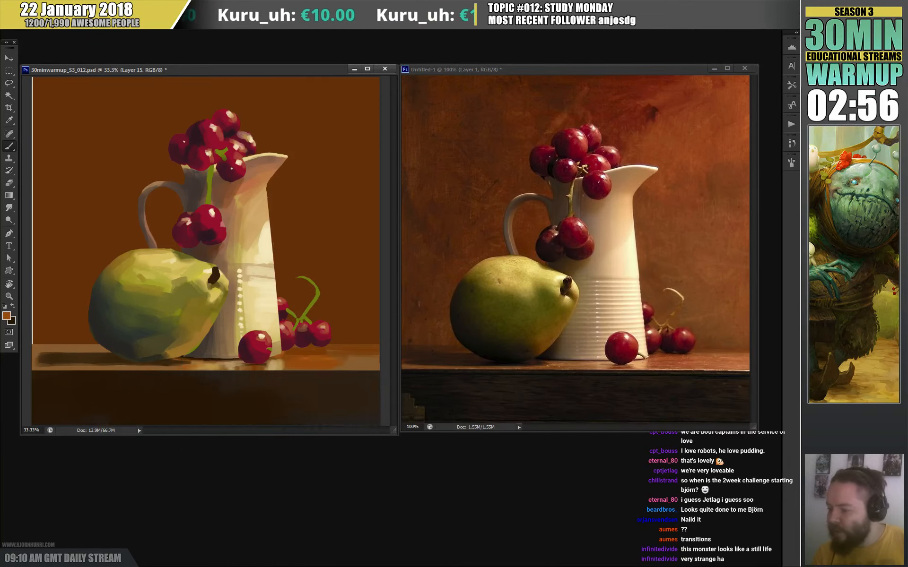
left_click(165, 364, "alt")
left_click_drag(164, 366, 83, 366)
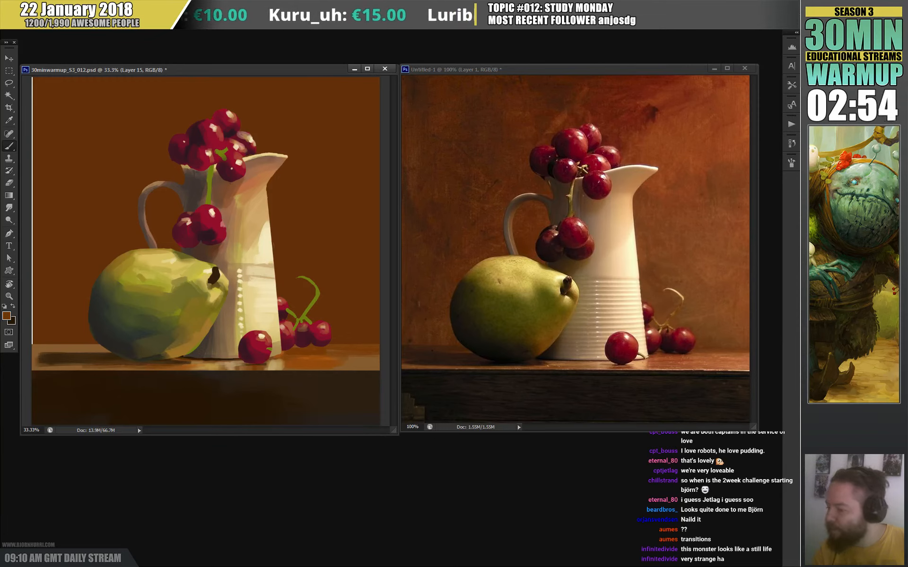
- Alternate sampled dark and mid browns to blend the pear's cast shadow into the tabletop toward the canvas's left edge
left_click(103, 361, "alt")
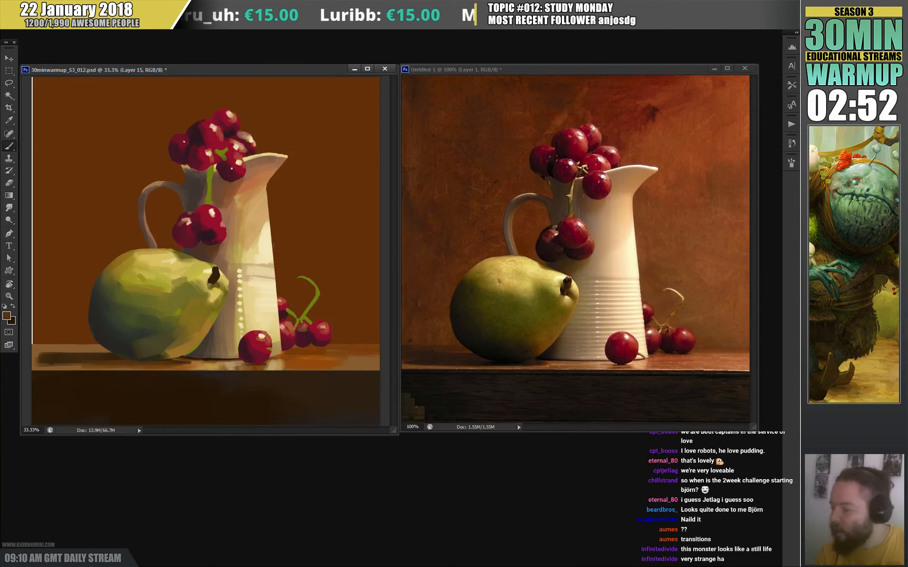
mouse_move(100, 346)
left_mouse_down()
mouse_move(33, 346)
mouse_move(97, 347)
mouse_move(54, 349)
mouse_move(88, 350)
left_mouse_up()
left_click(67, 346, "alt")
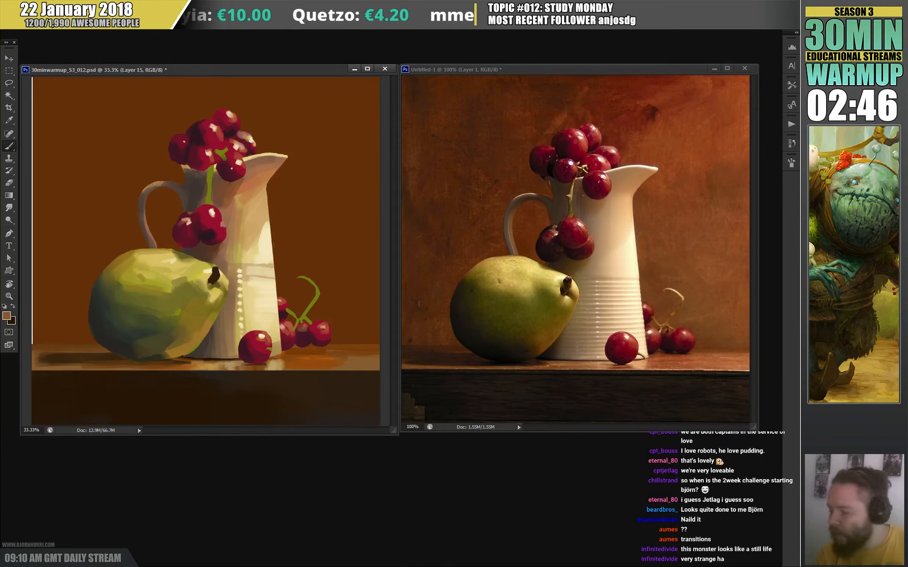
left_click(36, 361, "alt")
left_click_drag(40, 361, 33, 361)
left_click(37, 361, "alt")
key("f")
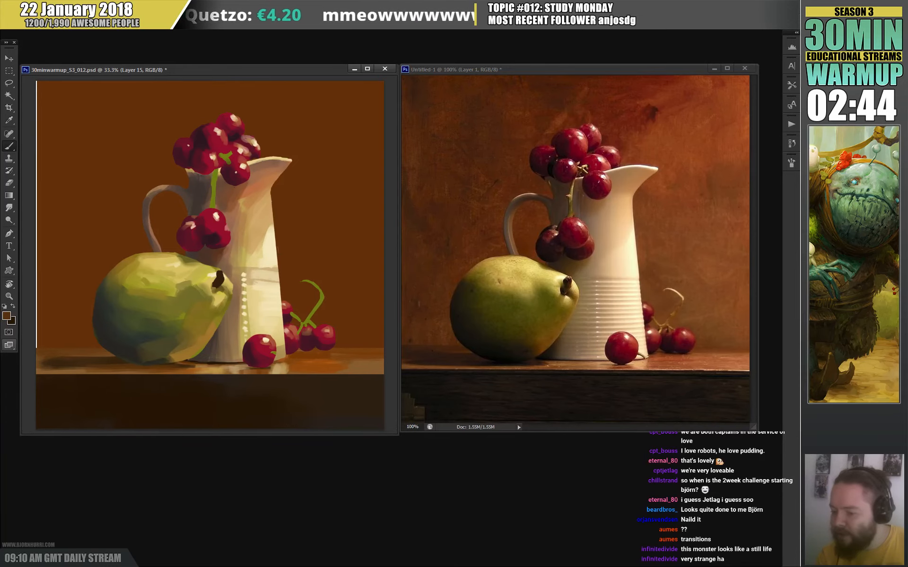
key("f")
key("f")
key("f")
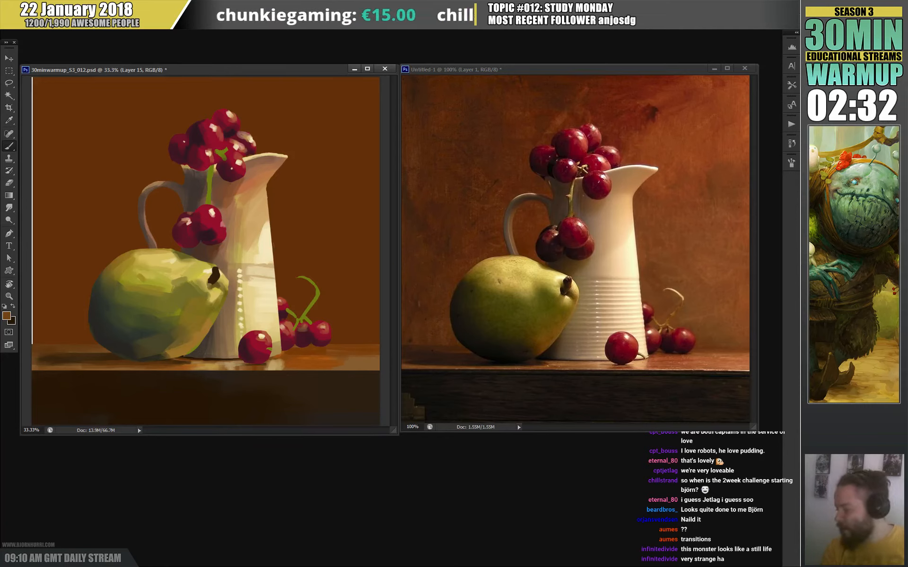
- On a new layer, sample the table front's dark brown and sweep a 600 px textured brush across the background's upper-left area
right_click(169, 235)
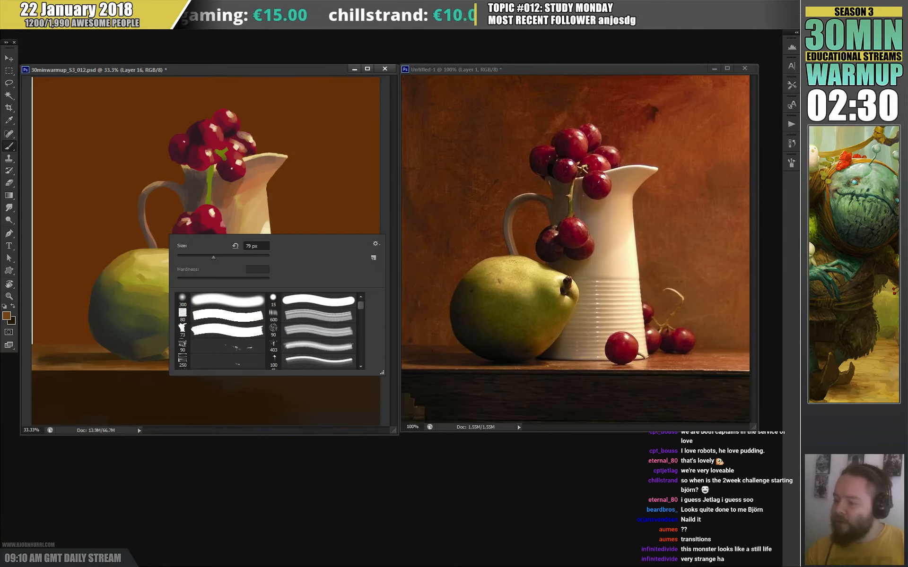
left_click(198, 393, "alt")
right_click(198, 226)
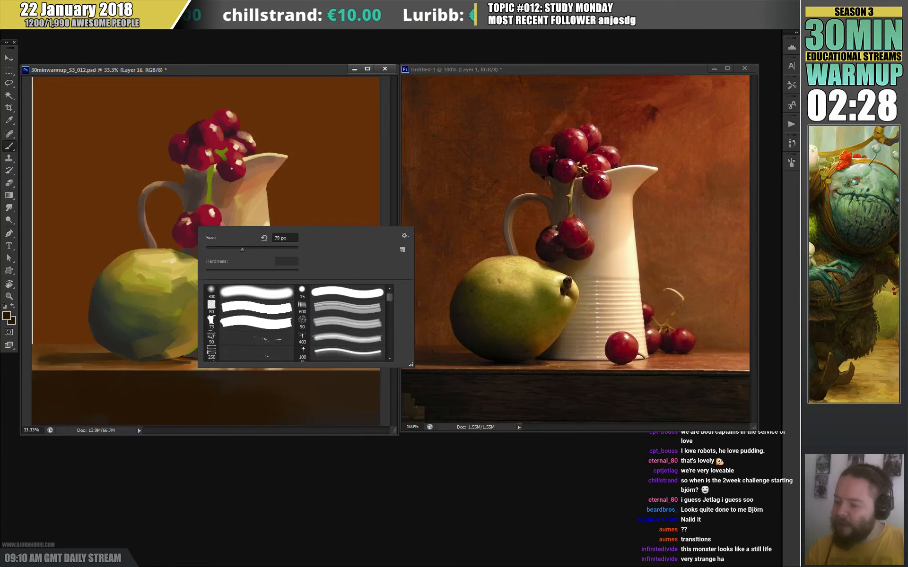
left_click(346, 307)
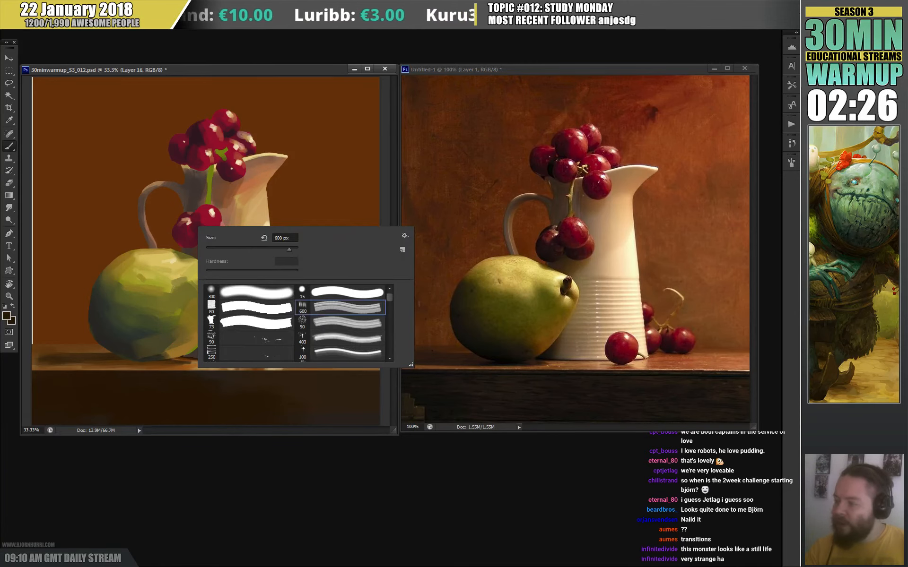
left_click_drag(109, 215, 181, 93)
left_click(118, 142, "alt")
left_click_drag(89, 175, 160, 82)
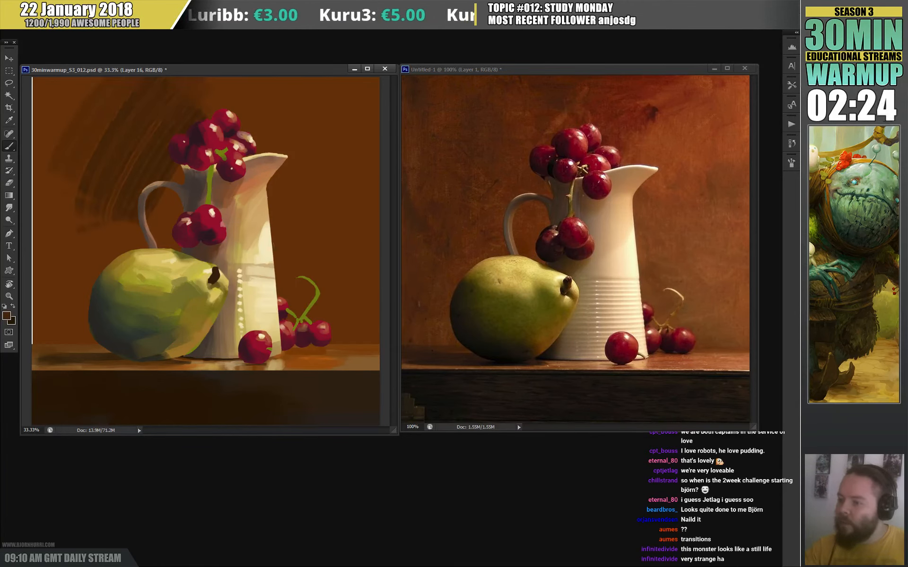
- Brush dark brown into the background beside the jug's spout, and blend a sampled wall brown toward the left edge
left_click_drag(255, 125, 286, 199)
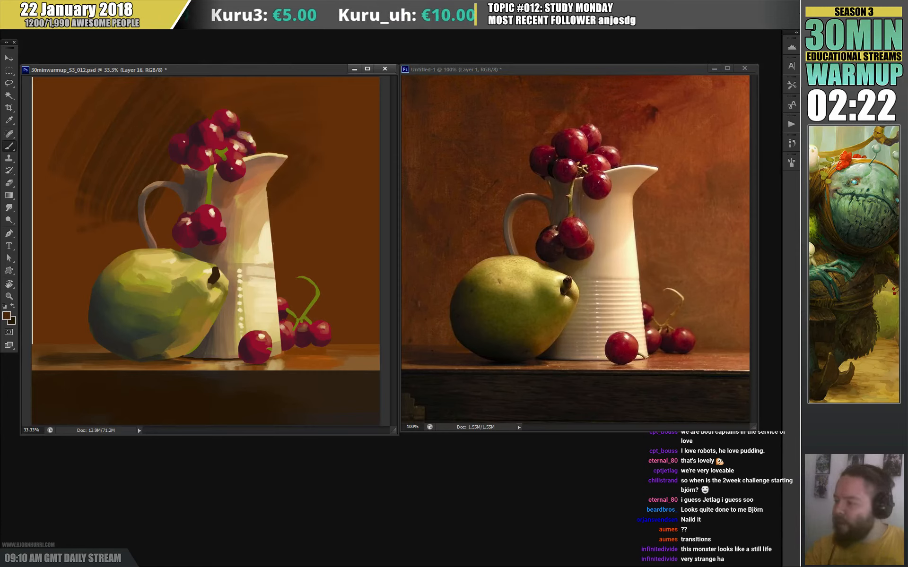
left_click(94, 227, "alt")
left_click_drag(95, 189, 34, 208)
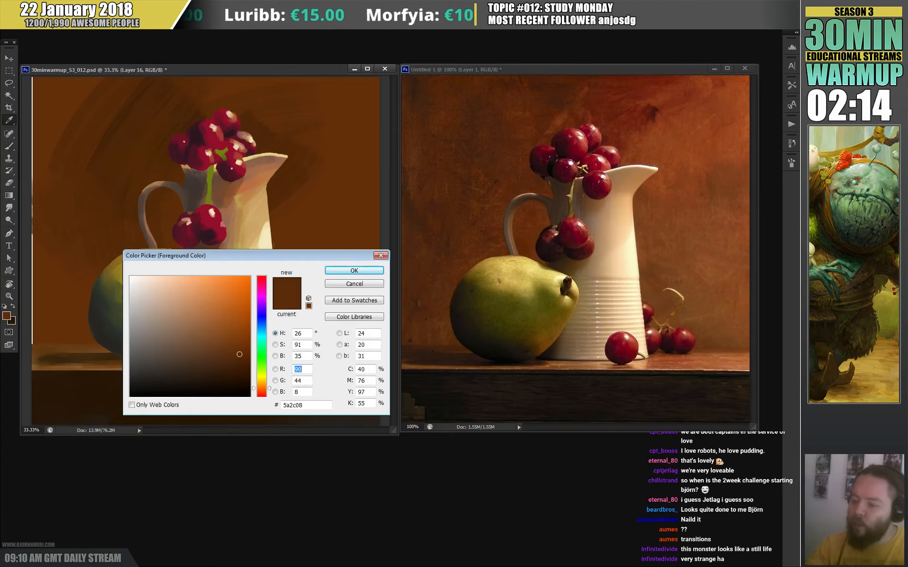
- Choose a rusty red, #8b2806, and brush it into the background above and to the right of the top grapes
left_click(6, 316)
left_click(248, 342)
left_click(262, 392)
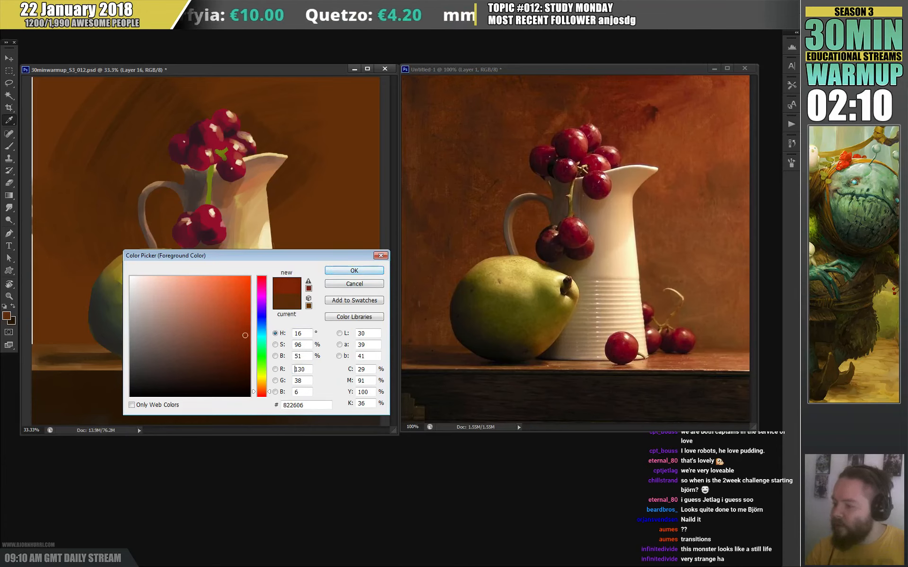
key("Return")
mouse_move(208, 118)
left_mouse_down()
mouse_move(270, 135)
mouse_move(322, 95)
left_mouse_up()
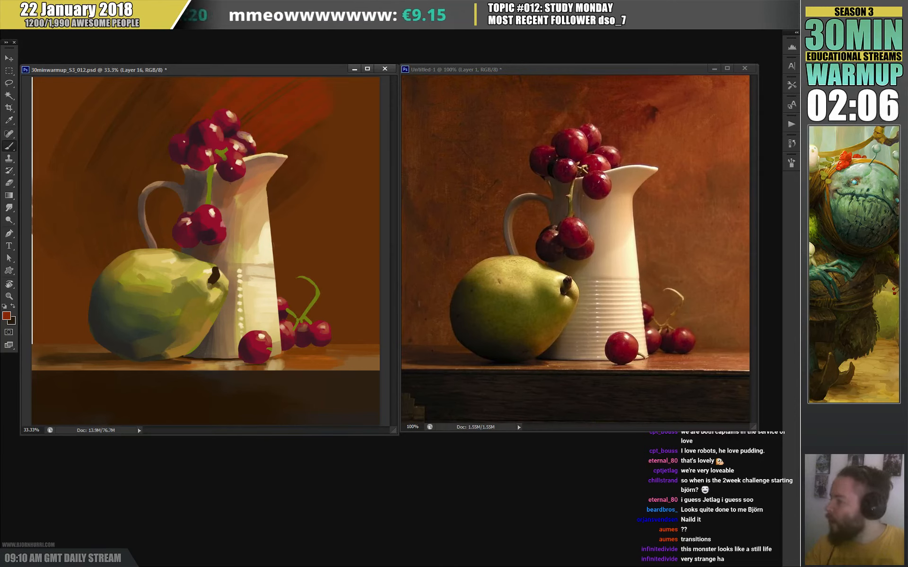
- Try a brighter orange stroke on the background above the jug's spout, and undo it
key("n")
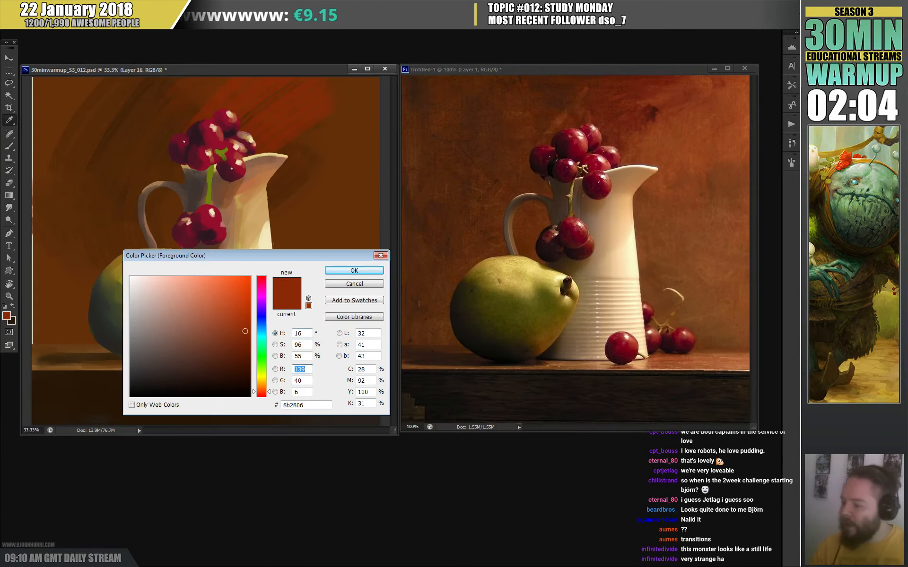
left_click(262, 389)
left_click_drag(222, 326, 226, 312)
left_click(354, 271)
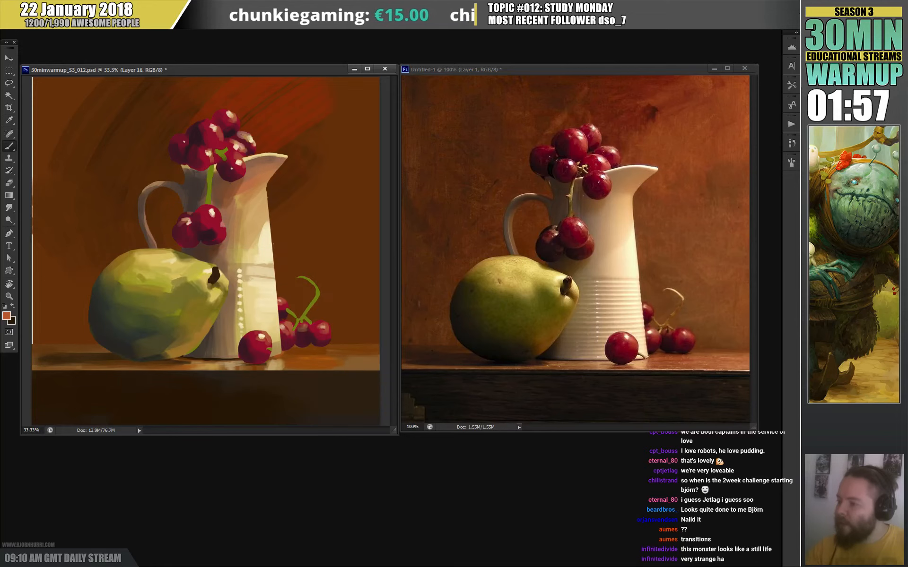
left_click_drag(284, 160, 367, 90)
key("ctrl+z")
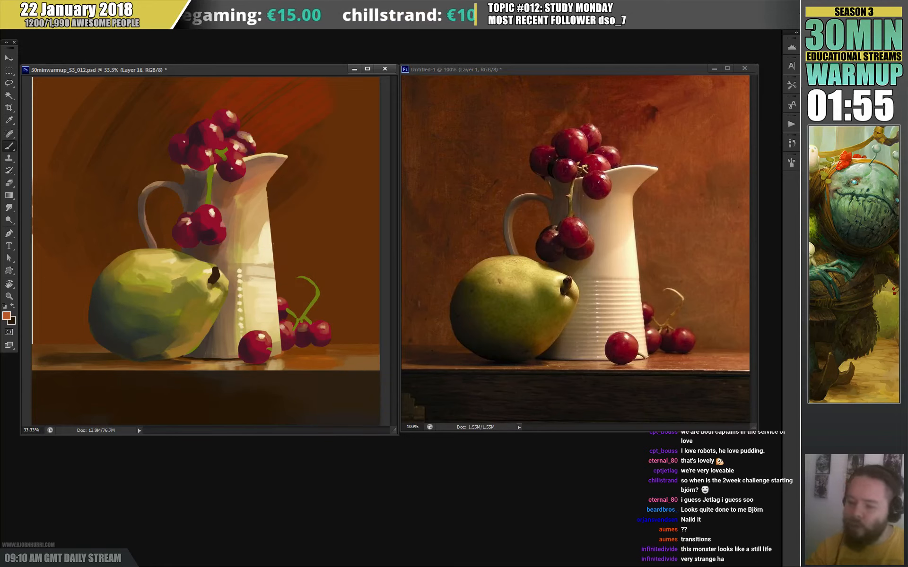
- Try a muted orange-brown, #87461f, on the background beside the jug's spout, and undo the strokes
left_click(7, 315)
left_click_drag(222, 335, 222, 333)
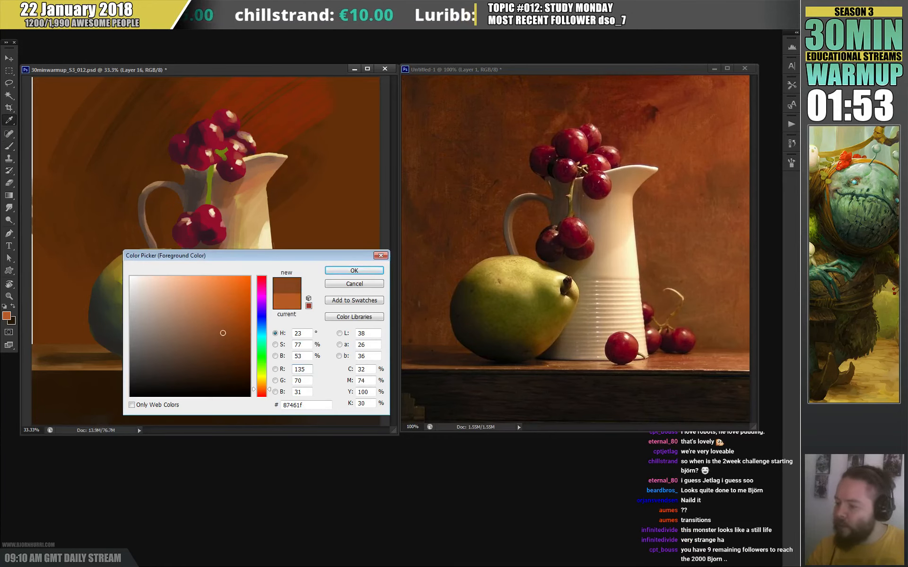
left_click(354, 271)
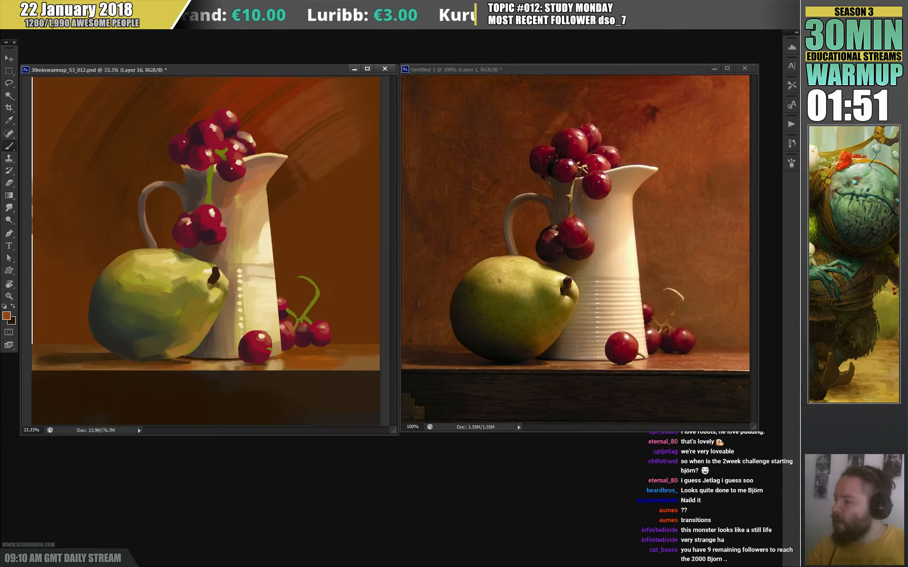
left_click_drag(284, 171, 289, 204)
key("ctrl+alt+z")
key("ctrl+alt+z")
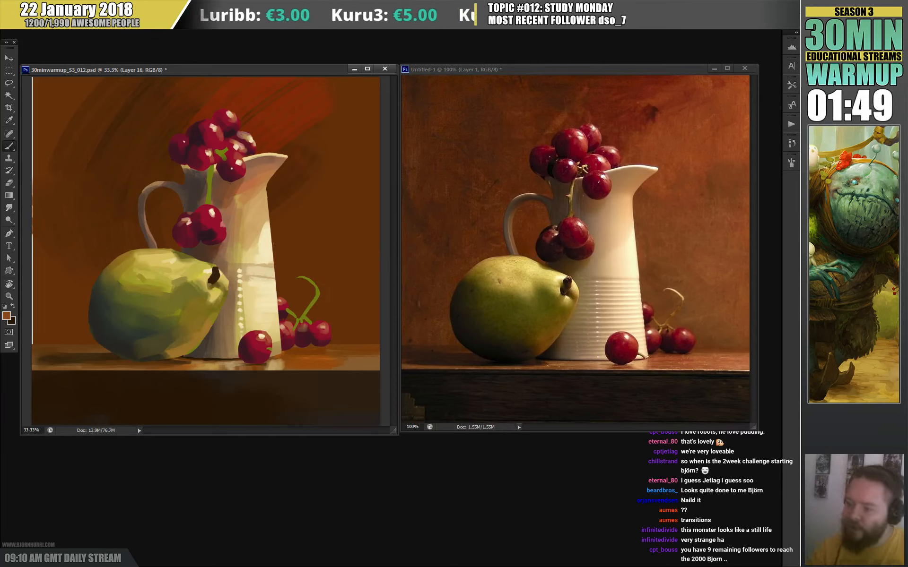
- Choose a more saturated orange-brown, #873a0c, and brush it over the upper-right background beside the jug
left_click(7, 316)
left_click_drag(236, 333, 240, 332)
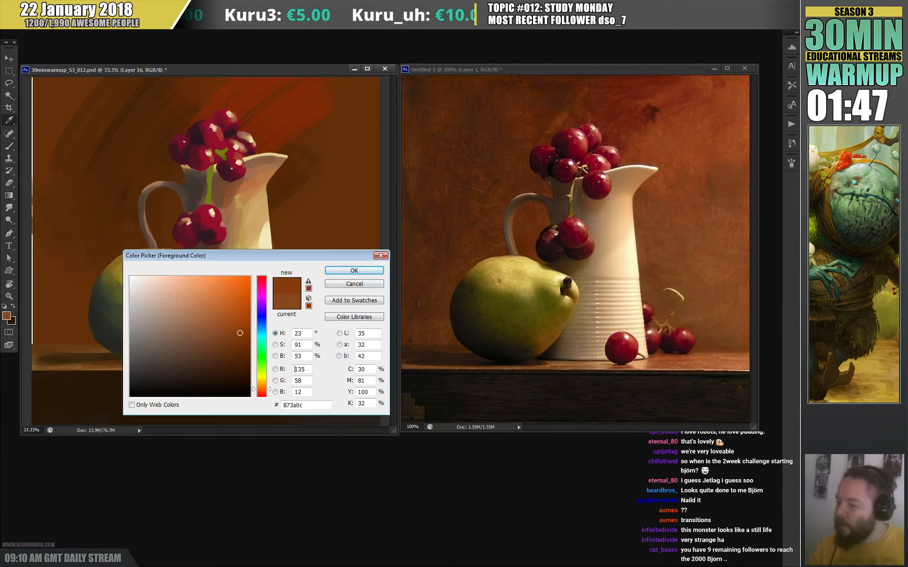
key("Return")
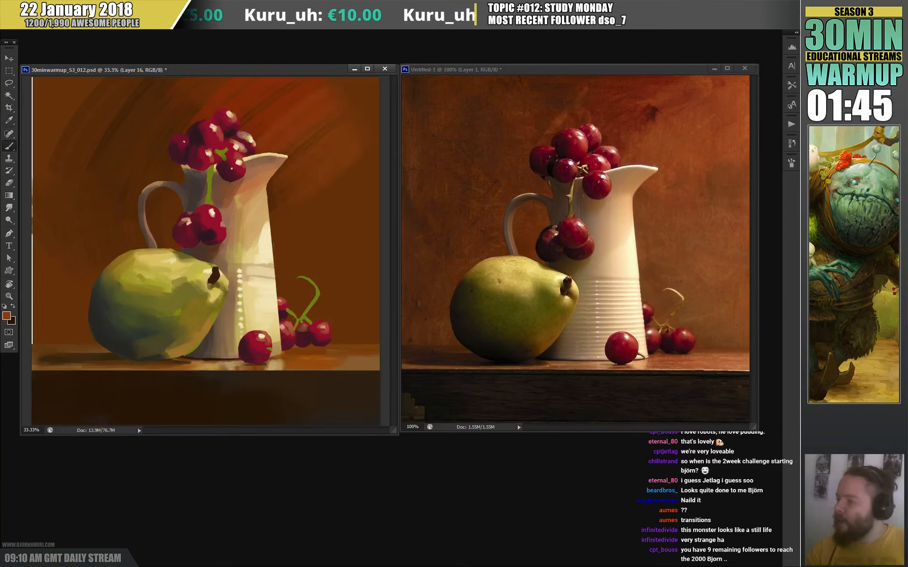
left_click_drag(350, 90, 369, 142)
left_click_drag(338, 201, 364, 171)
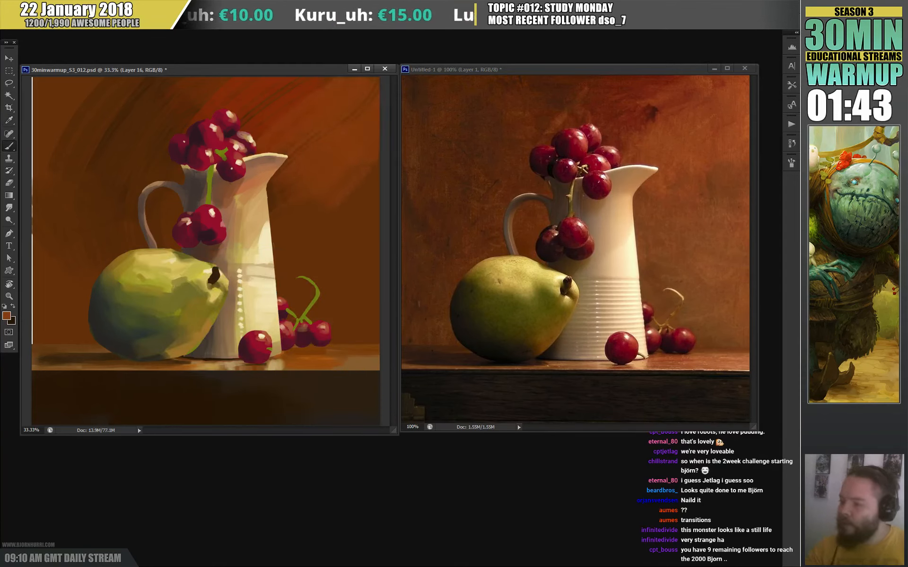
- Choose a more muted brown and brush broad textured diagonal strokes into the background to the right of the jug
left_click(7, 315)
left_click_drag(172, 335, 189, 338)
left_click(354, 270)
left_click_drag(279, 257, 373, 173)
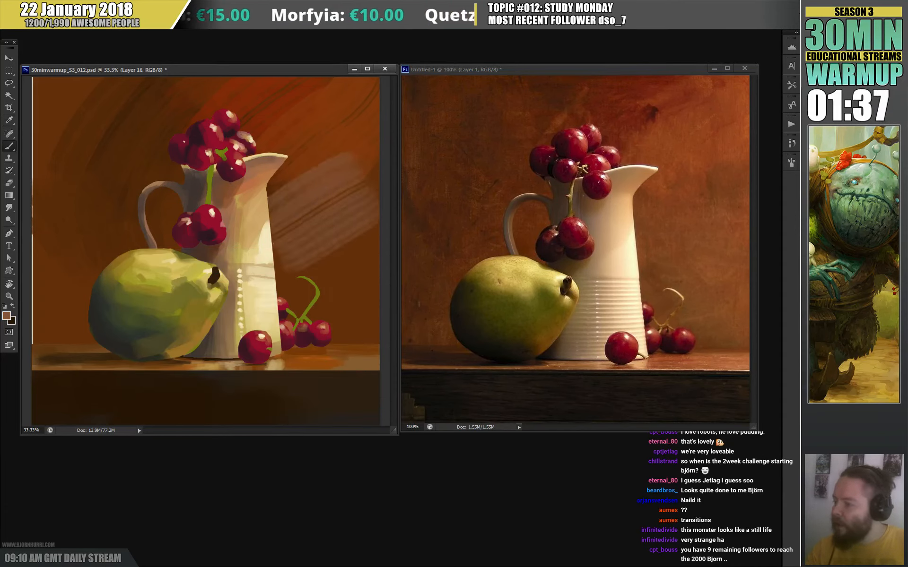
left_click_drag(280, 282, 327, 258)
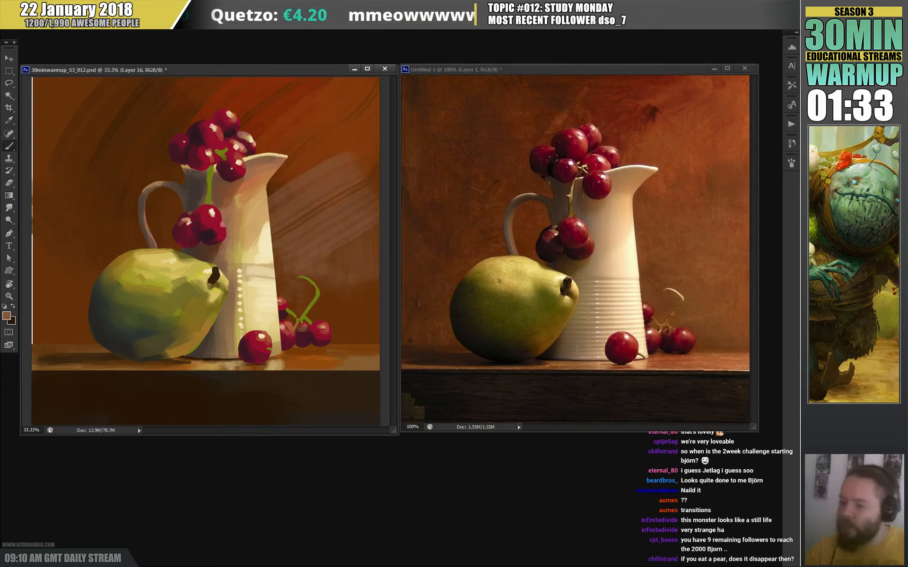
- Sample dark brown from the background behind the jug's handle and brush it along the wall's upper-left edge
left_click(126, 196, "alt")
left_click_drag(46, 85, 40, 161)
left_click(122, 118, "alt")
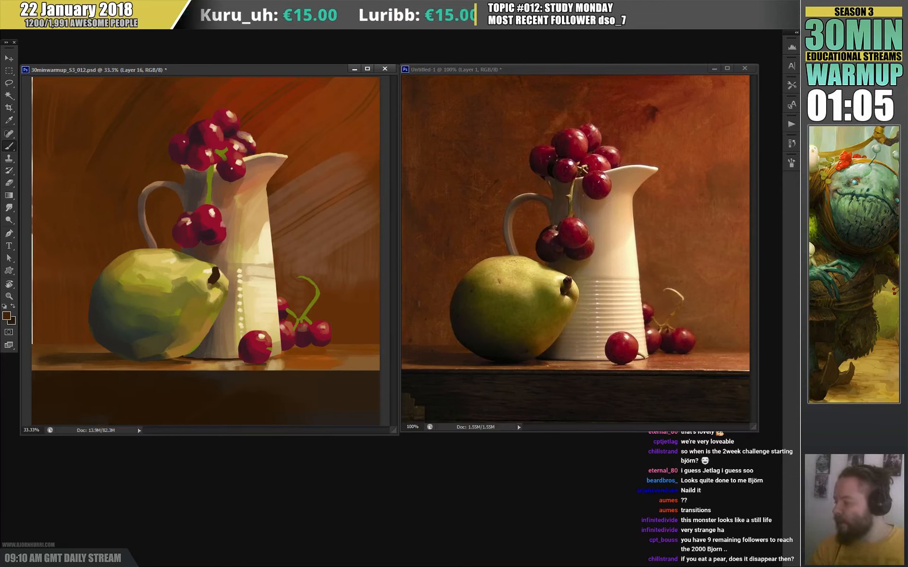
- On Layer 11, choose a dark grey-brown, #26201d, based on the jug's shaded neck, and use it for the jug's shadows
right_click(233, 168)
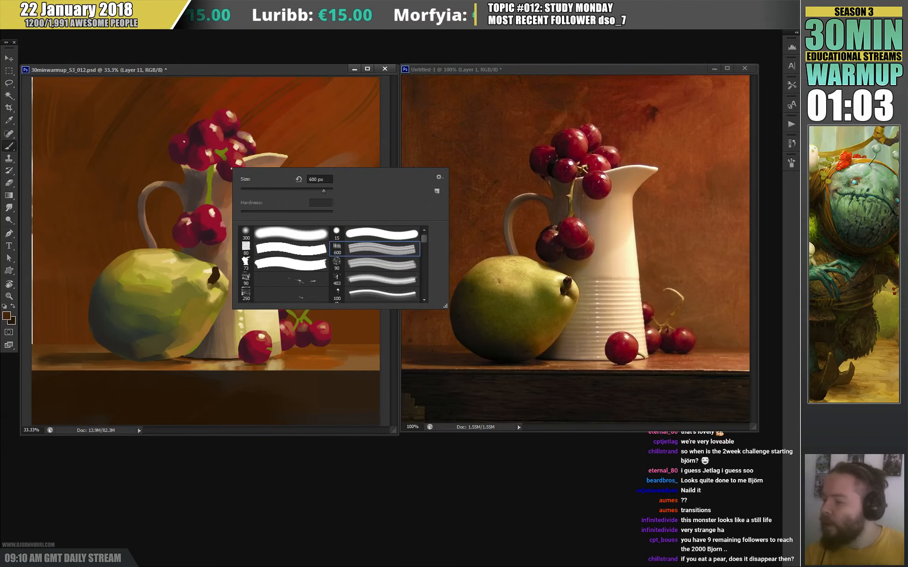
left_click(192, 186, "alt")
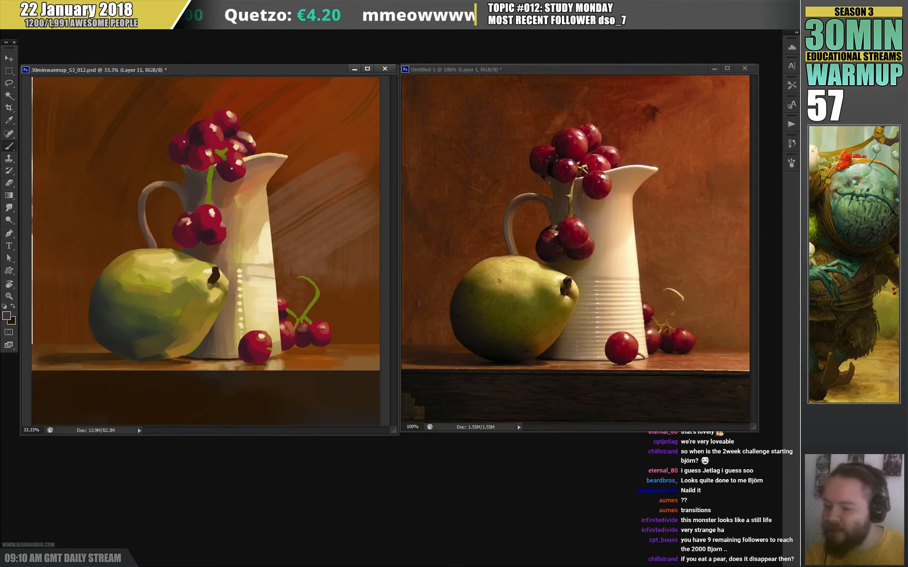
left_click(7, 316)
left_click(158, 379)
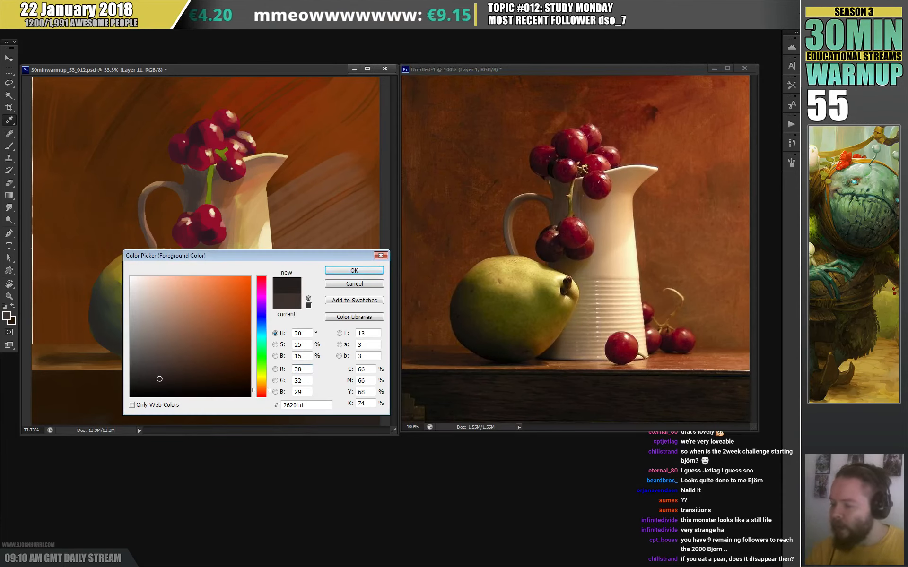
key("Return")
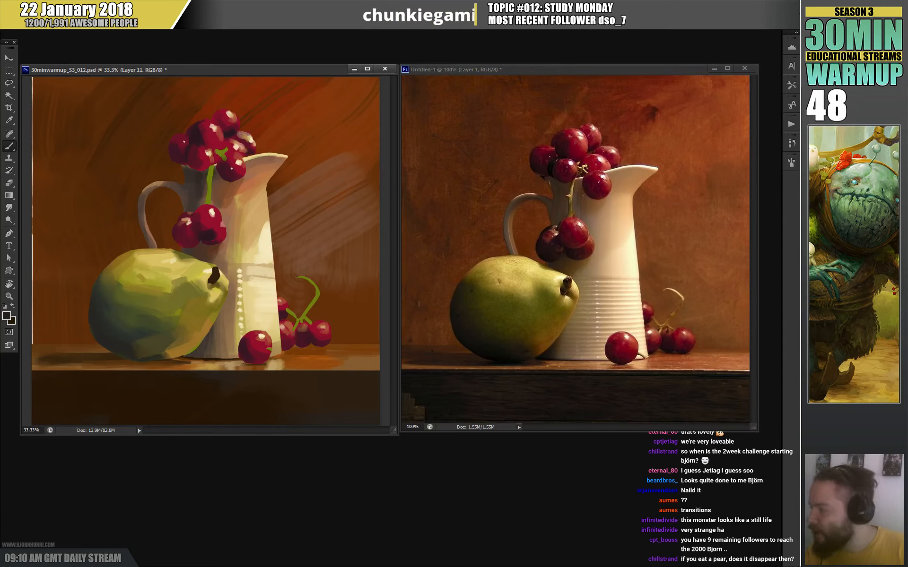
- Blend the jug's neck and lit upper body with brown, tan and cream tones sampled from the jug
left_click(252, 161, "alt")
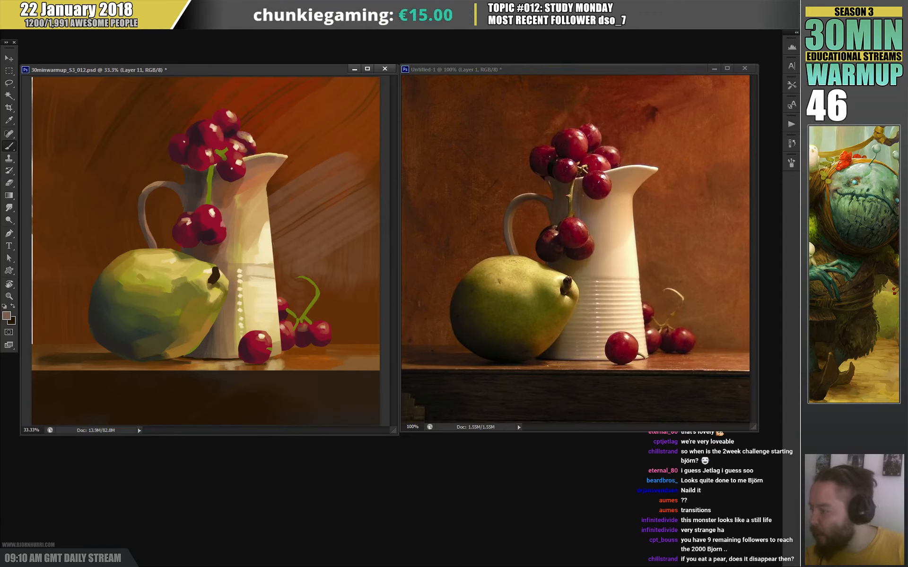
left_click_drag(243, 183, 235, 191)
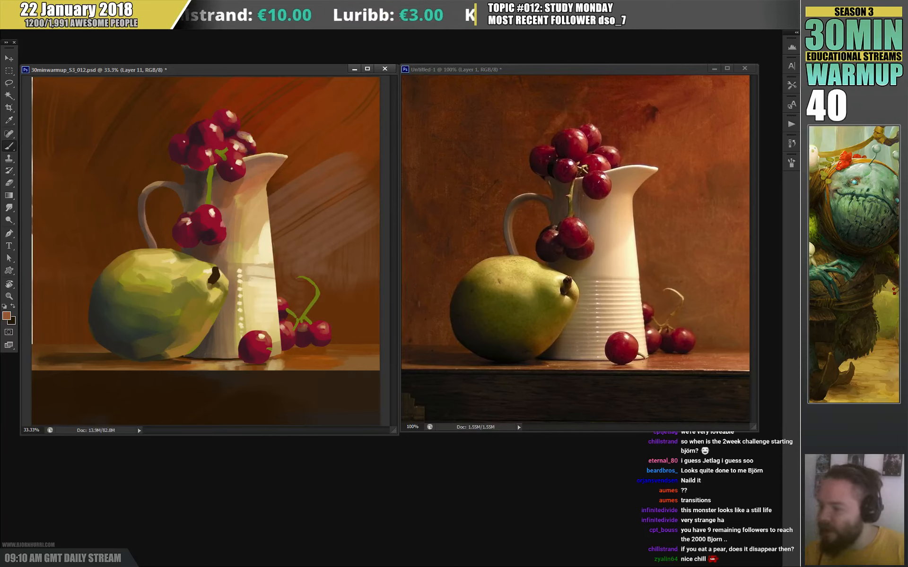
left_click(244, 220, "alt")
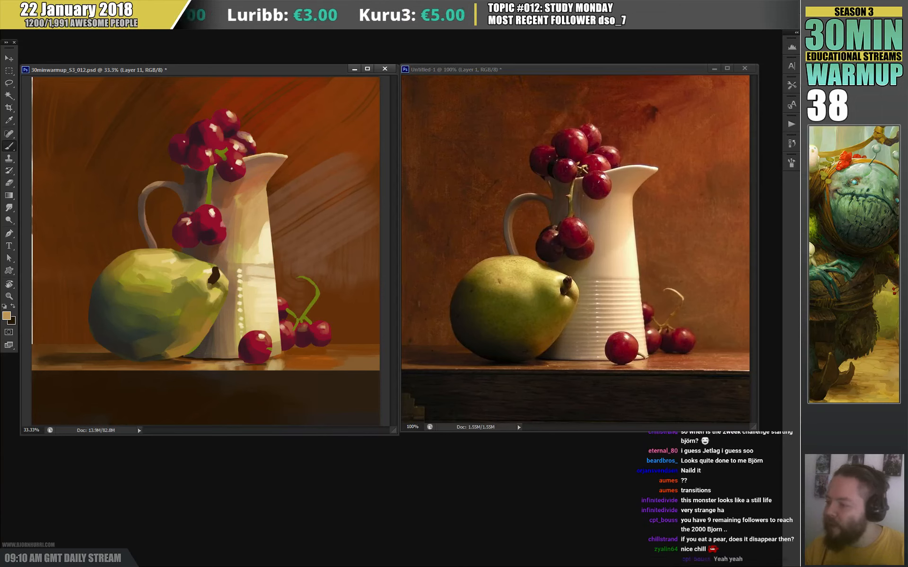
left_click(259, 231, "alt")
left_click_drag(266, 223, 250, 248)
left_click(264, 239, "alt")
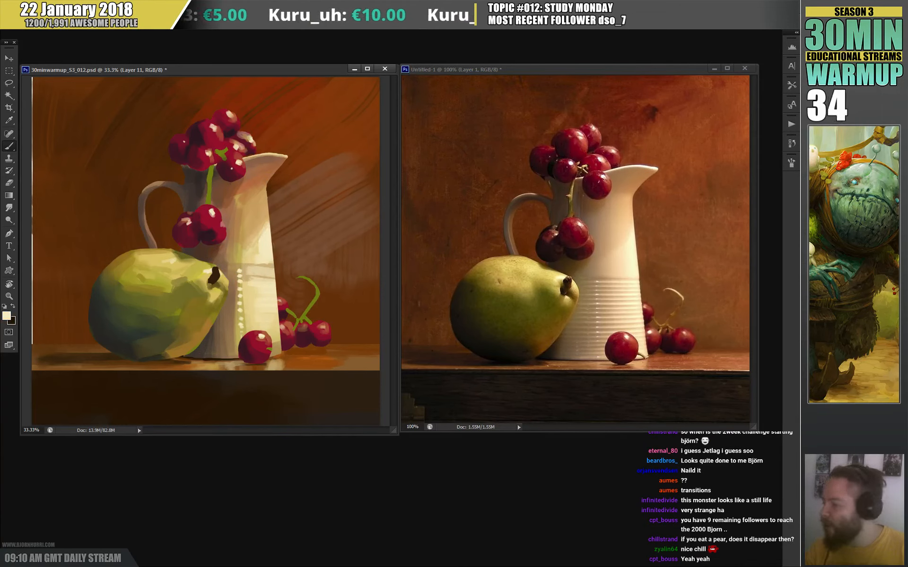
left_click(241, 246, "alt")
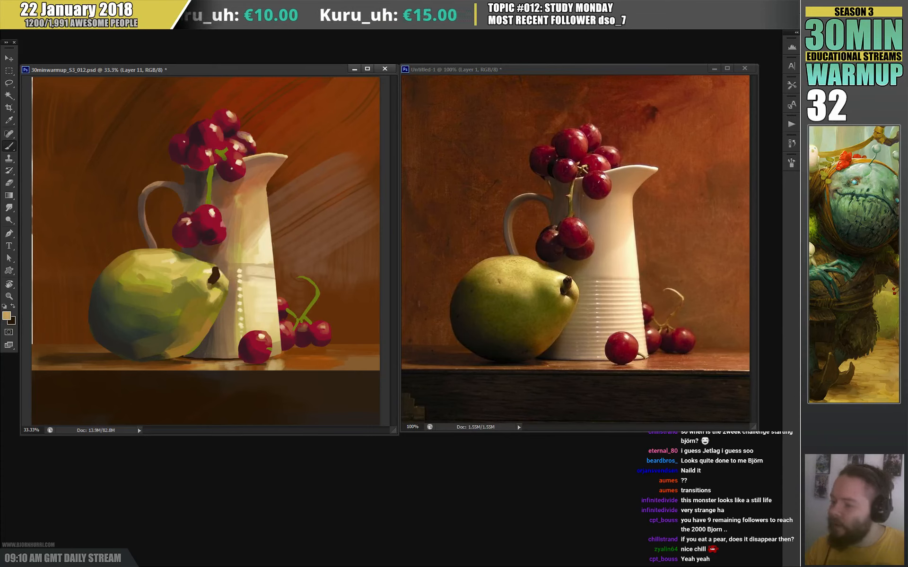
left_click(256, 239, "alt")
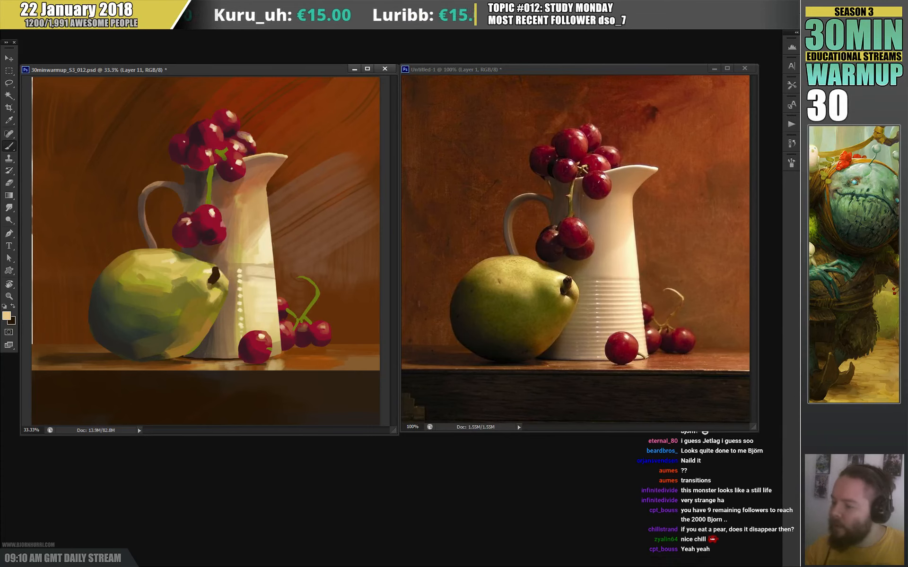
- Soften the jug's neck around the hanging grapes with orange-brown and warm tan sampled from the painting
left_click(238, 183, "alt")
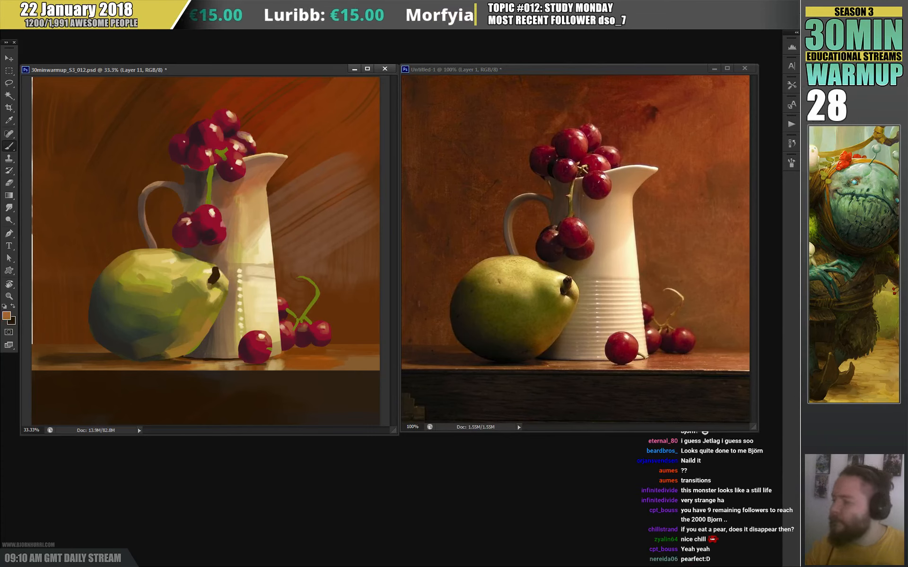
left_click(226, 211, "alt")
left_click(240, 209, "alt")
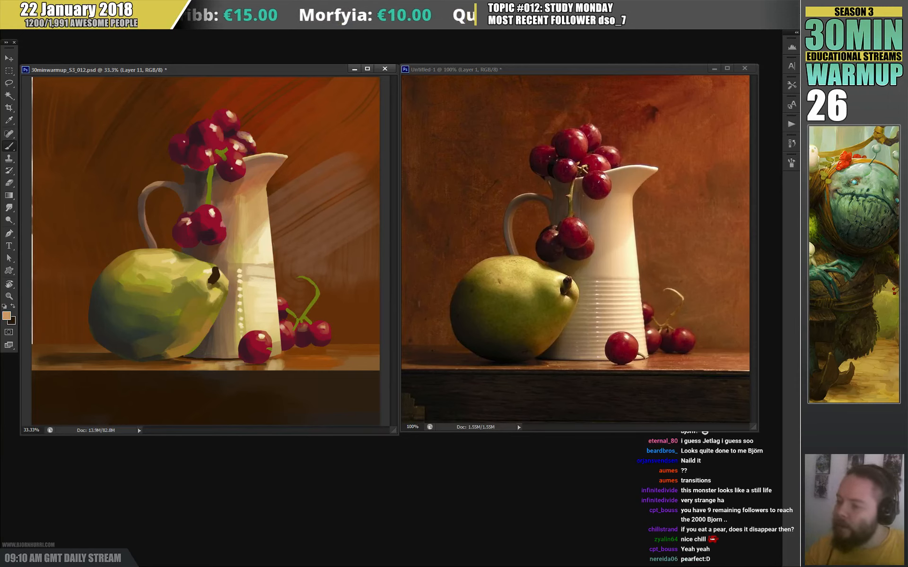
left_click_drag(203, 201, 179, 159)
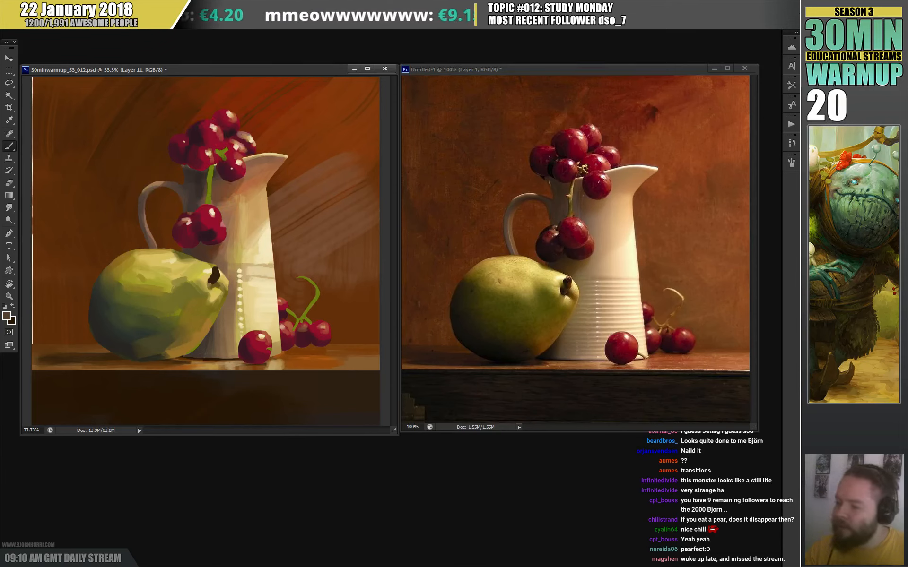
- Choose a lighter grey-brown, #776957, and touch up the jug's upper edge around the top grapes
key("n")
left_click_drag(160, 342, 163, 341)
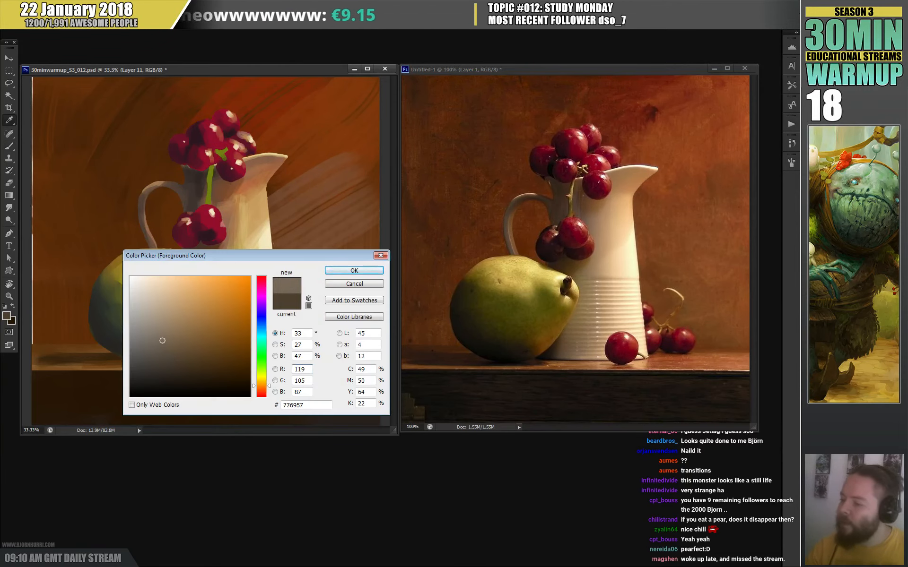
key("Return")
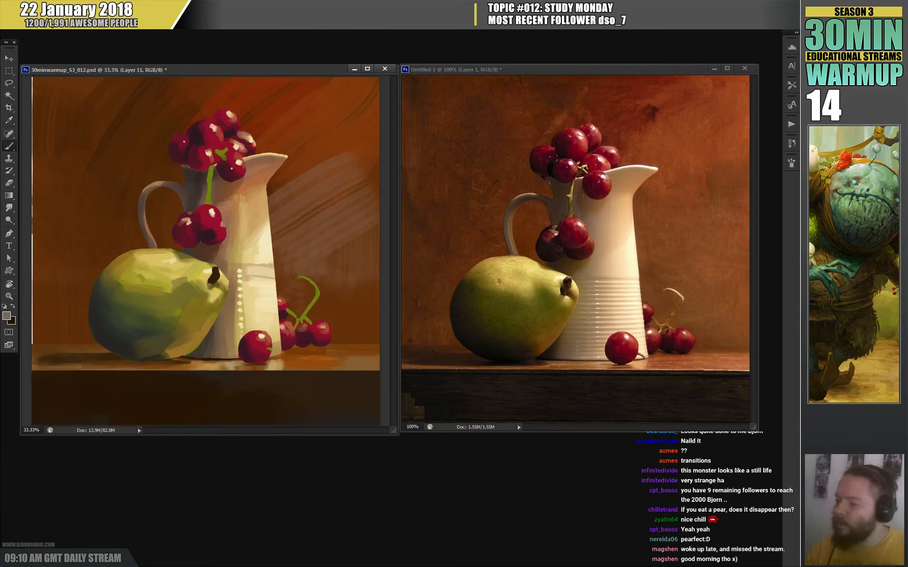
left_click(229, 158, "alt")
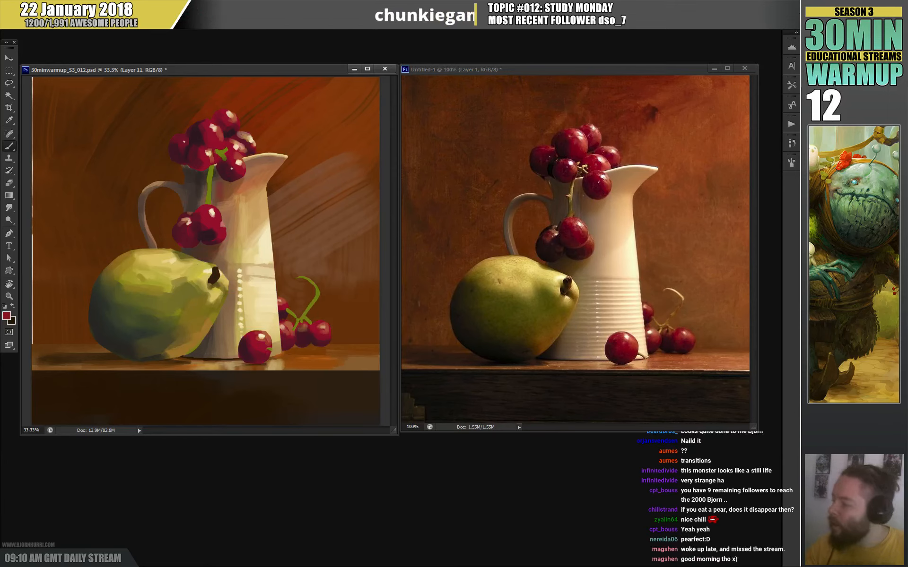
left_click(216, 171, "alt")
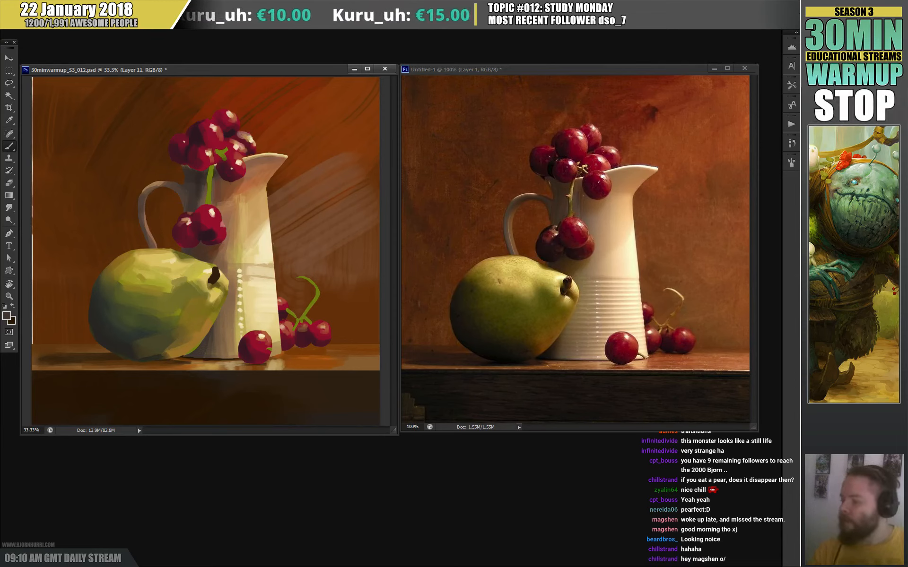
- Make Layer 17 active and darken the curved green stem of the right-hand grapes with brown sampled from the background
key("v")
key("ctrl+e")
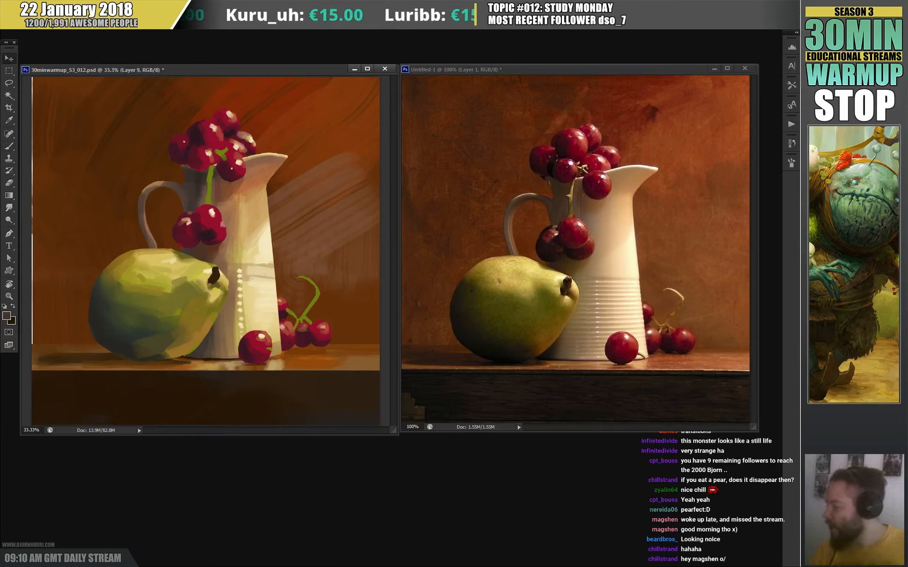
key("alt+bracketright")
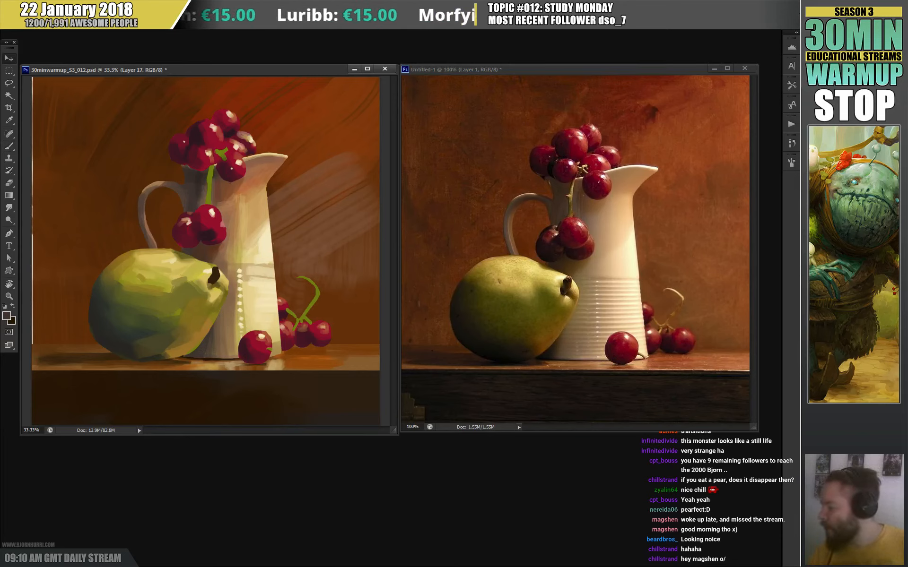
key("b")
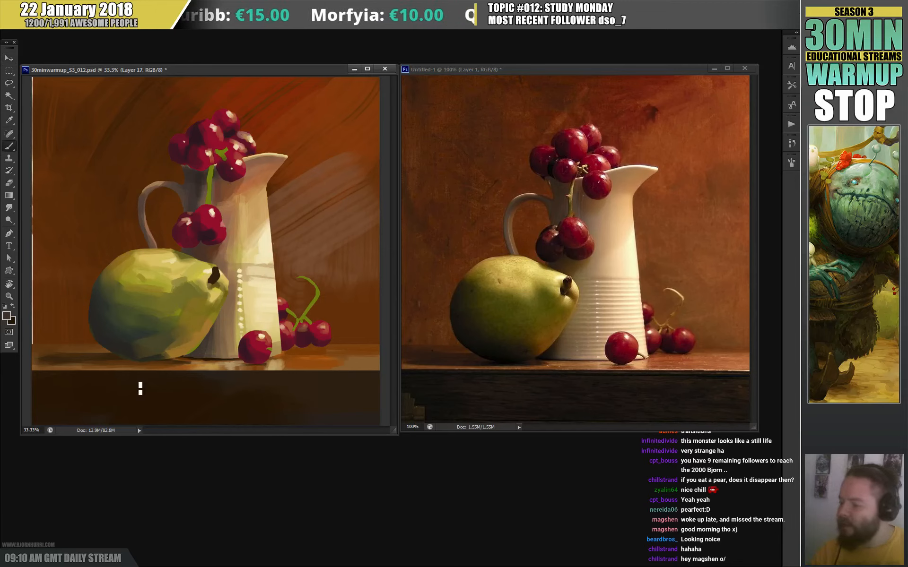
left_click(87, 119, "alt")
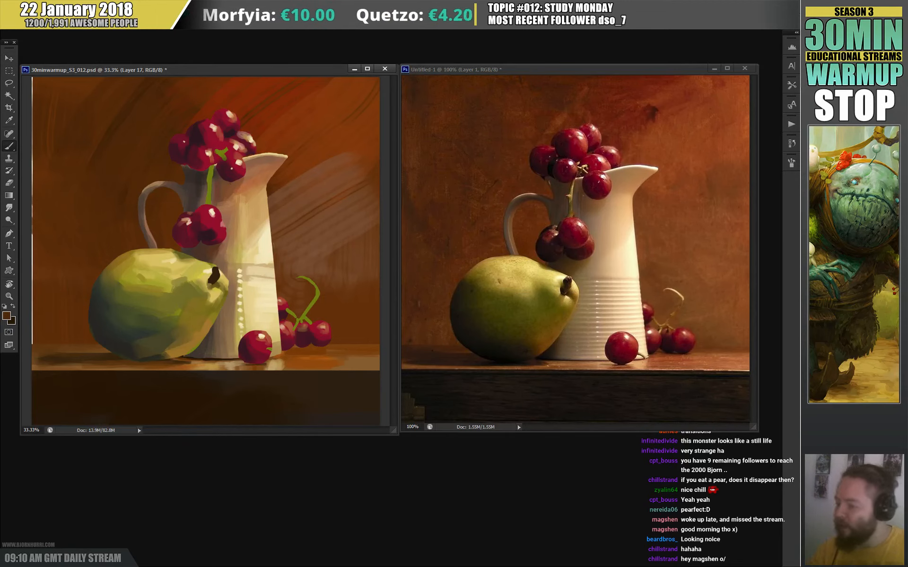
mouse_move(299, 279)
left_mouse_down()
mouse_move(318, 293)
mouse_move(295, 317)
left_mouse_up()
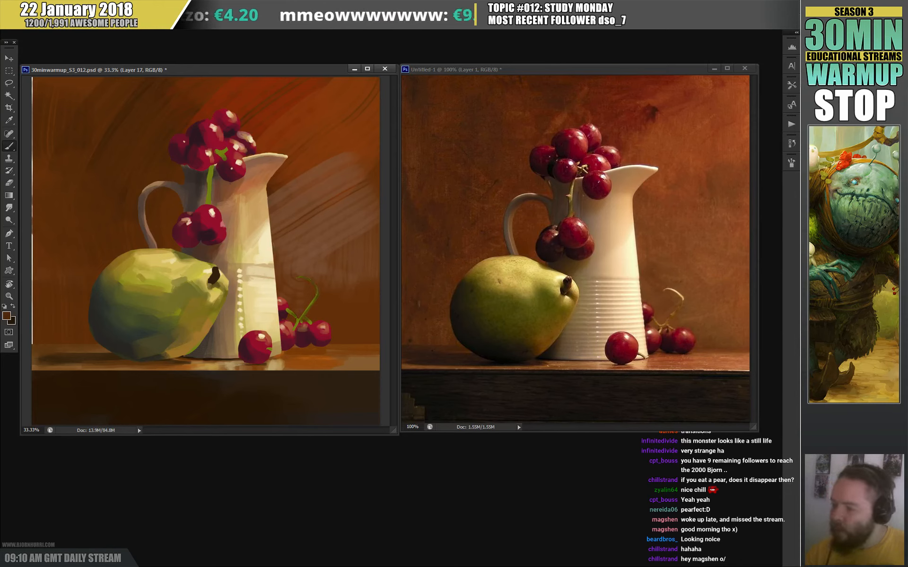
- Repaint the curved stem of the right-hand grapes with olive sampled from the pear and a light tan, #cfb77c
left_click(125, 258, "alt")
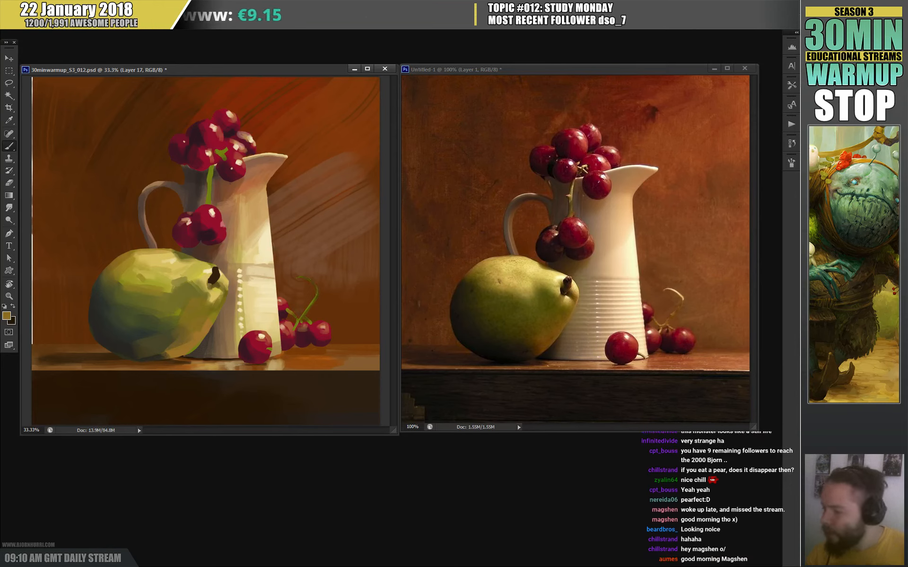
left_click_drag(204, 278, 256, 206)
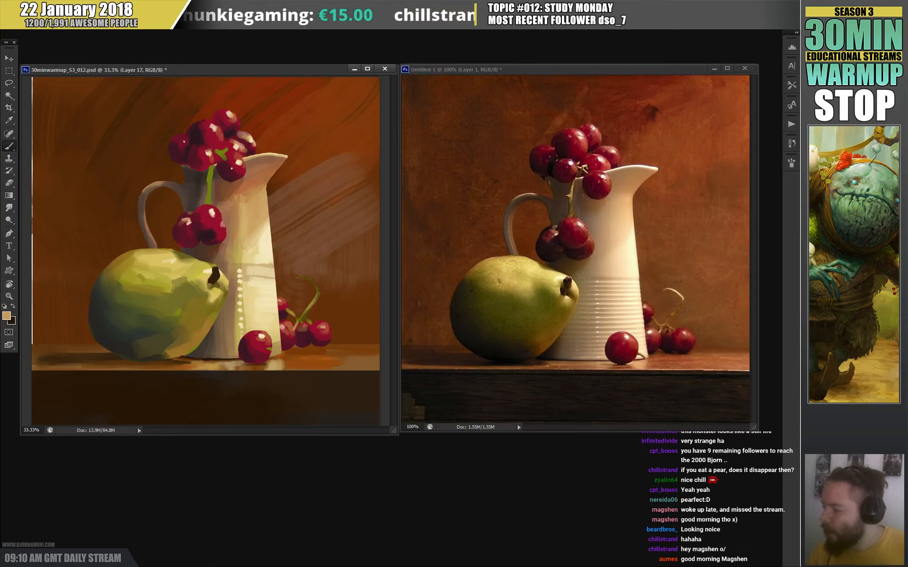
left_click(320, 339, "alt")
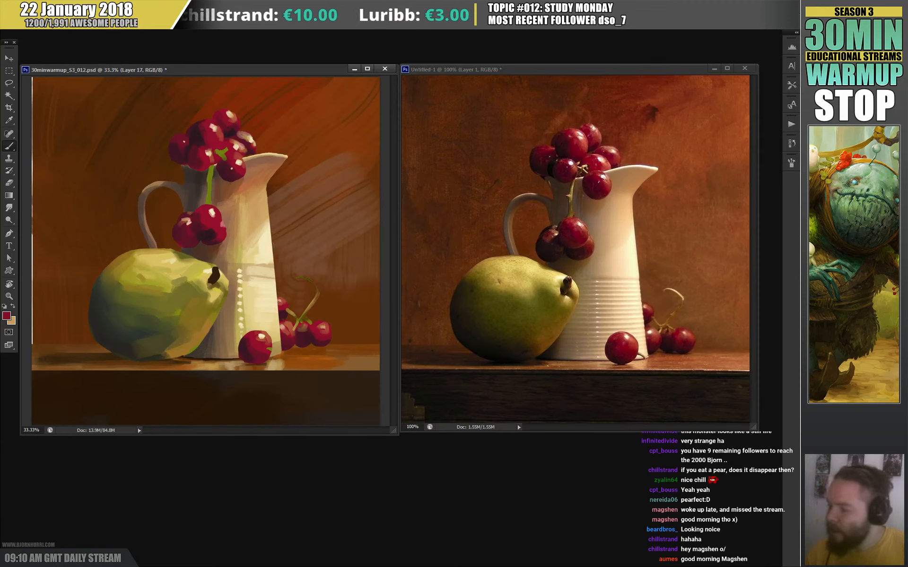
key("n")
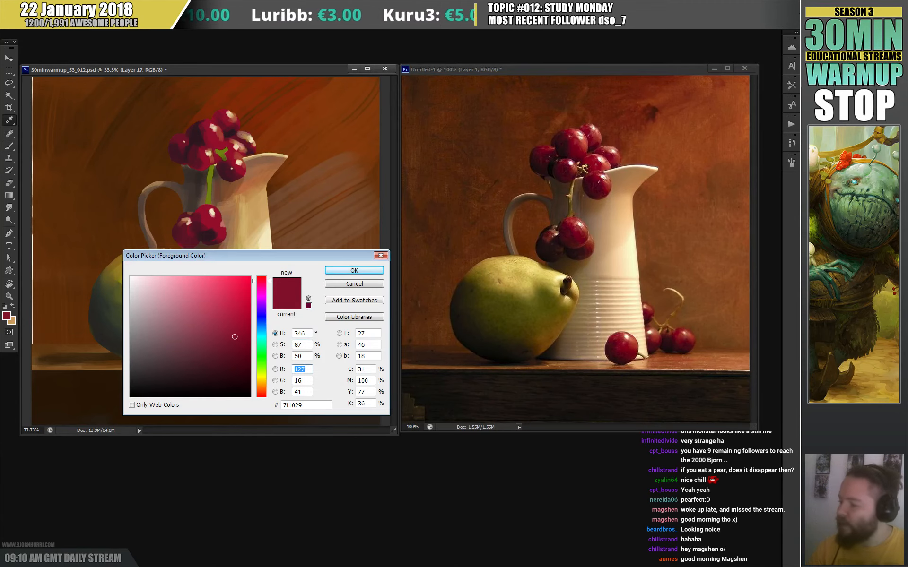
left_click_drag(261, 388, 262, 382)
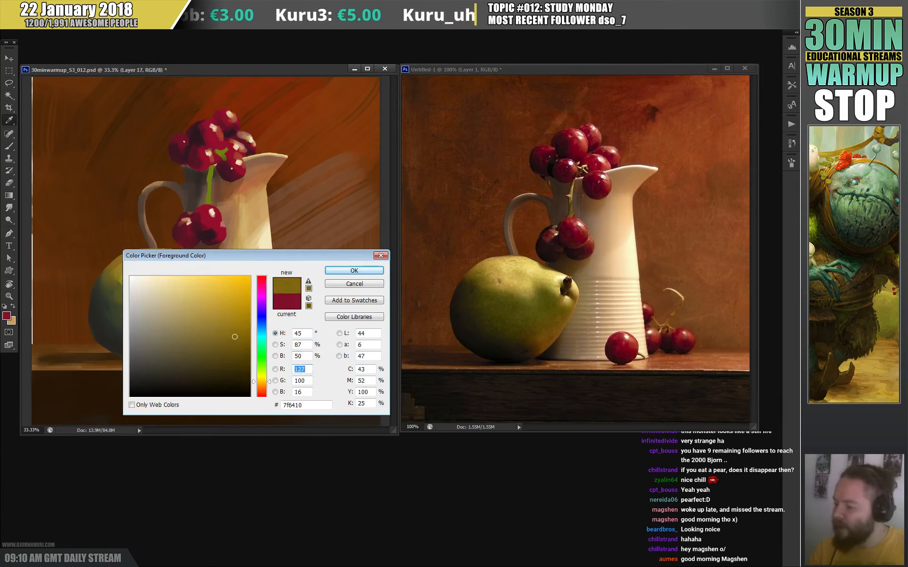
mouse_move(170, 315)
left_mouse_down()
mouse_move(170, 304)
mouse_move(188, 300)
left_mouse_up()
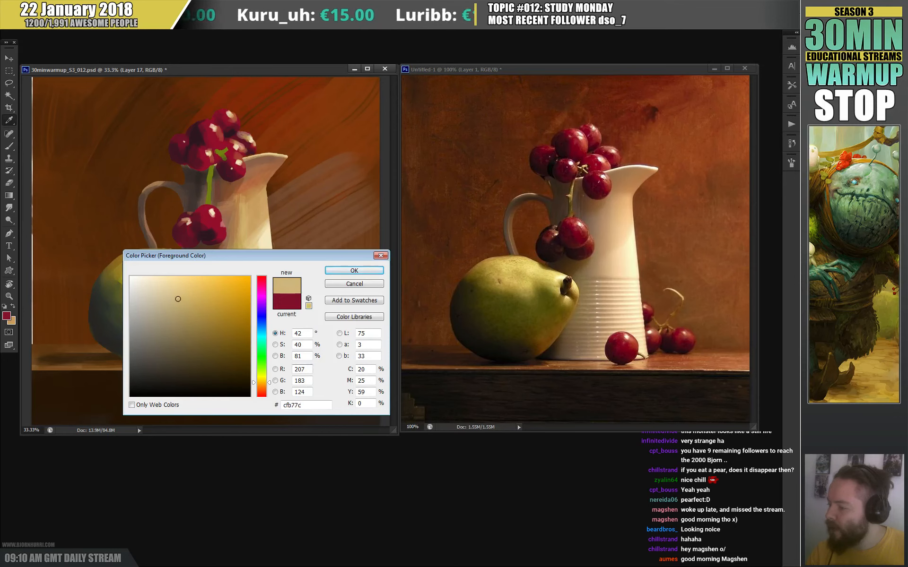
key("Return")
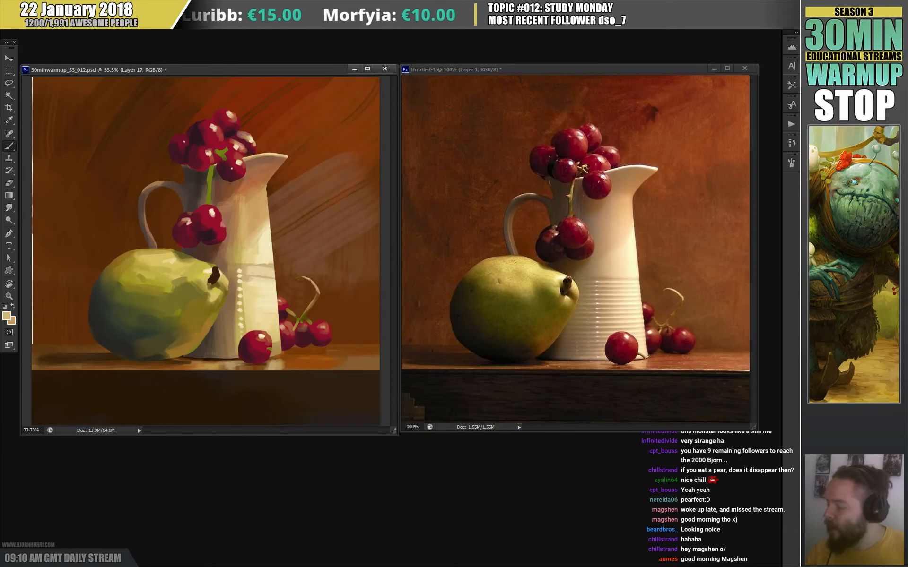
- On a new layer, darken the bright green stem of the hanging grapes with dark brown and ochre sampled from the painting
left_click(208, 226, "alt")
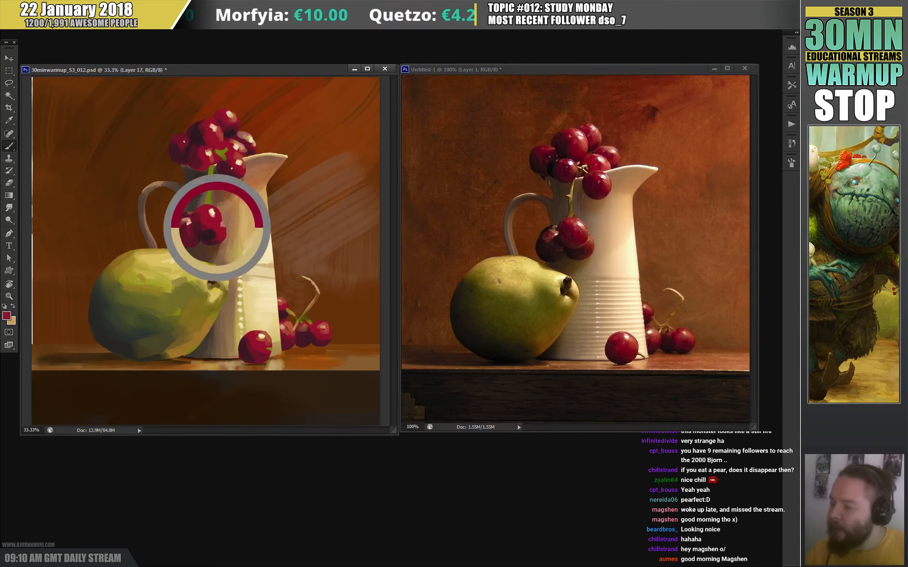
left_click(314, 301, "alt")
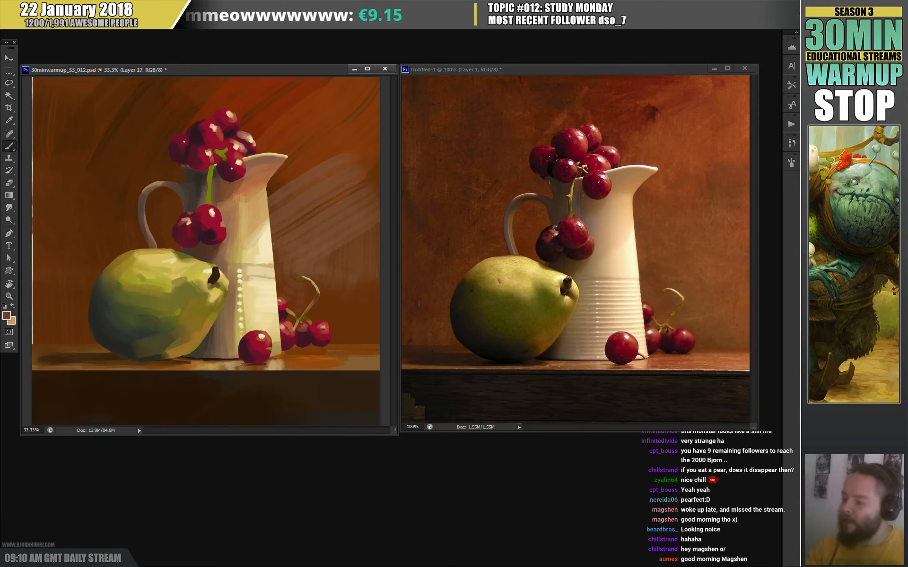
left_click(186, 329, "alt")
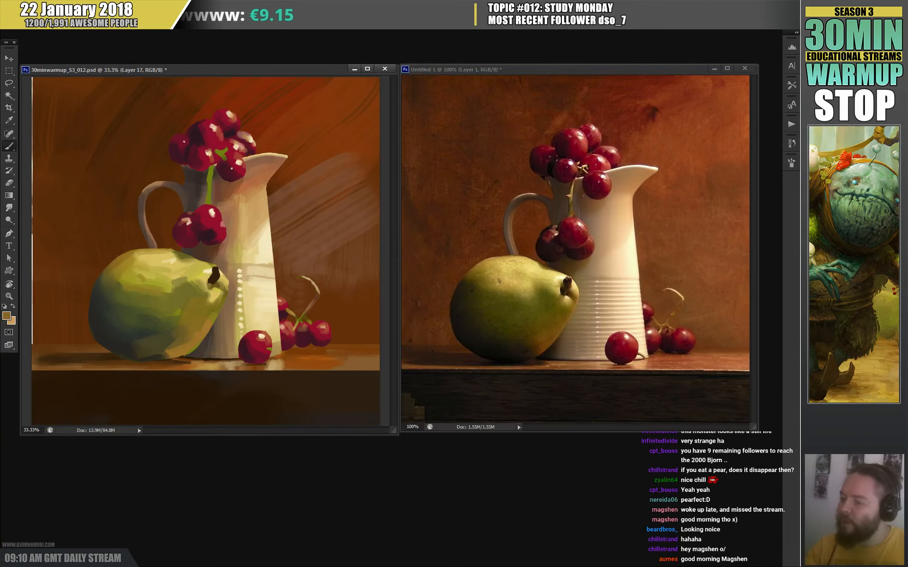
key("v")
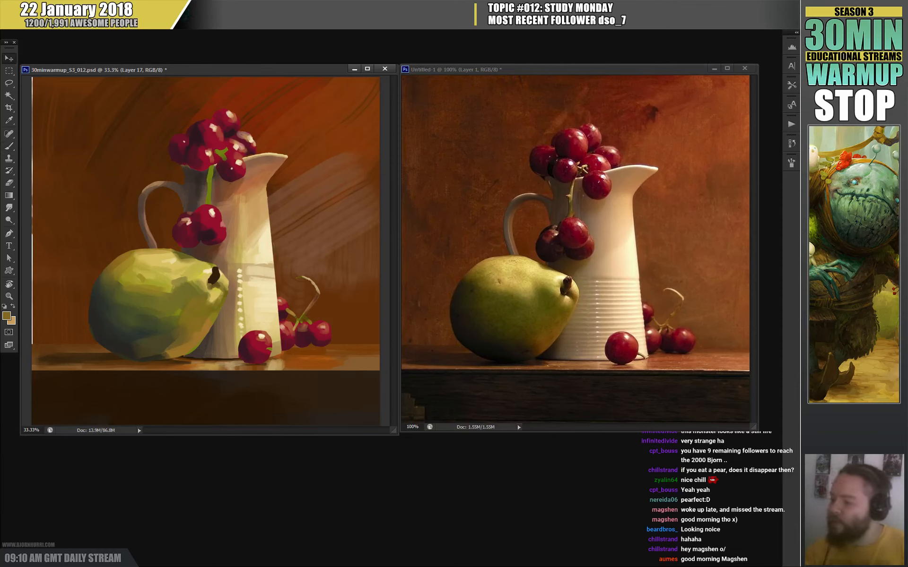
key("alt+[")
key("ctrl+shift+alt+n")
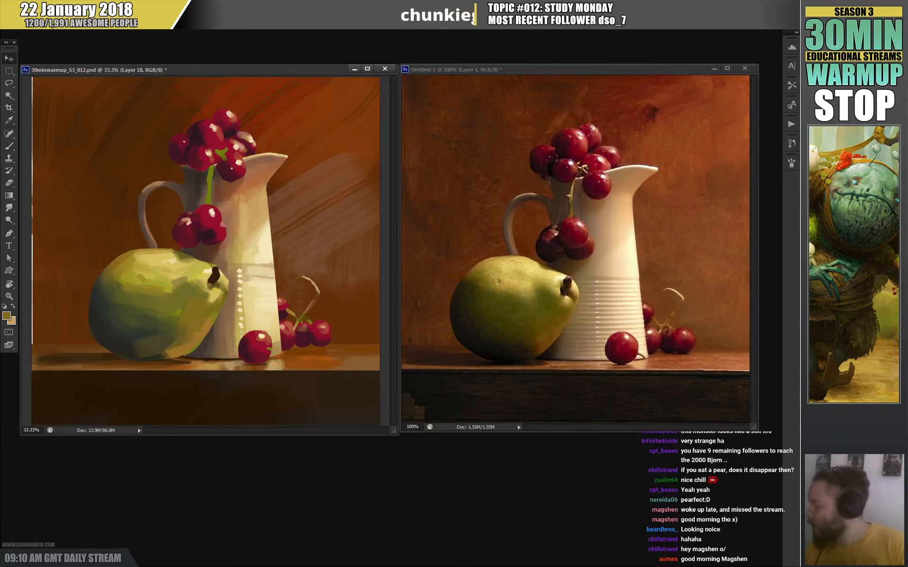
key("b")
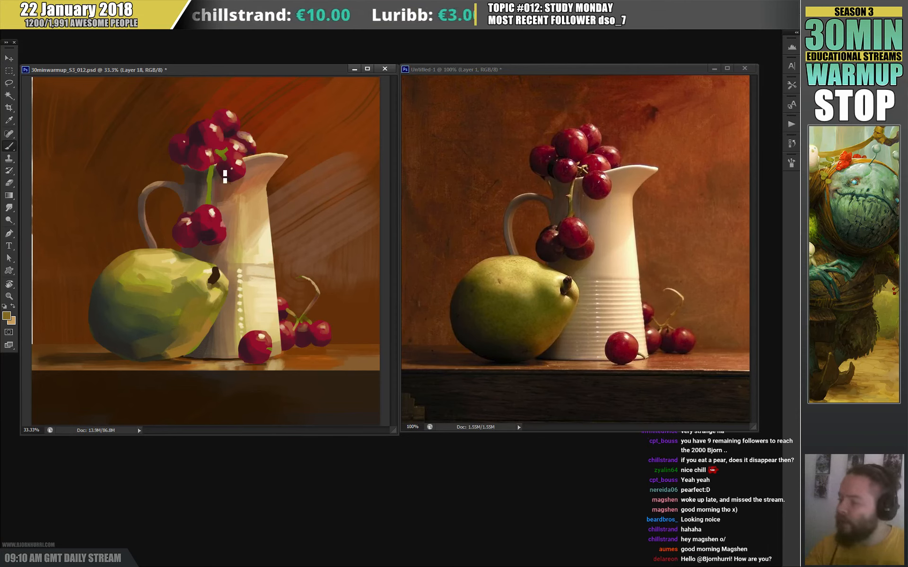
left_click(196, 176, "alt")
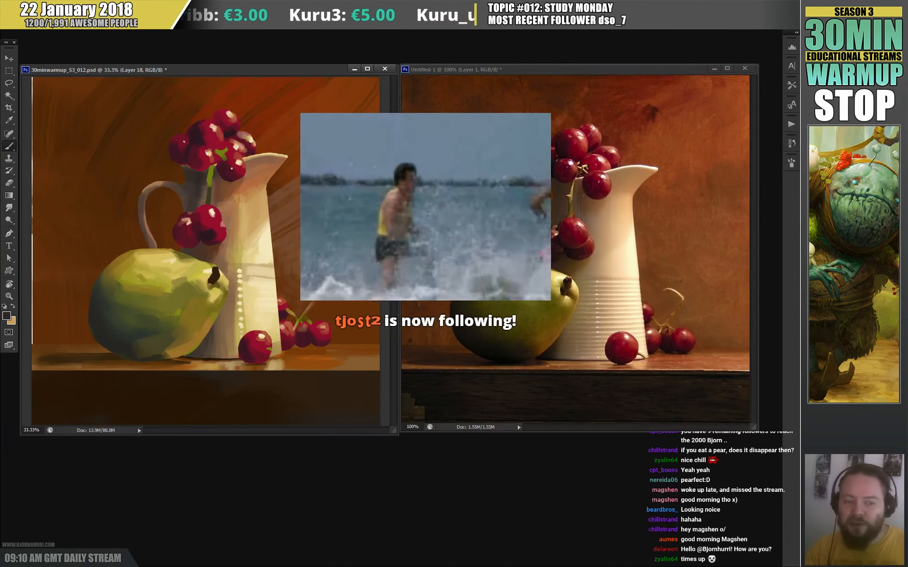
left_click(209, 193, "alt")
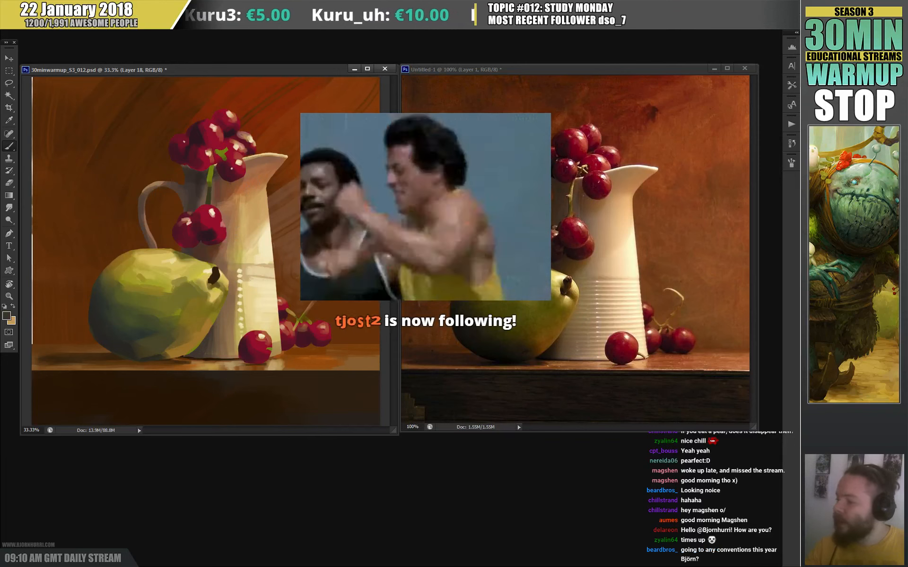
left_click(202, 331, "alt")
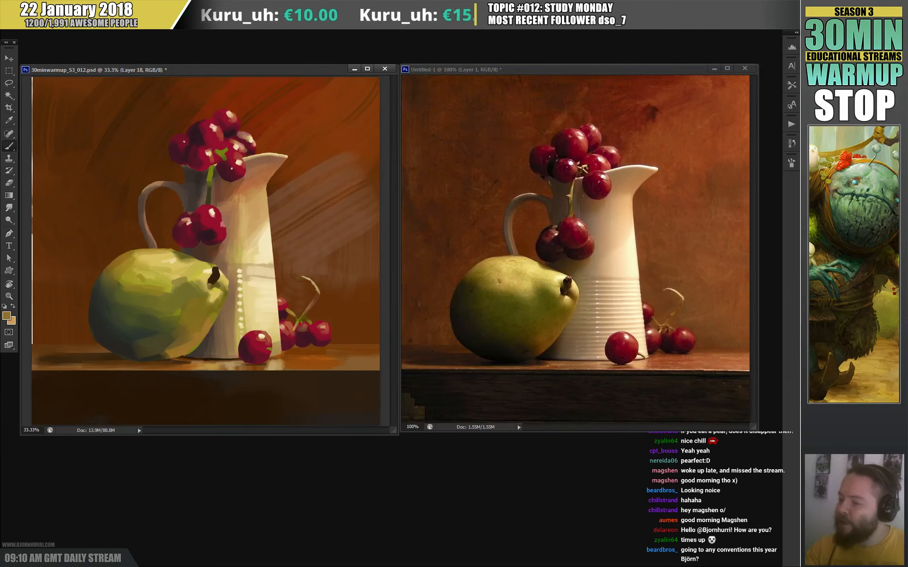
left_click(208, 199, "alt")
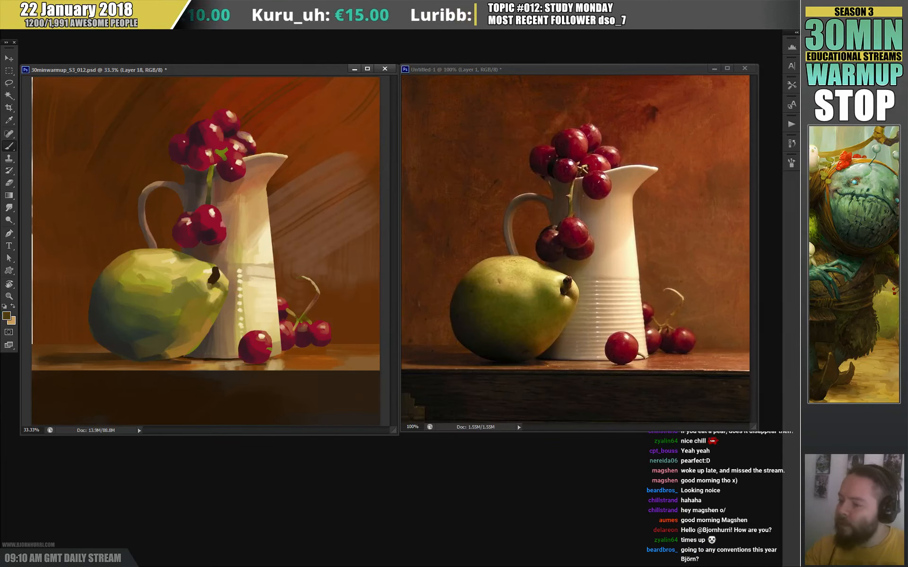
- Adjust the brush and lighten the hanging grapes' stem with tan and pale cream sampled from the painting
right_click(254, 204)
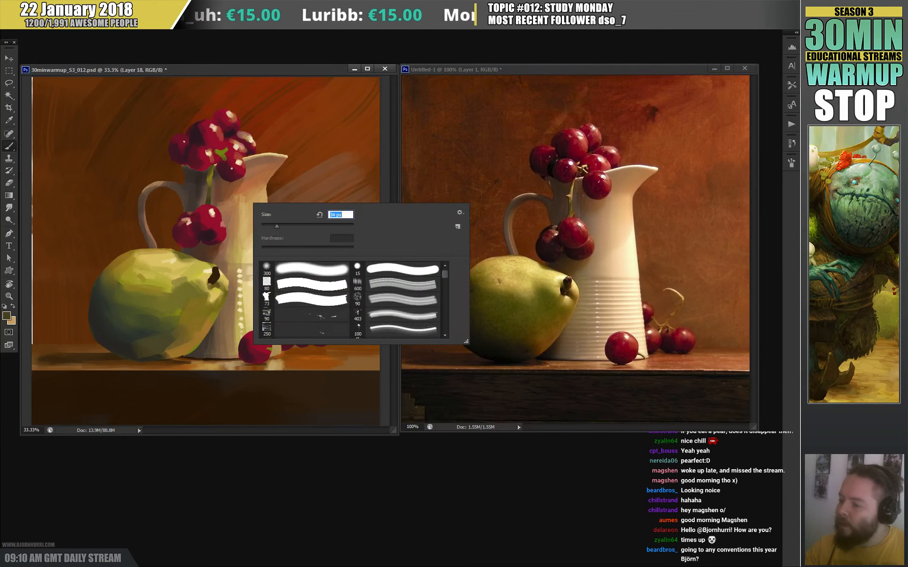
left_click(229, 151, "alt")
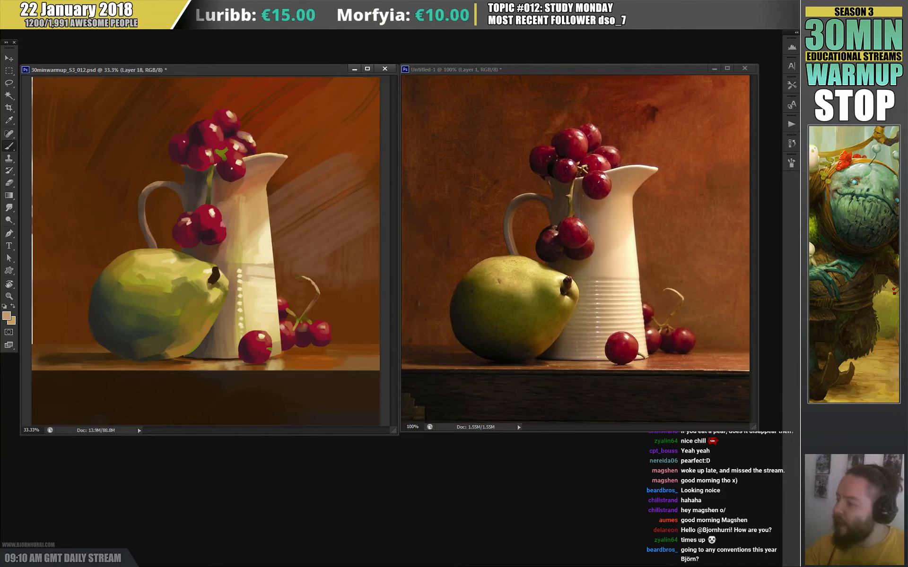
right_click(237, 156)
key("Return")
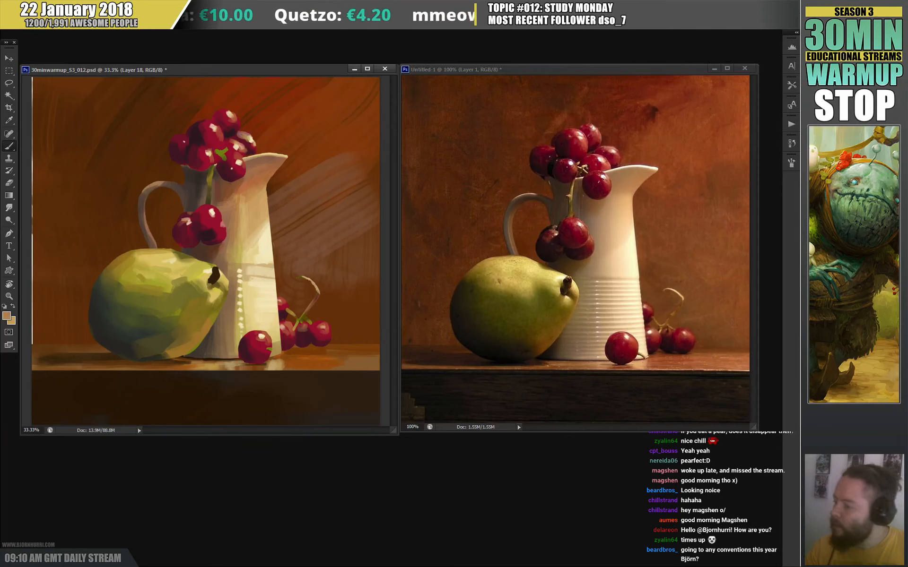
right_click(229, 179)
left_click(272, 153, "alt")
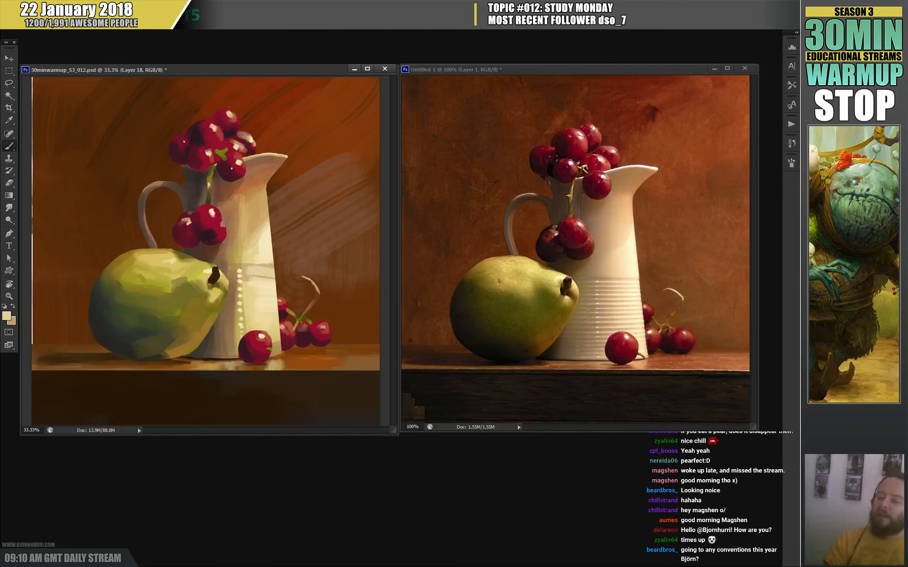
- Darken the pear with a Brightness/Contrast adjustment layer and save the painting with Maximize Compatibility enabled
key("v")
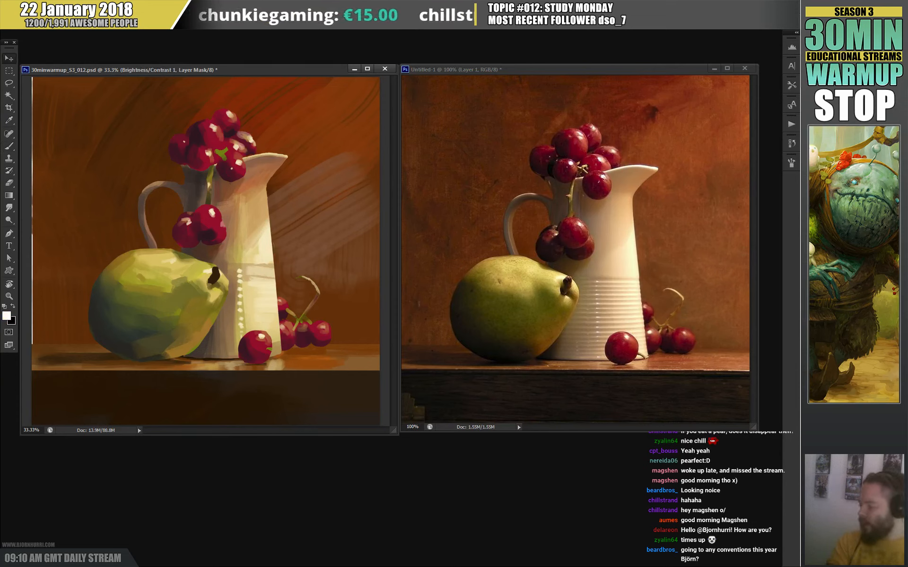
key("ctrl+z")
key("ctrl+z")
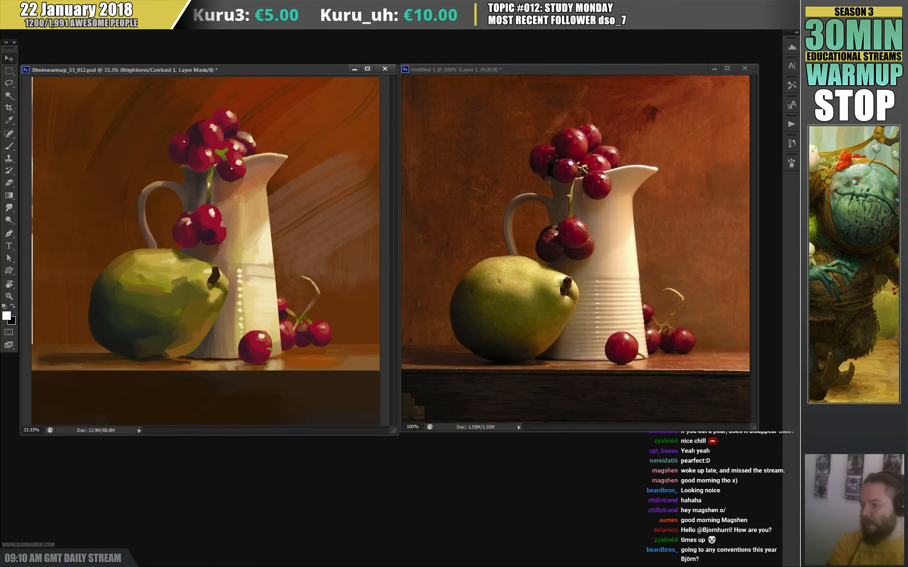
key("ctrl+s")
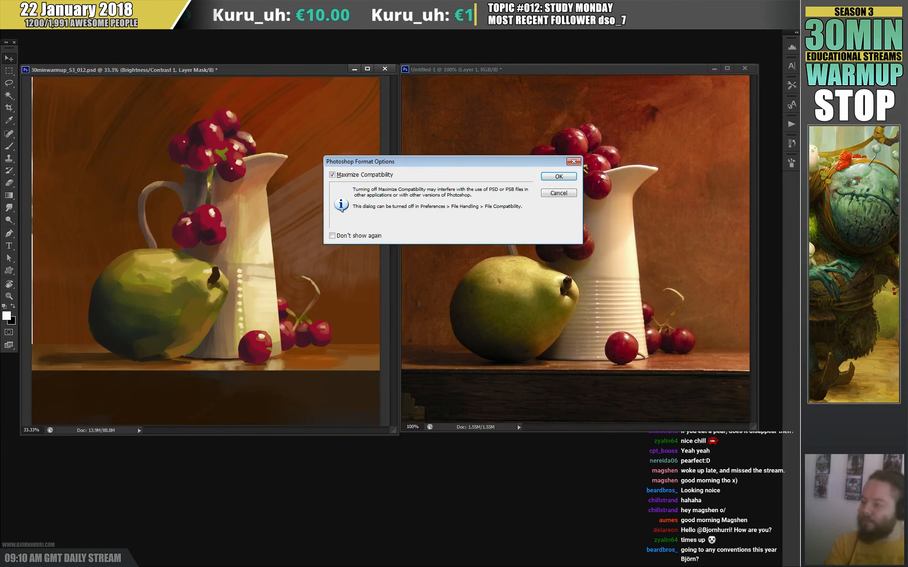
key("Return")
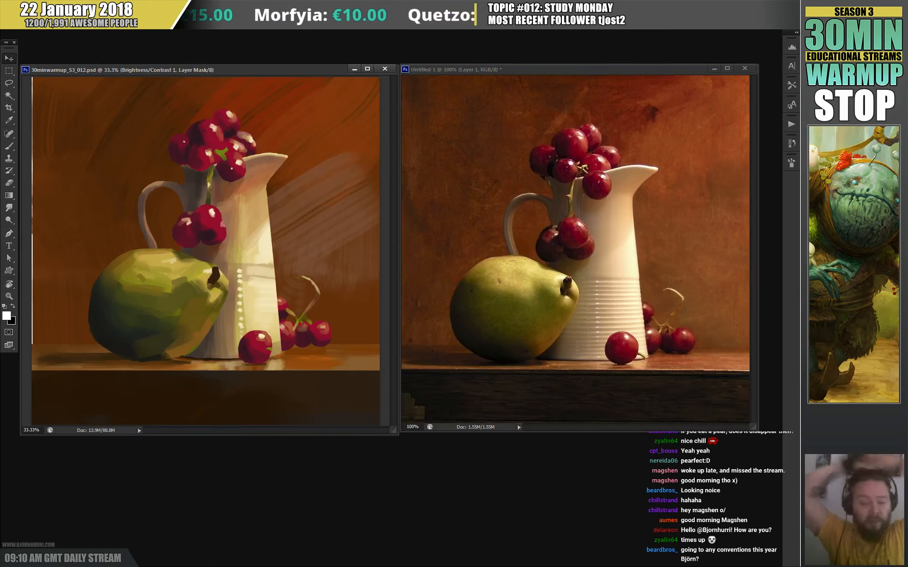
- Copy the whole reference photo into the painting as a new layer, hide it, and save the document
key("ctrl+Tab")
key("ctrl+v")
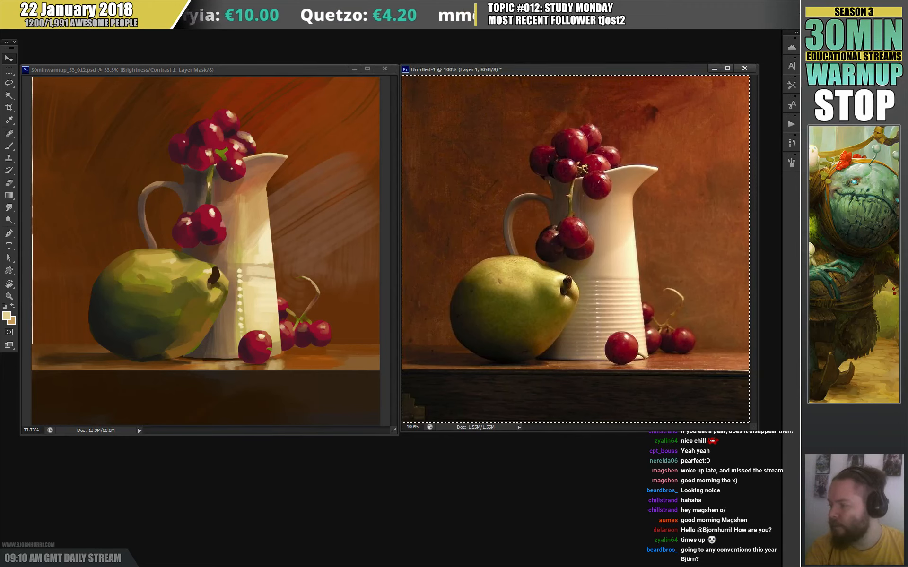
key("ctrl+Tab")
key("ctrl+v")
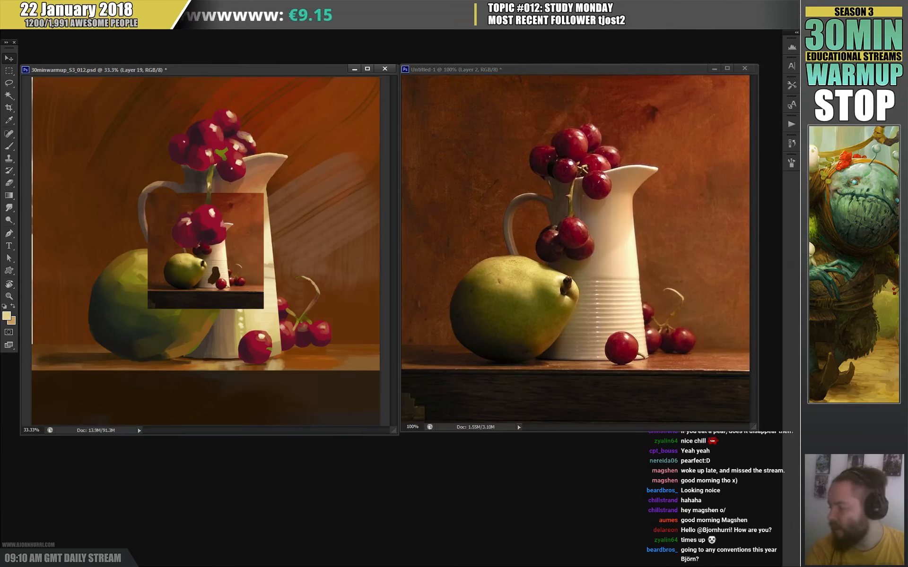
key("ctrl+z")
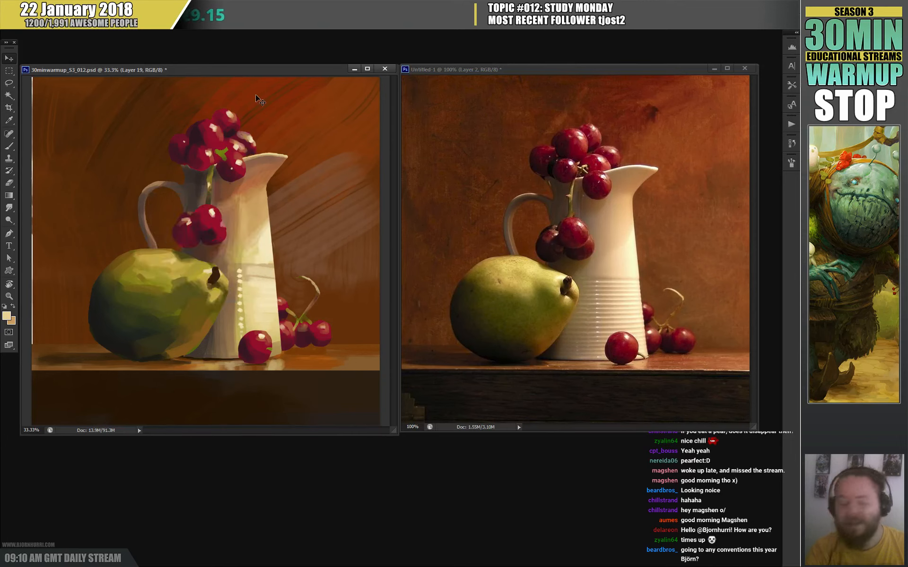
key("ctrl+s")
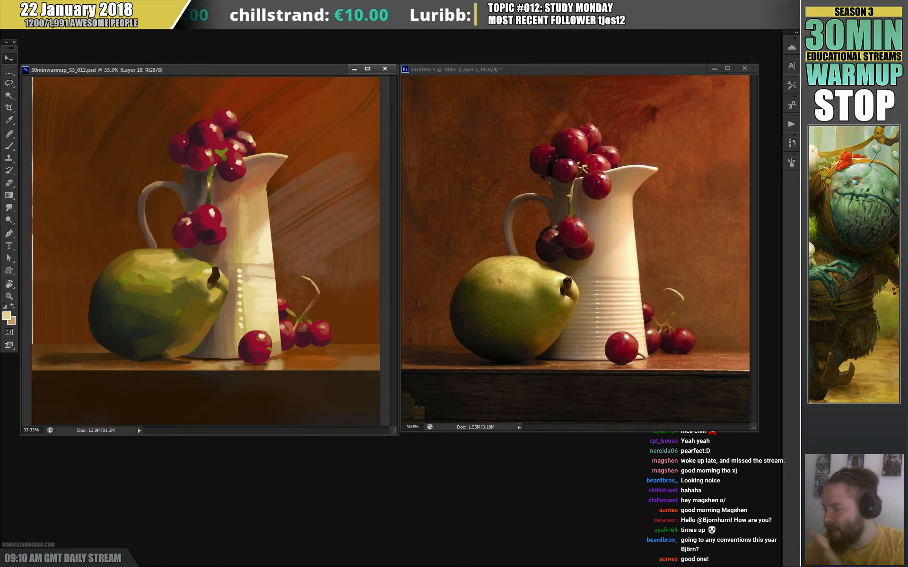
- Add a second Brightness/Contrast adjustment layer that darkens the table front and save the painting
key("alt+[")
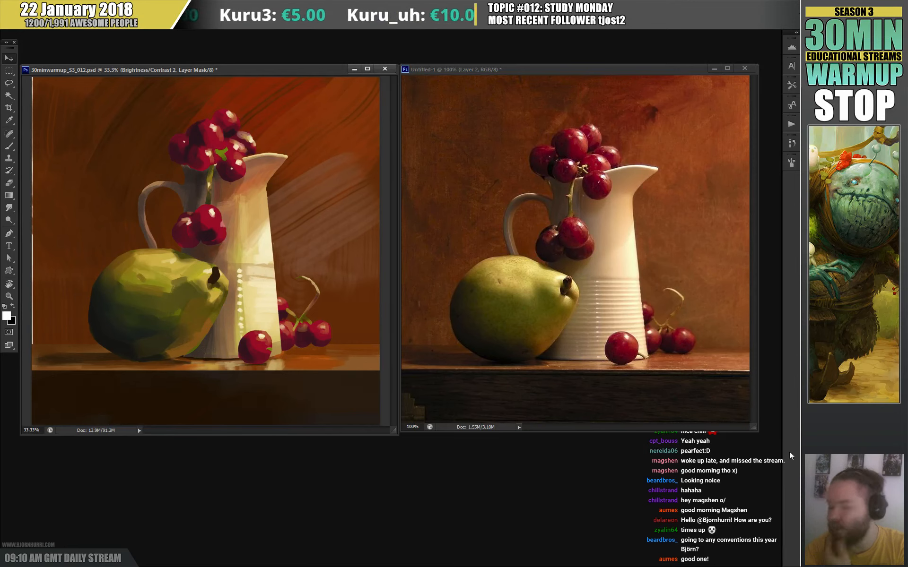
key("ctrl+s")
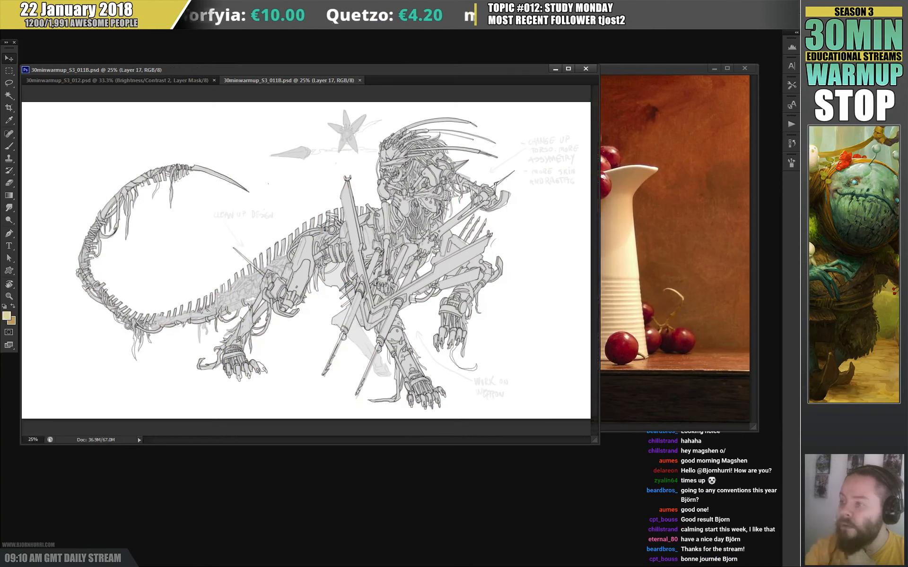
- Examine the creature line drawing in 30minwarmup_S3_011B.psd enlarged in full-screen mode
key("f")
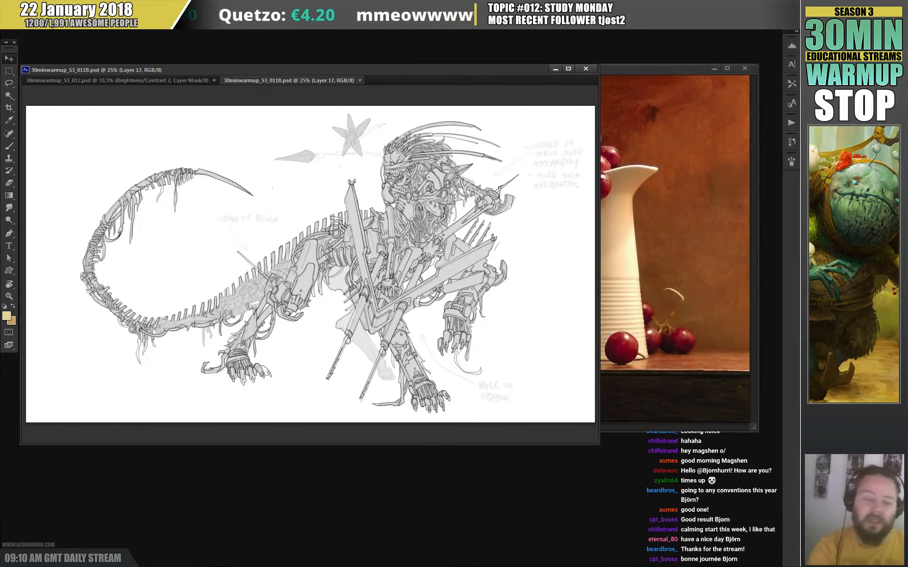
key("ctrl+plus")
key("f")
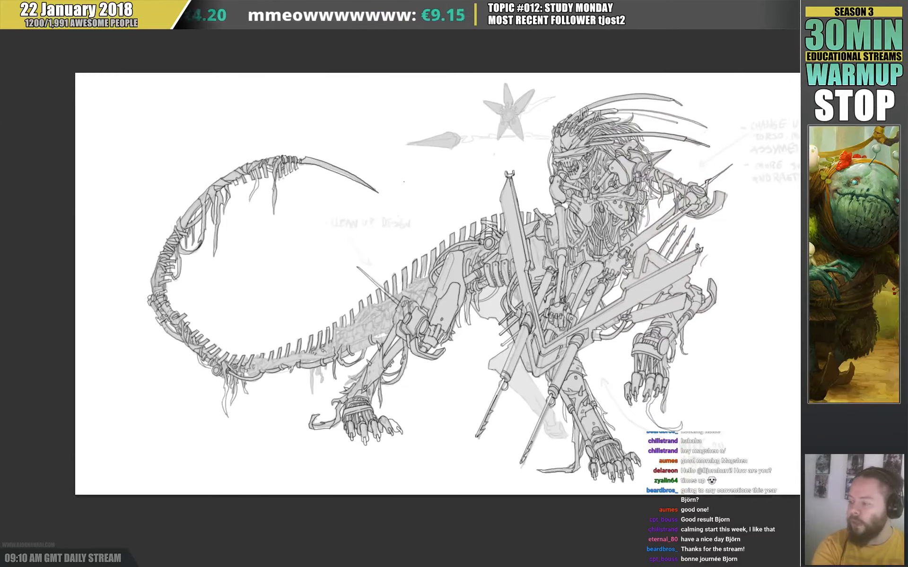
key("ctrl+plus")
left_click_drag(378, 130, 391, 111)
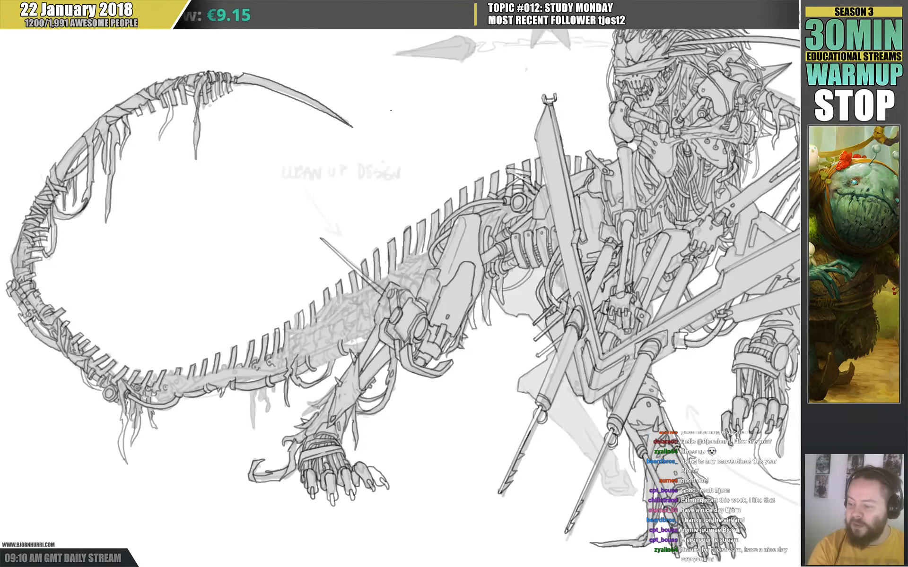
key("f")
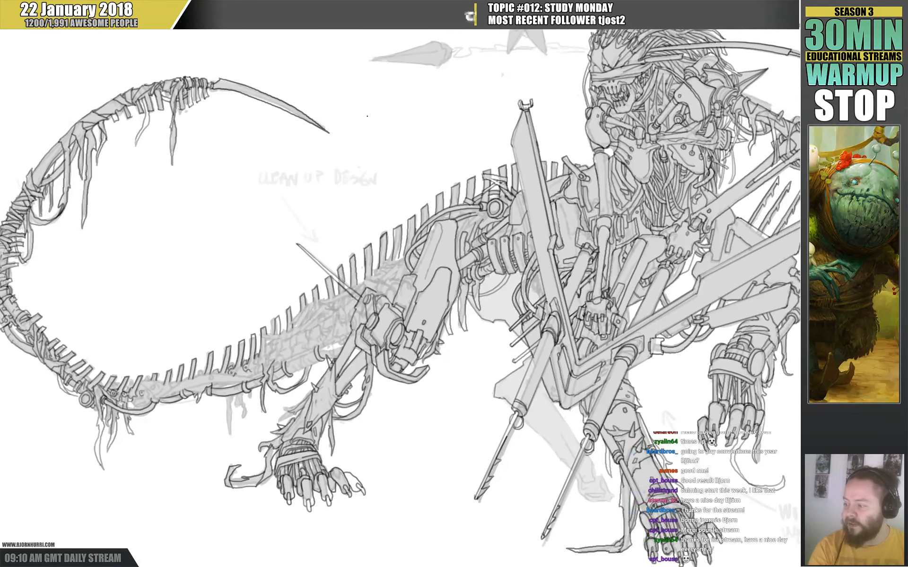